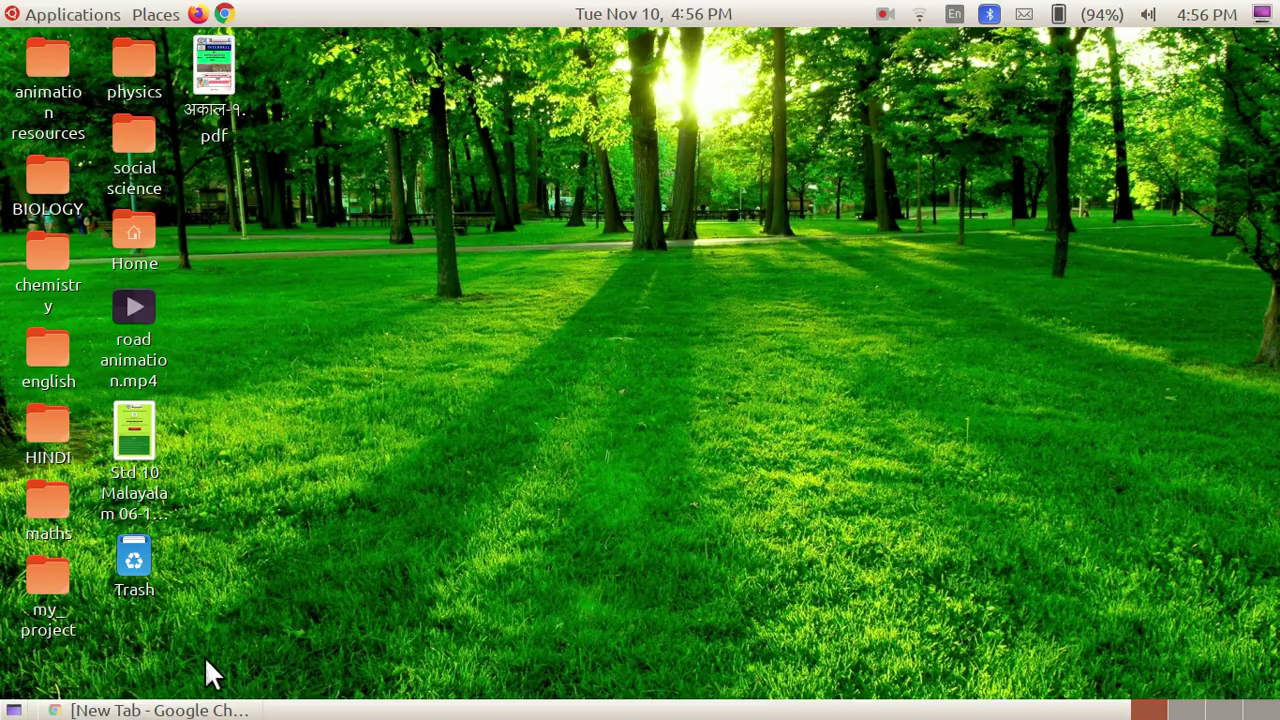
Switch to the Chrome window, search Google for "corona" and show the image results.
click(155, 710)
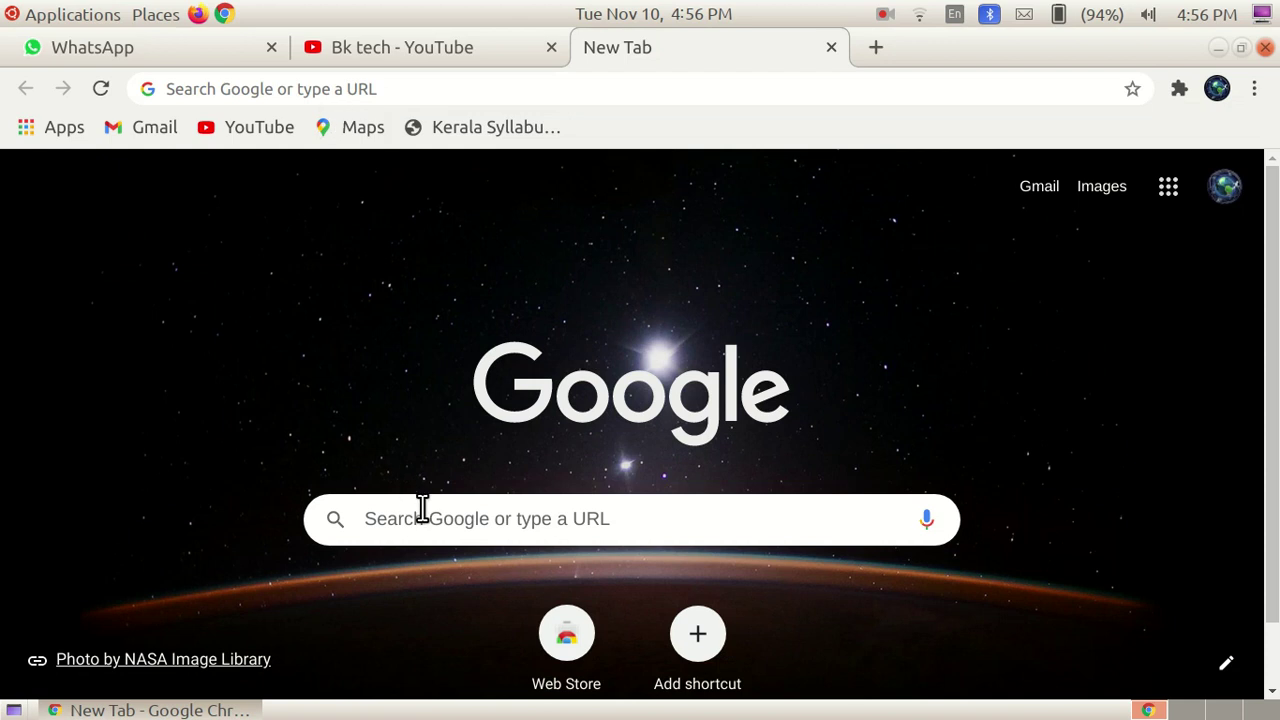
click(425, 512)
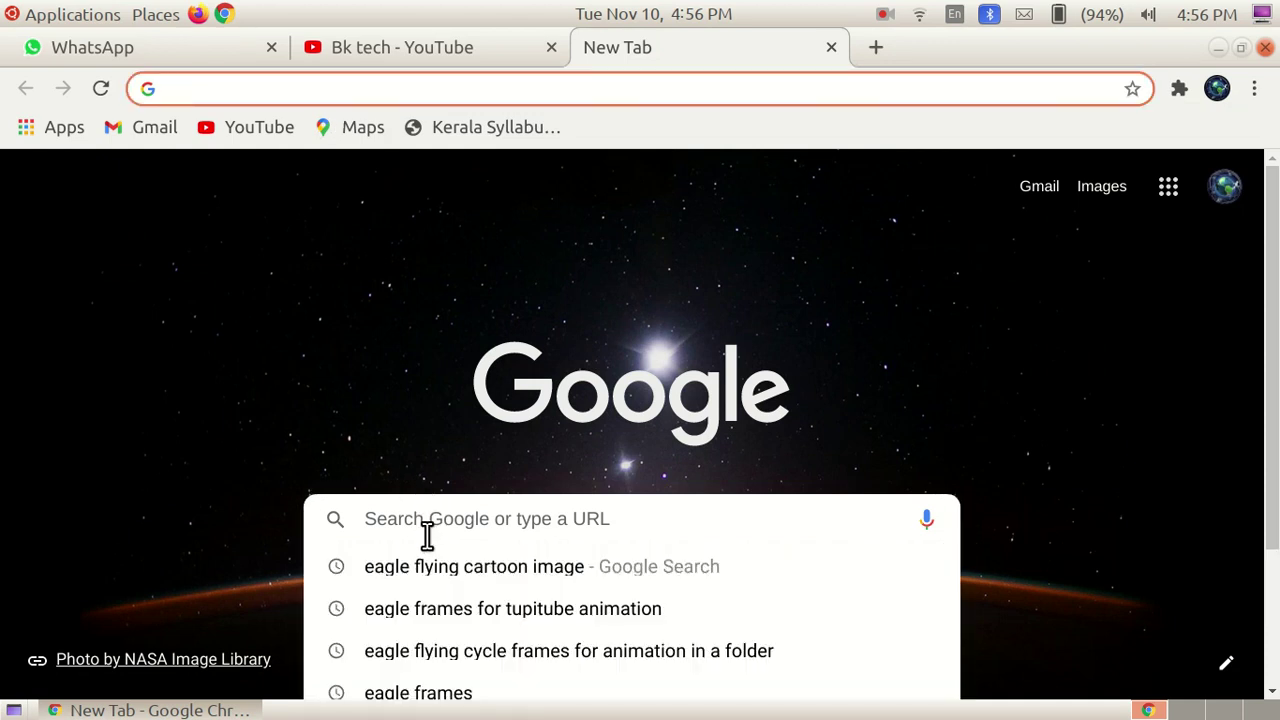
text(cor)
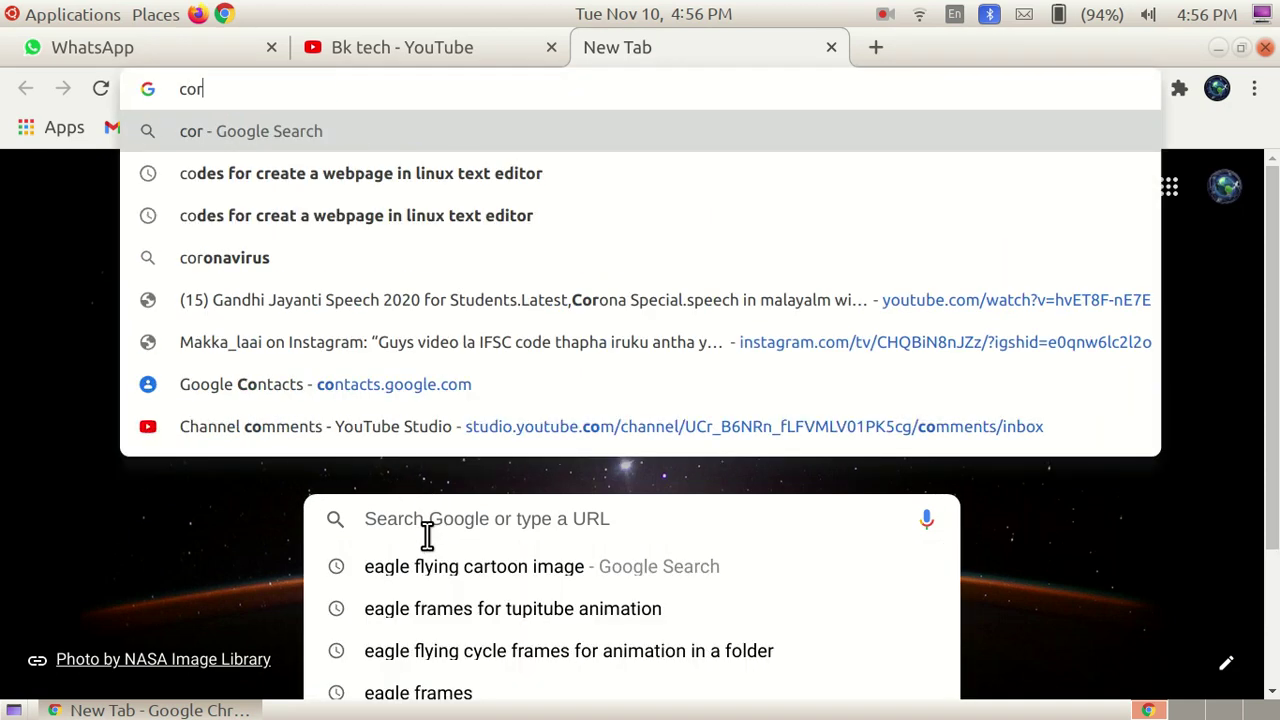
text(ona)
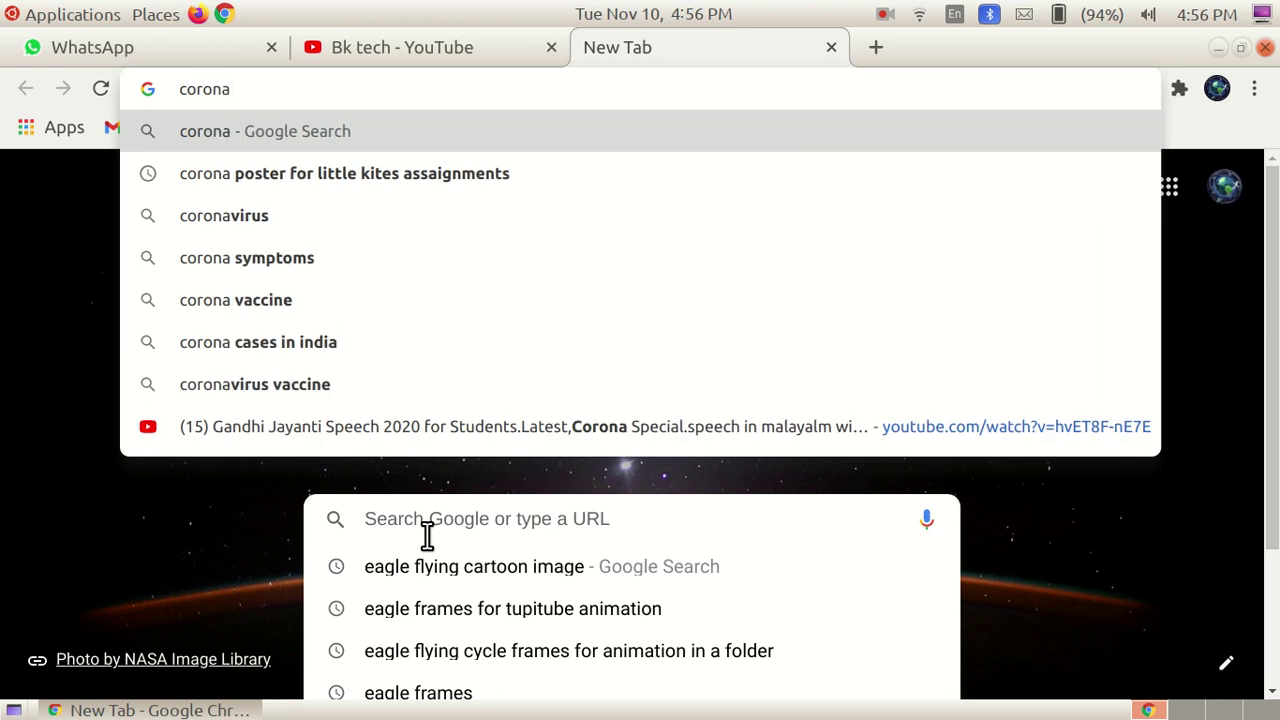
key(Return)
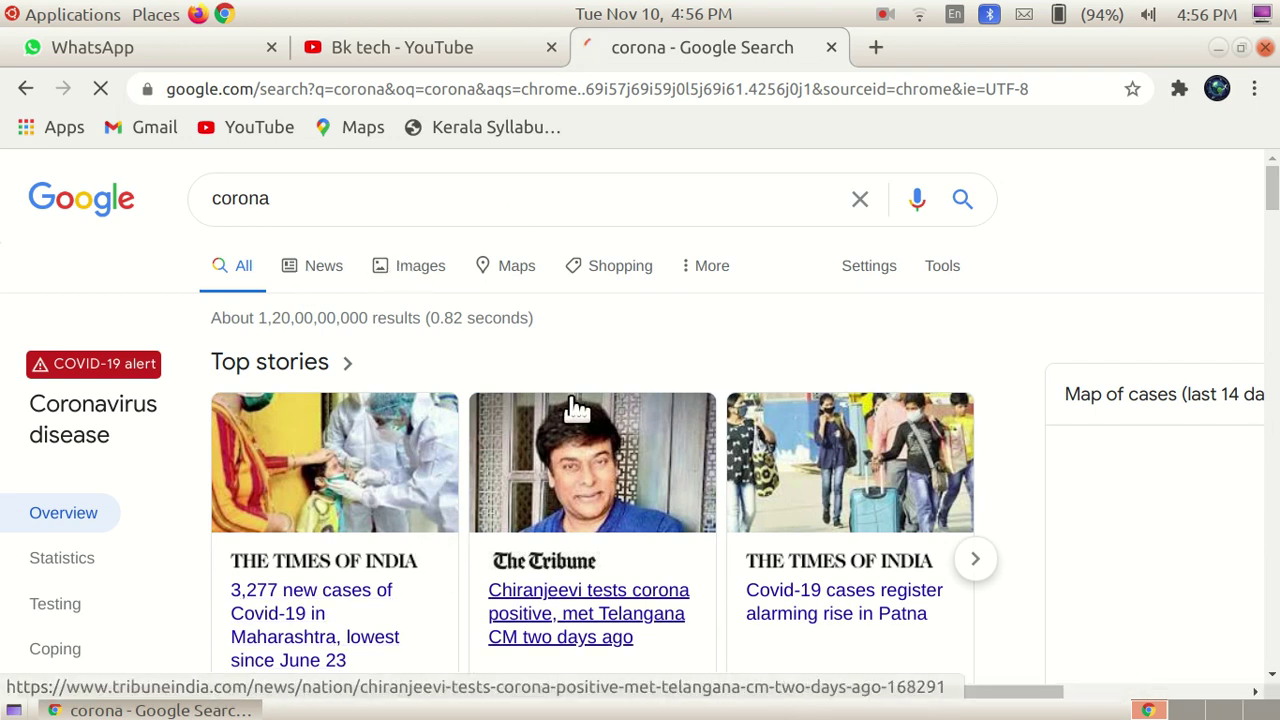
click(389, 279)
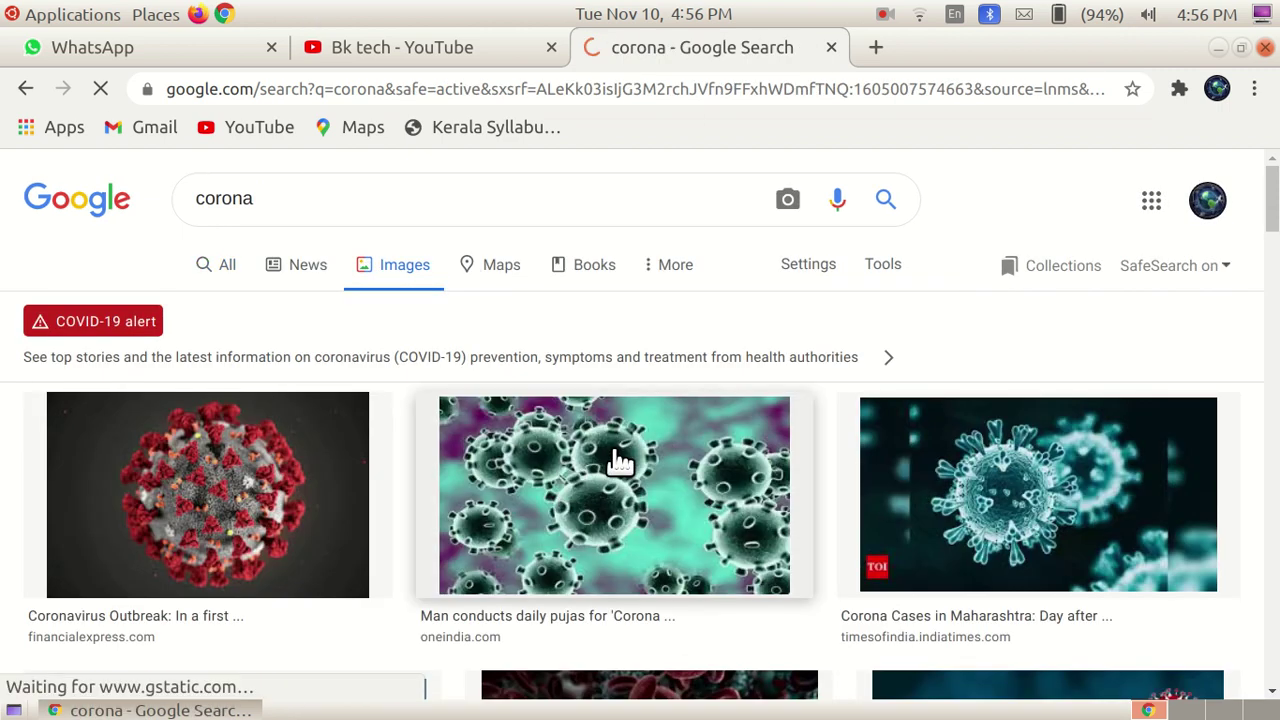
Save the Innovation Origins image with red viruses and a green heartbeat line to the Desktop under its suggested name.
scroll(614, 457, down, 10)
scroll(614, 455, down, 5)
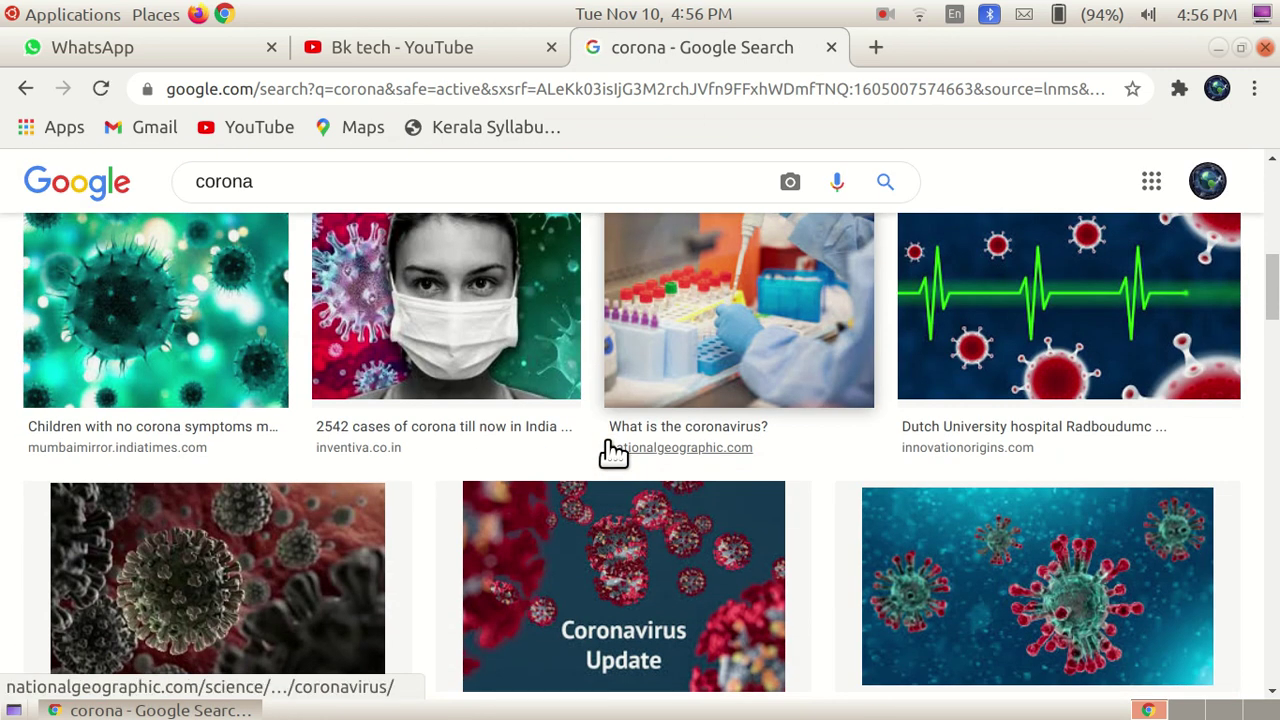
scroll(612, 455, up, 8)
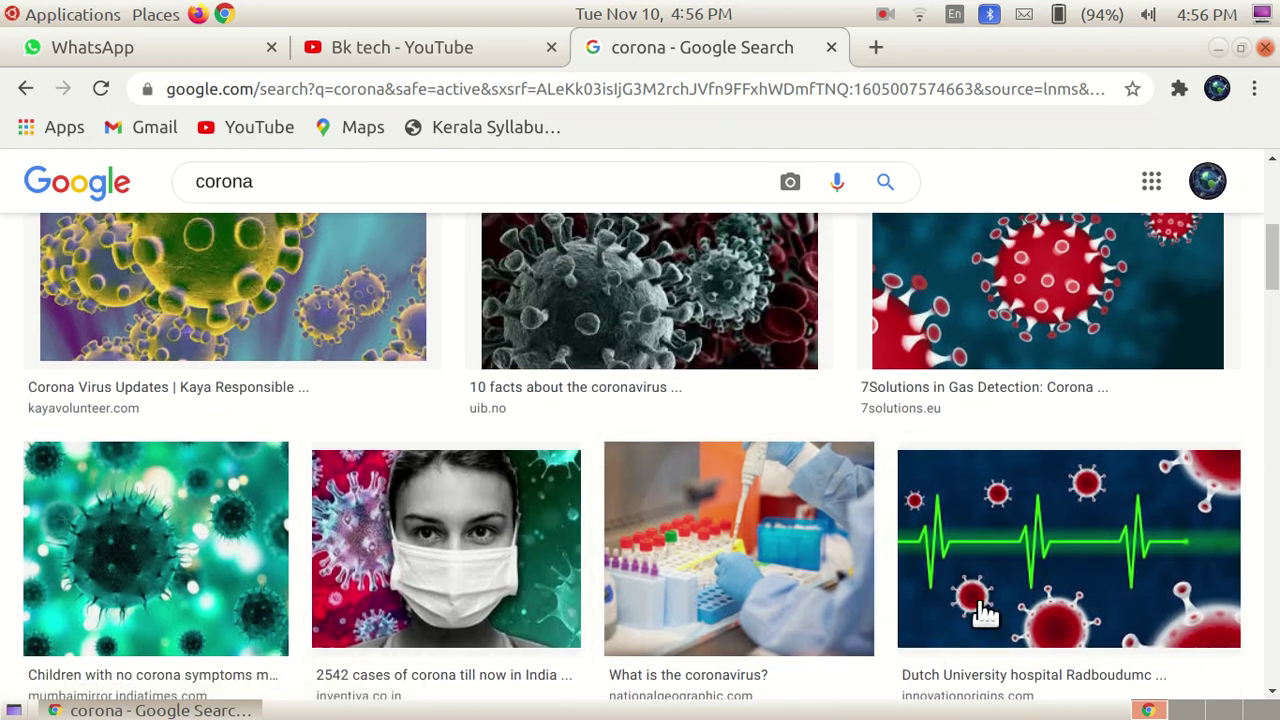
click(1062, 585)
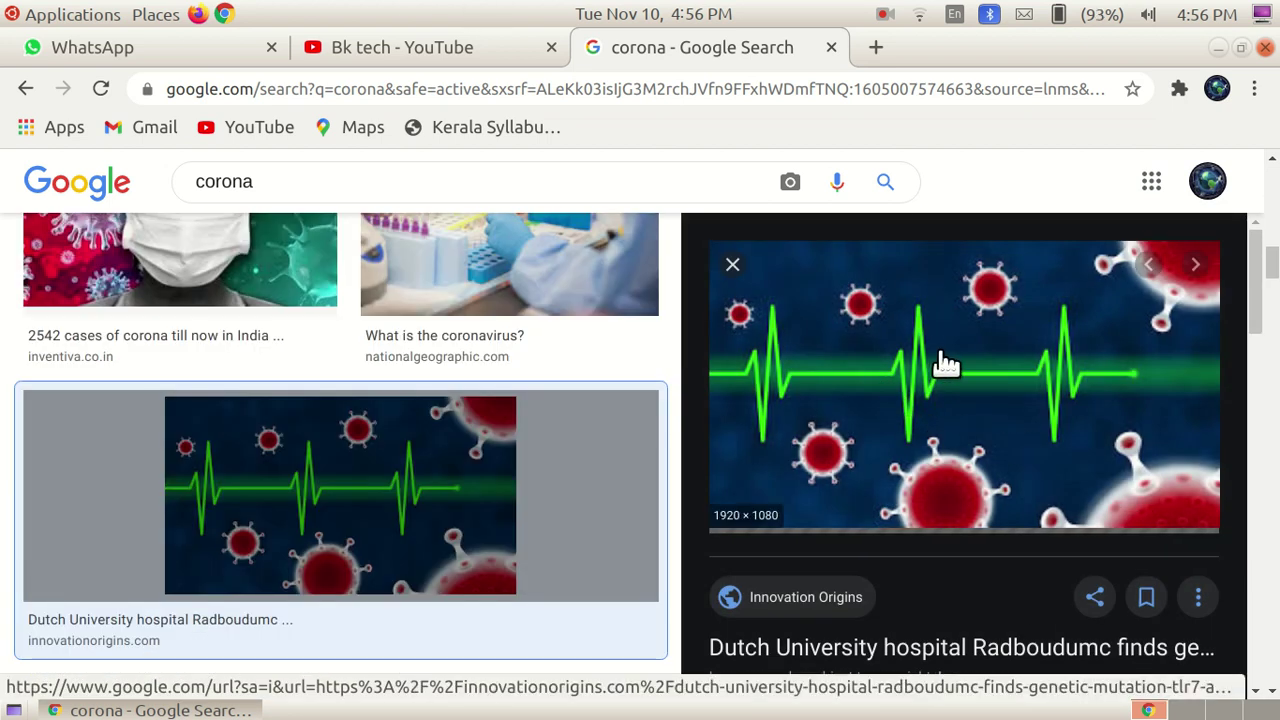
right_click(943, 362)
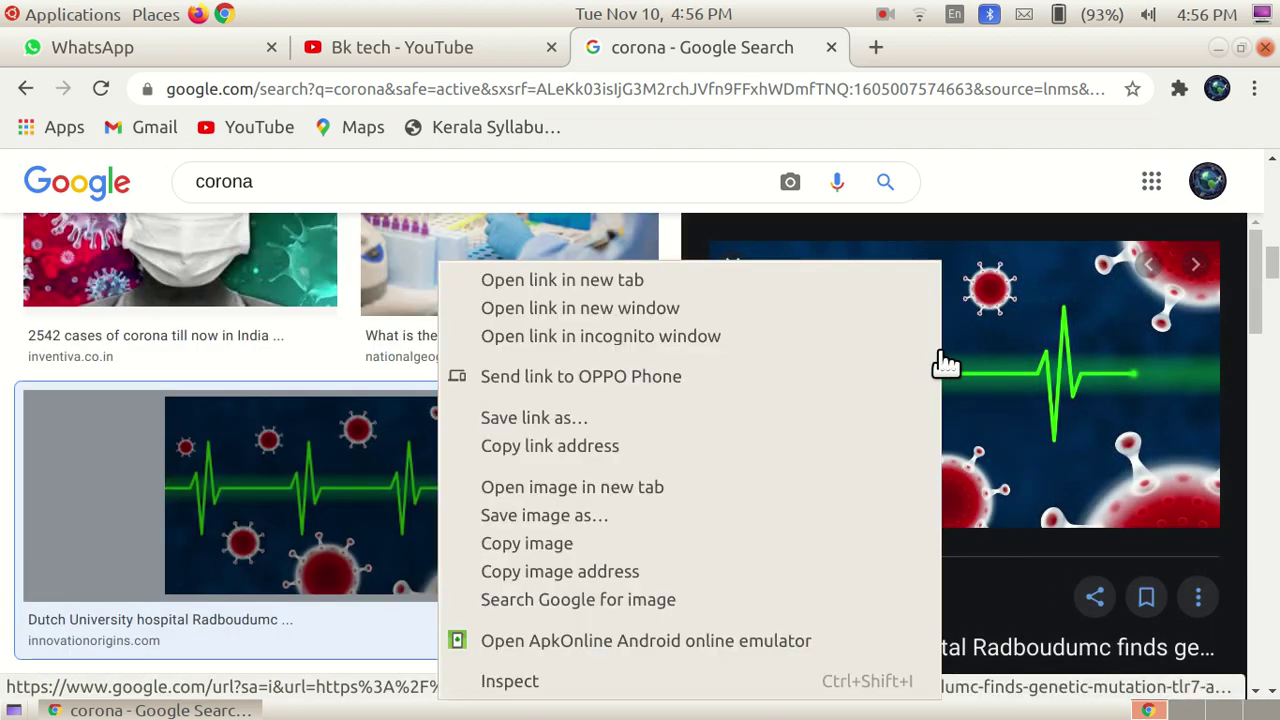
click(631, 510)
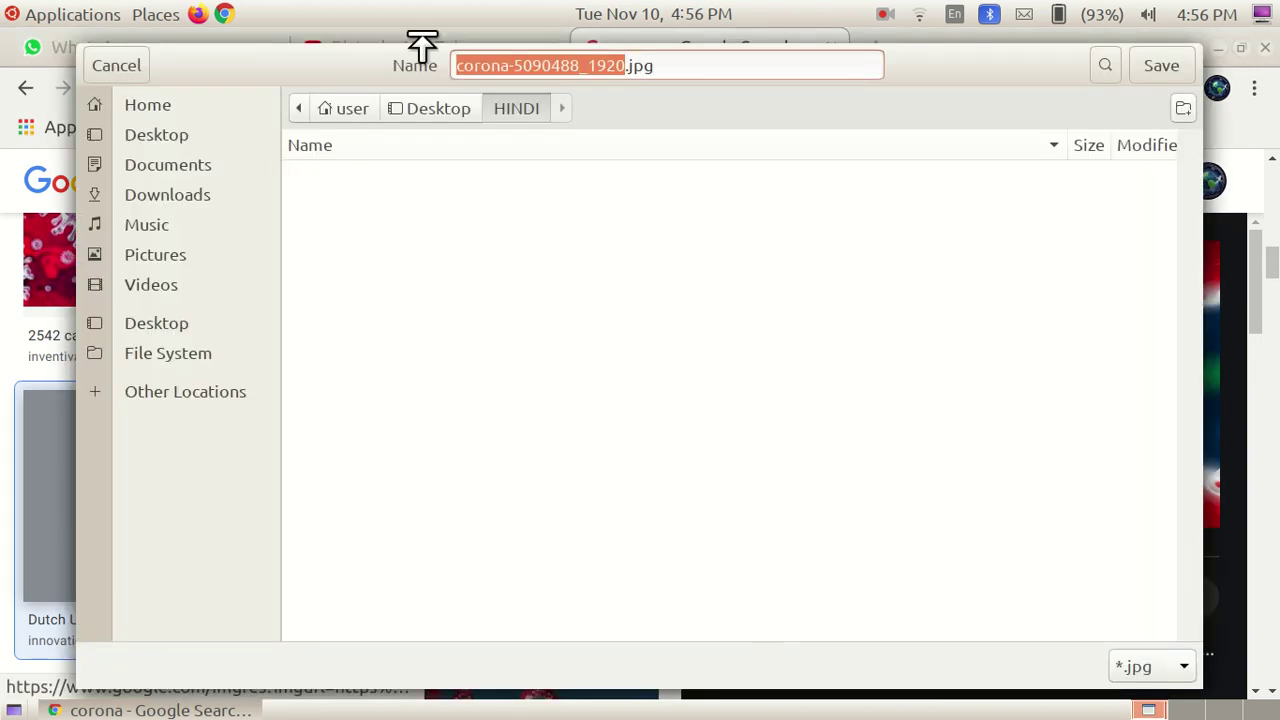
click(187, 136)
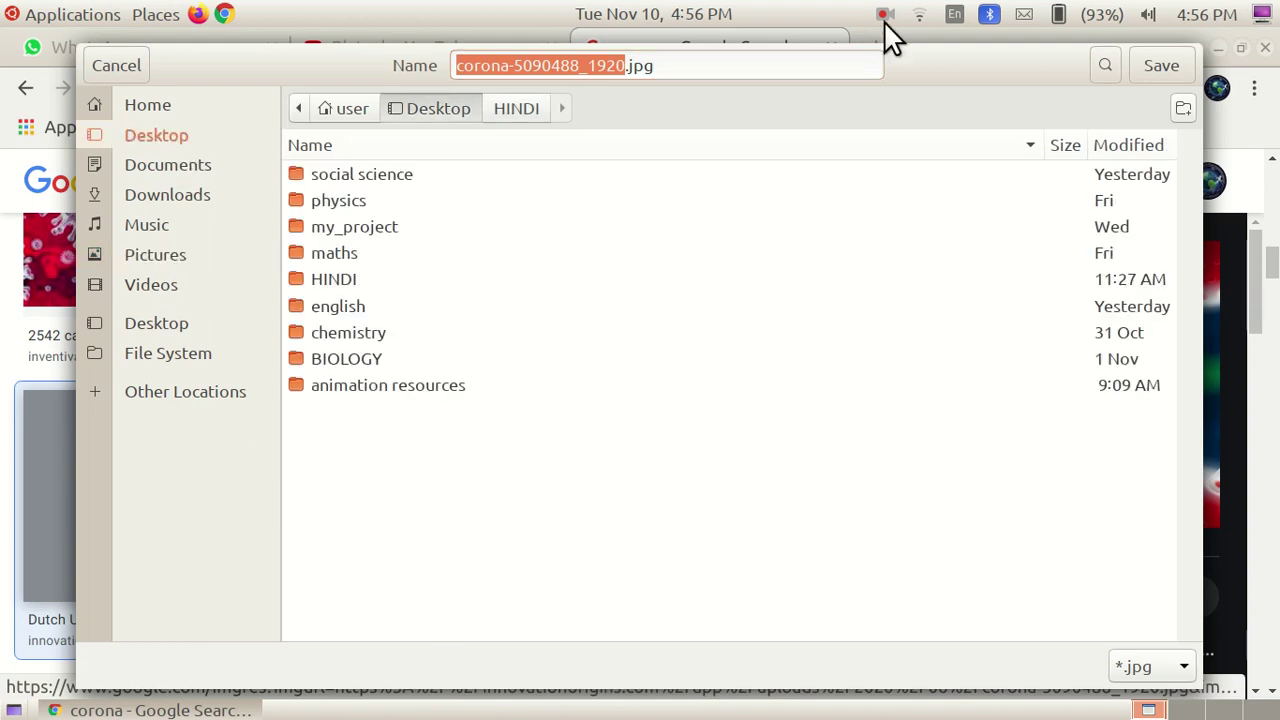
click(1162, 68)
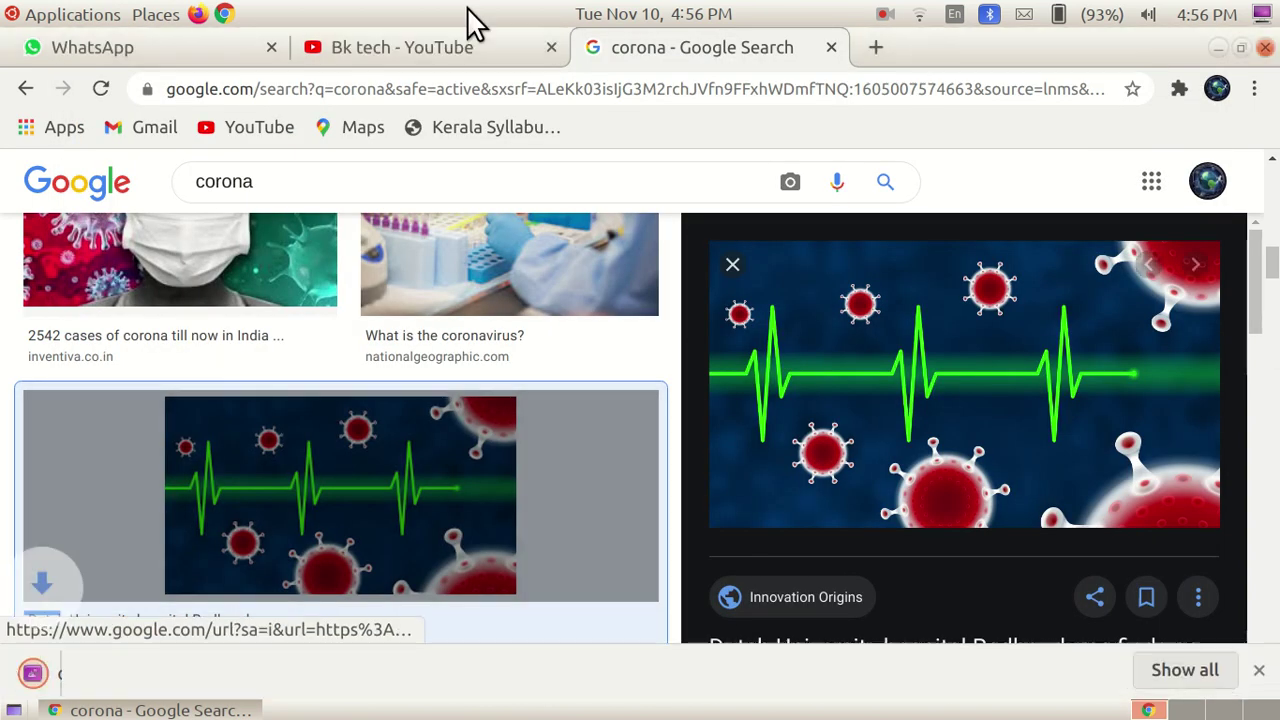
Save the related bmbf.de image of a face beside an earth-shaped virus to the Desktop under its suggested name.
scroll(1017, 457, down, 5)
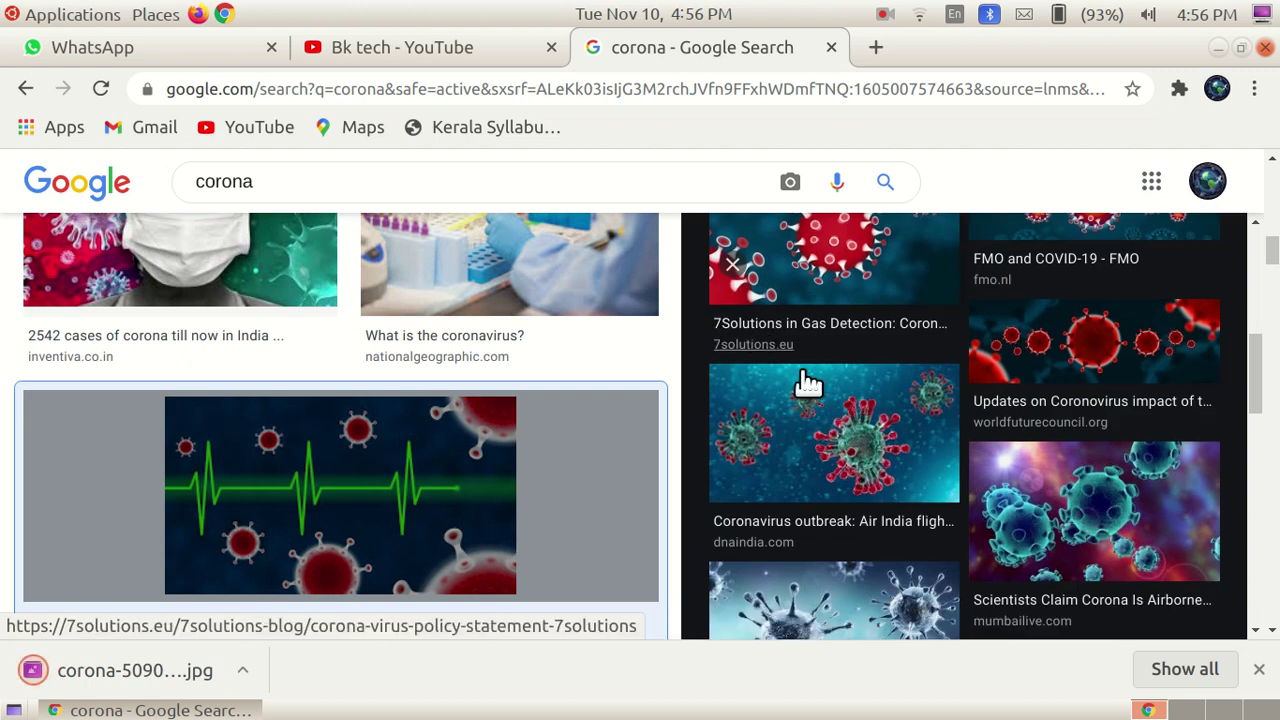
scroll(857, 470, down, 2)
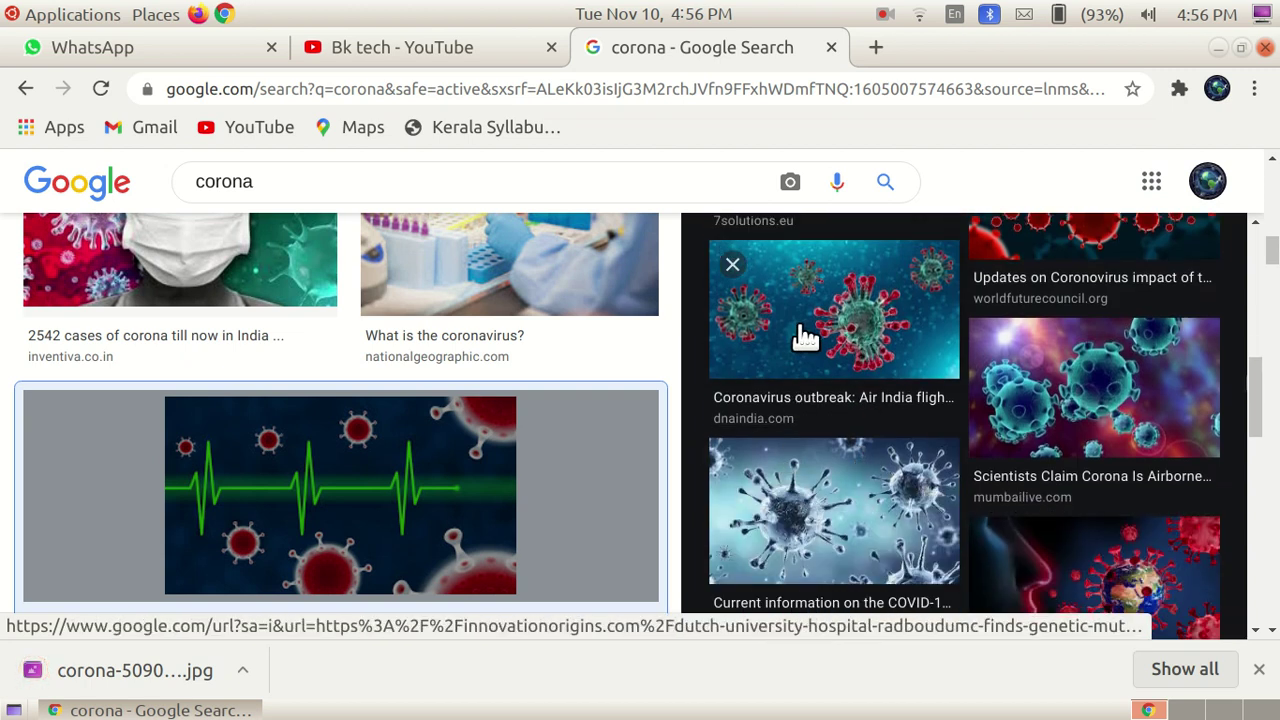
scroll(845, 333, down, 3)
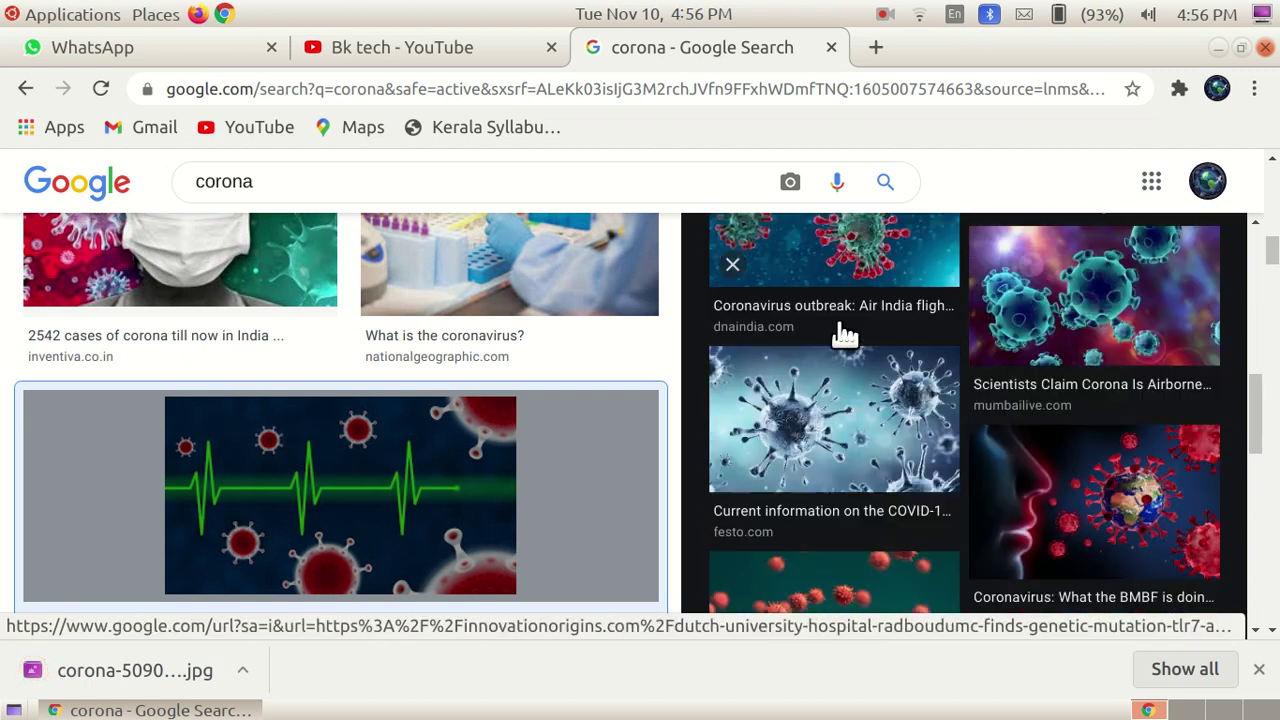
right_click(1080, 409)
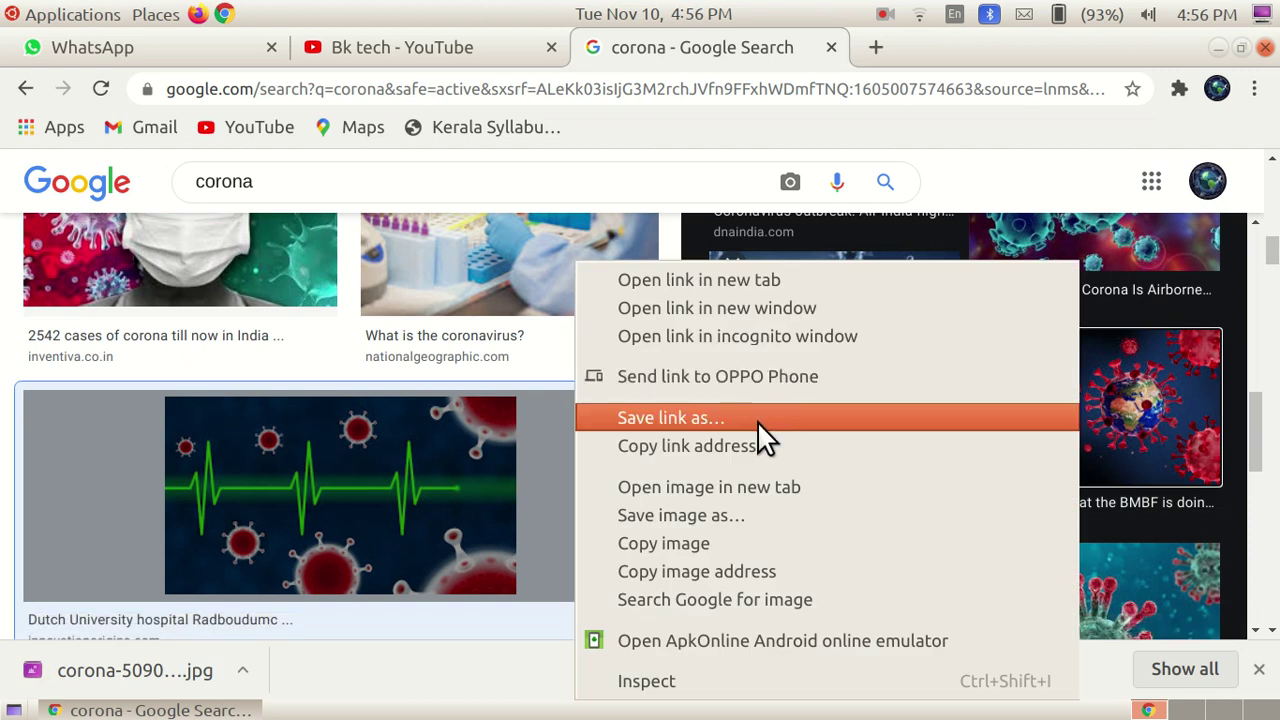
click(733, 512)
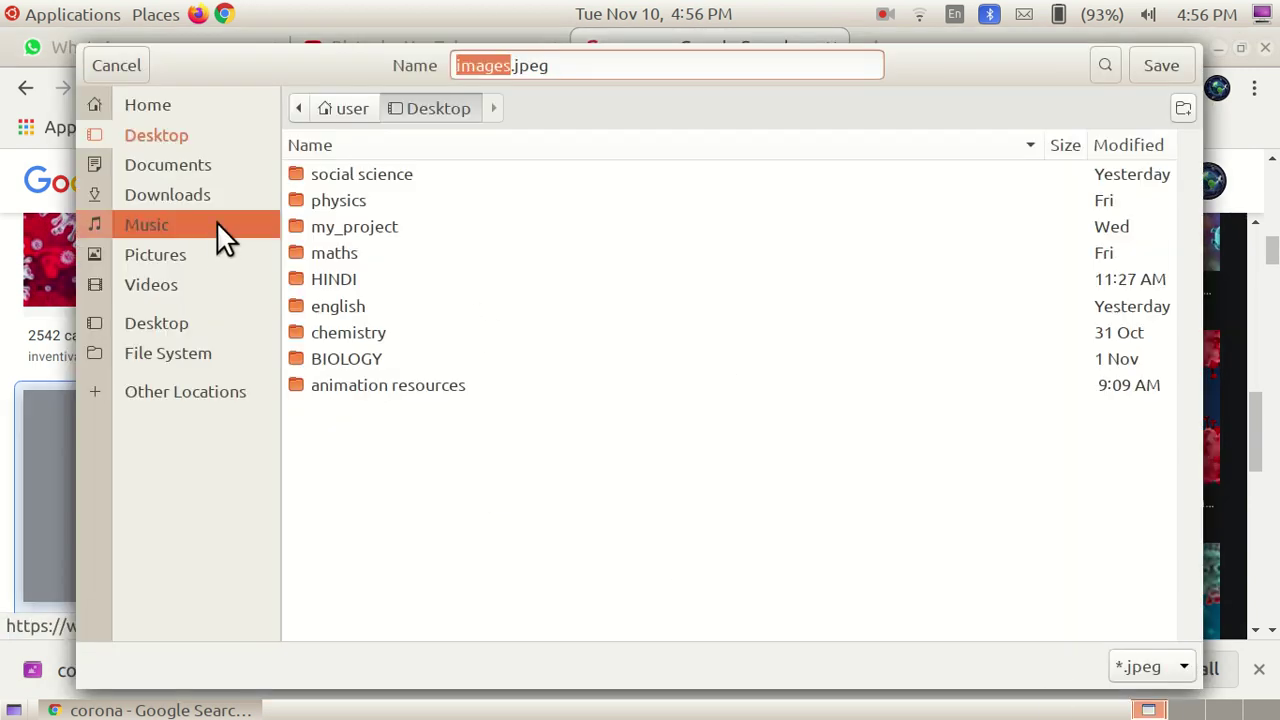
click(1174, 76)
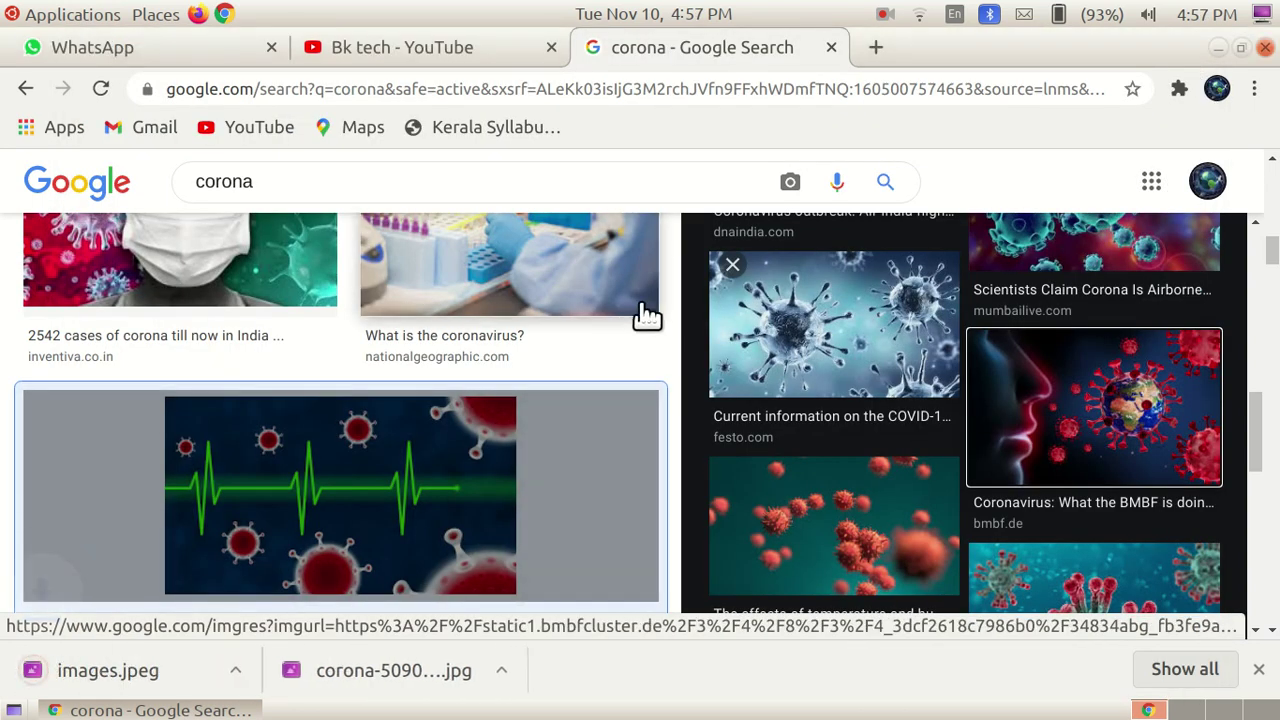
Save the Financial Express image of a single red and grey coronavirus to the Desktop under its suggested name.
scroll(527, 400, up, 5)
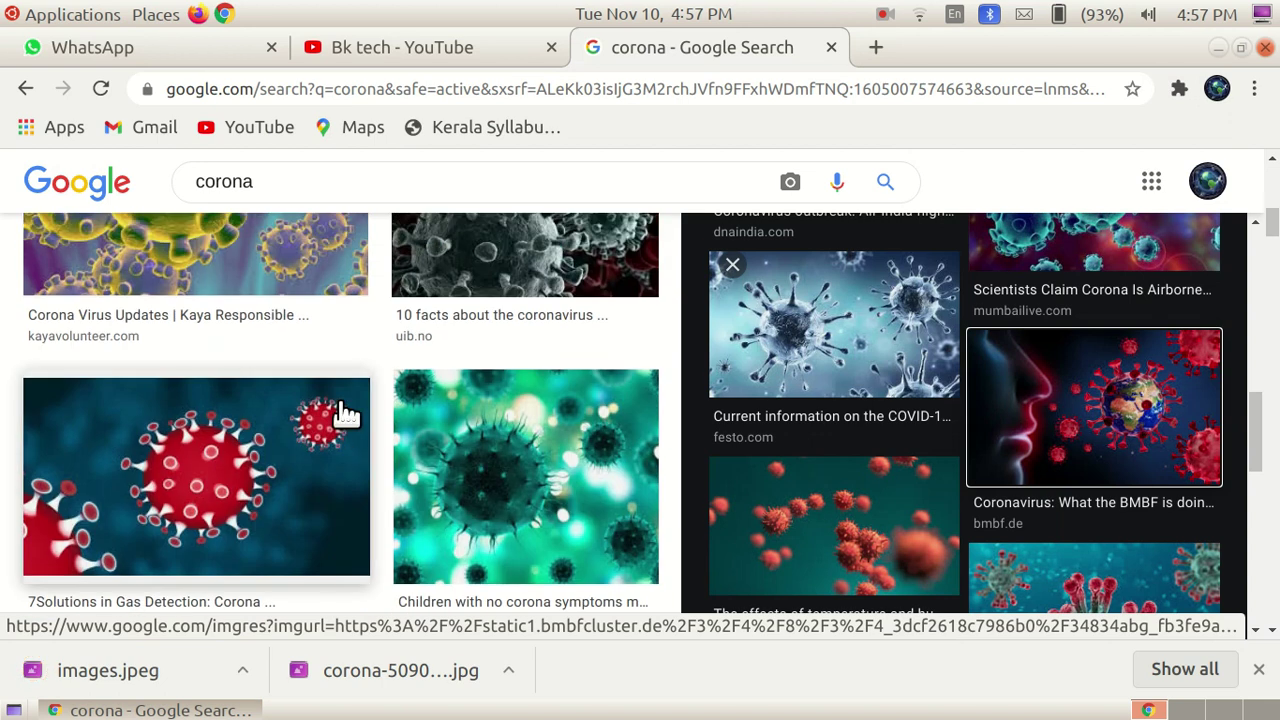
scroll(345, 403, up, 5)
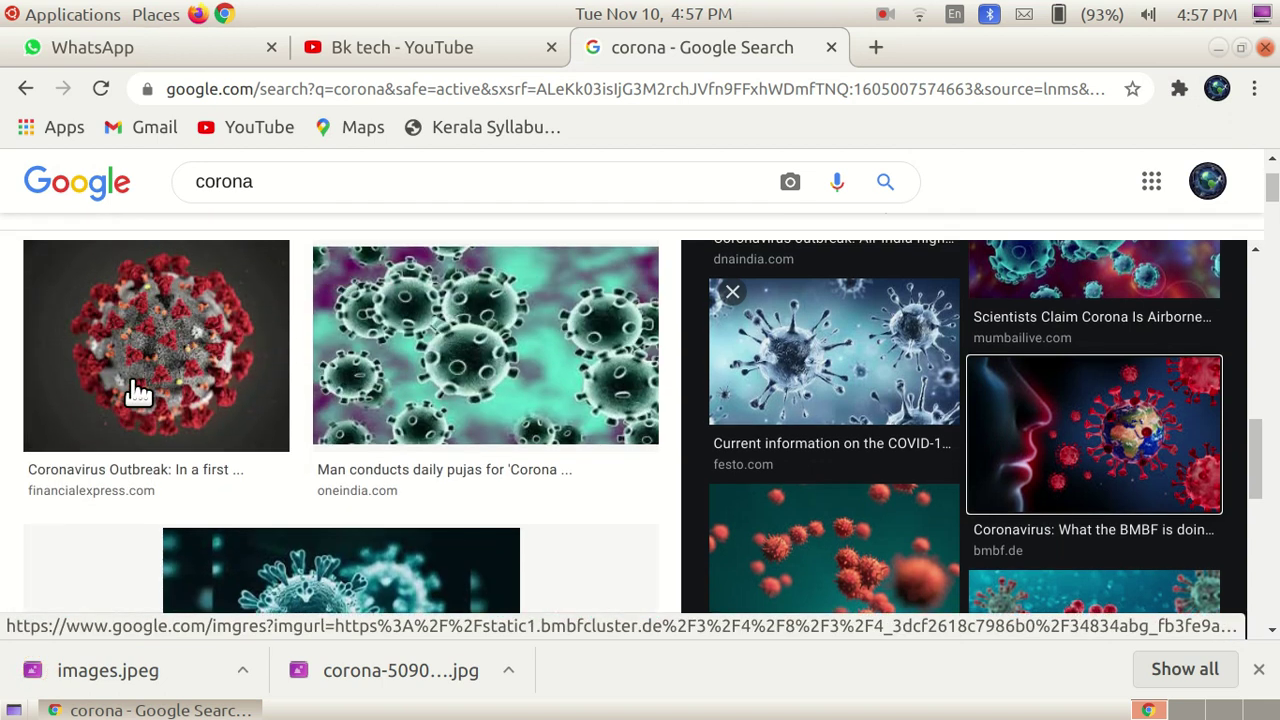
click(120, 343)
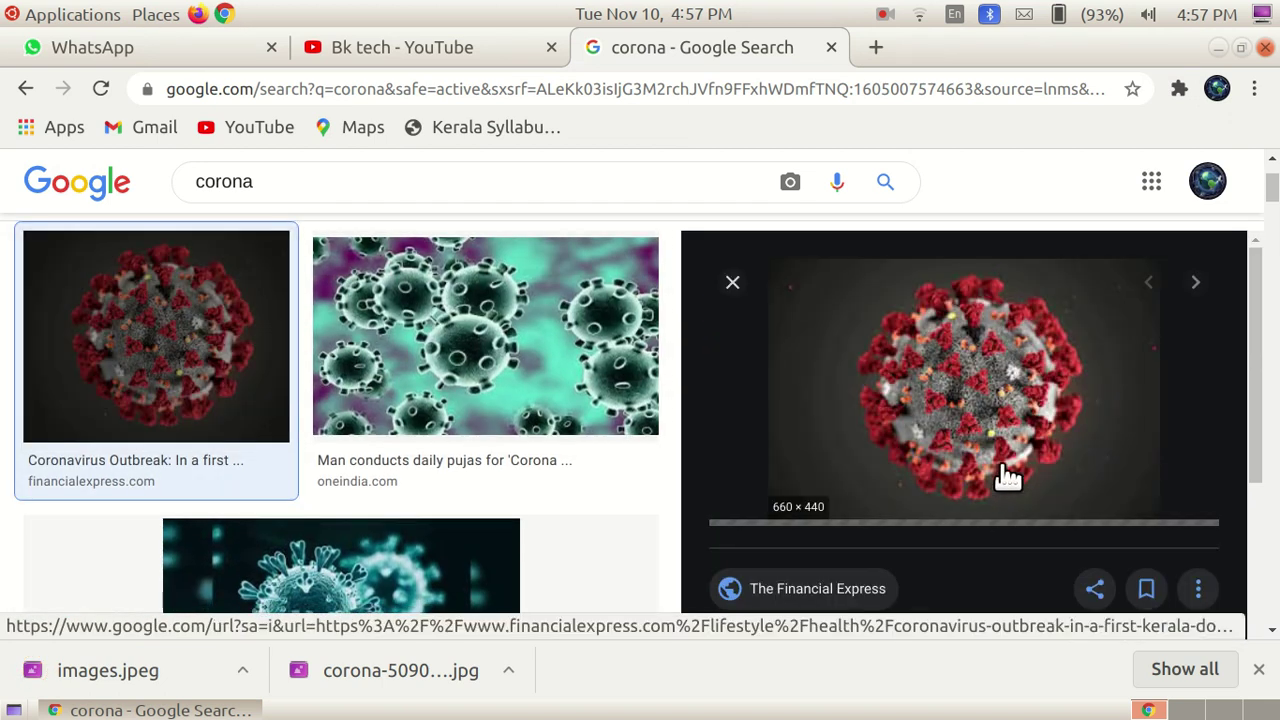
right_click(1006, 408)
click(665, 513)
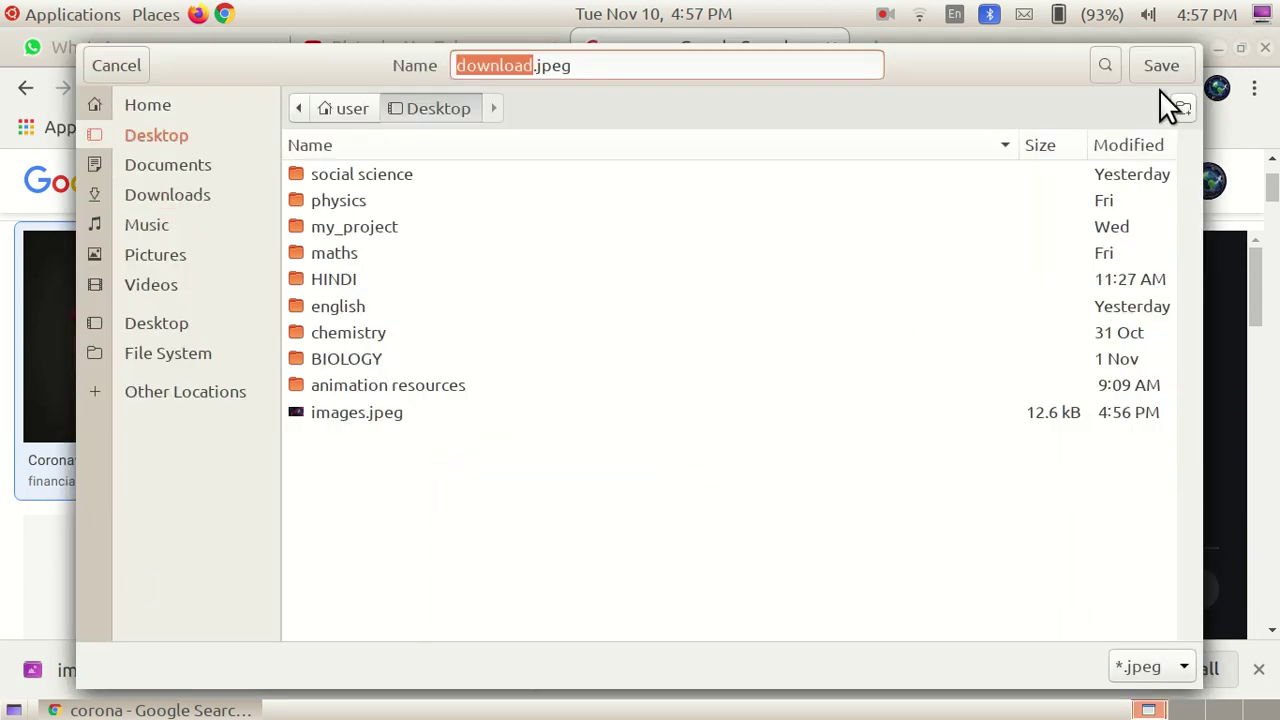
click(1161, 60)
Open the yellow Kaya Responsible coronavirus image, then preview the green Mumbai Mirror virus image from its related images.
scroll(838, 398, down, 3)
scroll(838, 398, down, 3)
scroll(414, 394, down, 5)
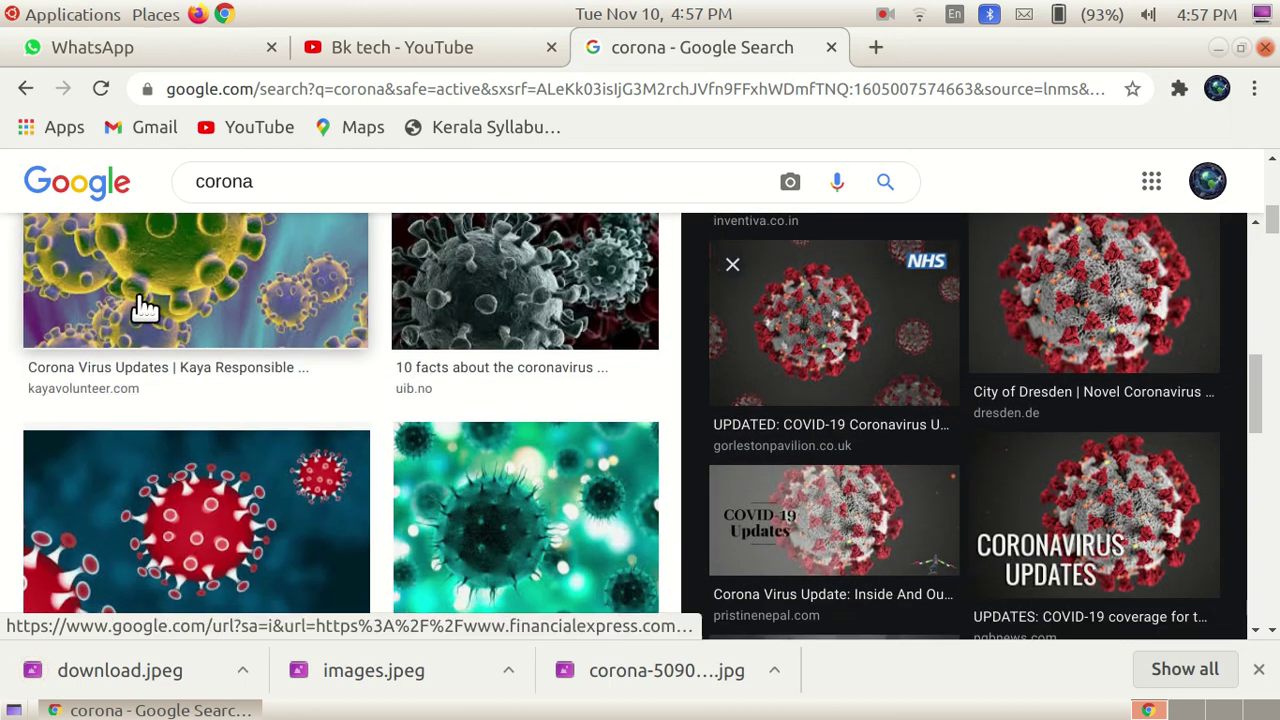
click(132, 316)
scroll(862, 496, down, 5)
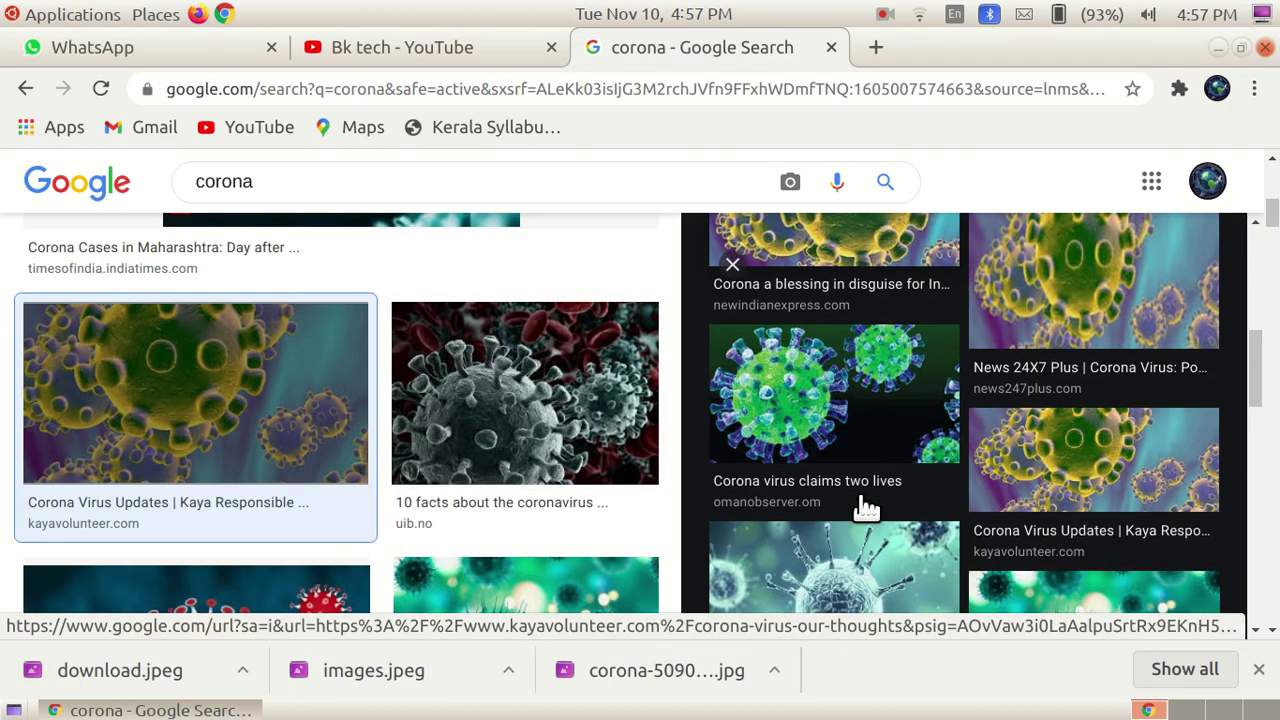
scroll(859, 506, down, 3)
click(1138, 402)
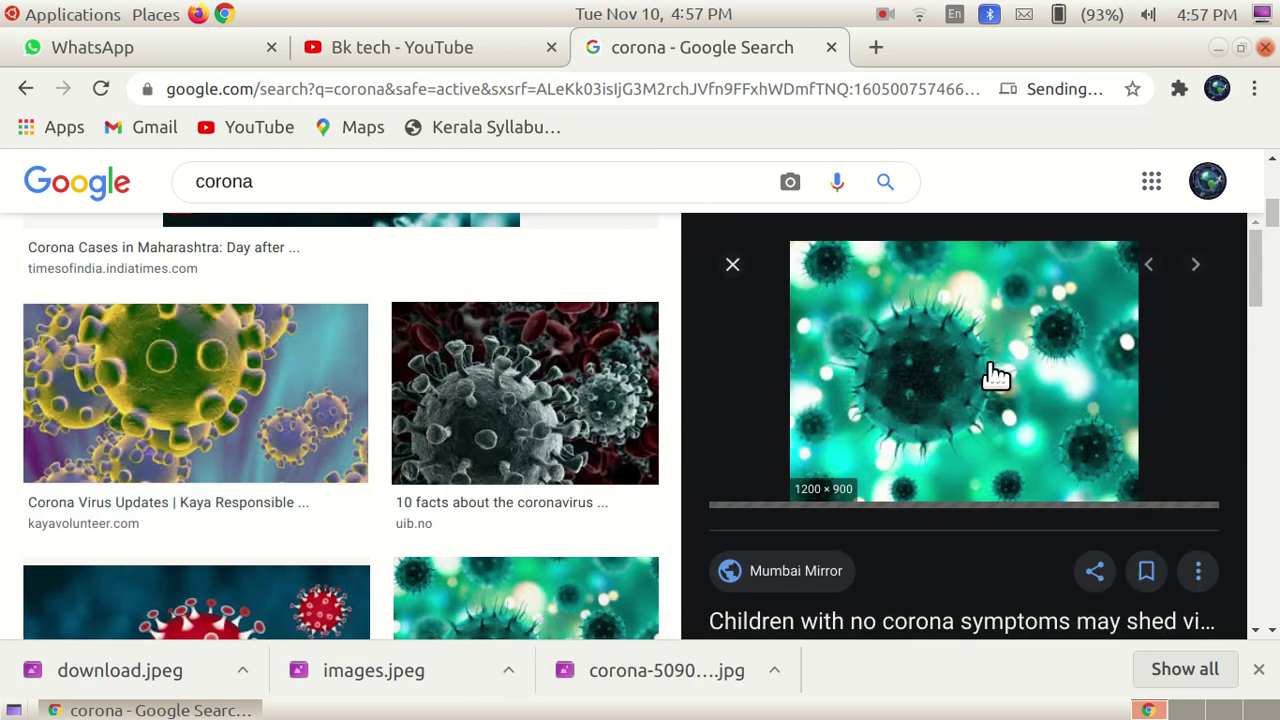
Save the previewed green Mumbai Mirror virus image to the Desktop under its suggested name.
scroll(1000, 506, down, 5)
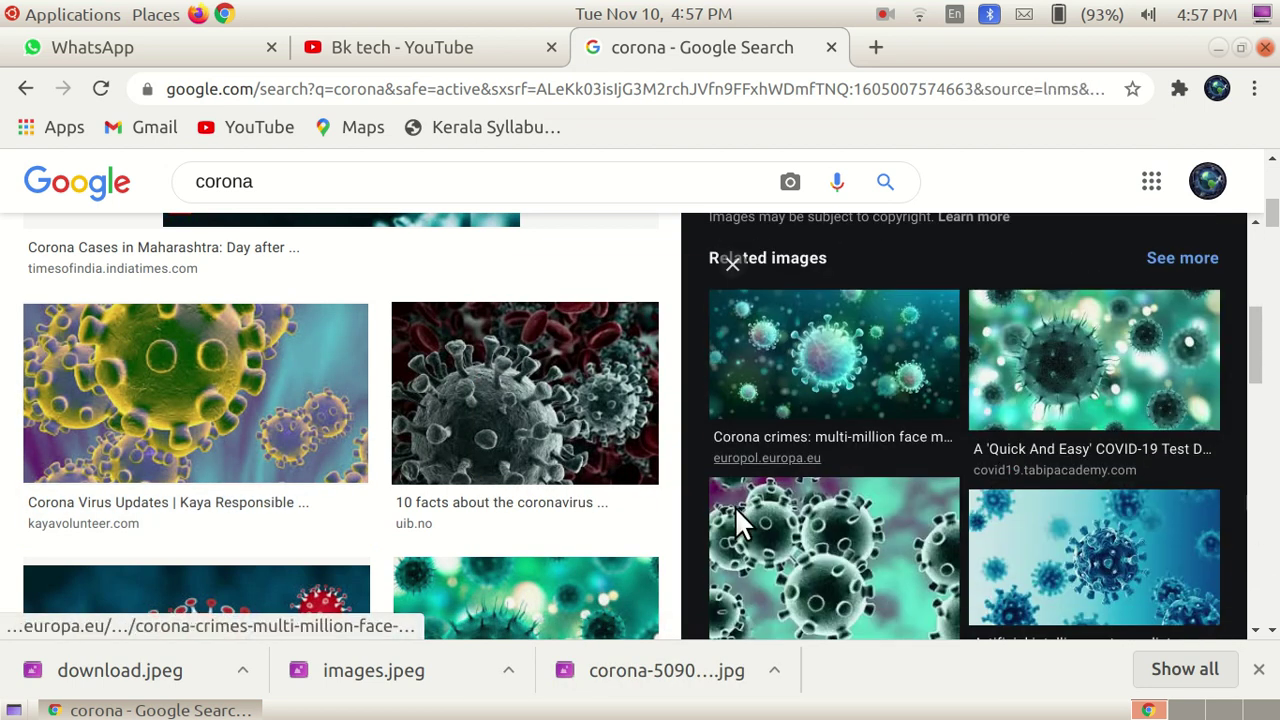
scroll(848, 416, up, 2)
scroll(848, 416, up, 2)
right_click(866, 264)
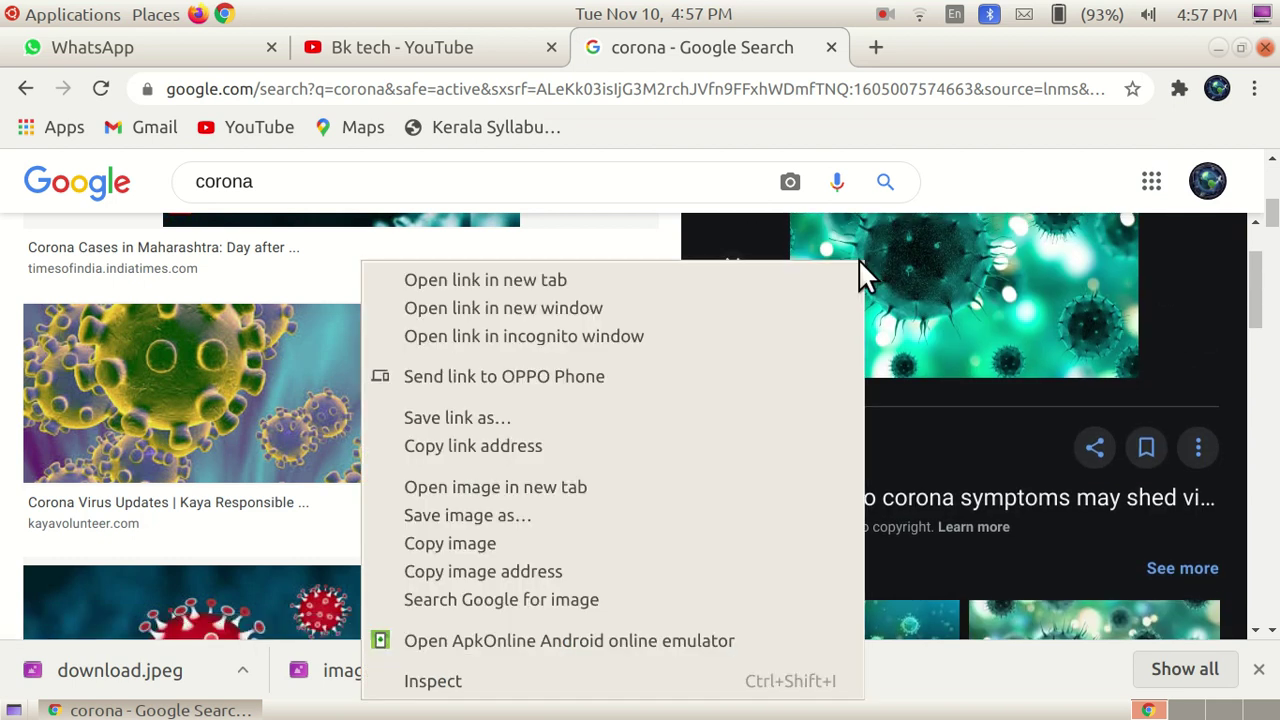
click(586, 512)
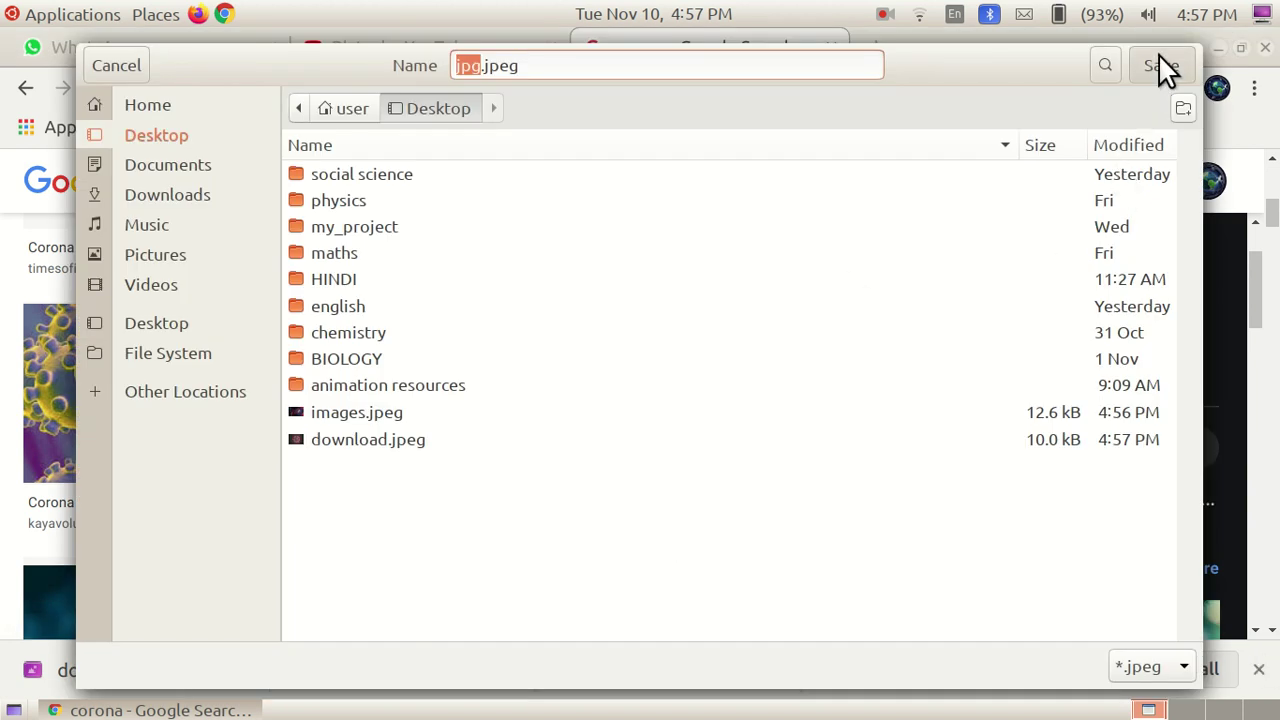
click(1155, 66)
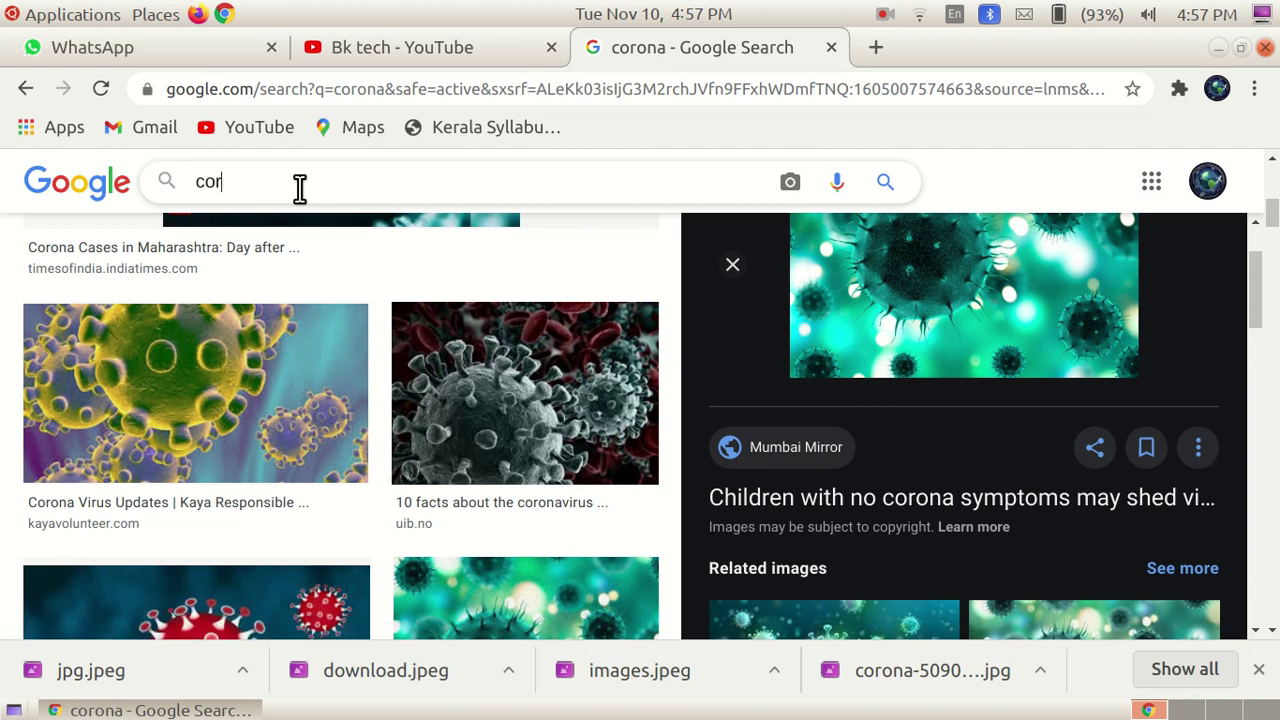
Search Google Images for "nature safety" and preview the yellow Earth Day image with a plant growing from the globe.
key(BackSpace)
key(BackSpace)
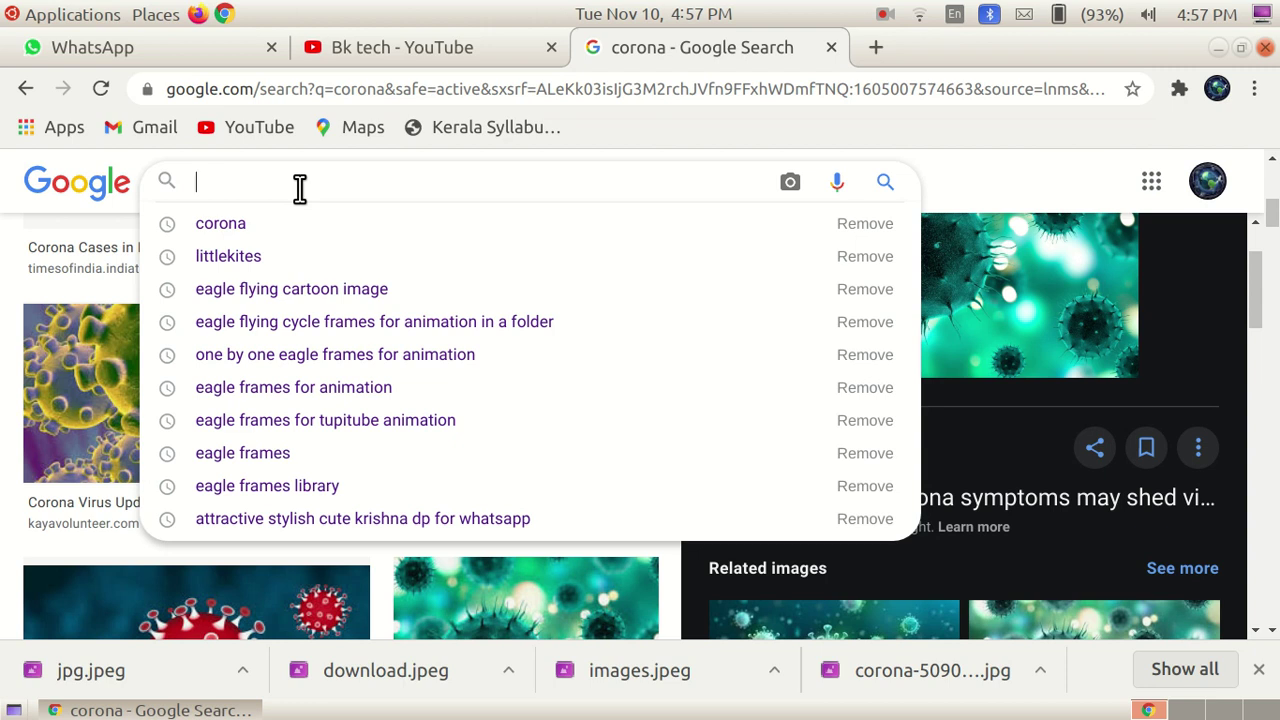
text(nature)
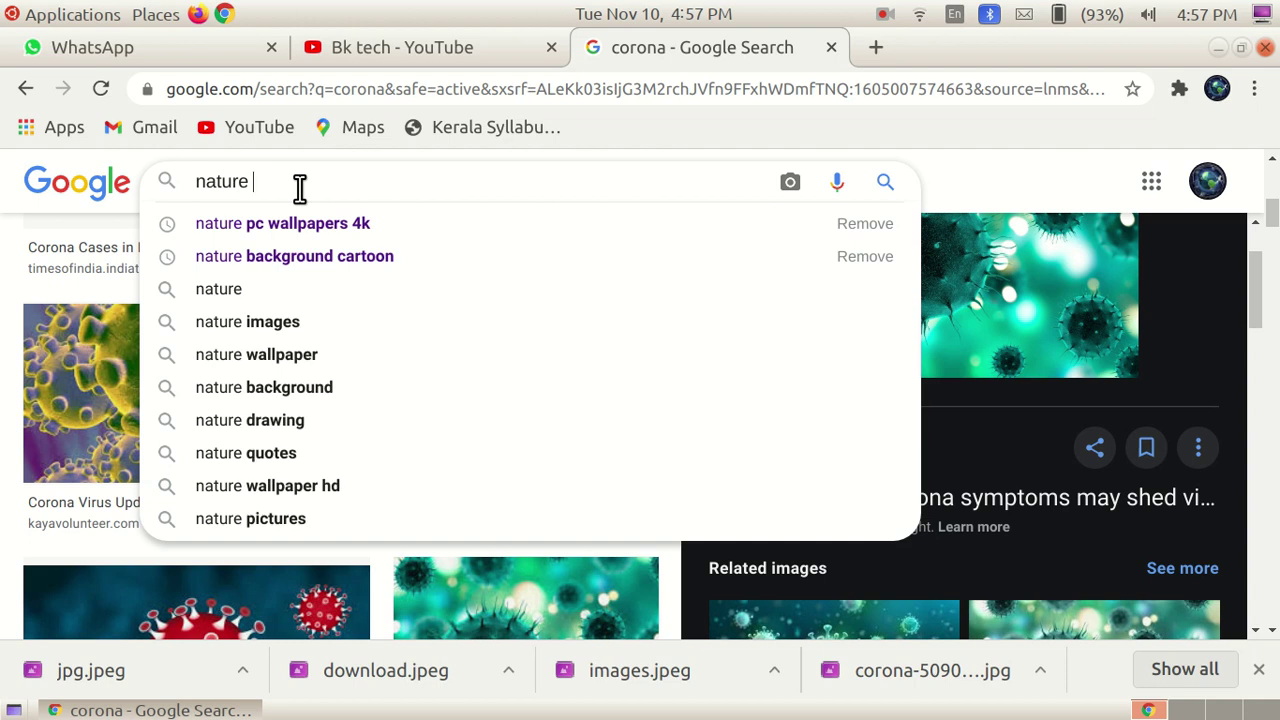
text( safety)
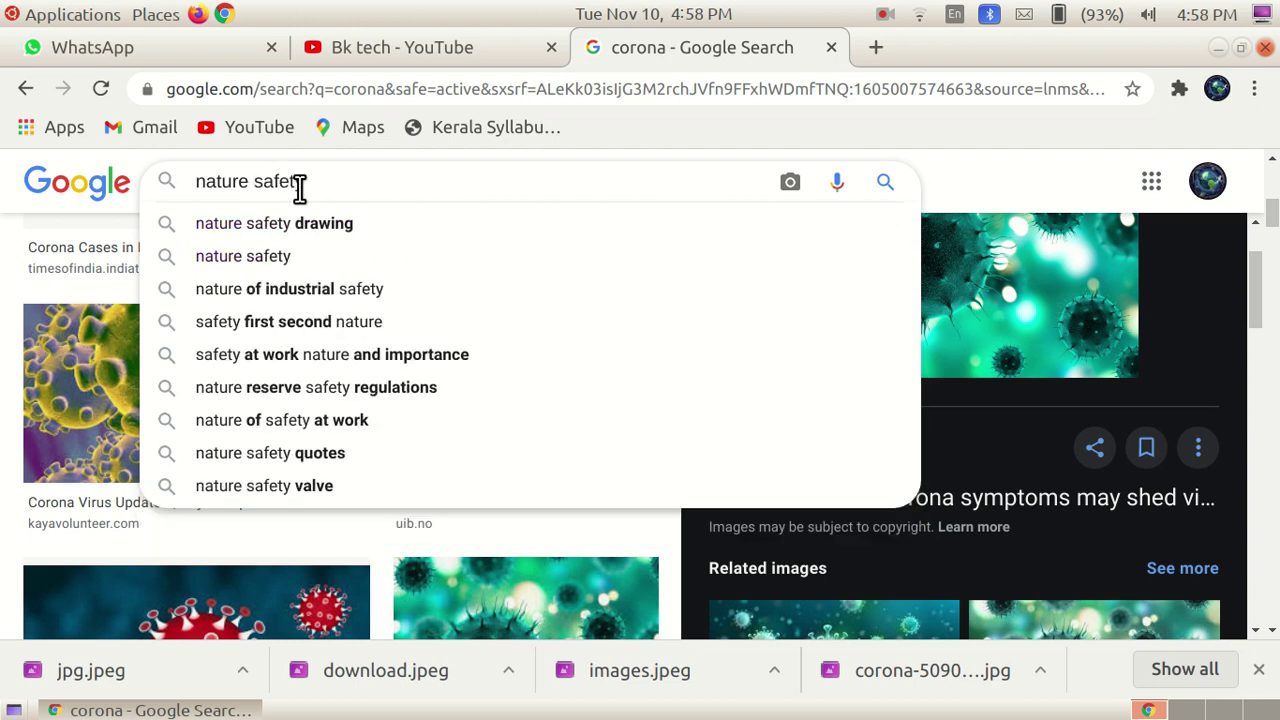
key(Return)
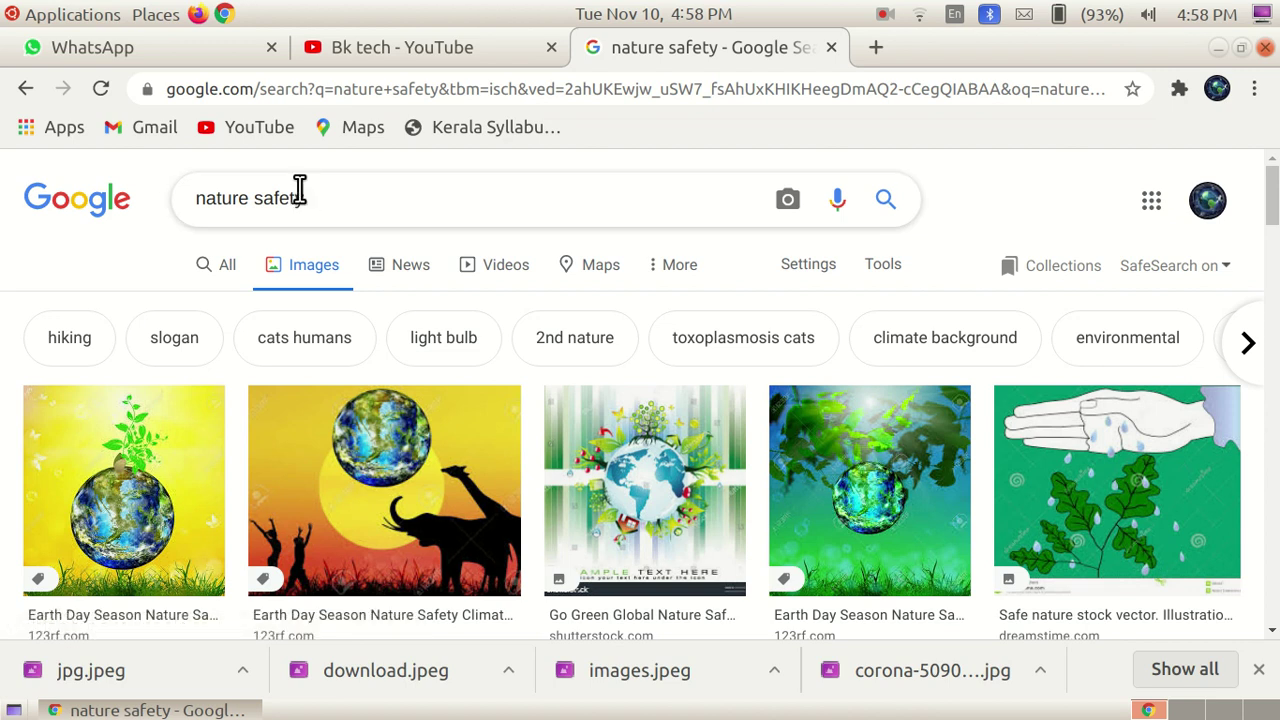
click(129, 471)
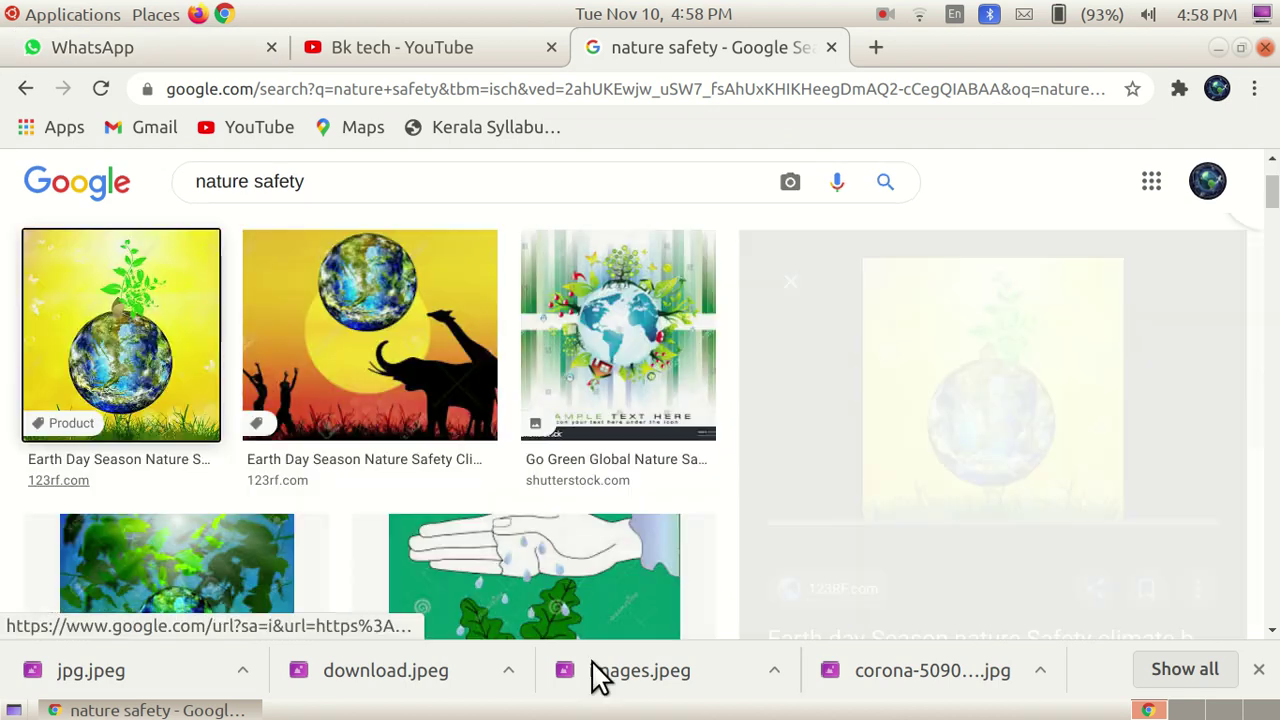
Save the previewed yellow Earth Day image with the plant growing from the globe to the Desktop under its suggested name.
right_click(1006, 385)
key(Escape)
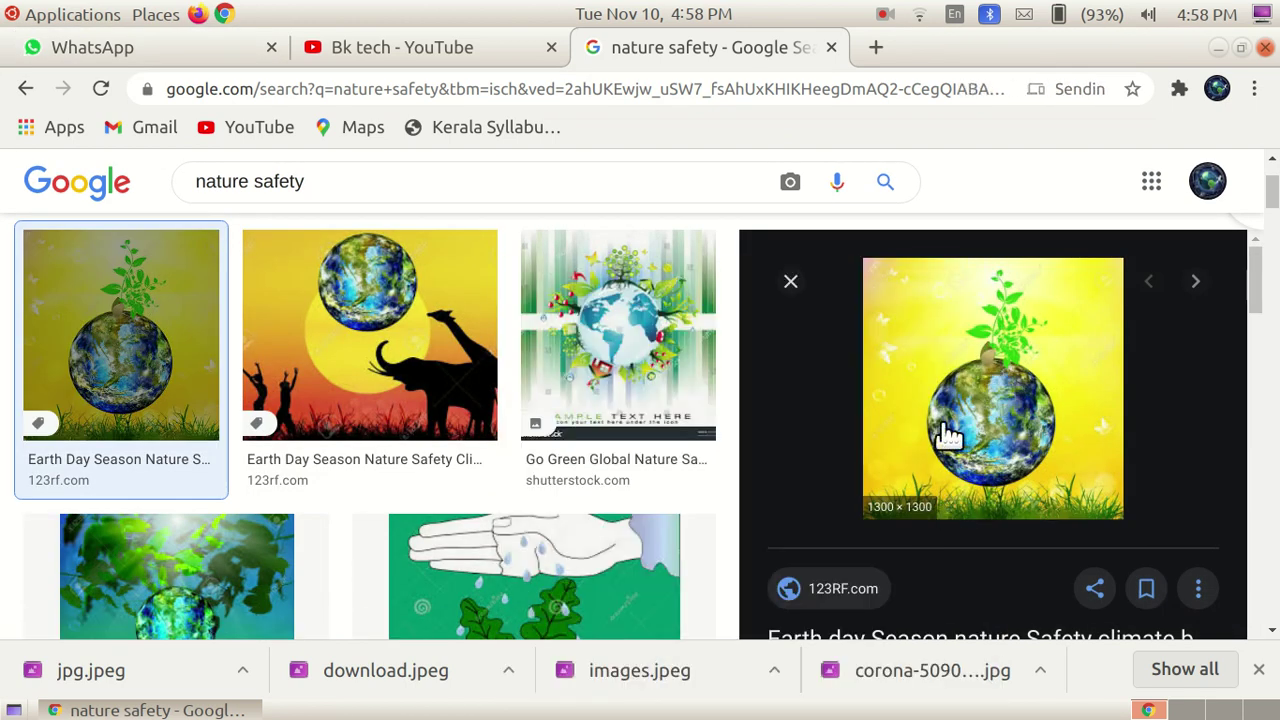
right_click(988, 452)
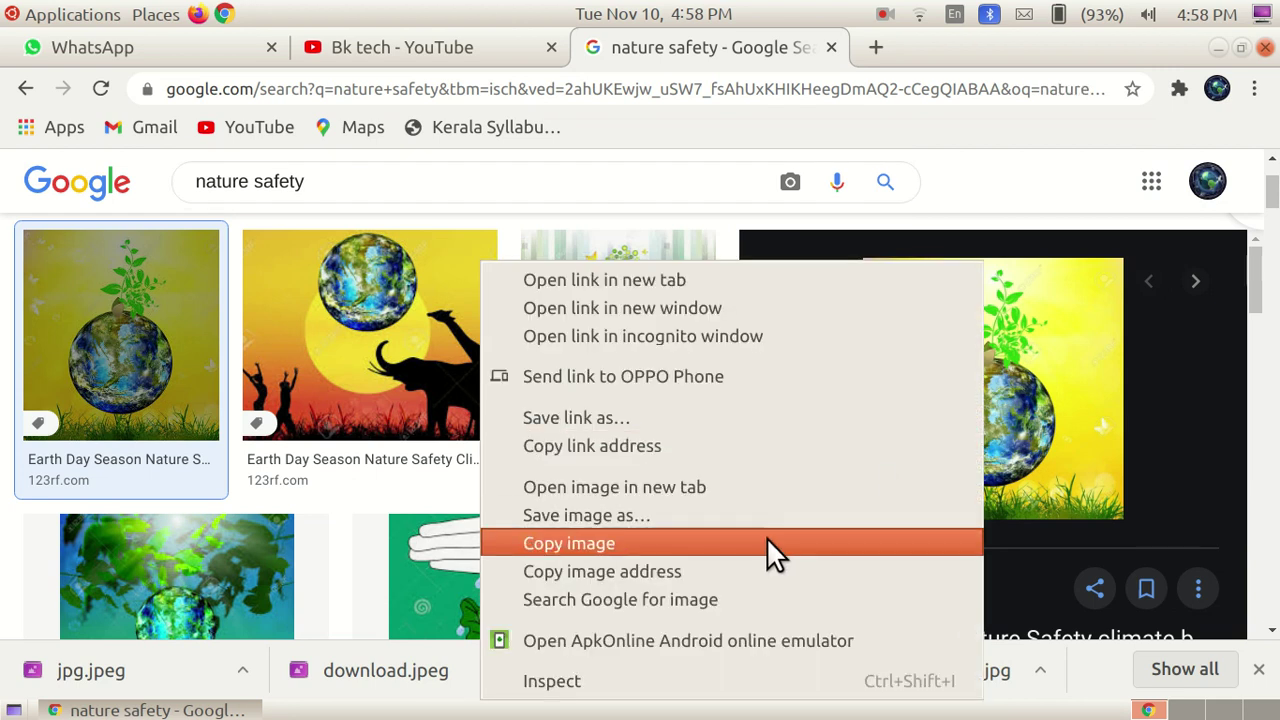
click(750, 515)
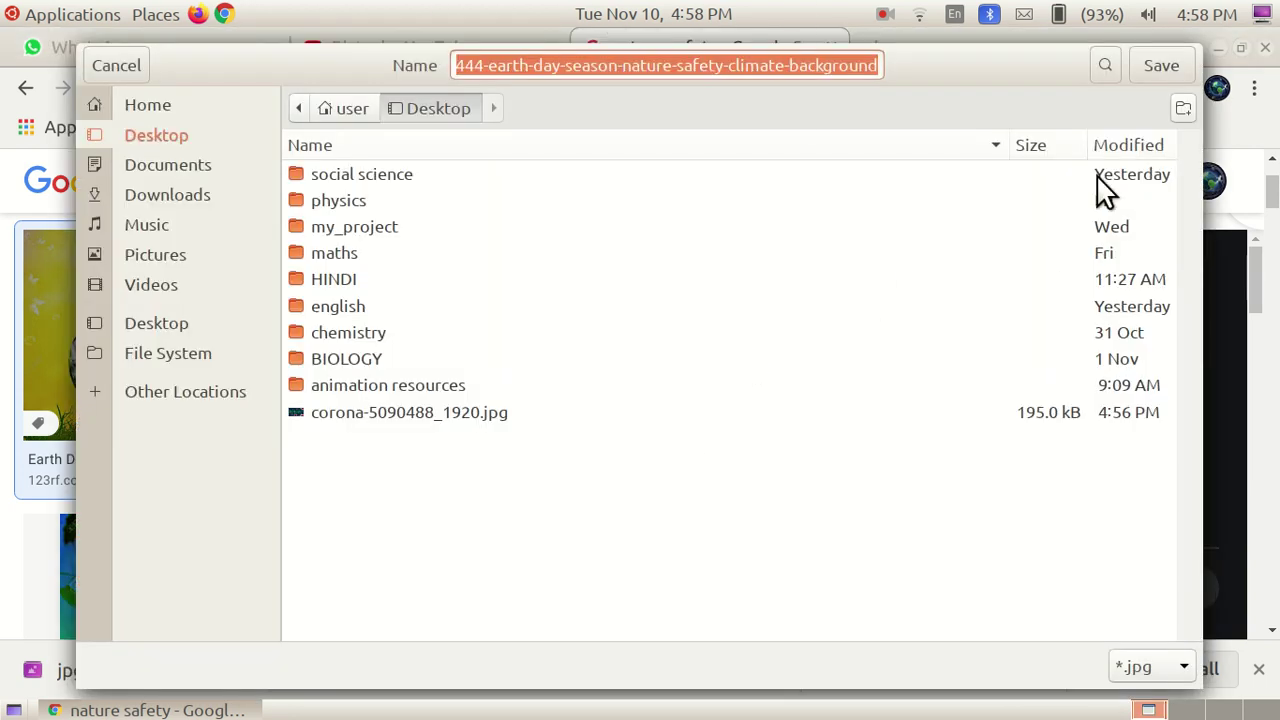
click(1185, 64)
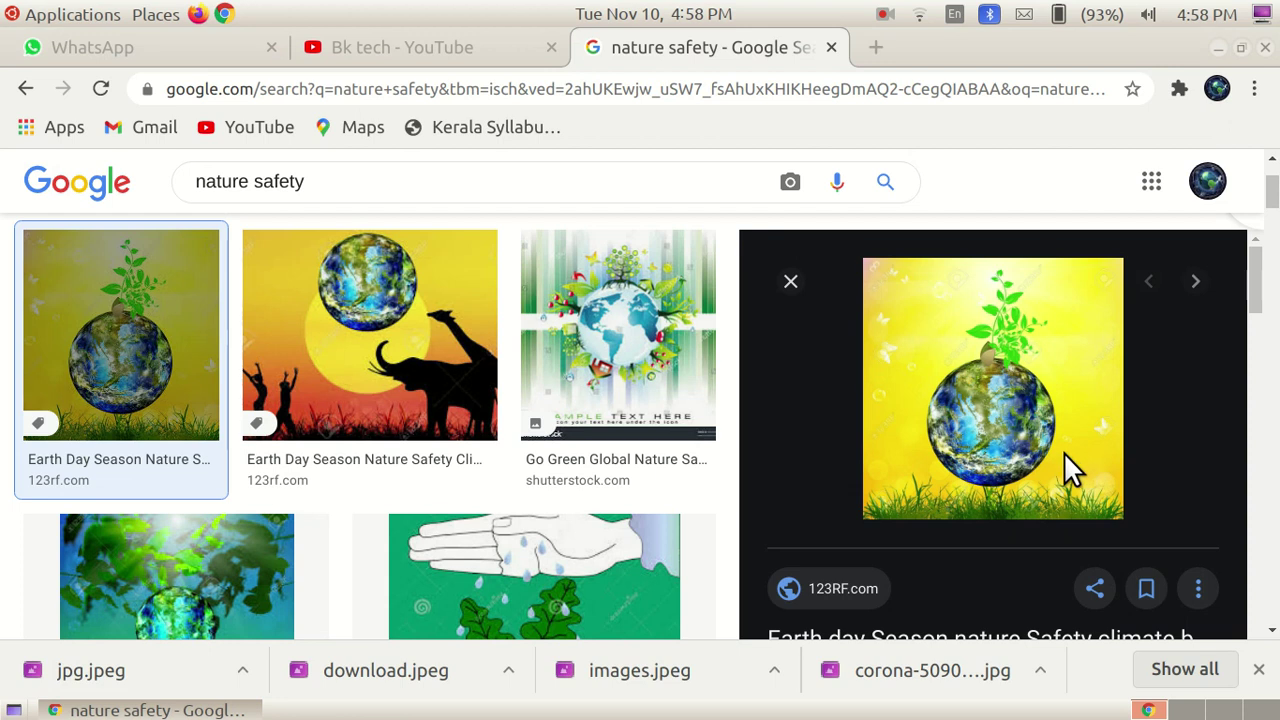
Look through the Earth Day image's related images and preview the sunset Earth Day image with elephant and giraffe silhouettes.
scroll(1045, 465, down, 5)
scroll(1045, 465, down, 4)
scroll(1004, 521, up, 3)
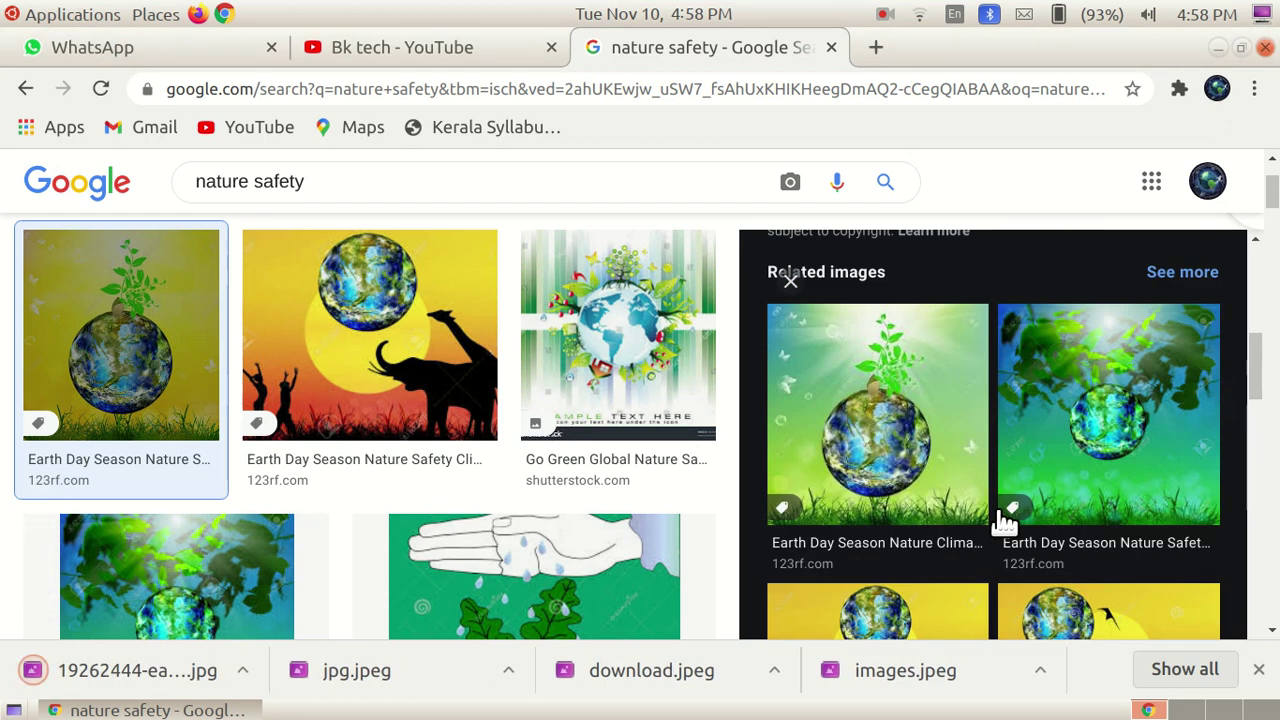
scroll(515, 465, down, 3)
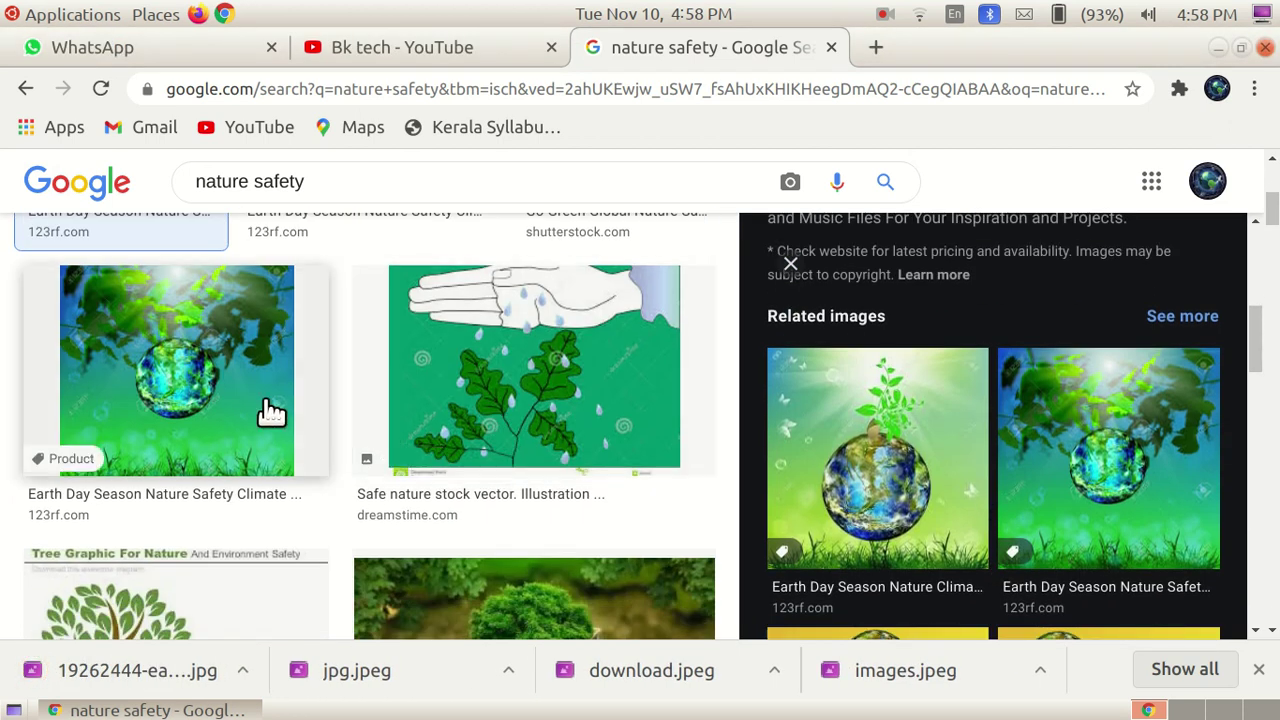
scroll(343, 434, up, 3)
click(400, 360)
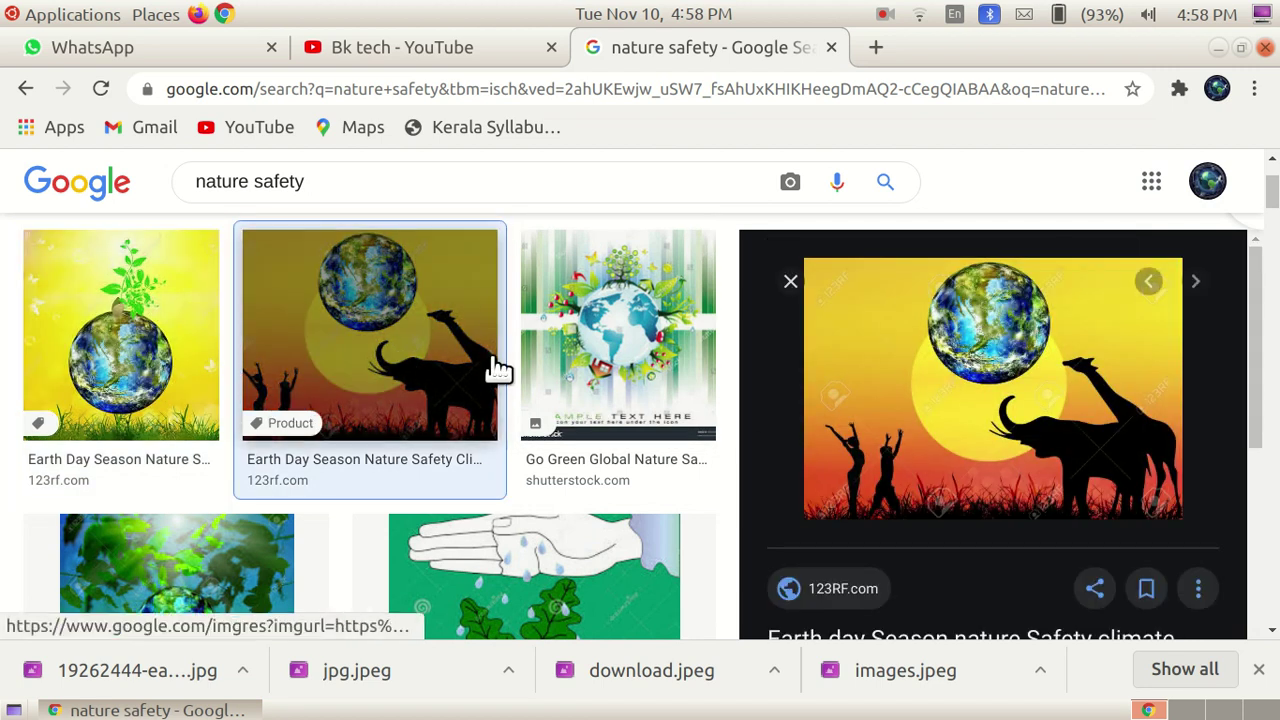
Open the Go Green Global Nature image and save the round "eco recycle GO GREEN" related image to the Desktop under its suggested name.
click(605, 358)
scroll(1036, 482, down, 5)
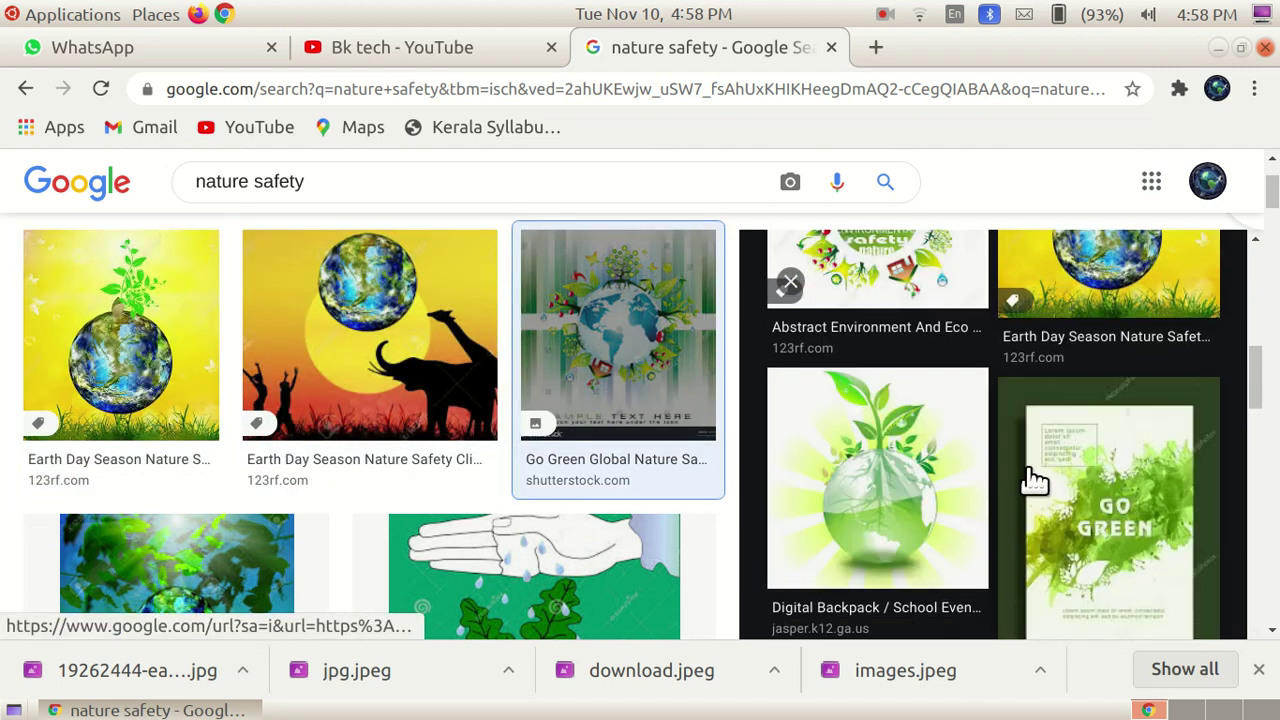
scroll(912, 445, down, 3)
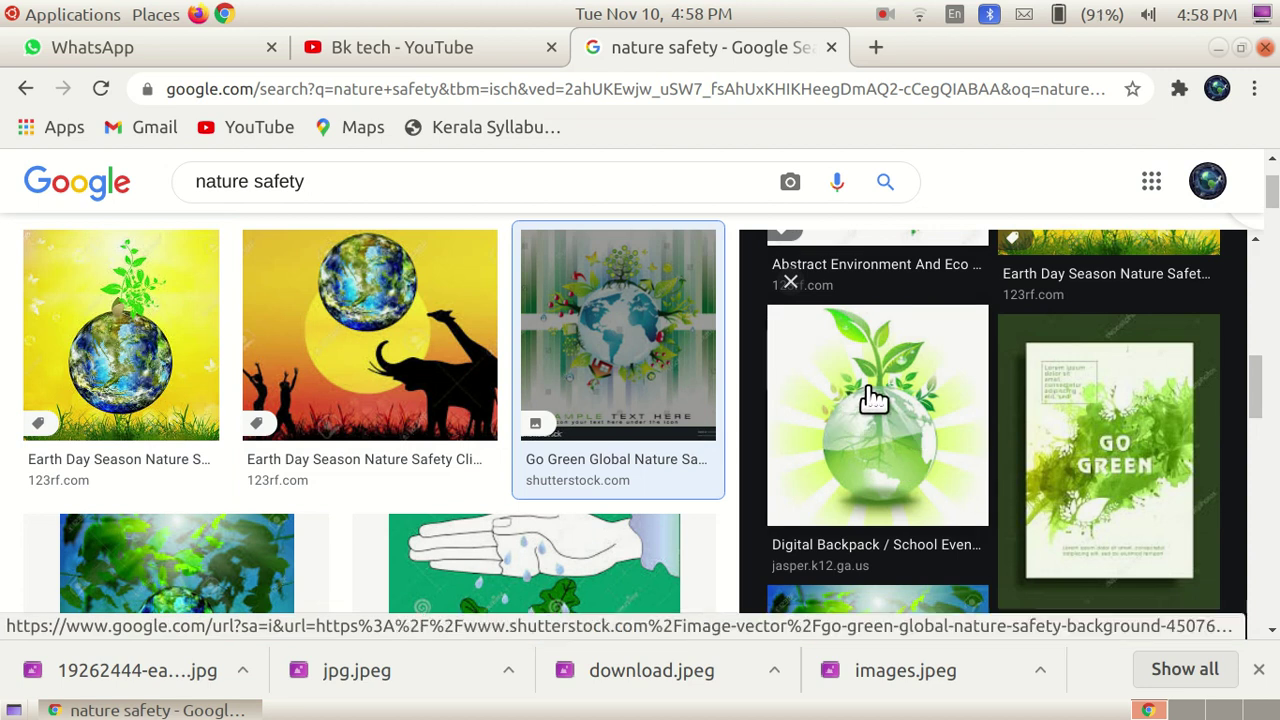
click(874, 398)
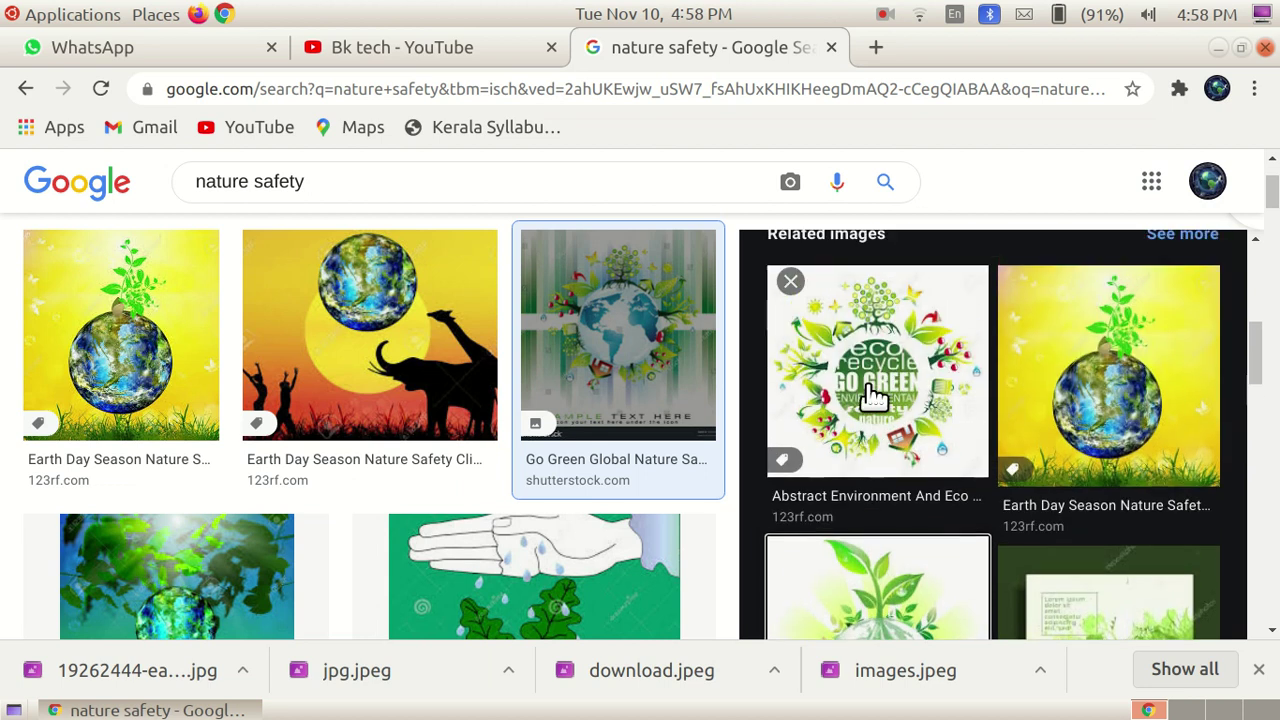
right_click(920, 405)
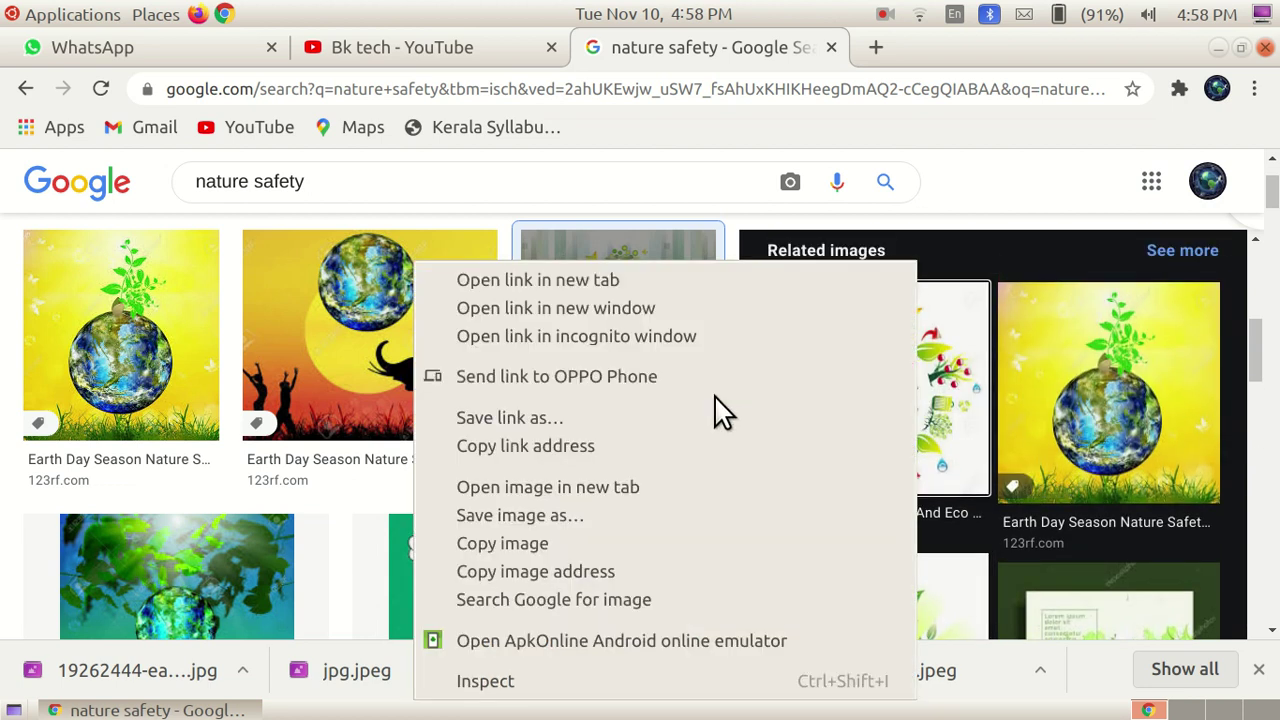
click(608, 515)
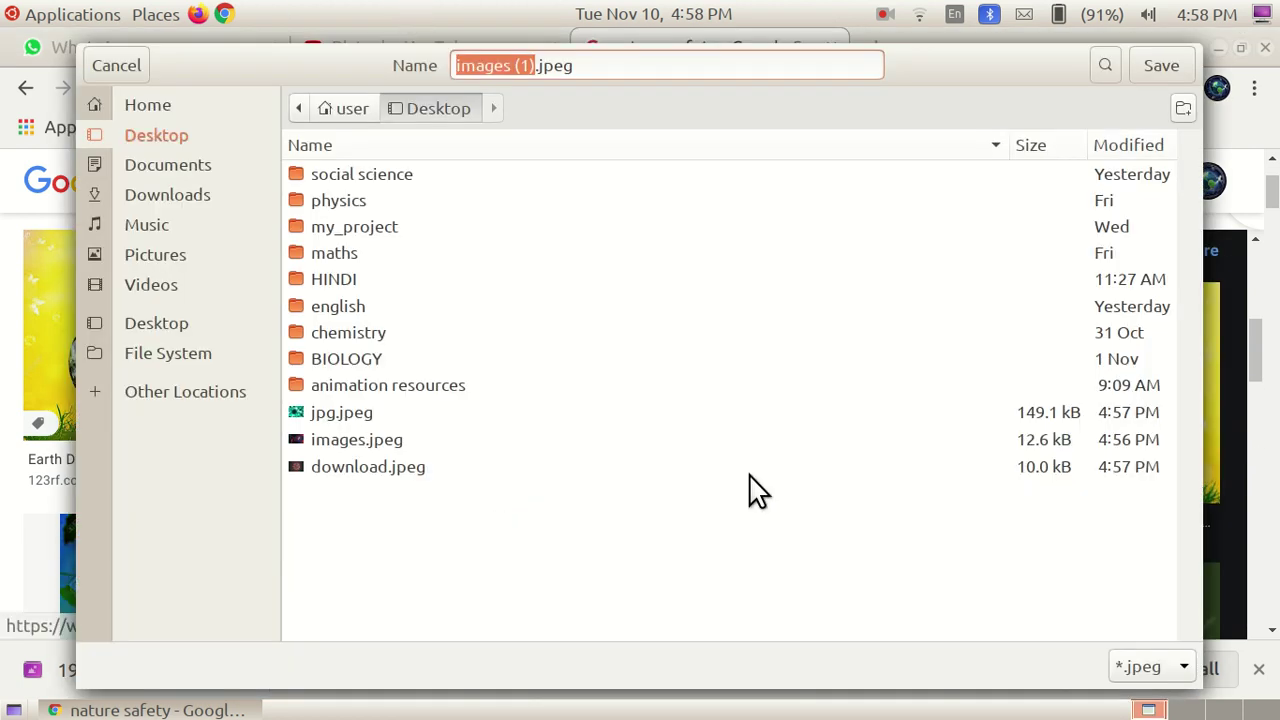
click(1162, 66)
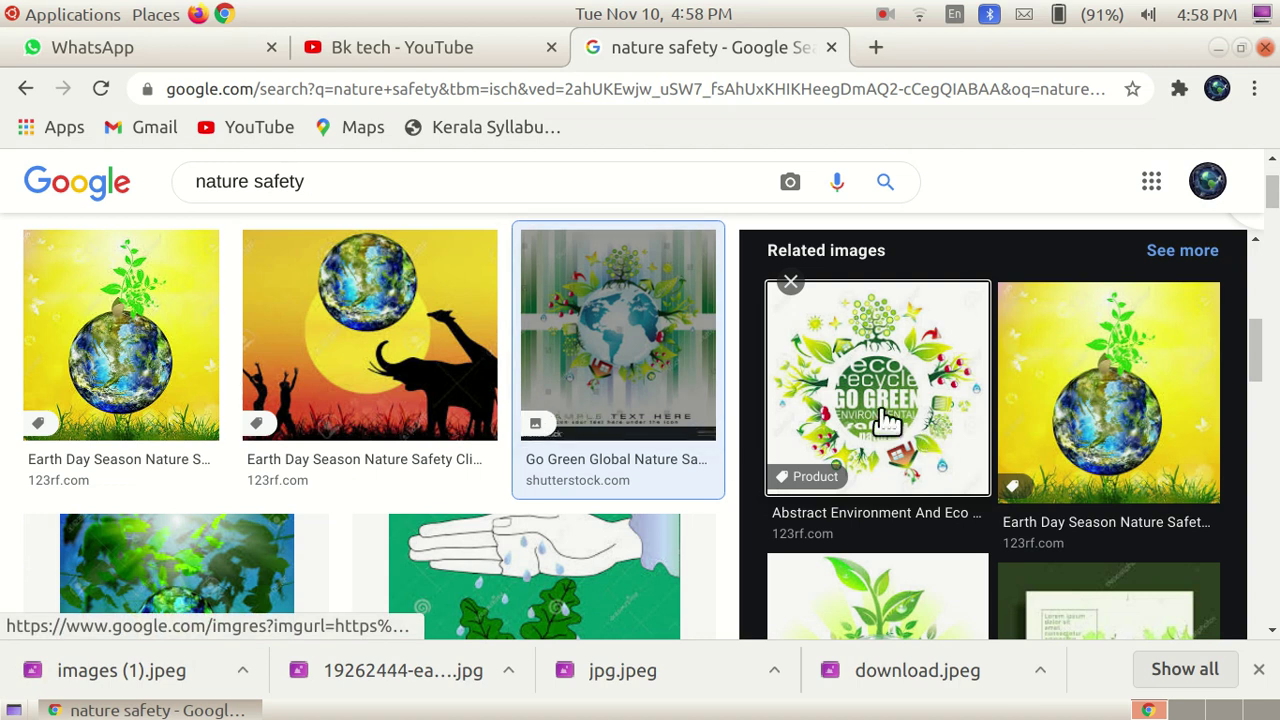
scroll(1071, 451, down, 5)
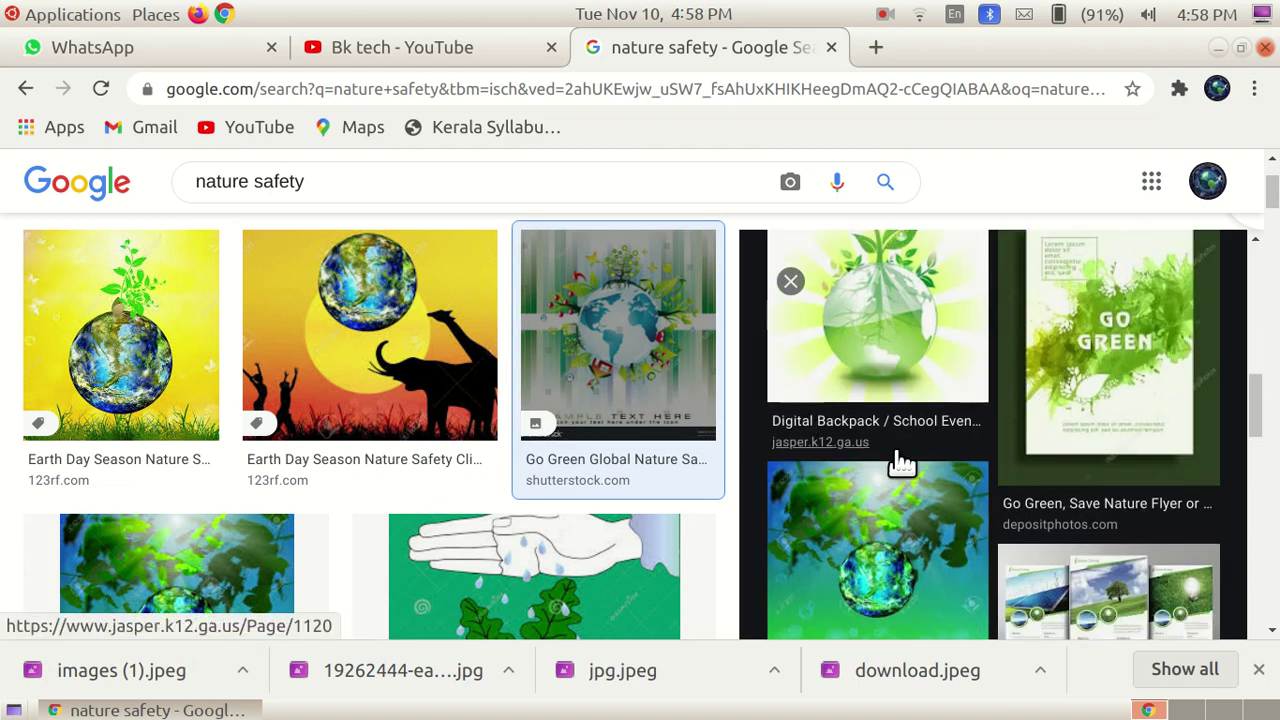
scroll(880, 450, up, 2)
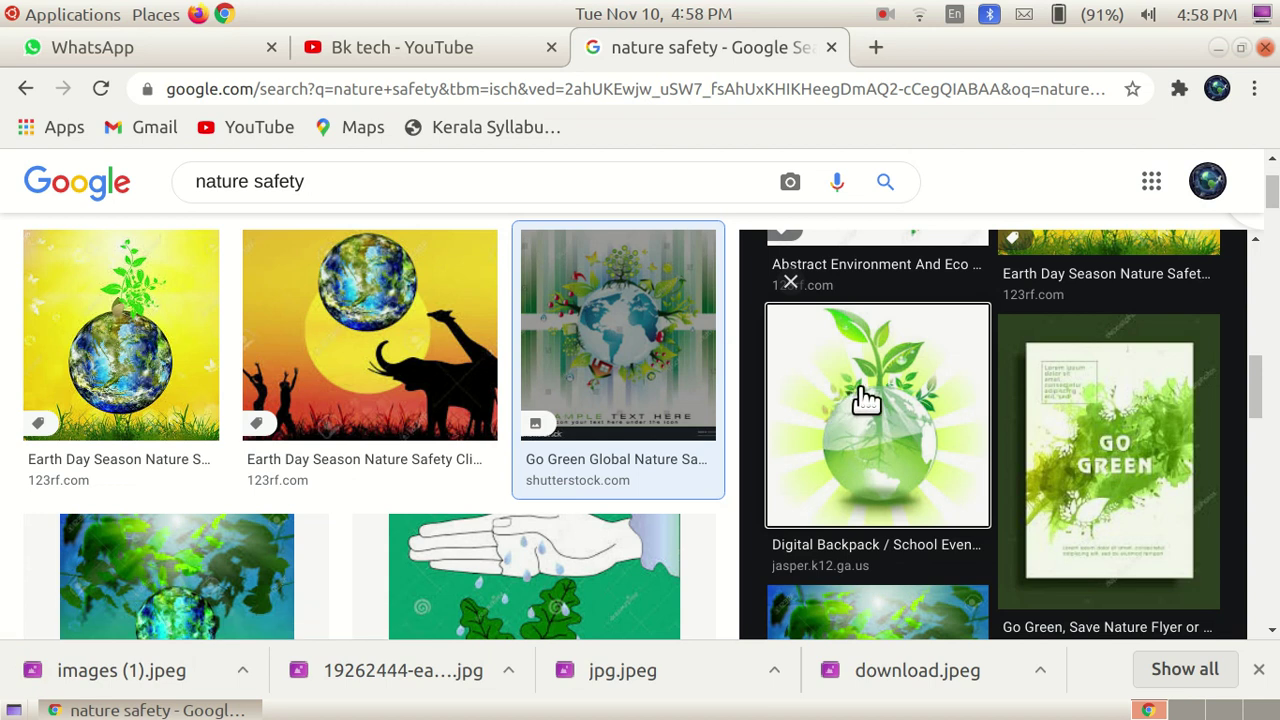
key(ctrl+s)
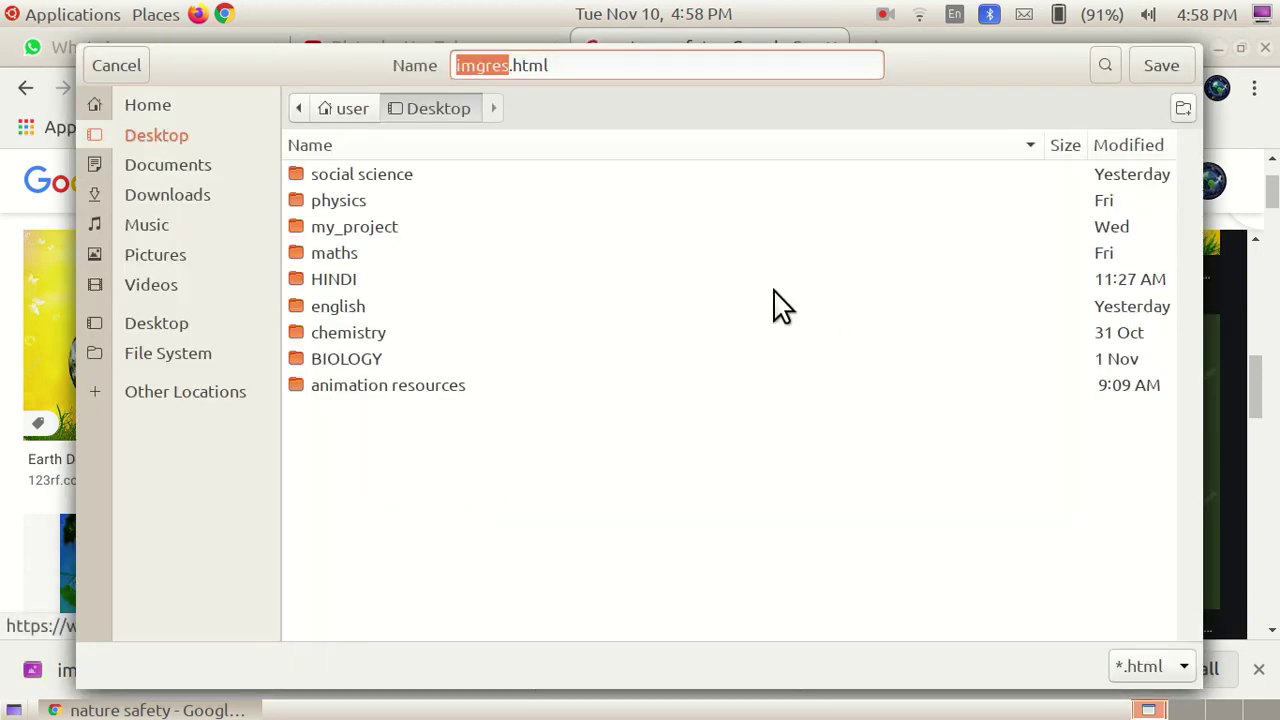
click(132, 64)
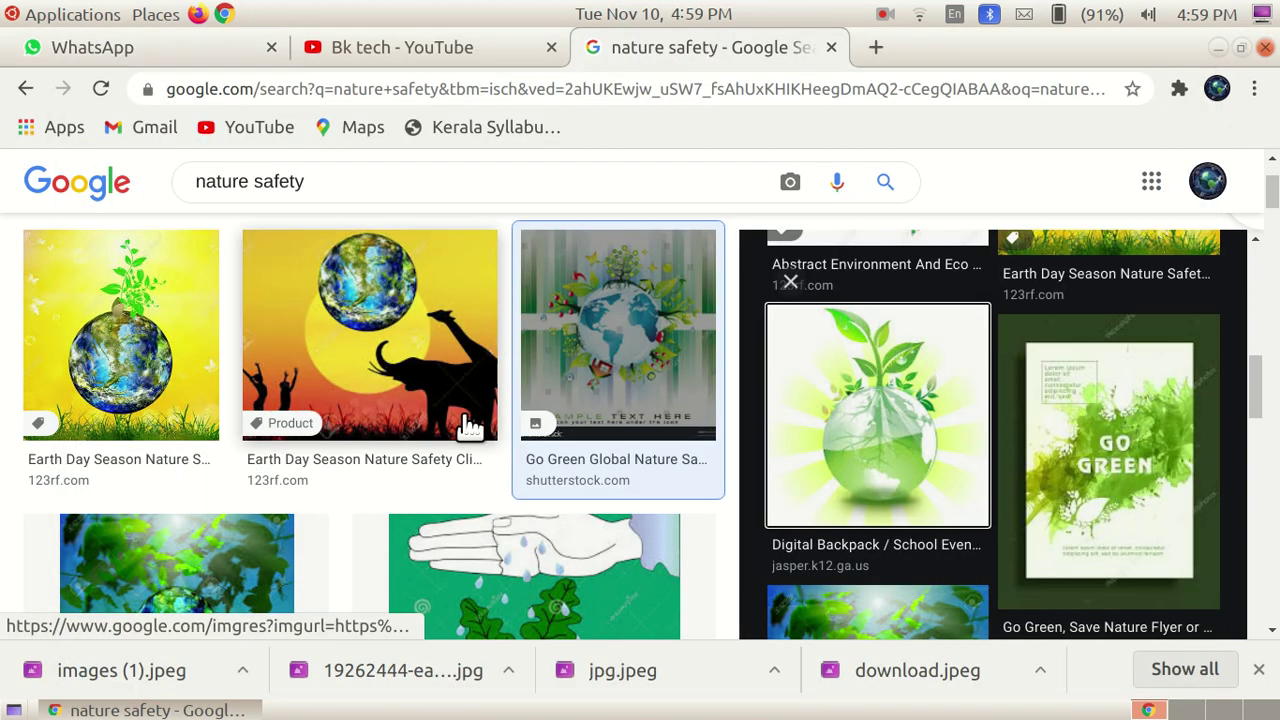
Open the csjournal.ca image of a tree in a broken glass sphere and save it to the Desktop under its suggested name.
scroll(263, 386, down, 5)
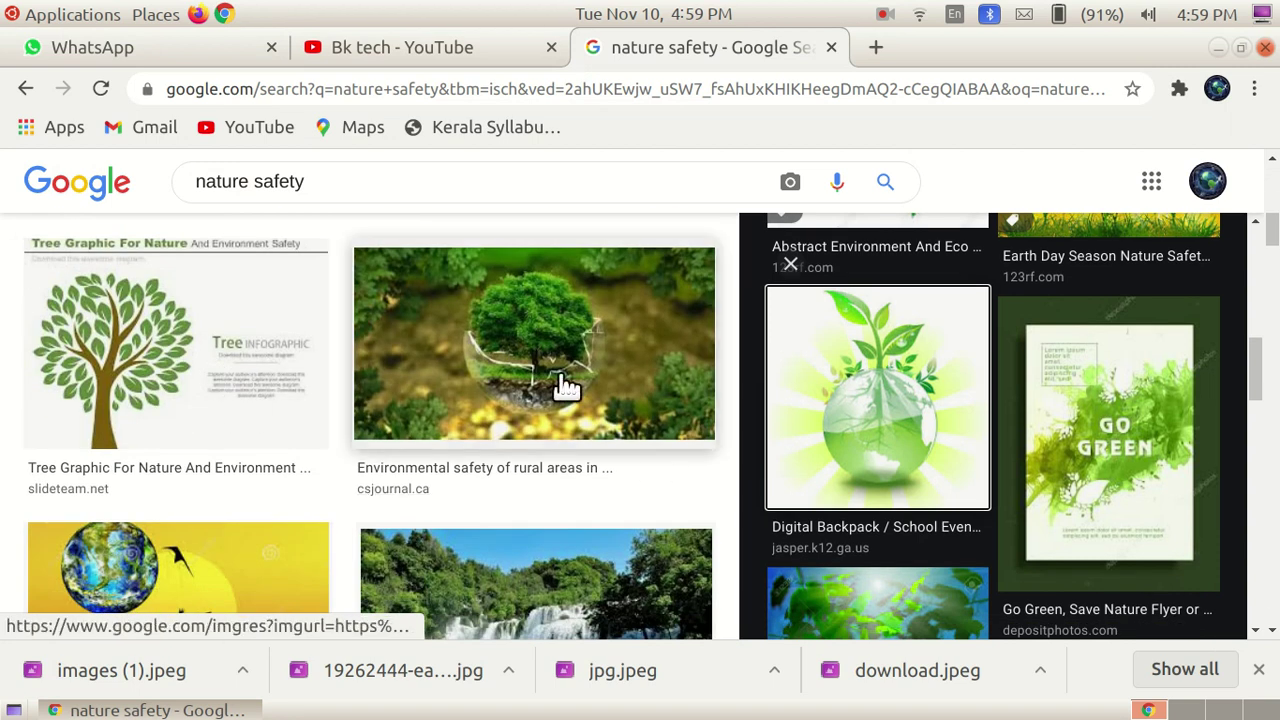
click(529, 349)
right_click(966, 366)
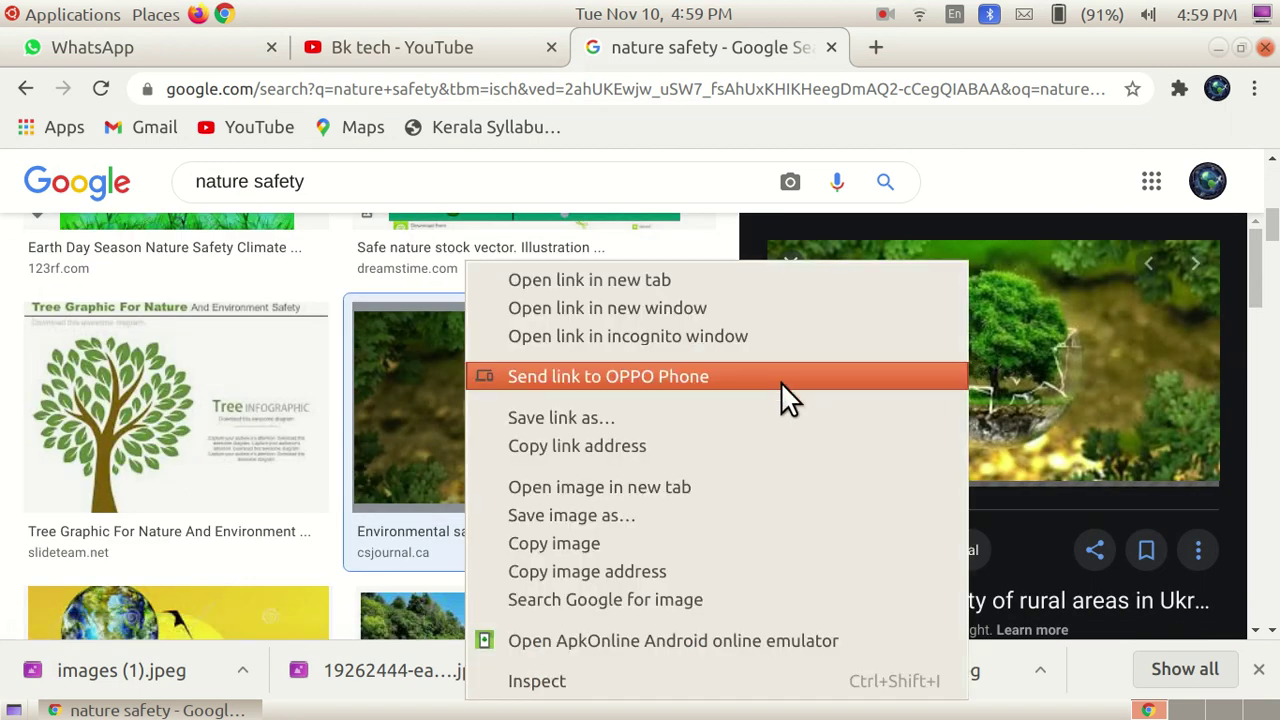
click(688, 516)
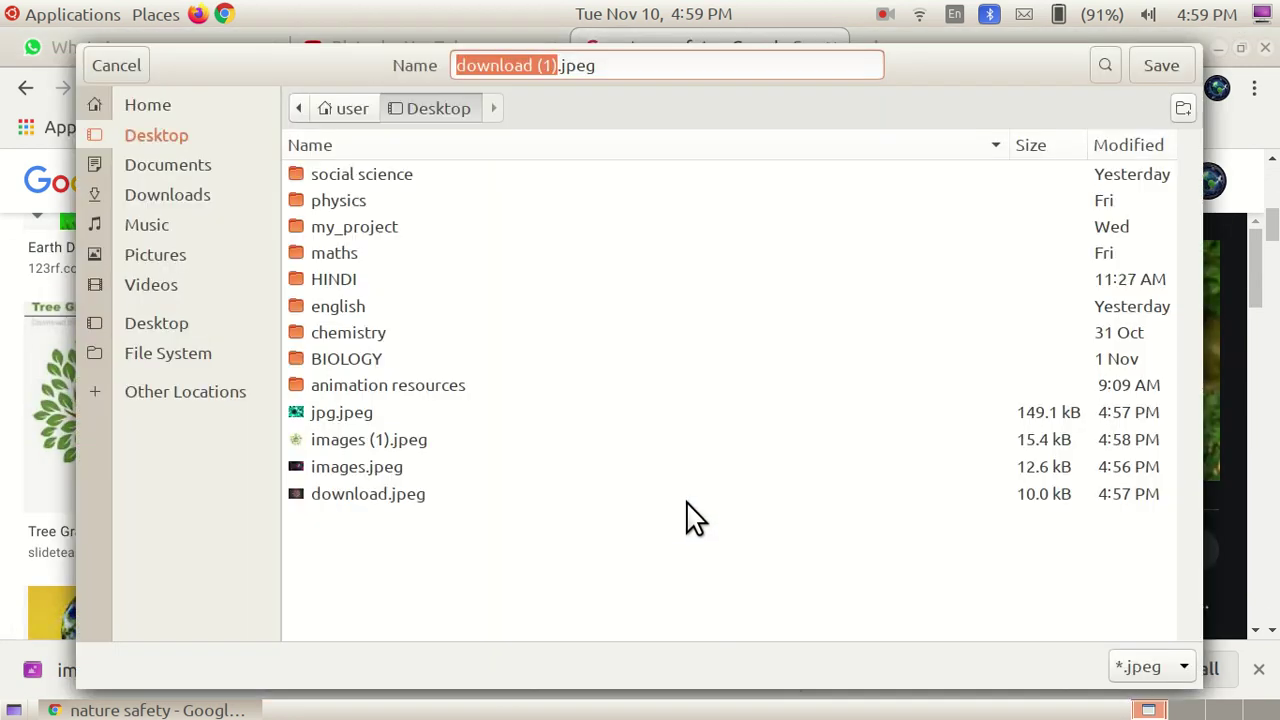
click(1184, 65)
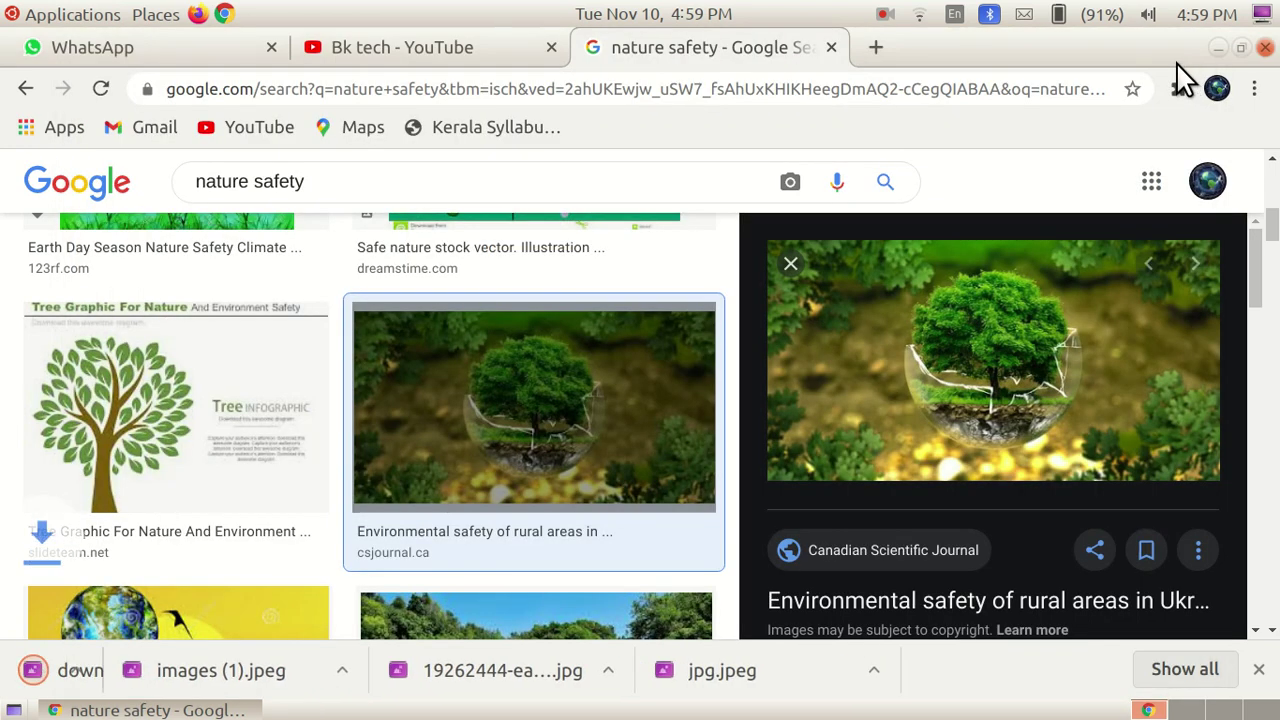
scroll(992, 480, down, 3)
scroll(986, 462, down, 3)
scroll(986, 458, up, 2)
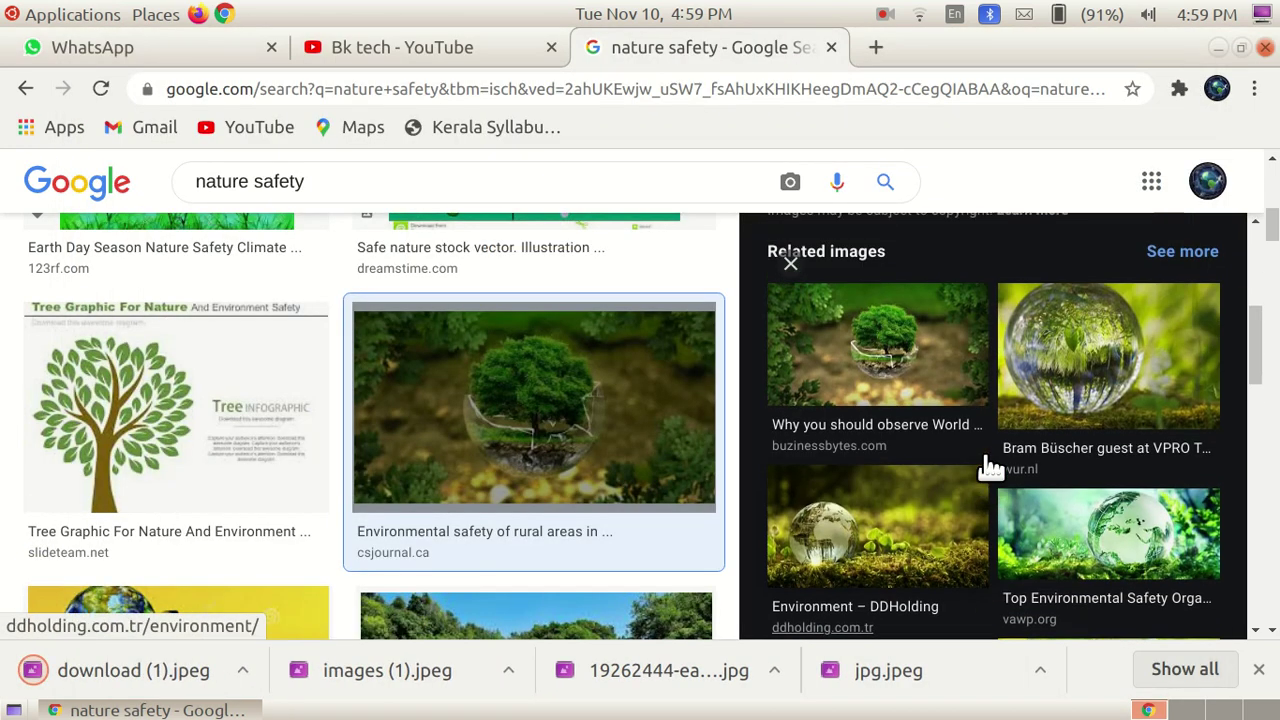
scroll(1070, 422, down, 4)
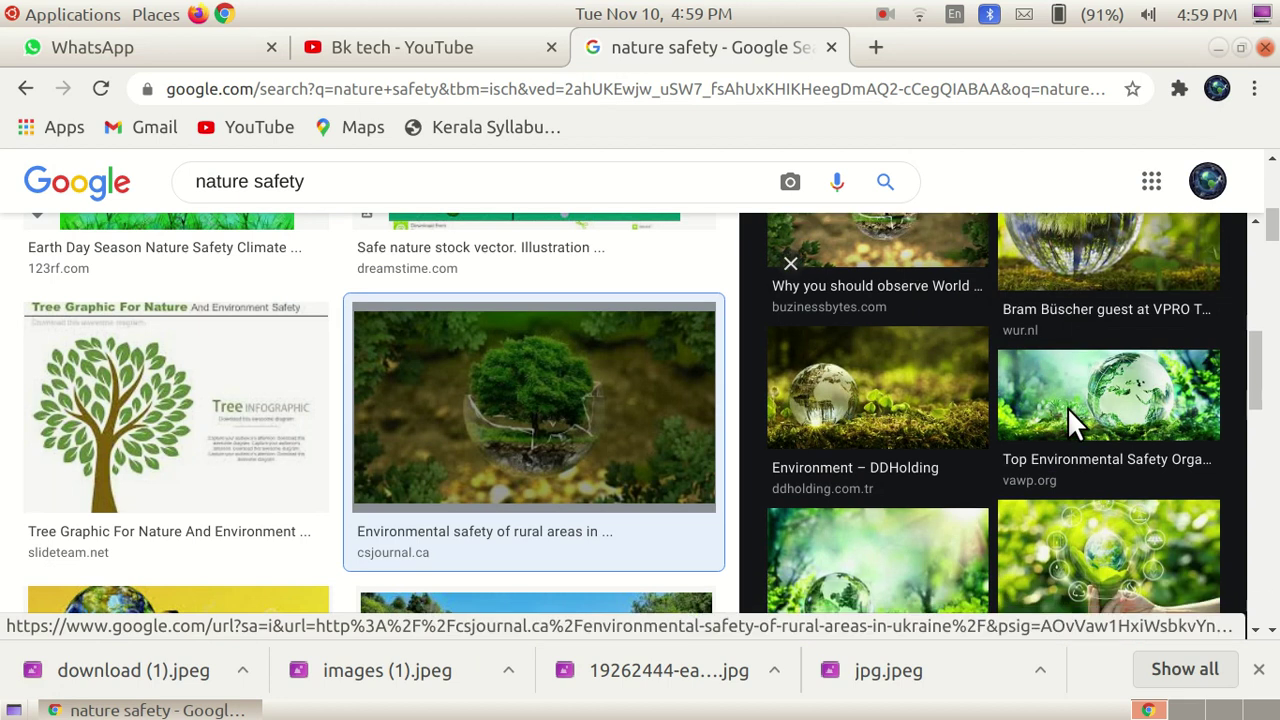
scroll(920, 394, up, 1)
right_click(862, 337)
click(852, 337)
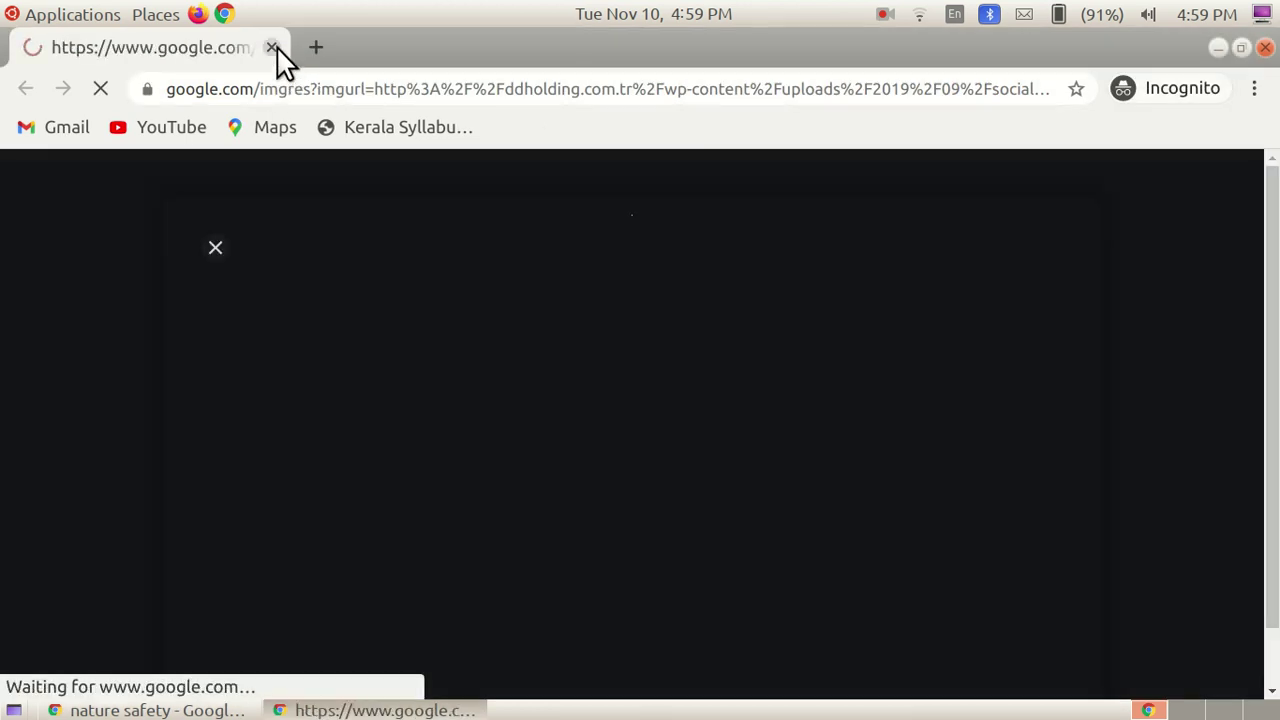
click(273, 49)
Save the compactgroupbd.com tree image from the related images to the Desktop under its suggested name.
scroll(880, 435, down, 5)
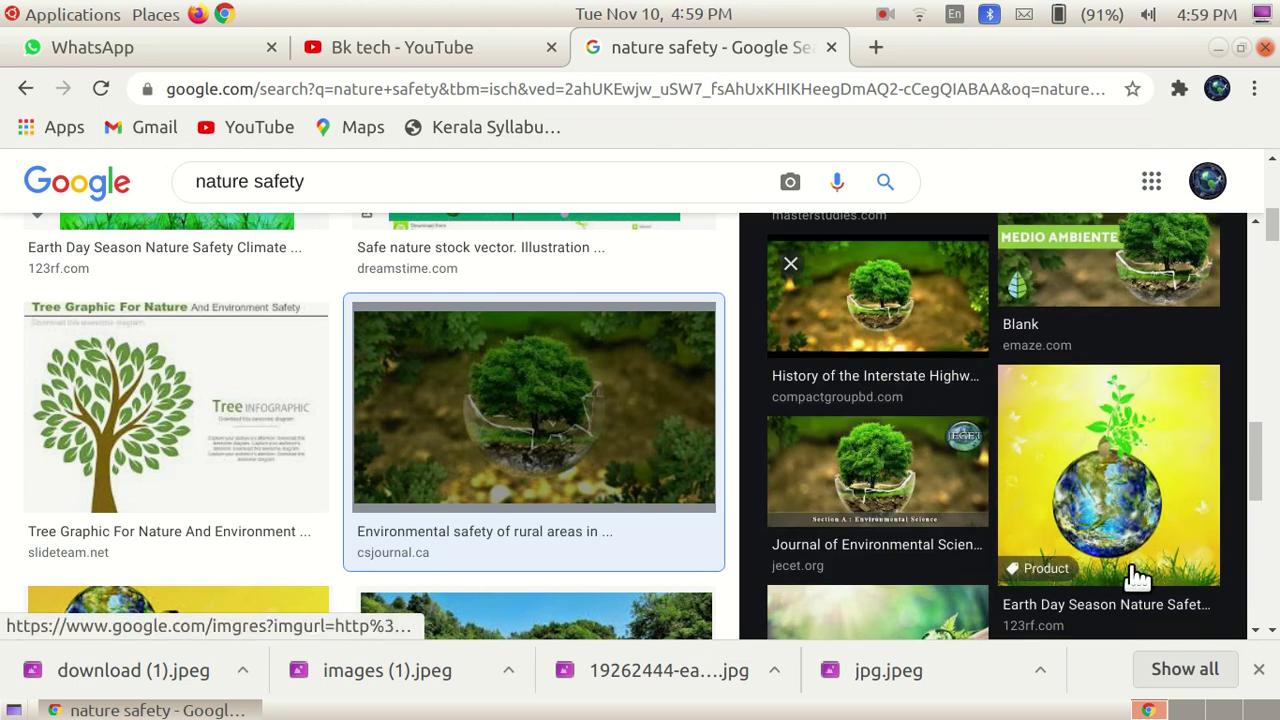
scroll(860, 475, up, 1)
right_click(860, 452)
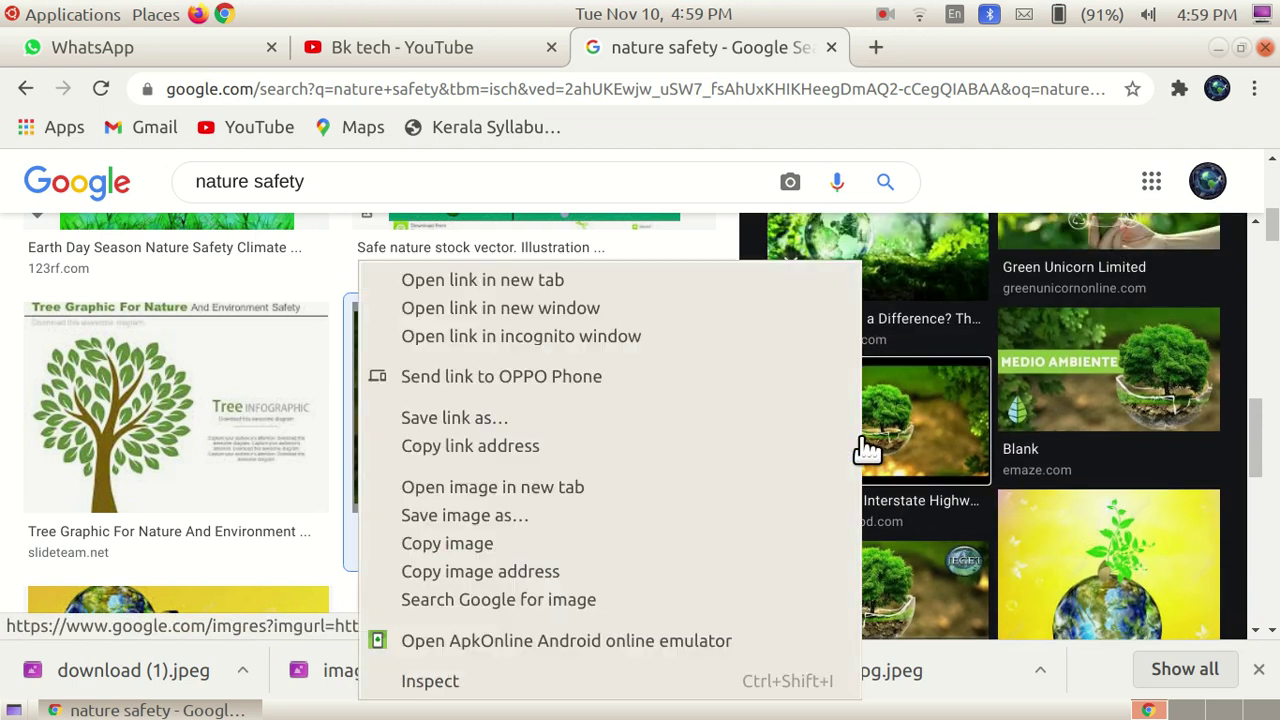
click(631, 514)
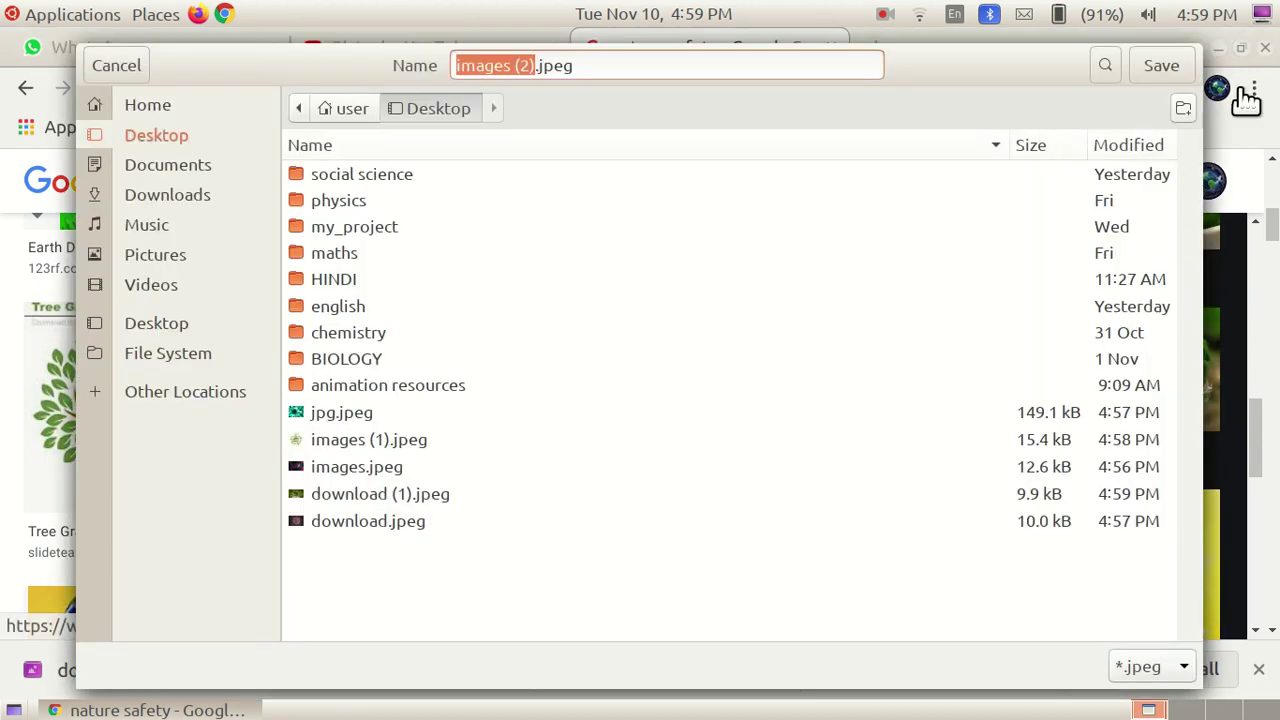
click(1160, 65)
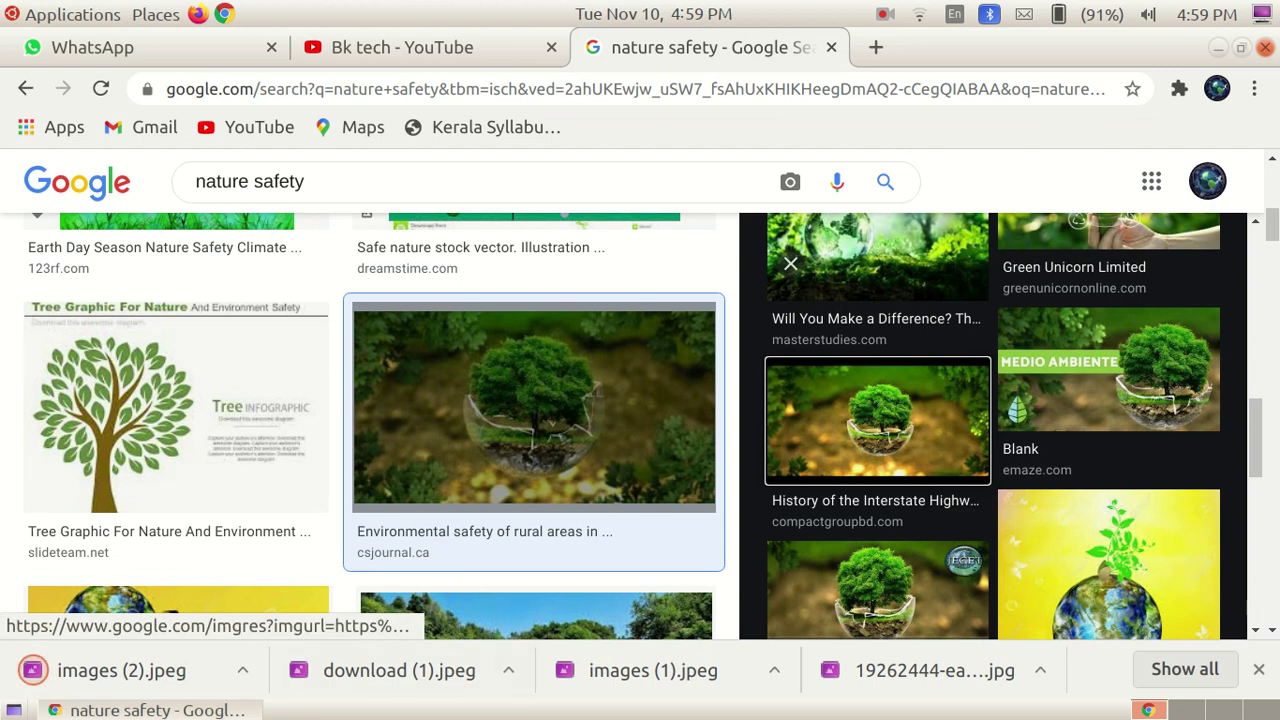
Show the desktop, place images (2).jpeg beside the Earth Day image, and group the four corona images in the open area away from the folders.
key(super+d)
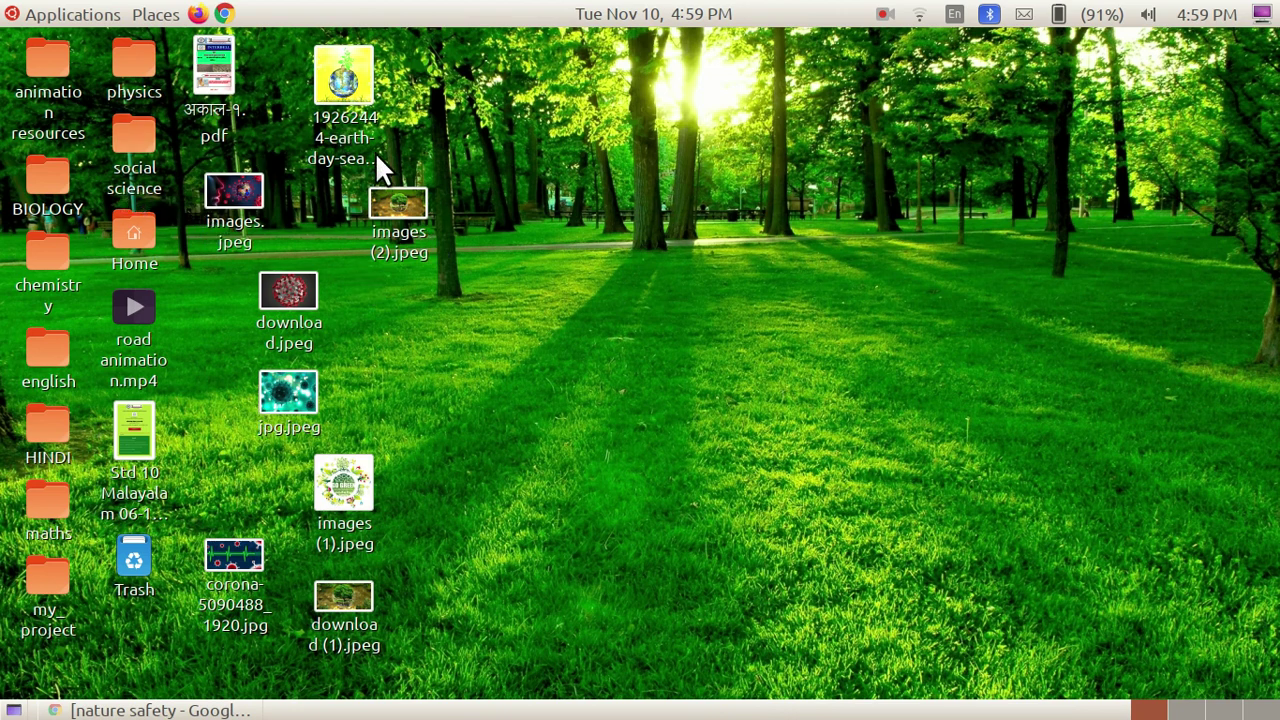
drag(395, 200, 478, 86)
drag(245, 195, 752, 178)
drag(277, 288, 866, 145)
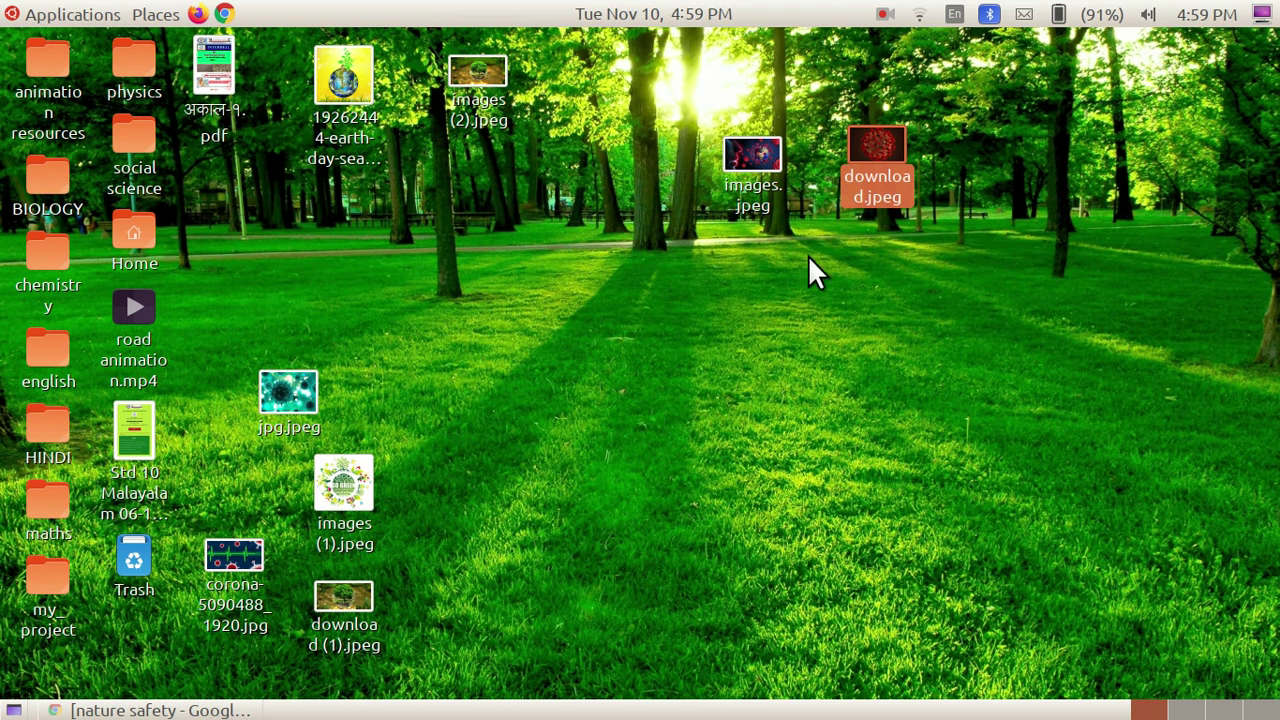
click(288, 402)
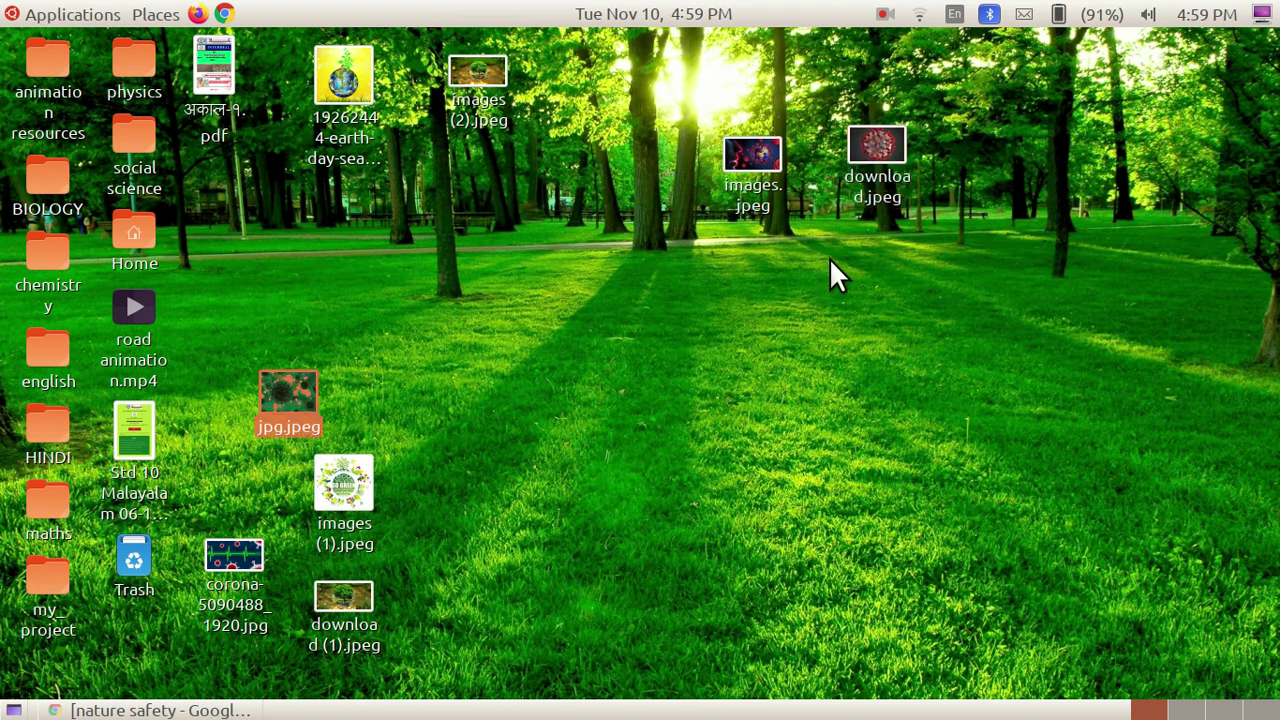
drag(280, 400, 832, 254)
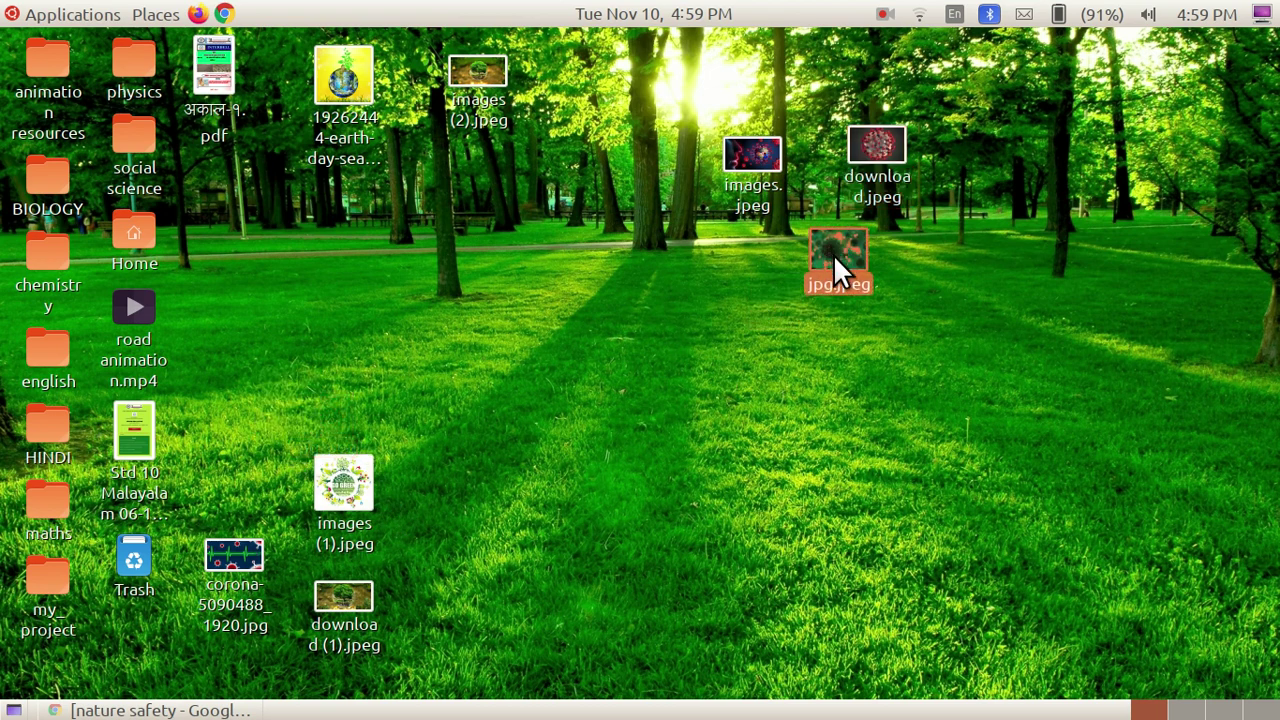
drag(243, 556, 678, 292)
click(819, 508)
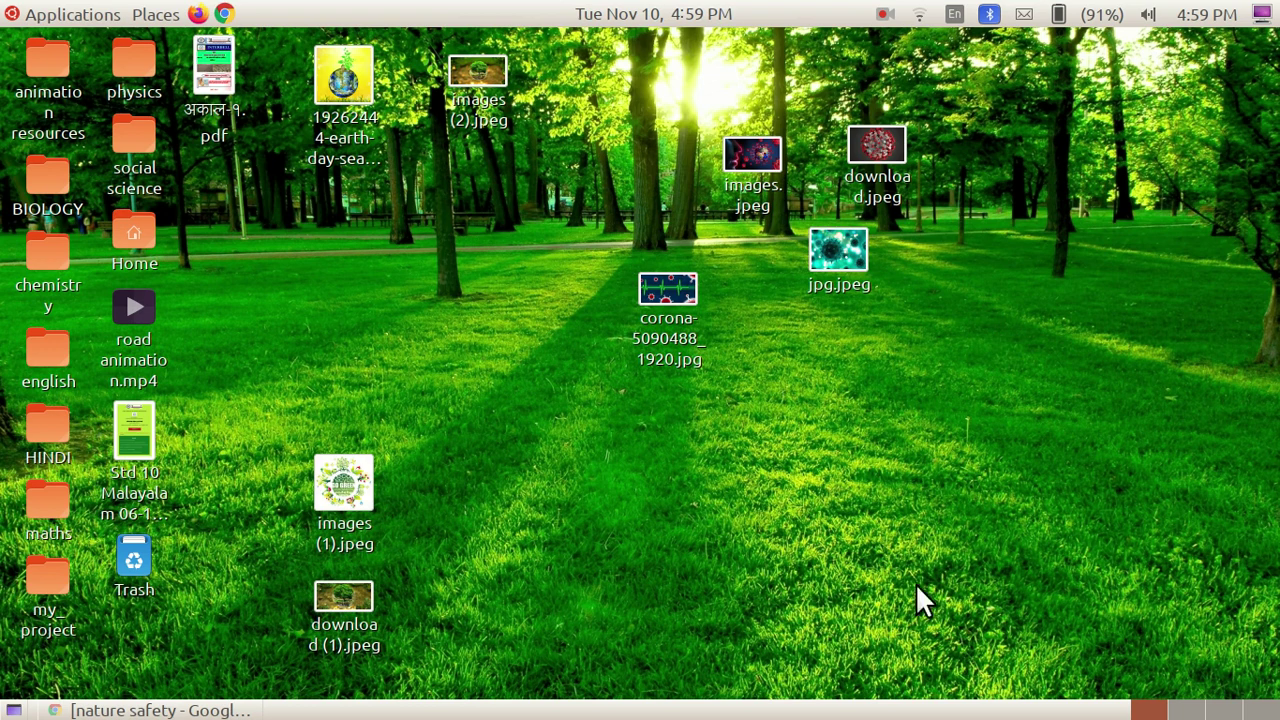
Switch to GNU Image Manipulation Program from the graphics applications and maximize its window.
click(73, 8)
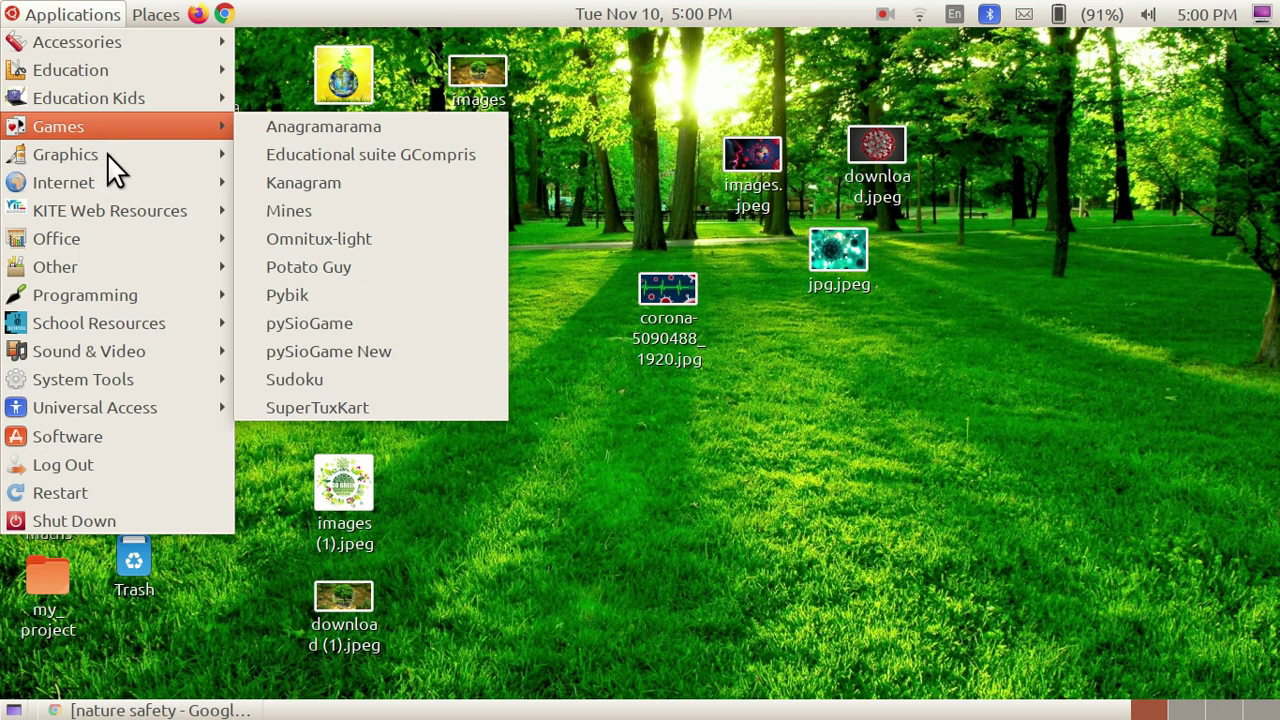
mouse_move(131, 155)
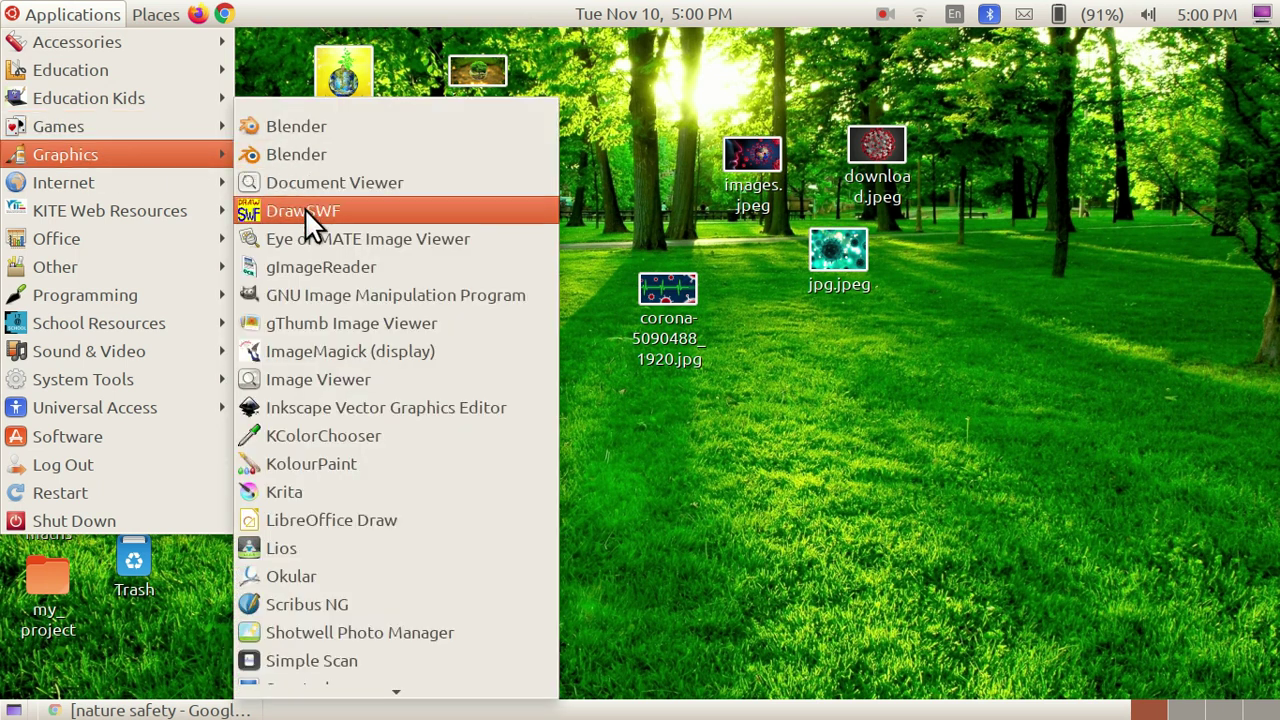
click(367, 294)
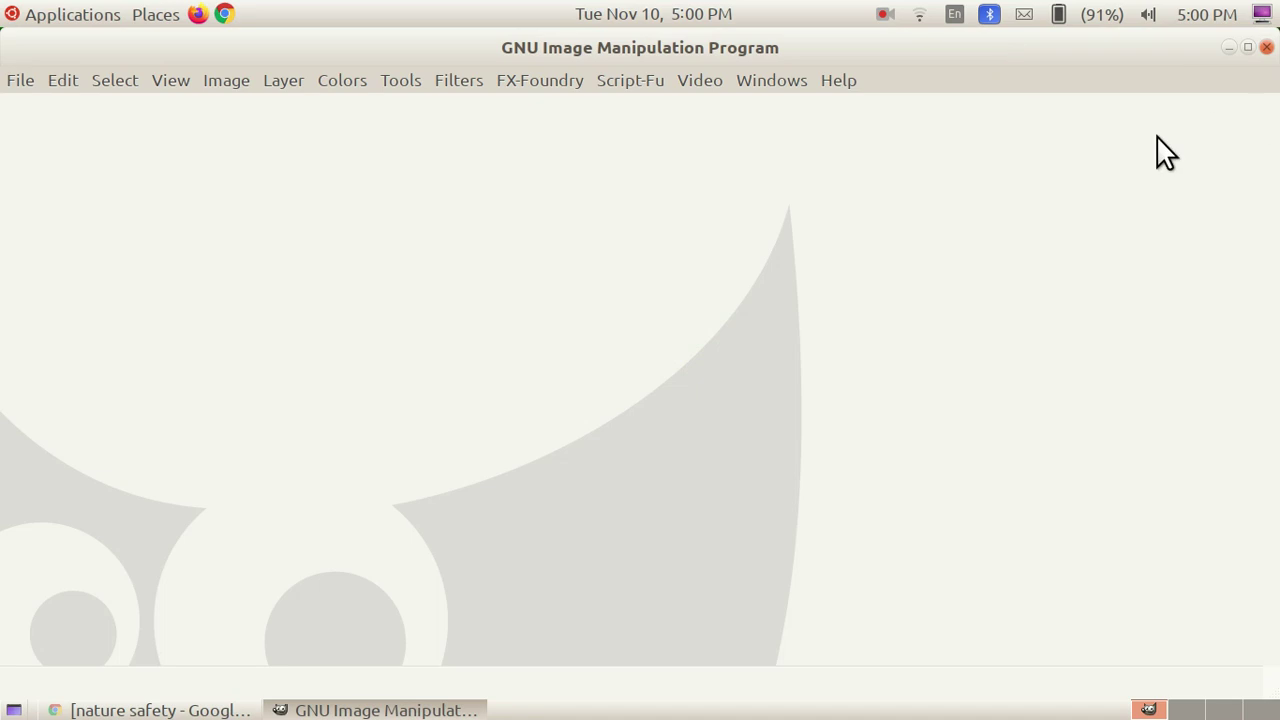
click(1248, 47)
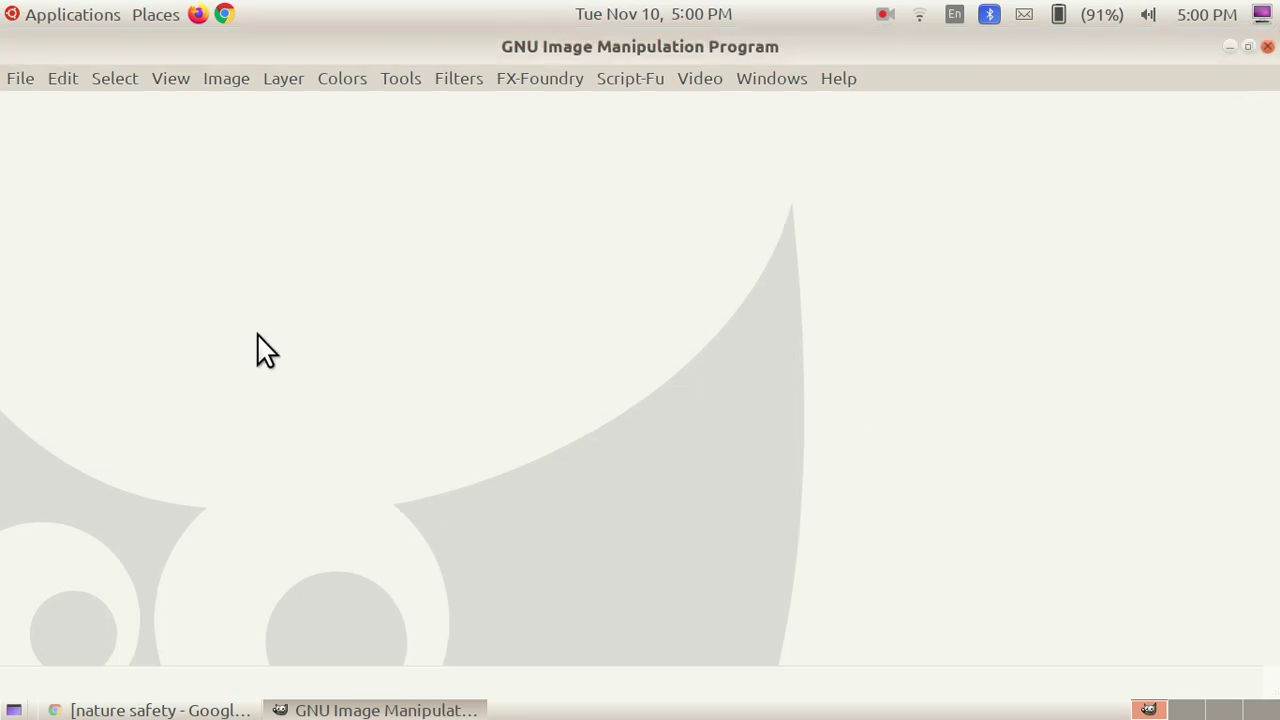
Create a new blank image of 640 × 400 px without using a template.
click(19, 80)
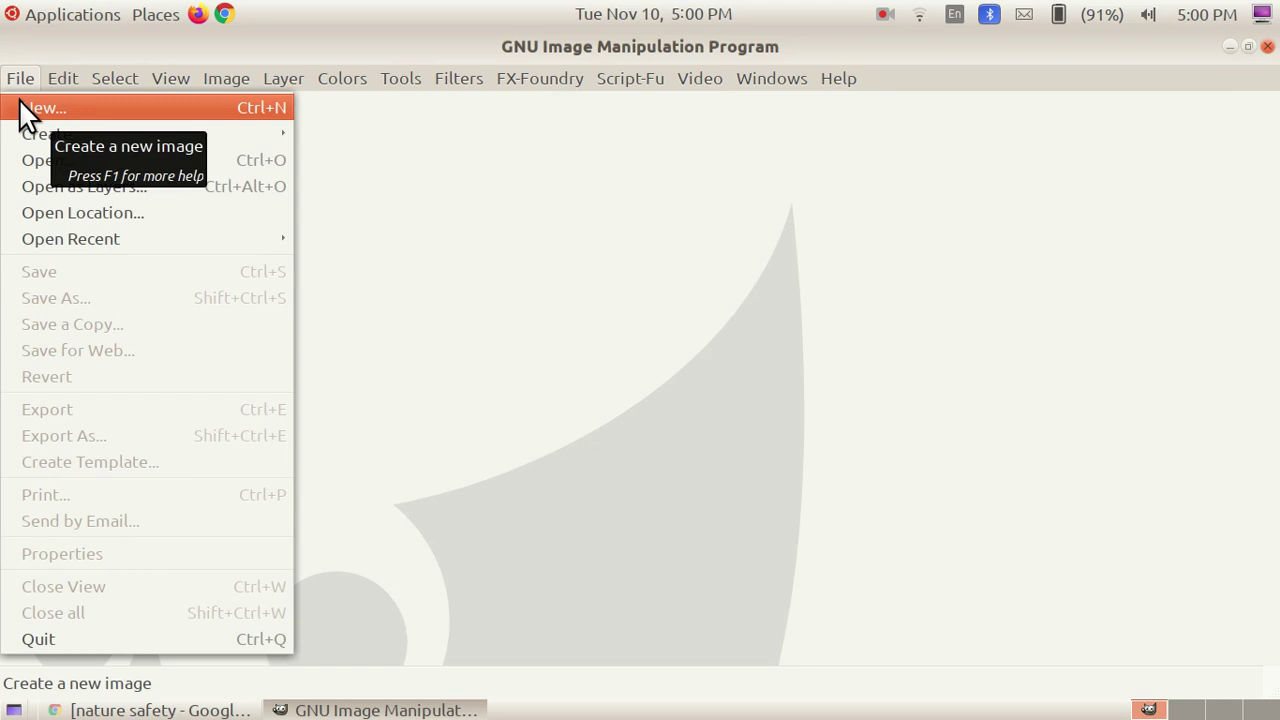
click(24, 108)
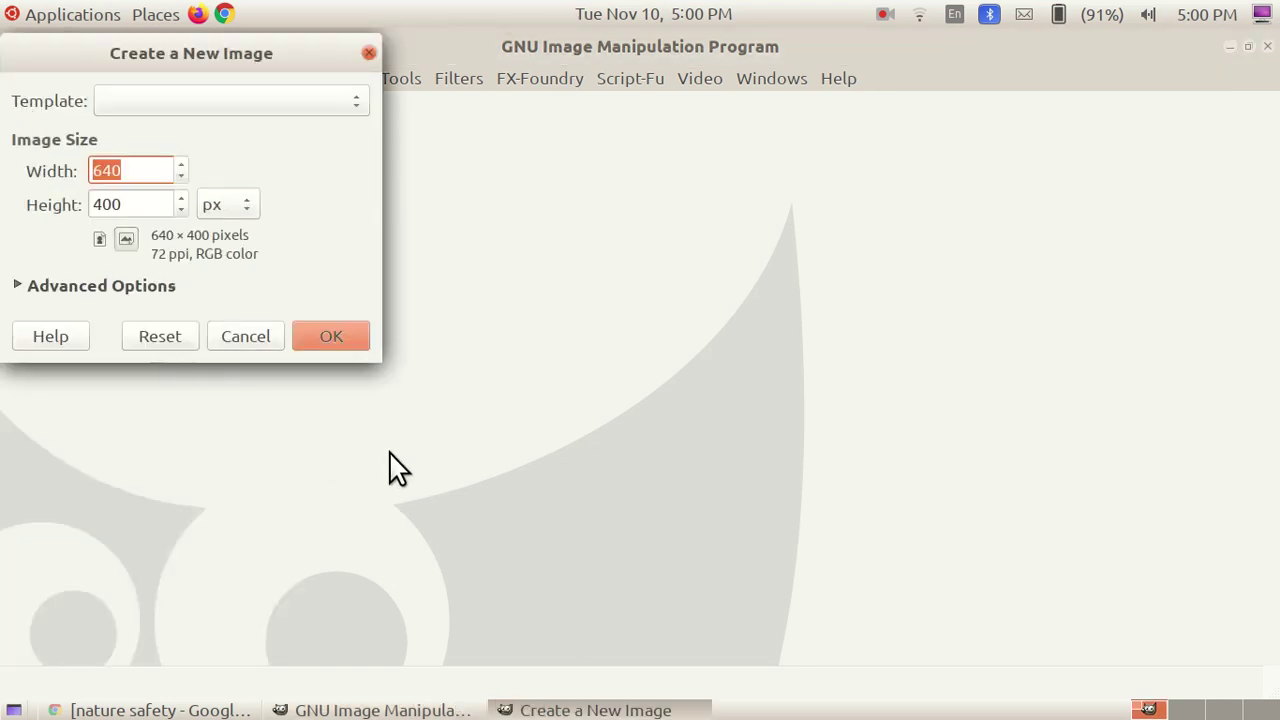
click(244, 102)
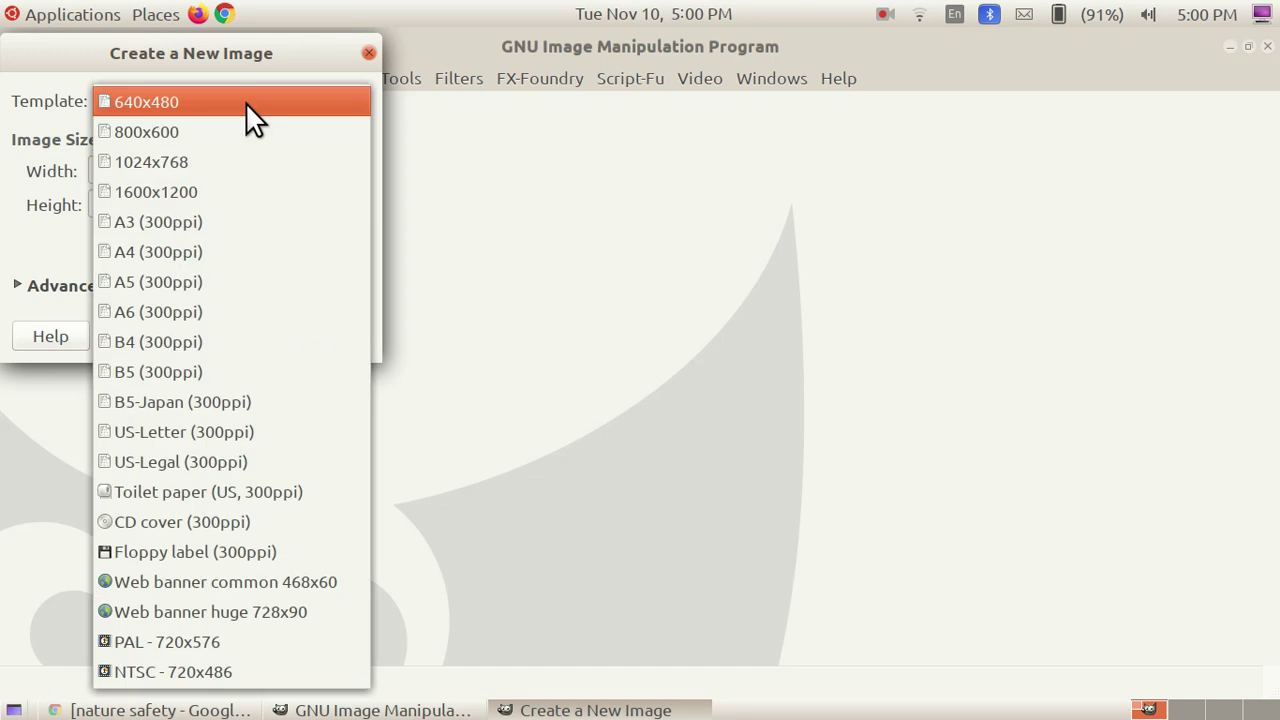
click(22, 64)
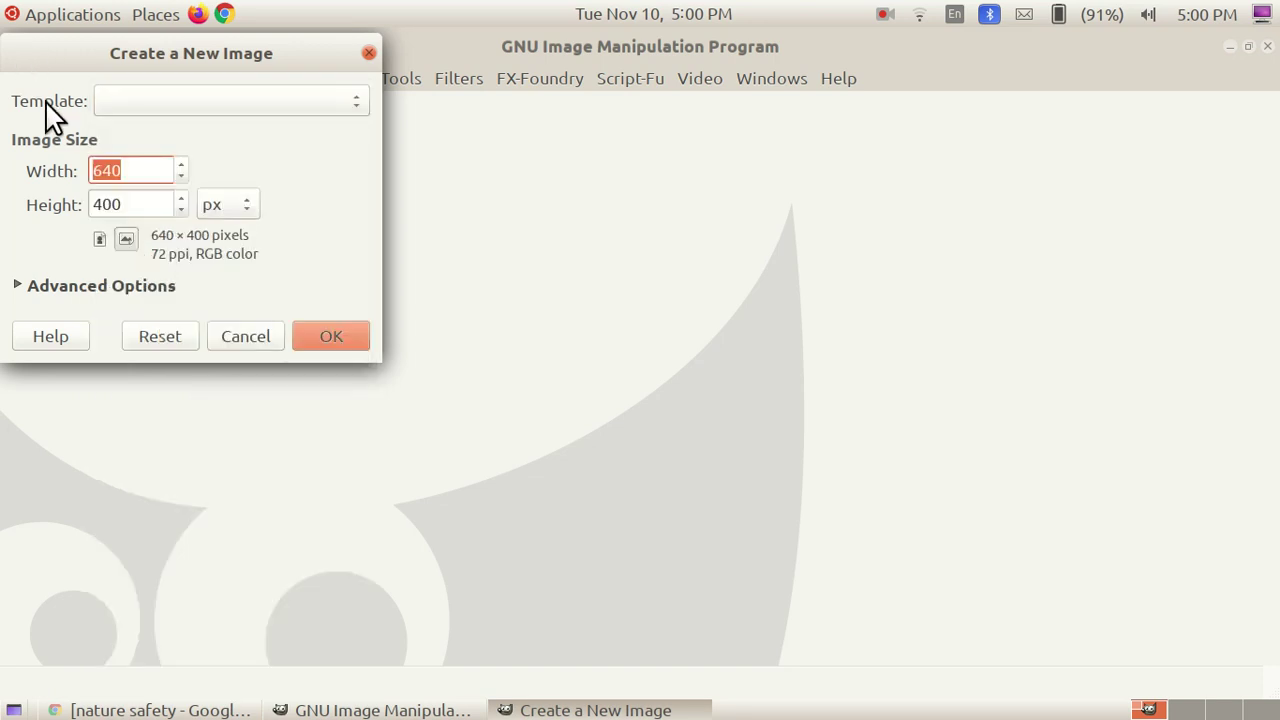
click(333, 336)
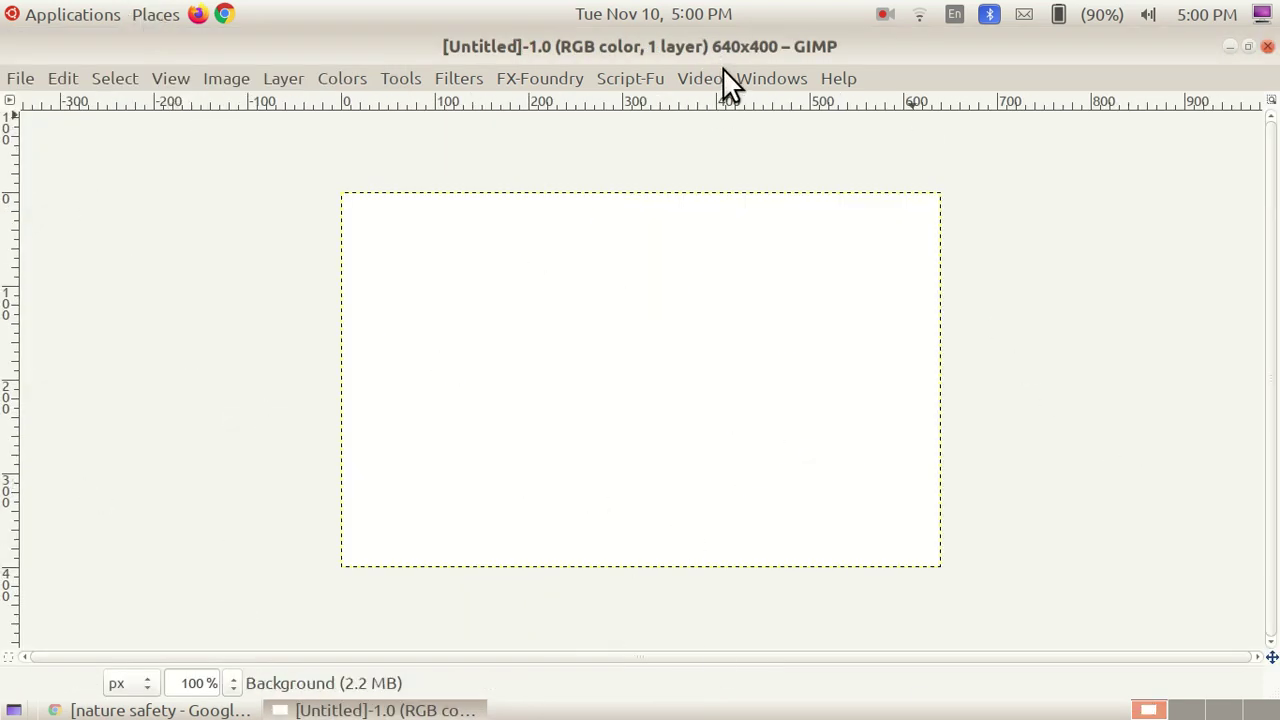
Open a new Toolbox, widen it to four columns of tools, and place it beside the blank canvas.
click(770, 80)
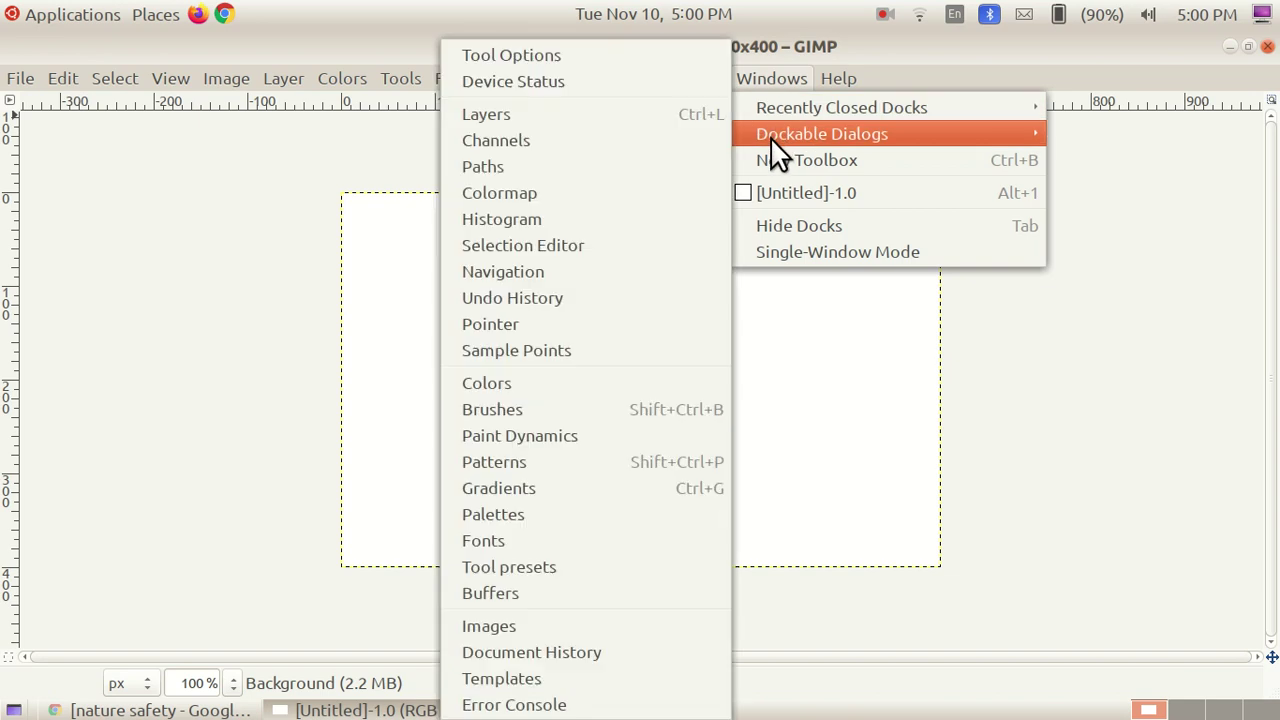
click(658, 150)
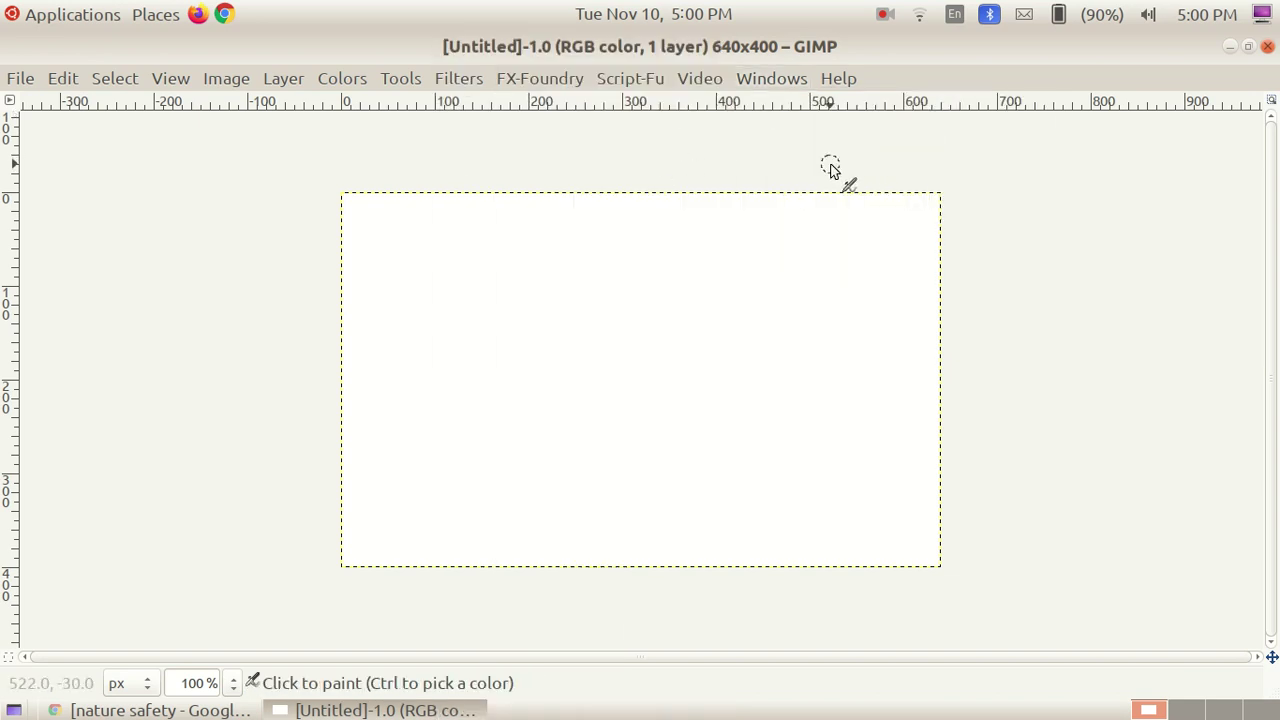
key(ctrl)
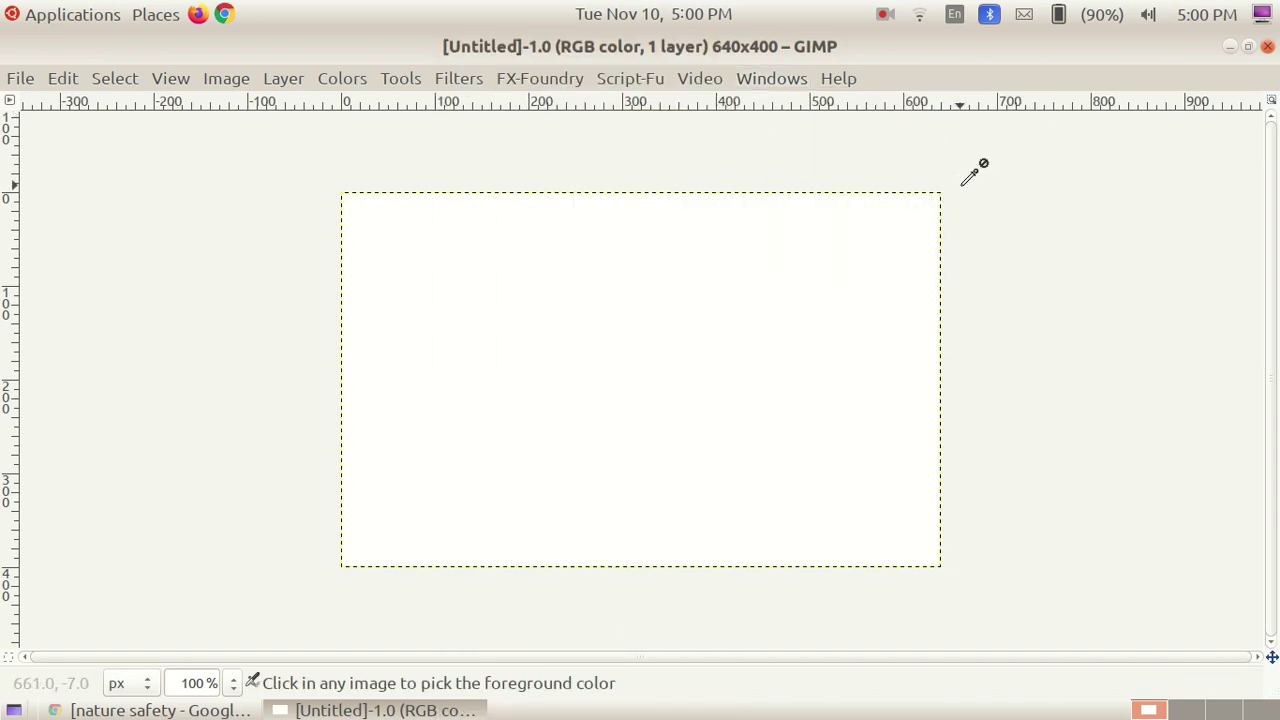
key(ctrl+b)
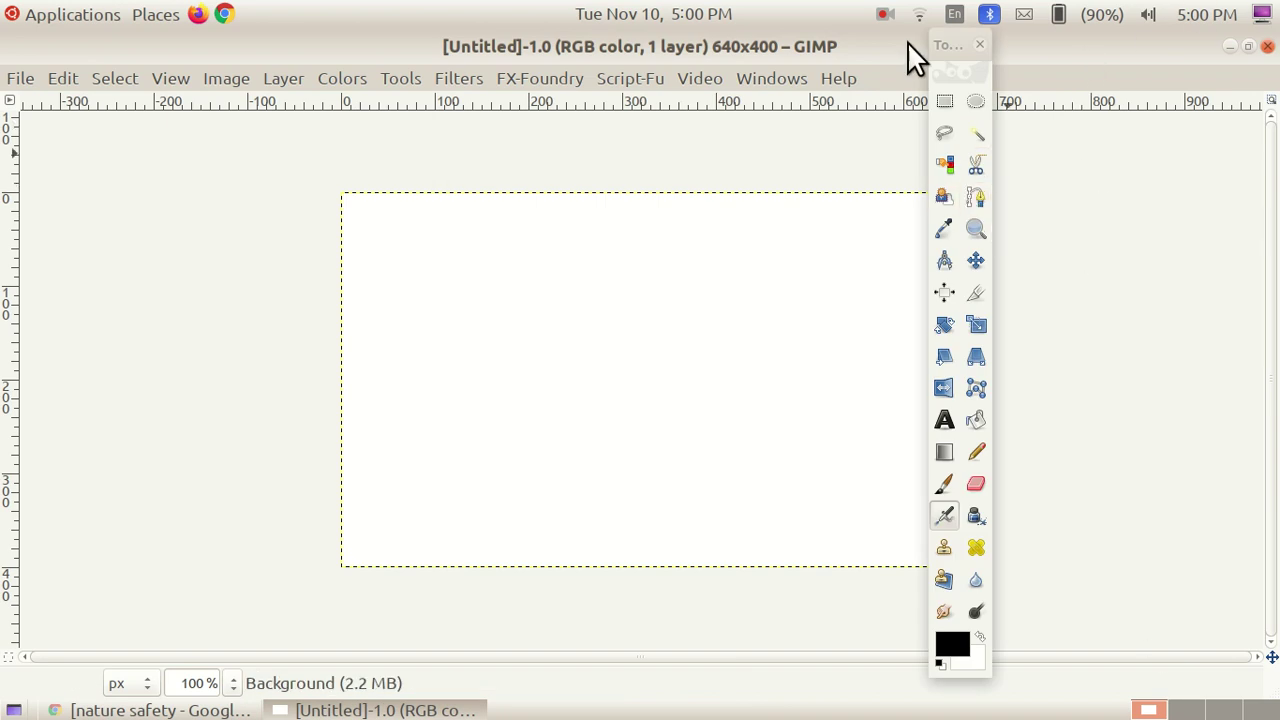
drag(960, 45, 291, 46)
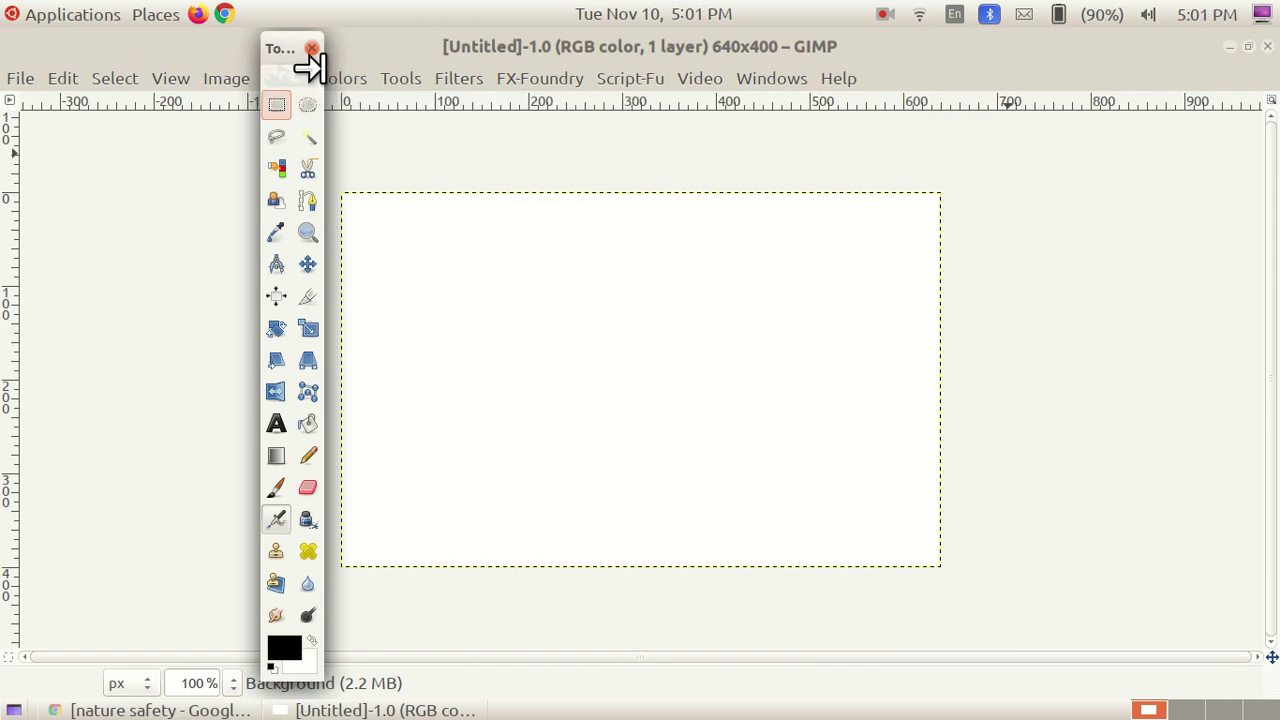
drag(322, 66, 400, 80)
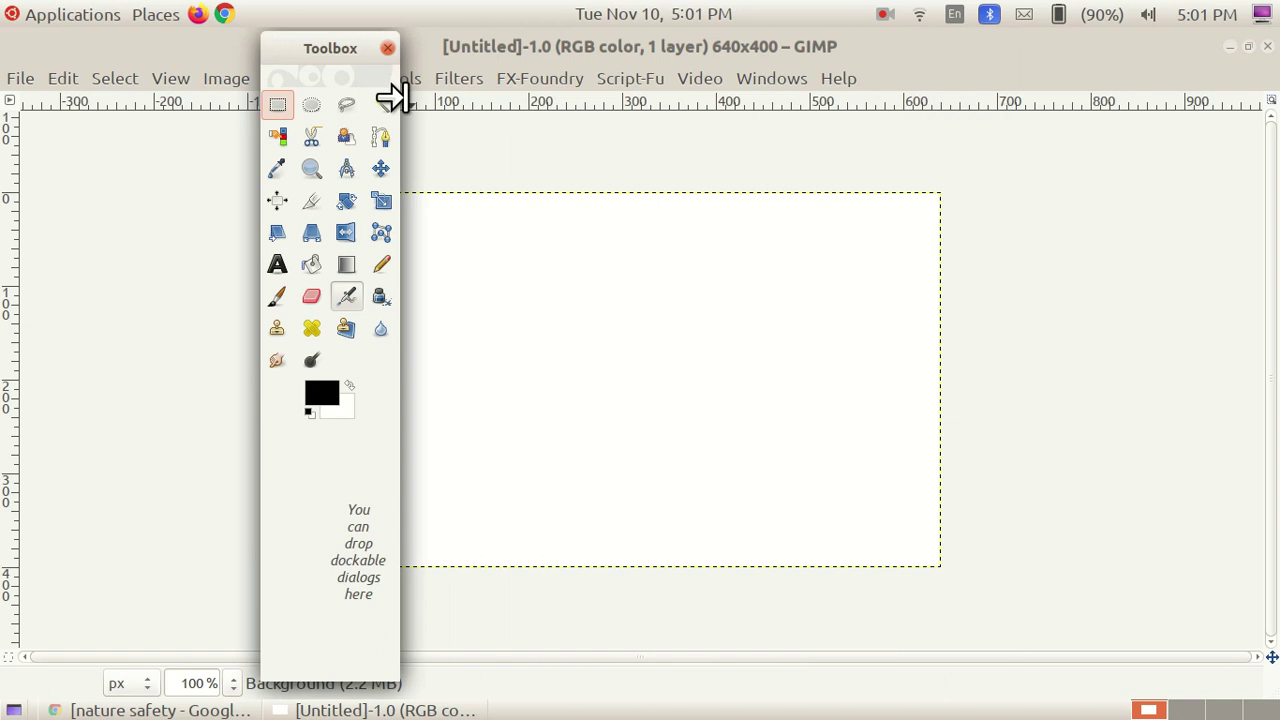
drag(315, 53, 181, 49)
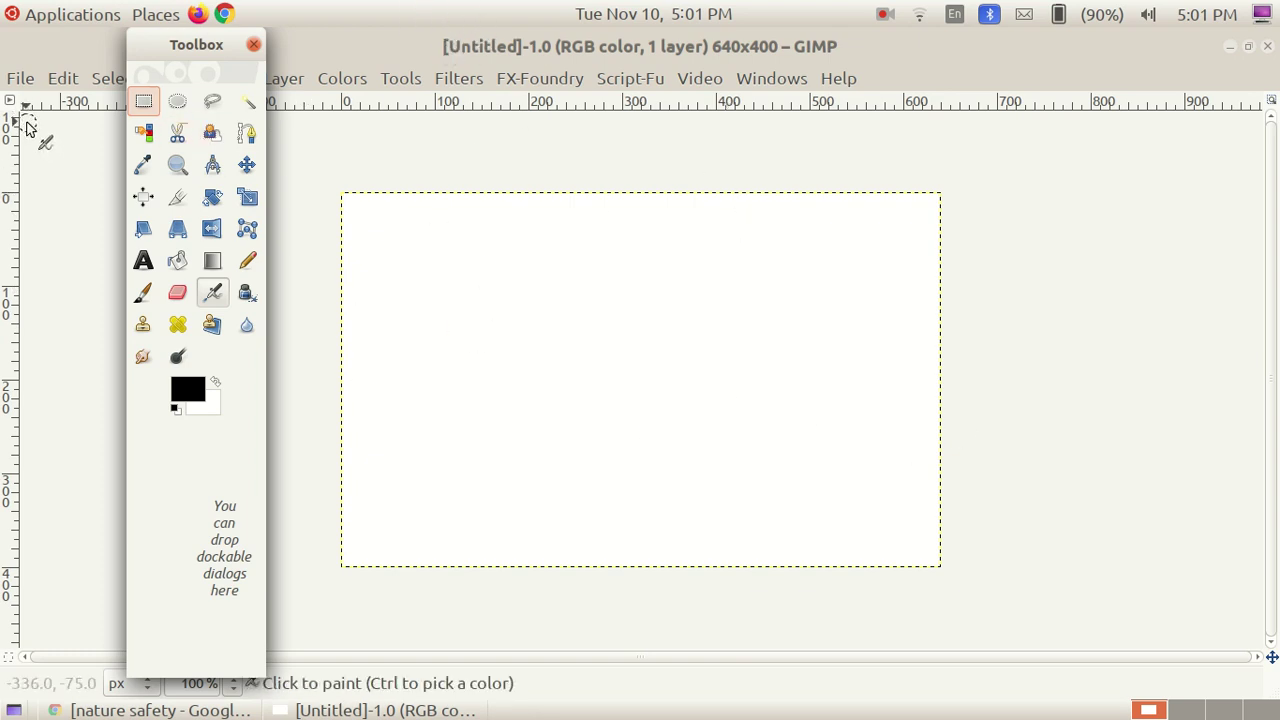
Open jpg.jpeg from the recently used files and arrange the Toolbox and image windows so the whole picture is uncovered.
click(22, 80)
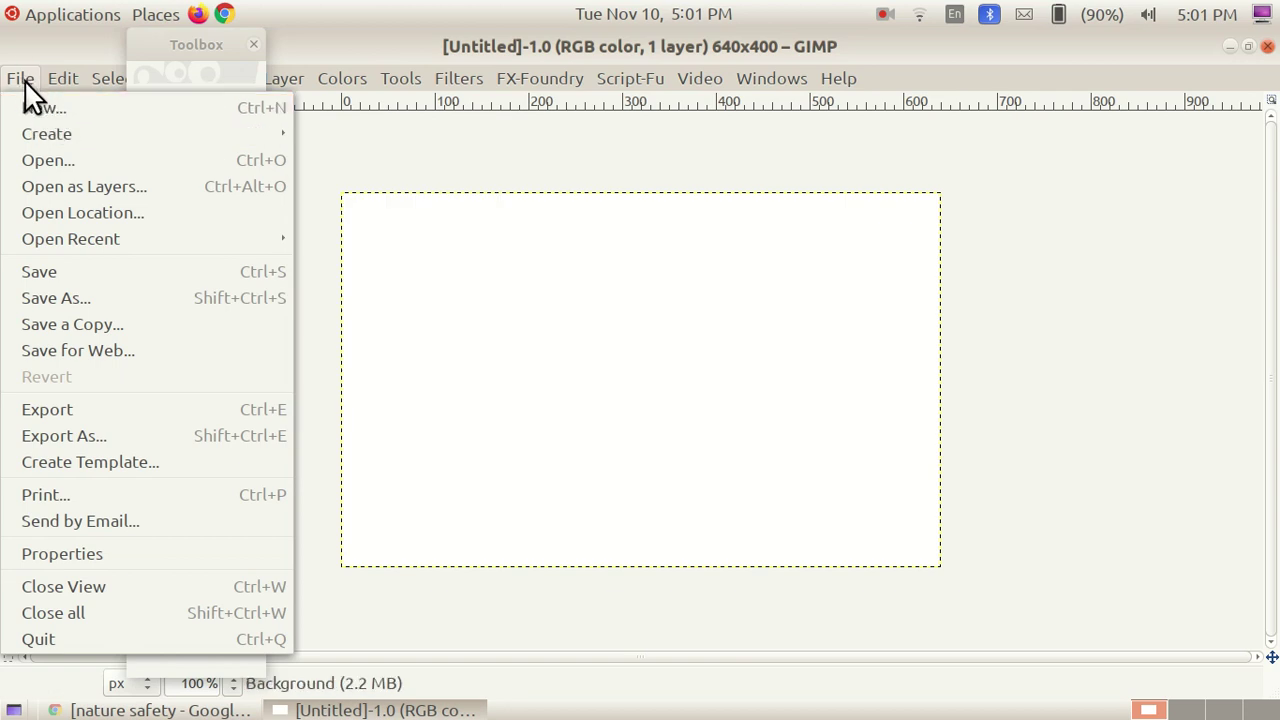
click(58, 160)
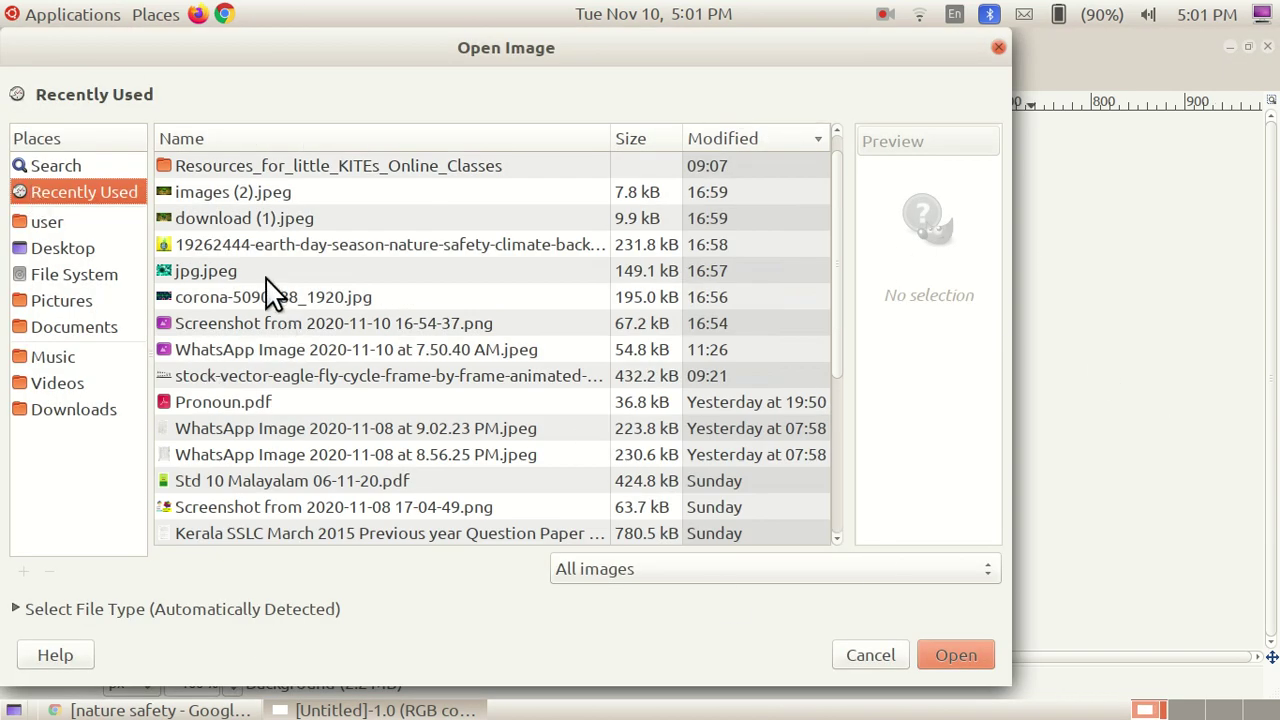
click(283, 220)
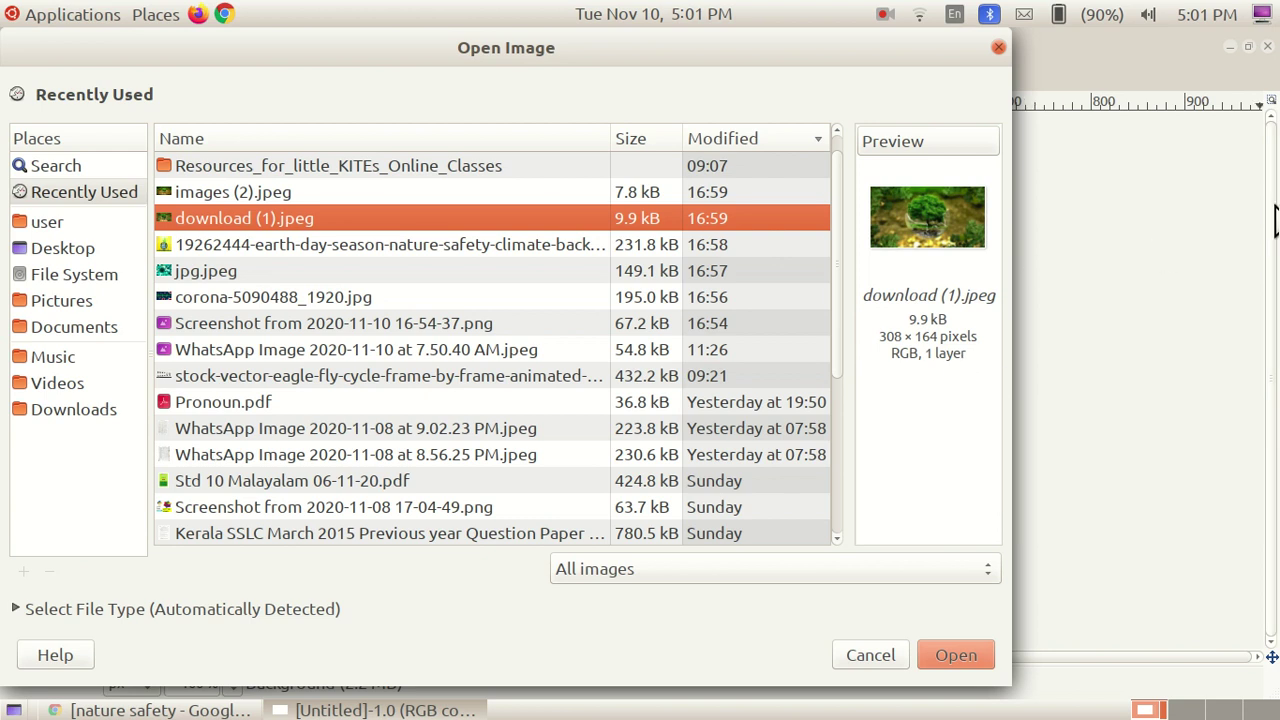
click(303, 270)
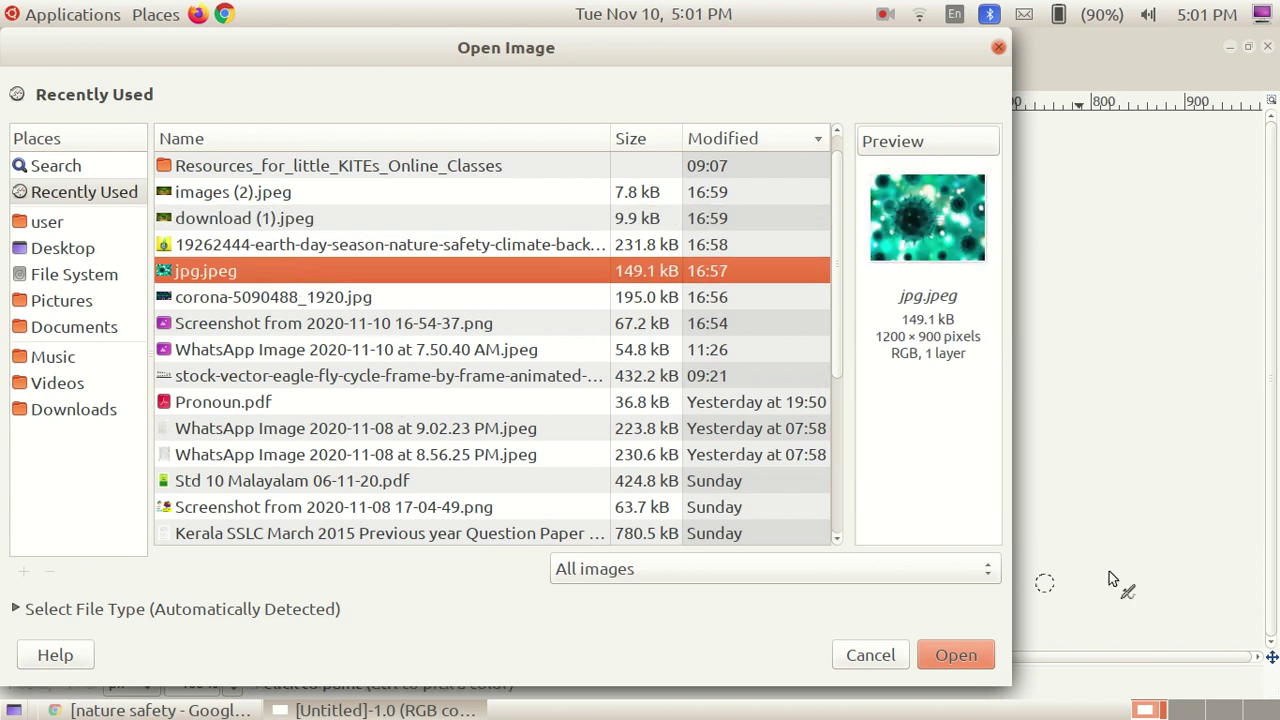
click(955, 655)
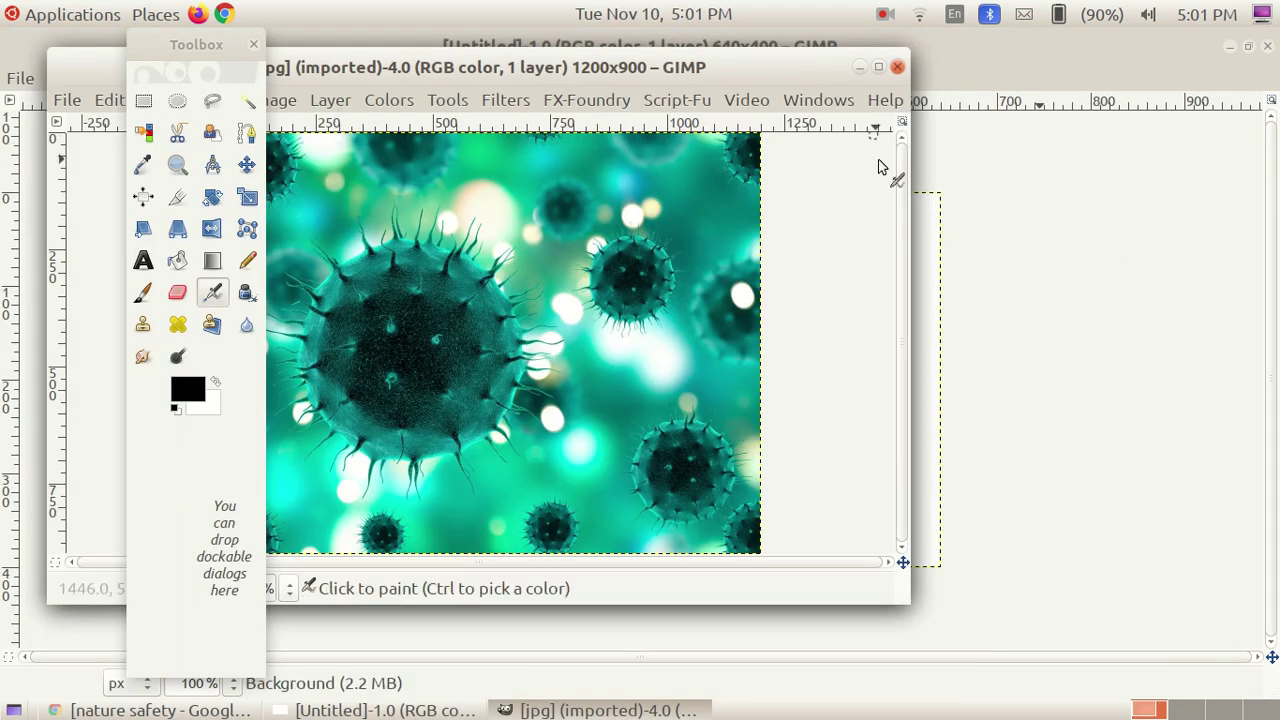
drag(208, 44, 100, 44)
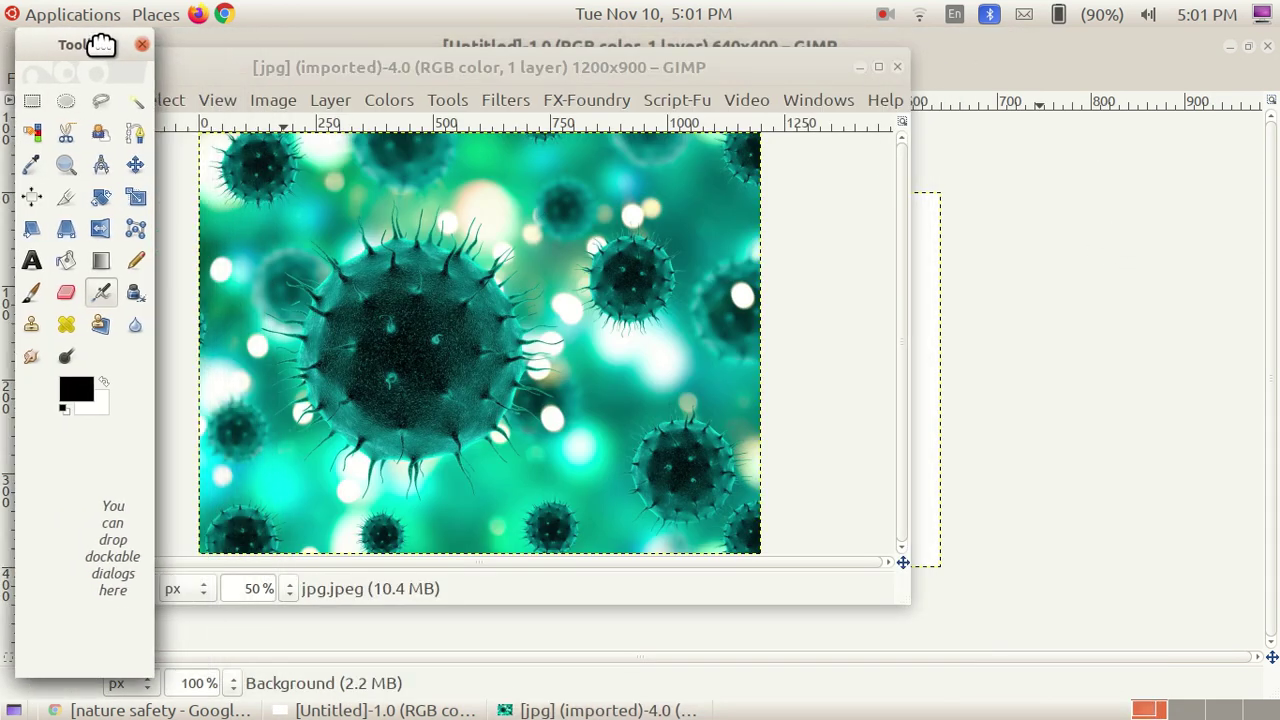
drag(774, 56, 828, 66)
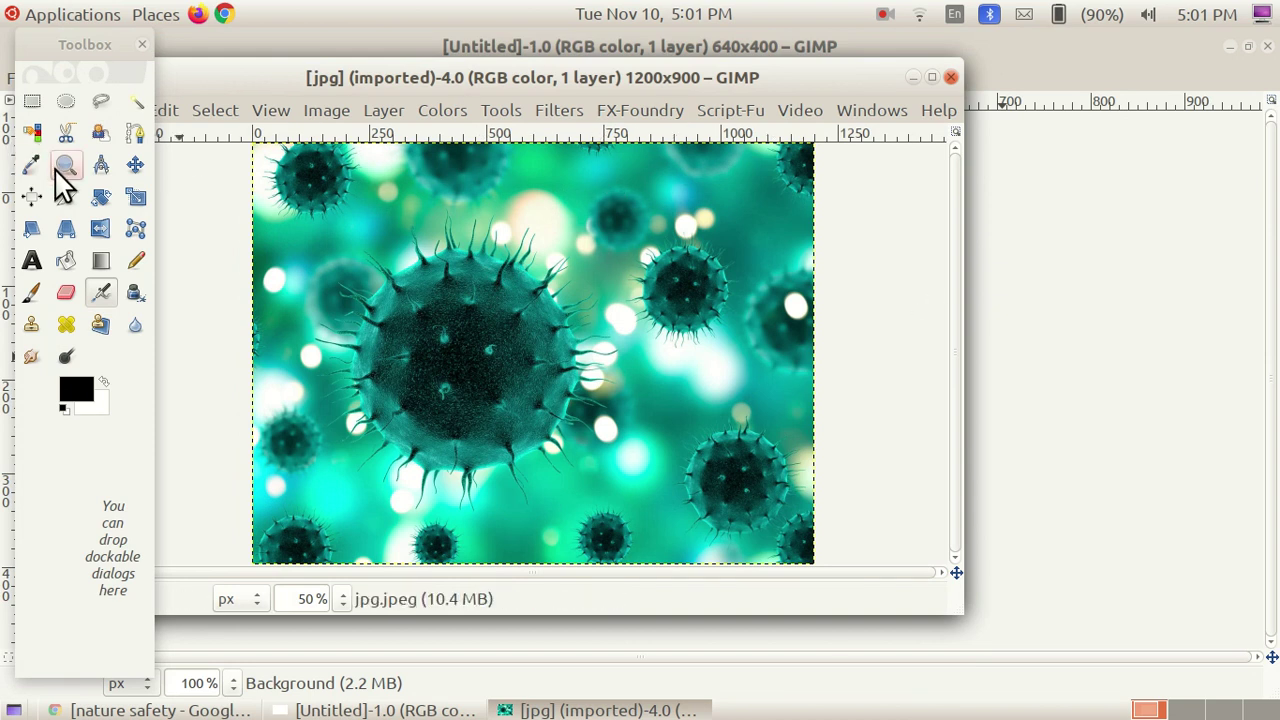
Select a rectangle of about 1188 × 884 px covering almost the entire virus picture and cut it to the clipboard.
click(31, 103)
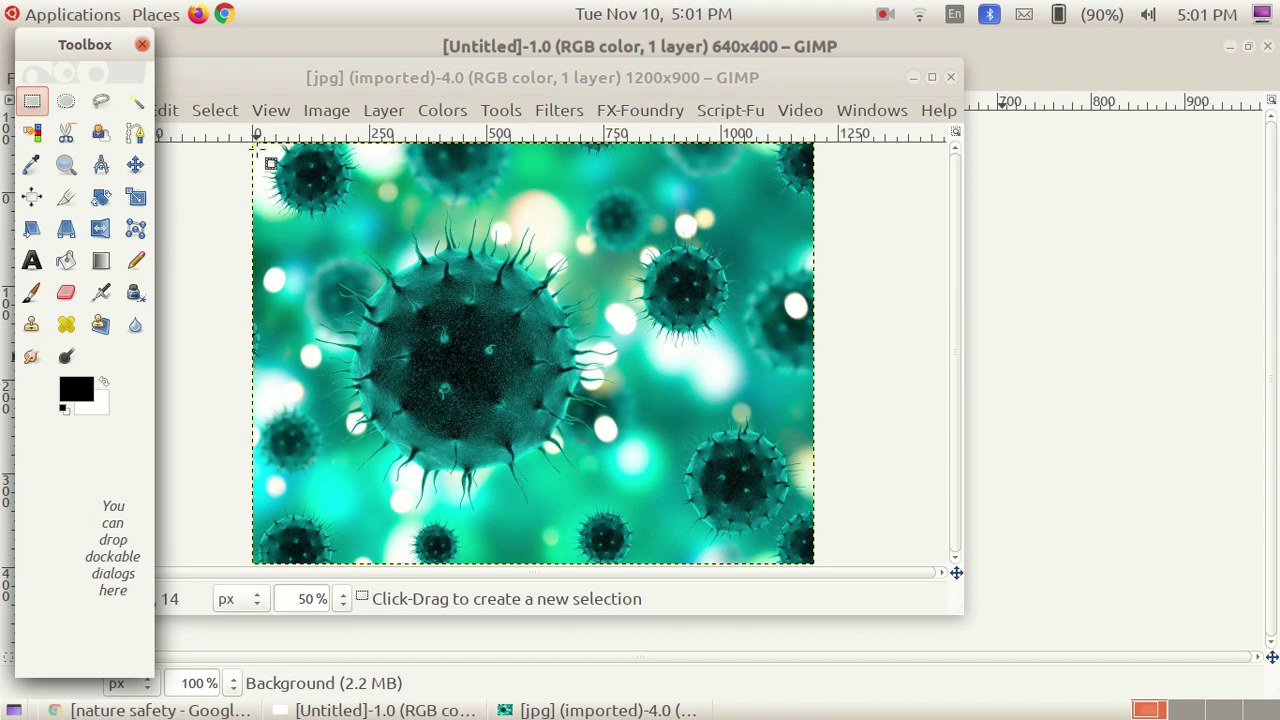
drag(256, 146, 806, 555)
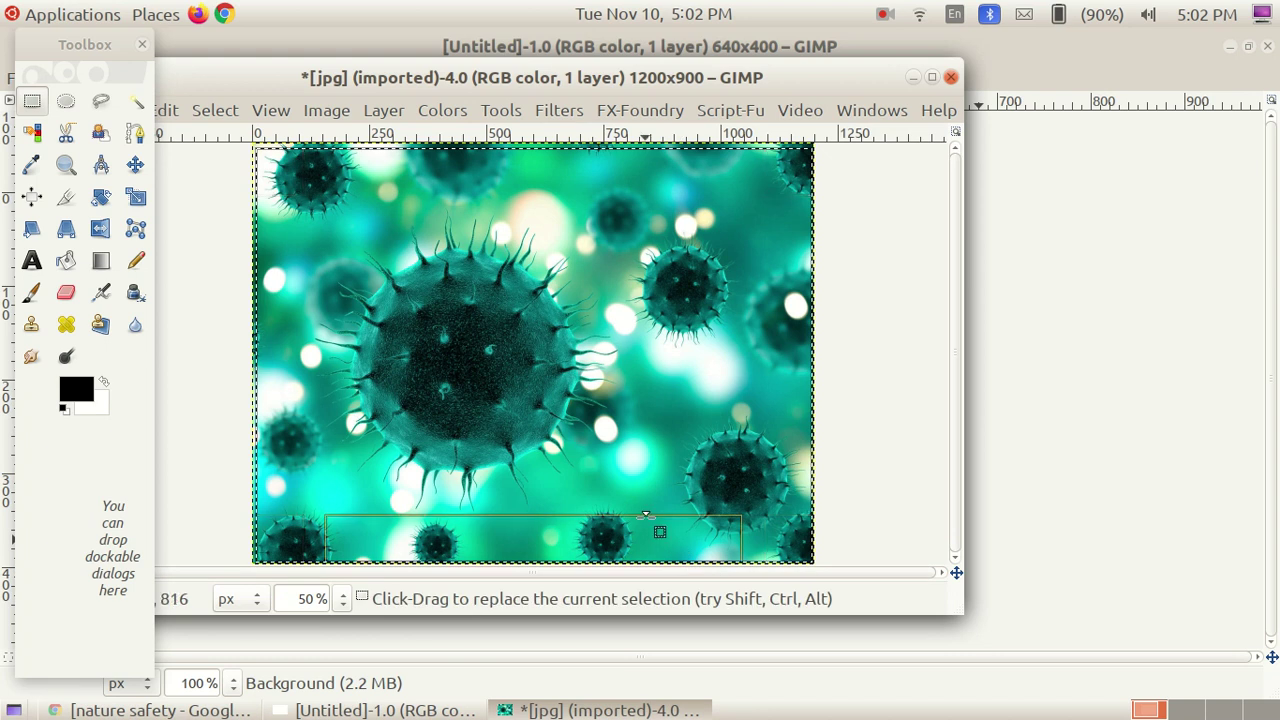
right_click(494, 308)
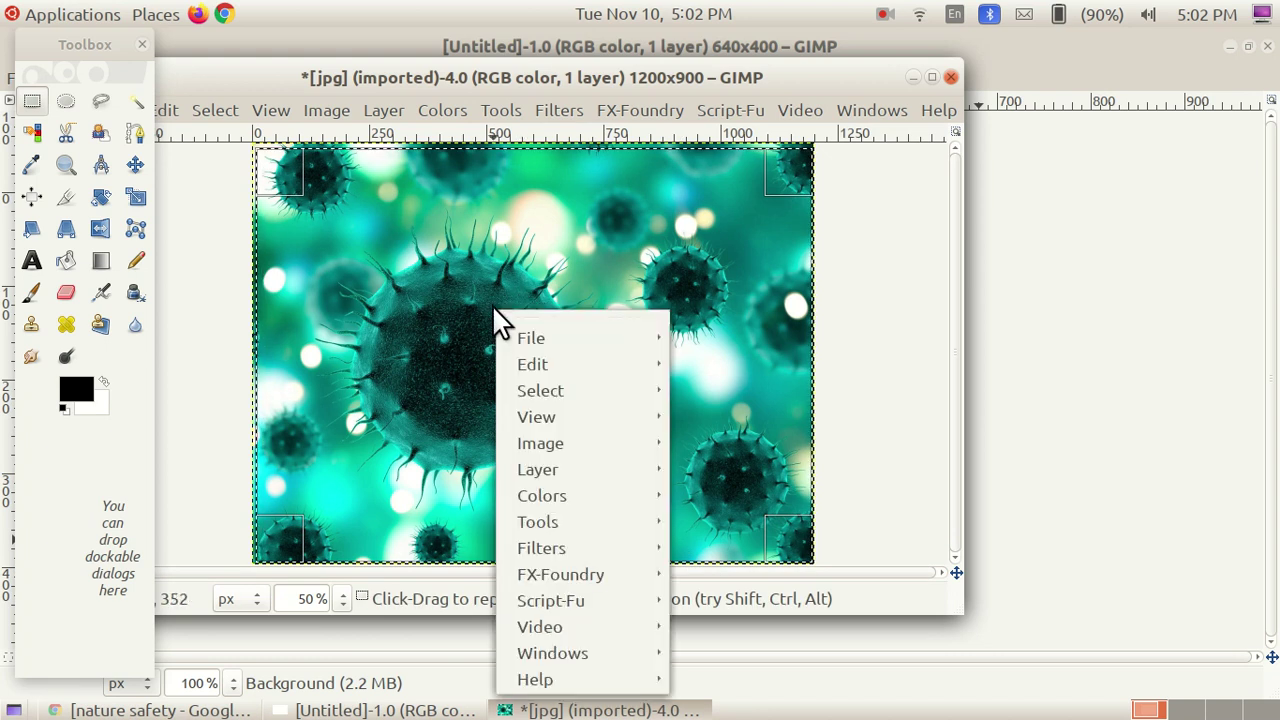
mouse_move(545, 362)
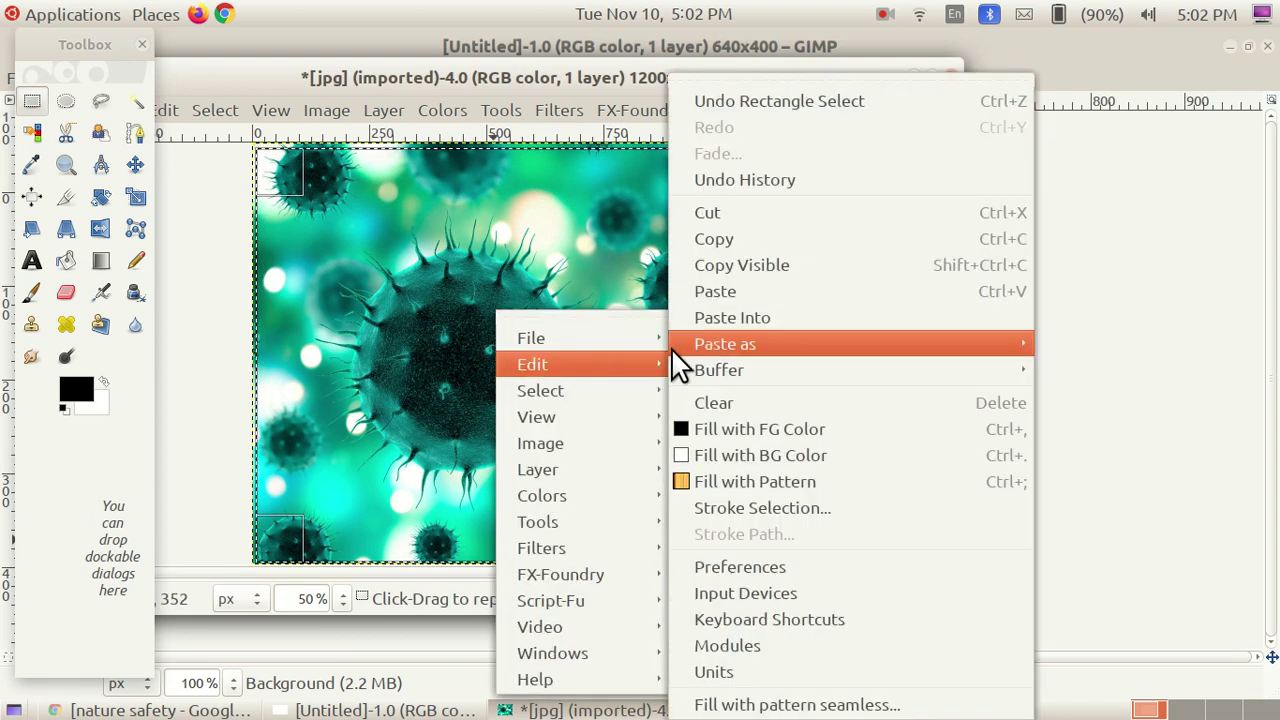
click(736, 210)
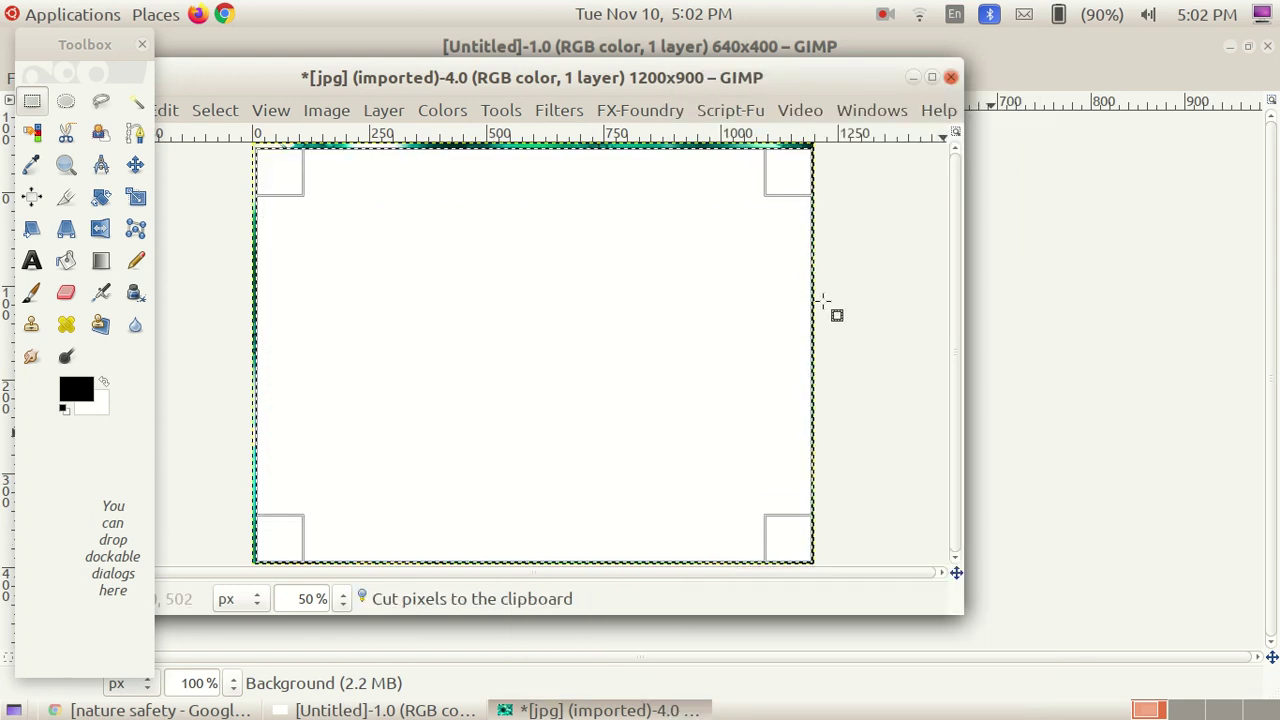
Close the jpg.jpeg image discarding its changes, and paste the cut virus picture into the blank 640 × 400 image.
click(950, 78)
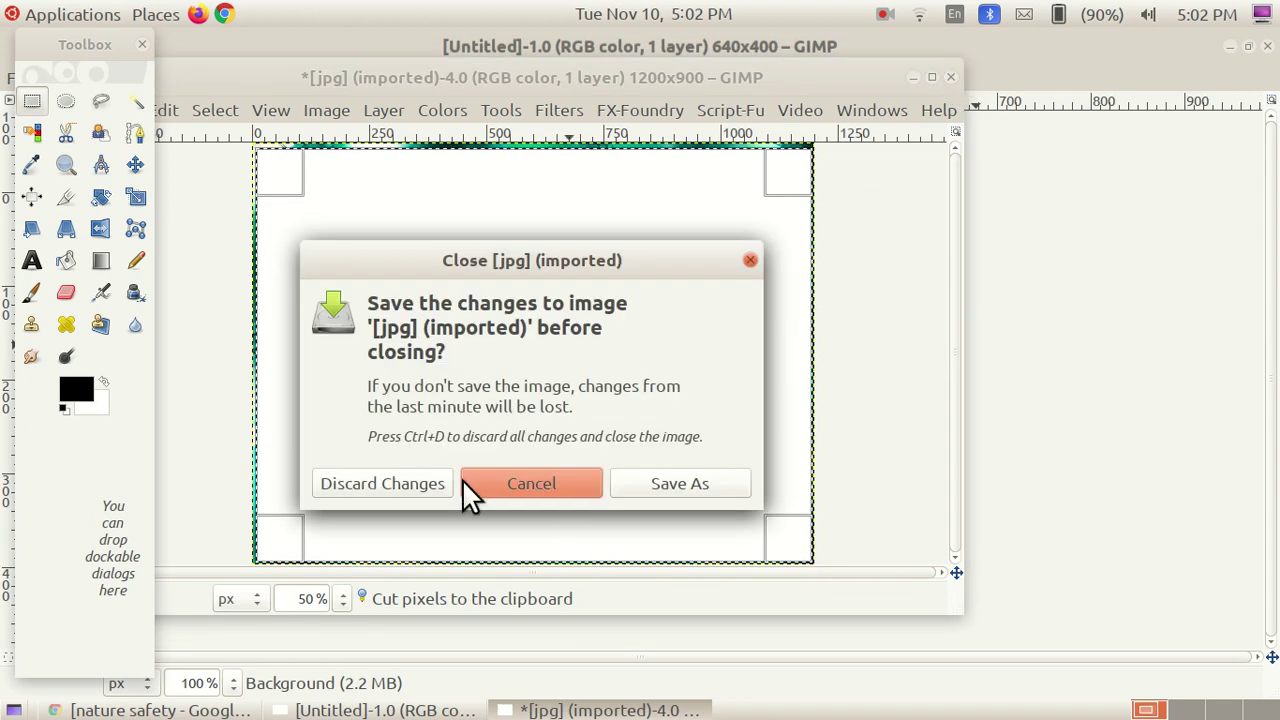
click(414, 488)
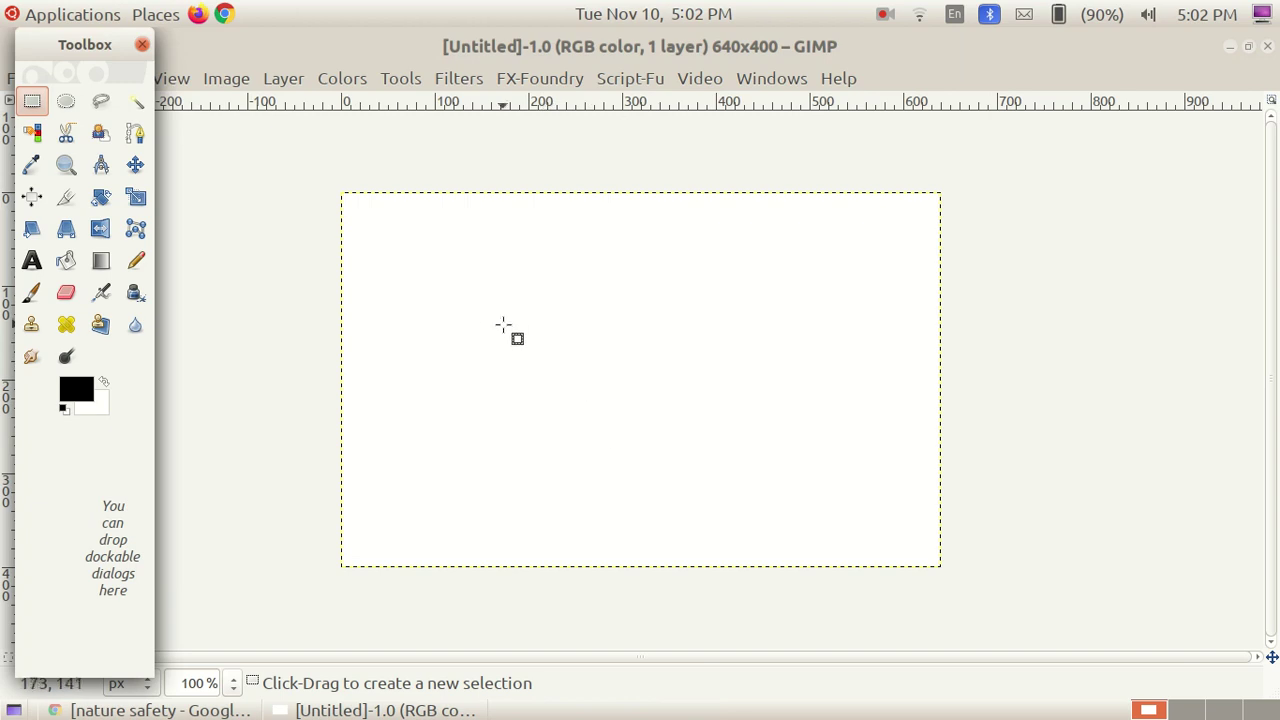
right_click(489, 321)
mouse_move(530, 388)
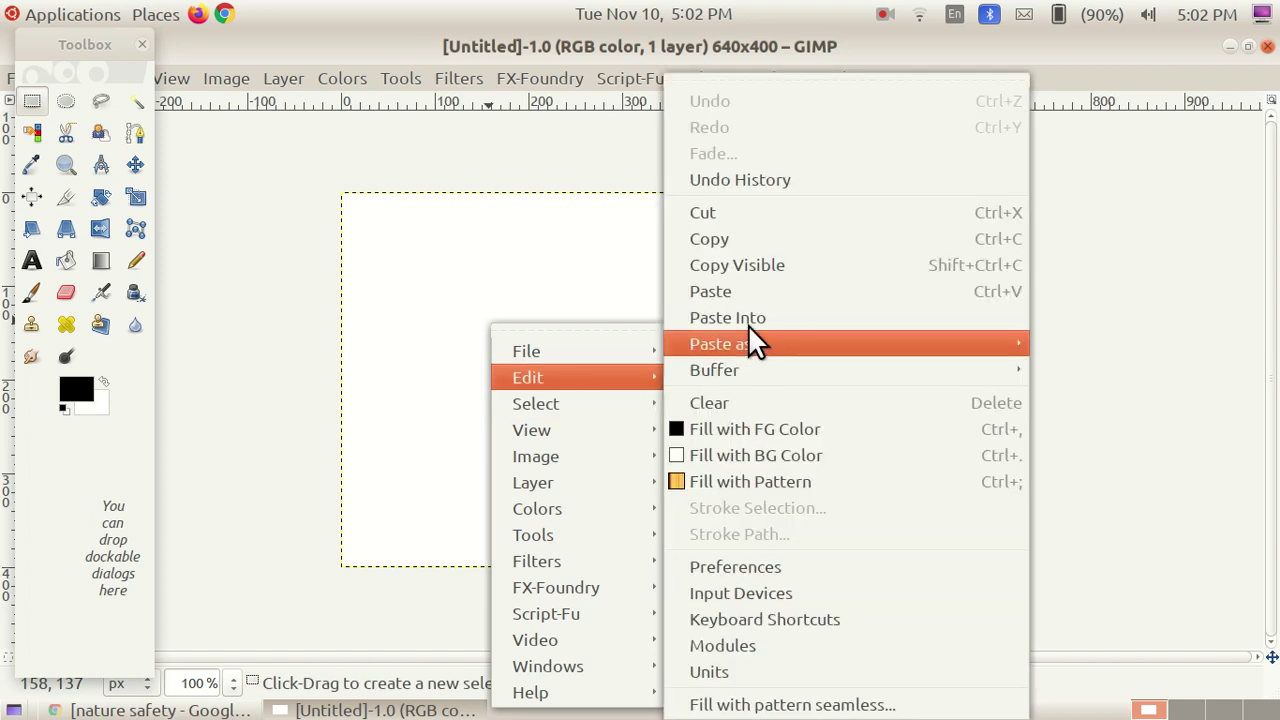
click(731, 285)
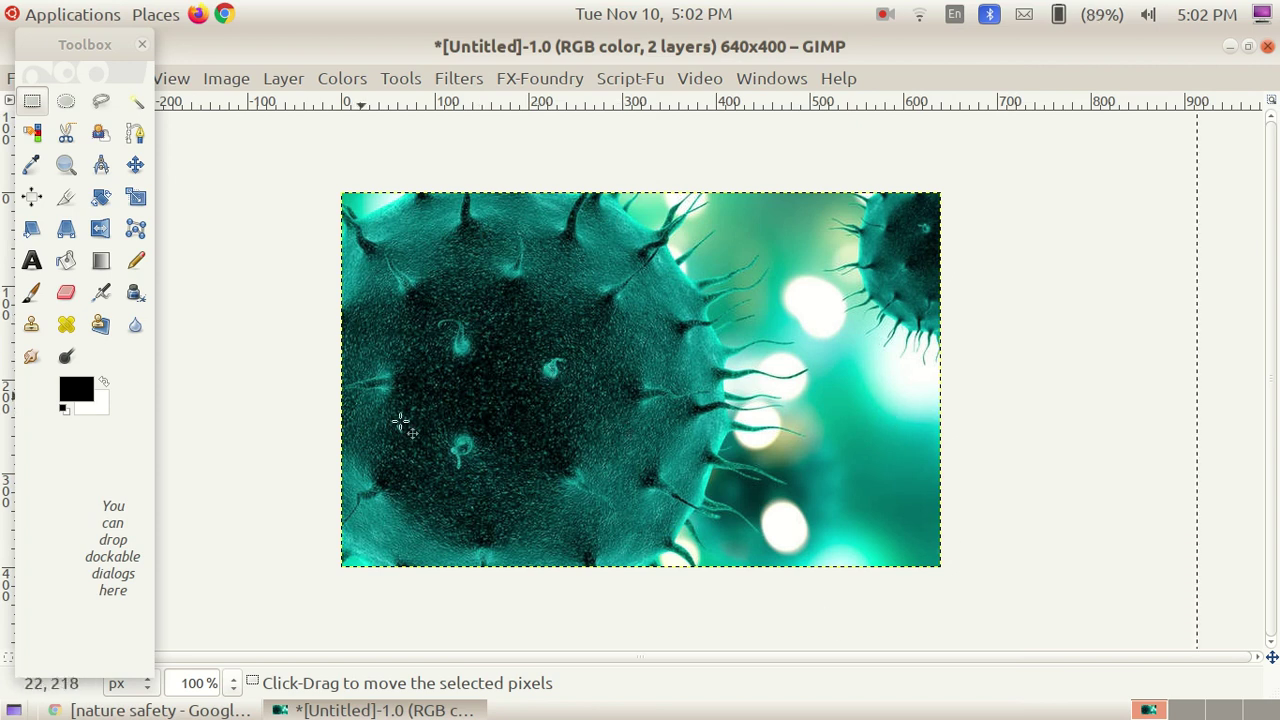
Scale the pasted virus picture down to about 235 × 190 px and place it near the middle of the canvas.
click(135, 197)
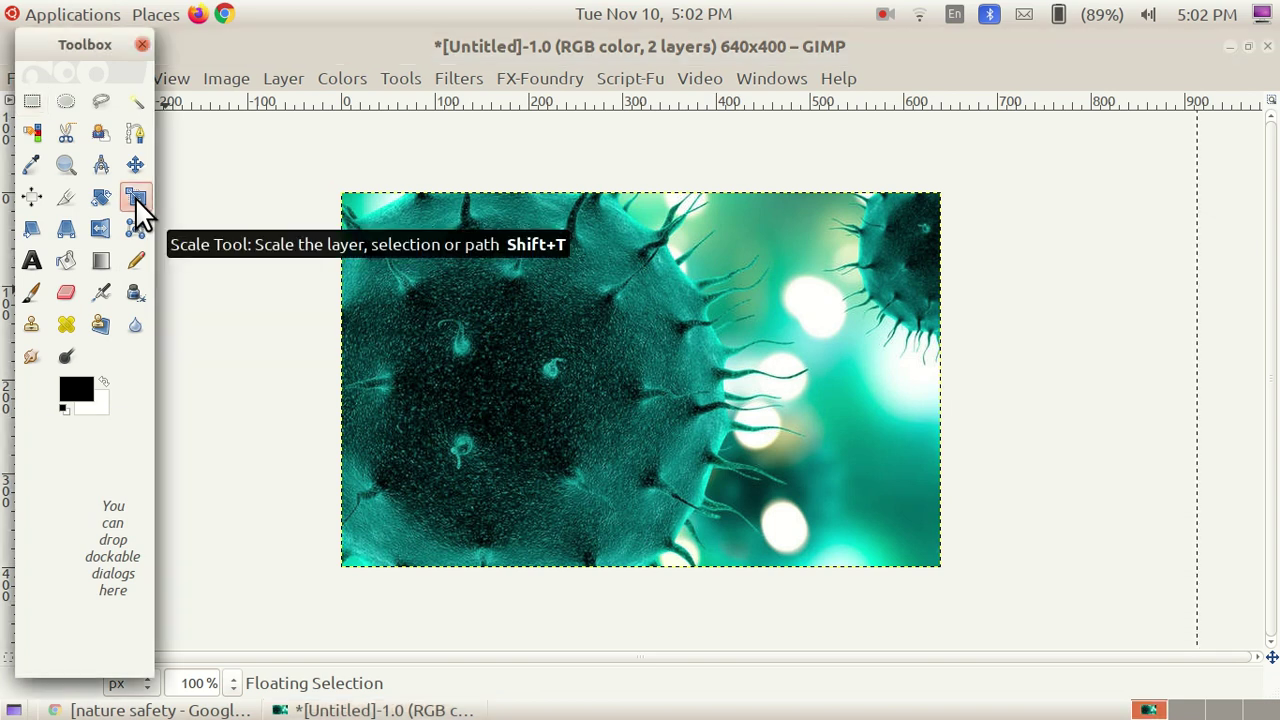
click(370, 125)
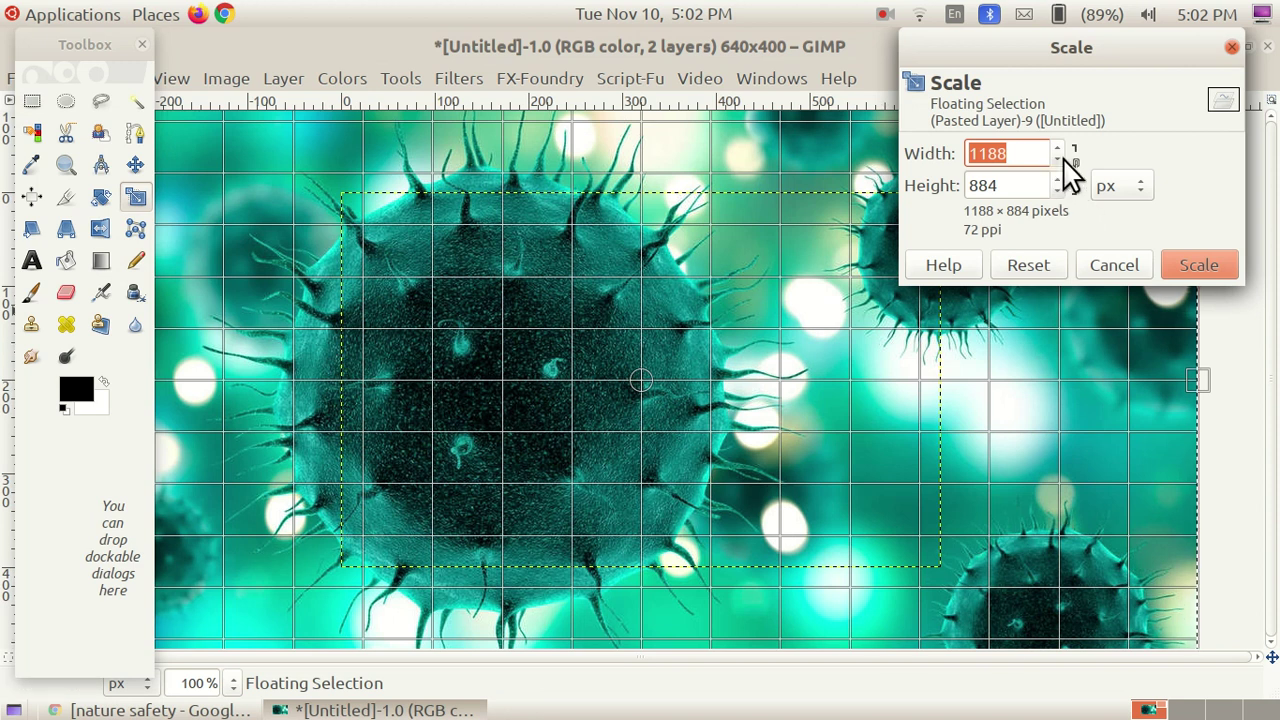
drag(1058, 160, 1058, 192)
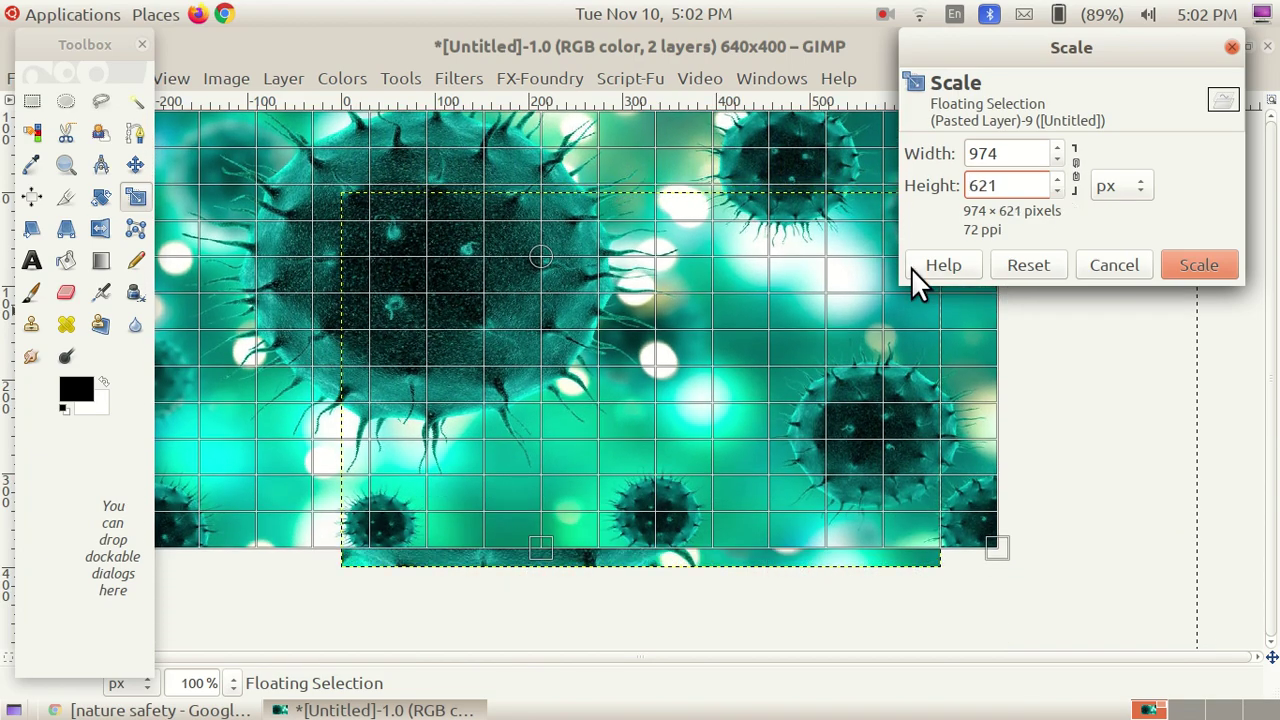
drag(557, 561, 556, 370)
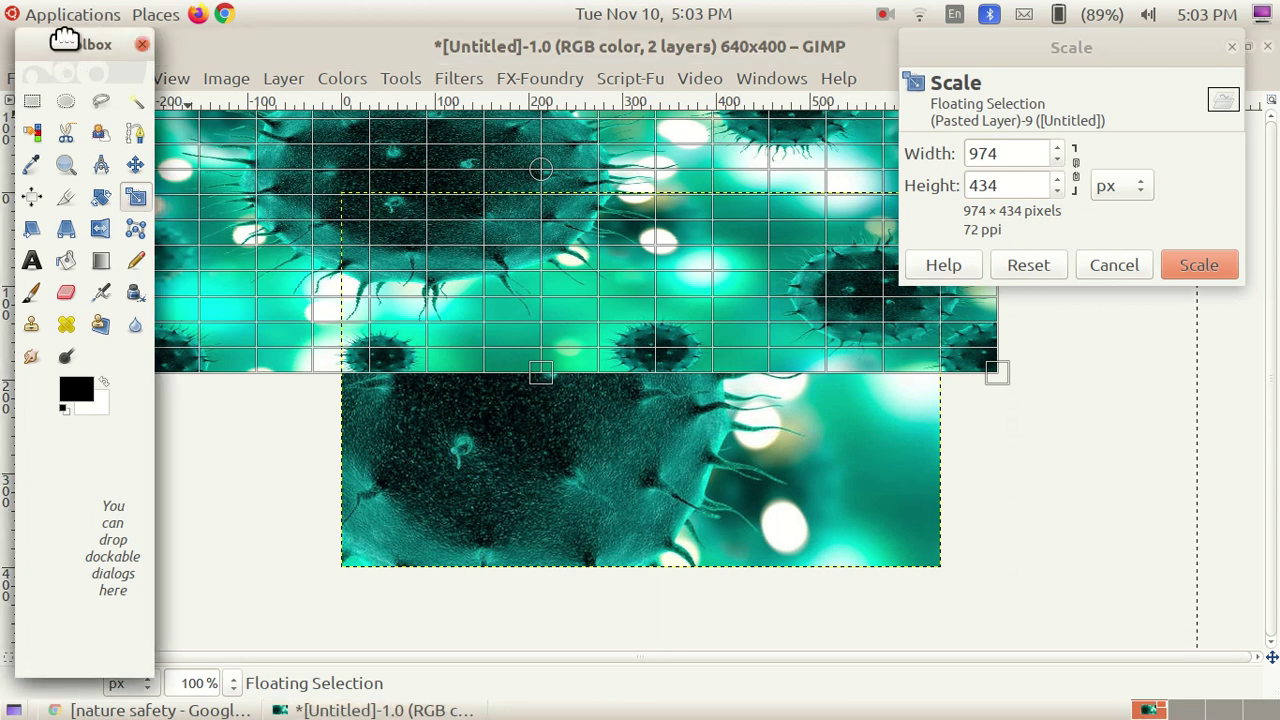
drag(64, 38, 389, 234)
drag(80, 172, 753, 333)
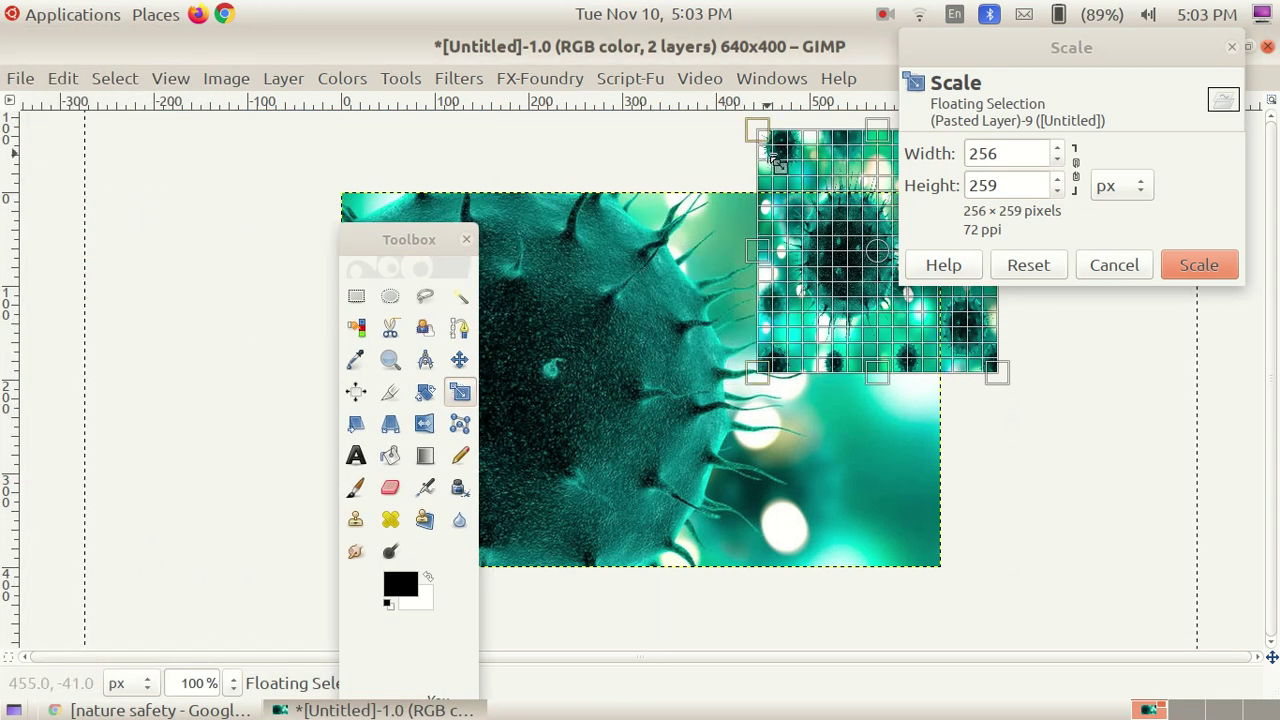
drag(758, 130, 795, 176)
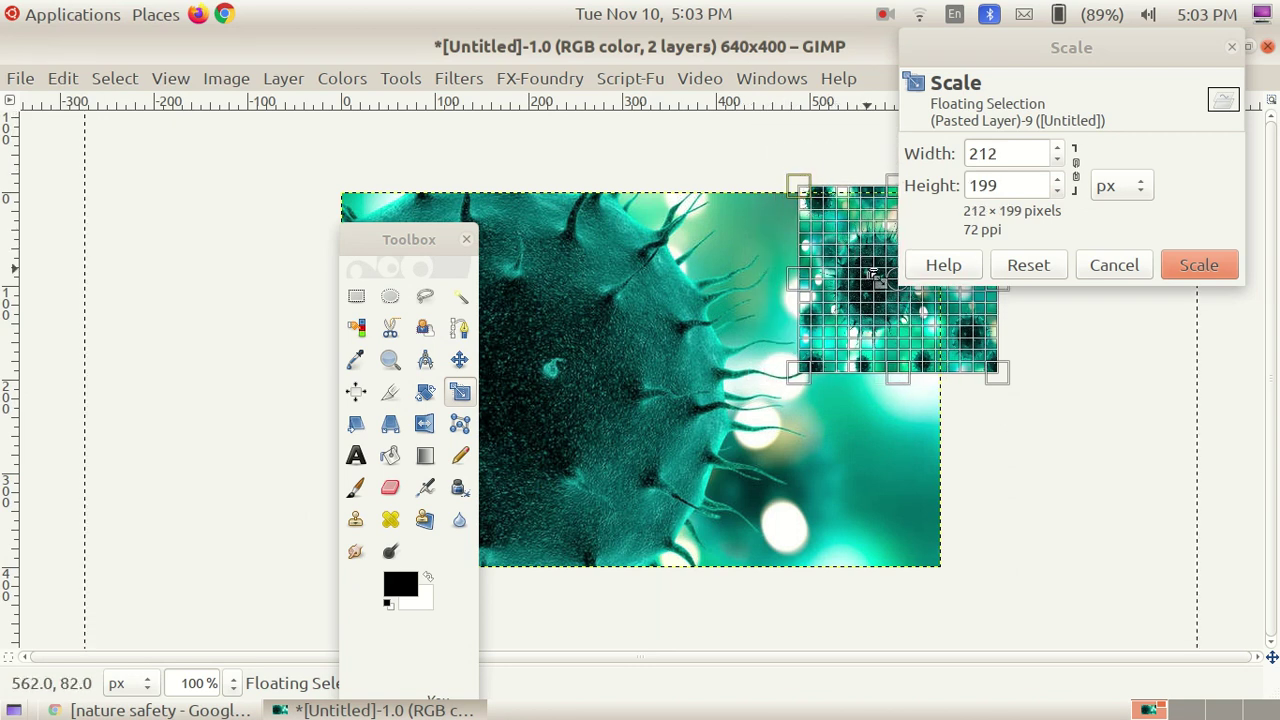
drag(893, 282, 648, 367)
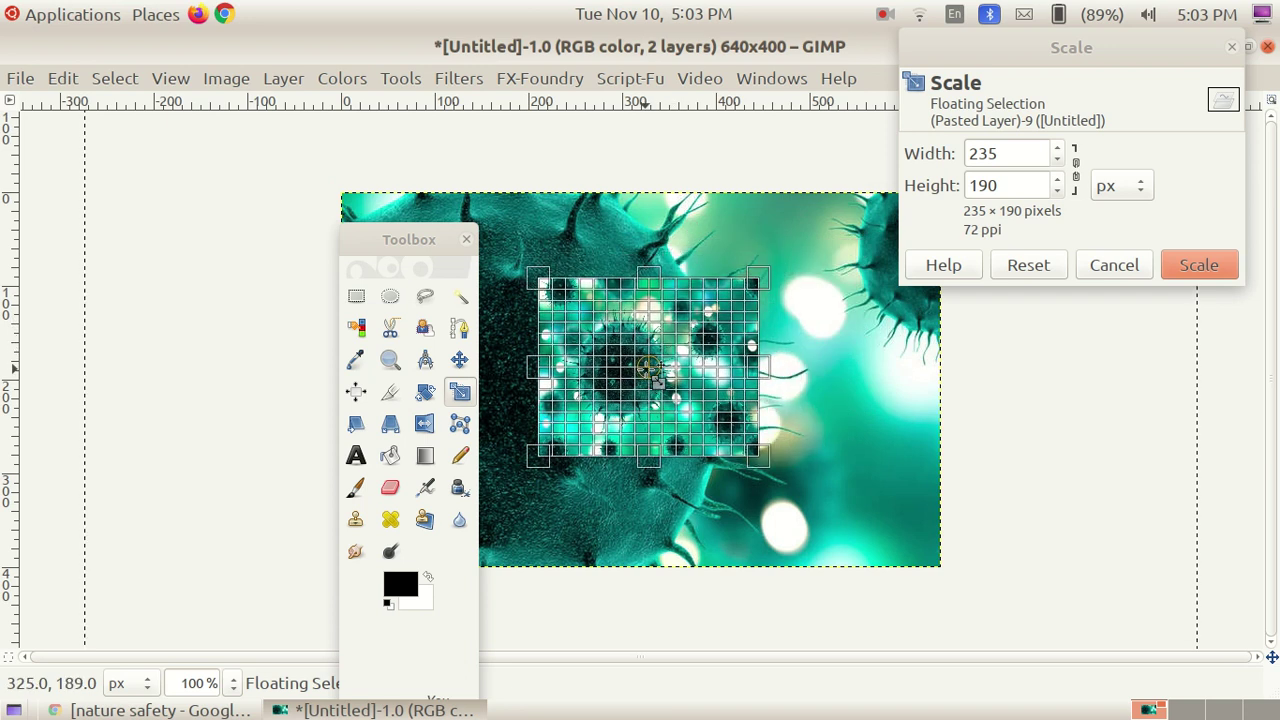
click(1199, 266)
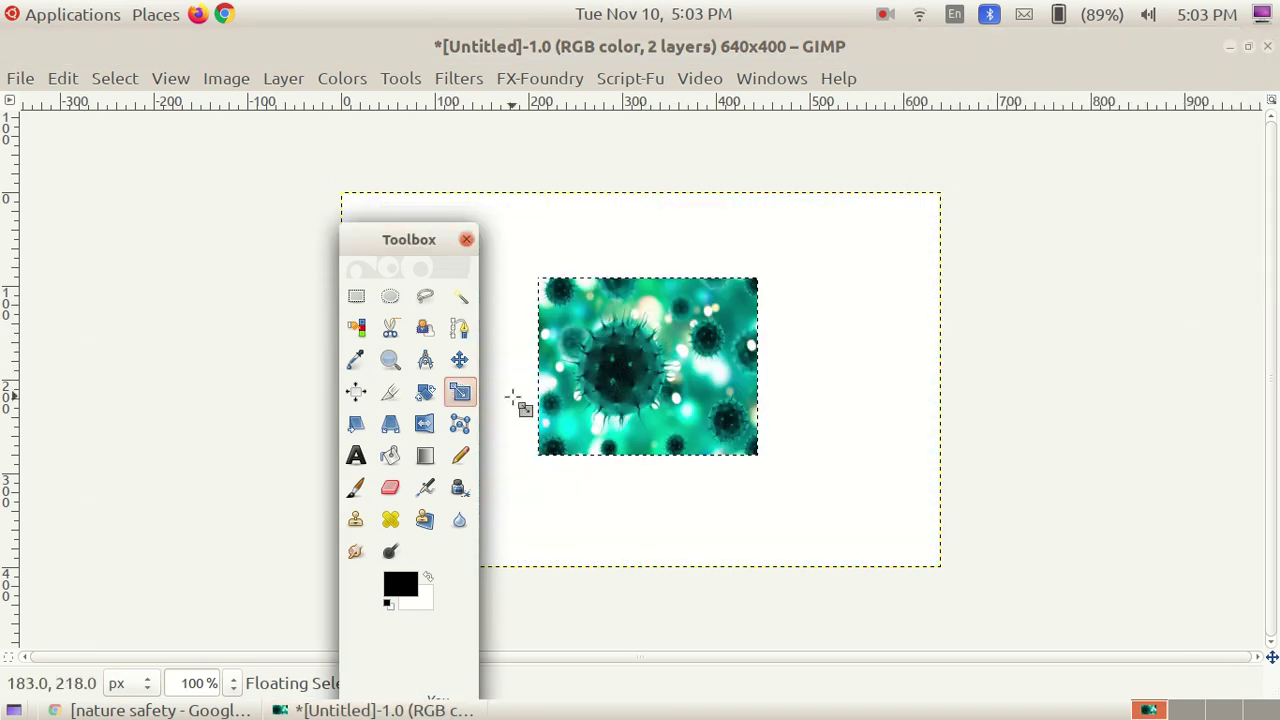
Turn the floating virus picture into a new layer and apply the Scale tool to it at about 235 × 191 px.
drag(418, 245, 170, 161)
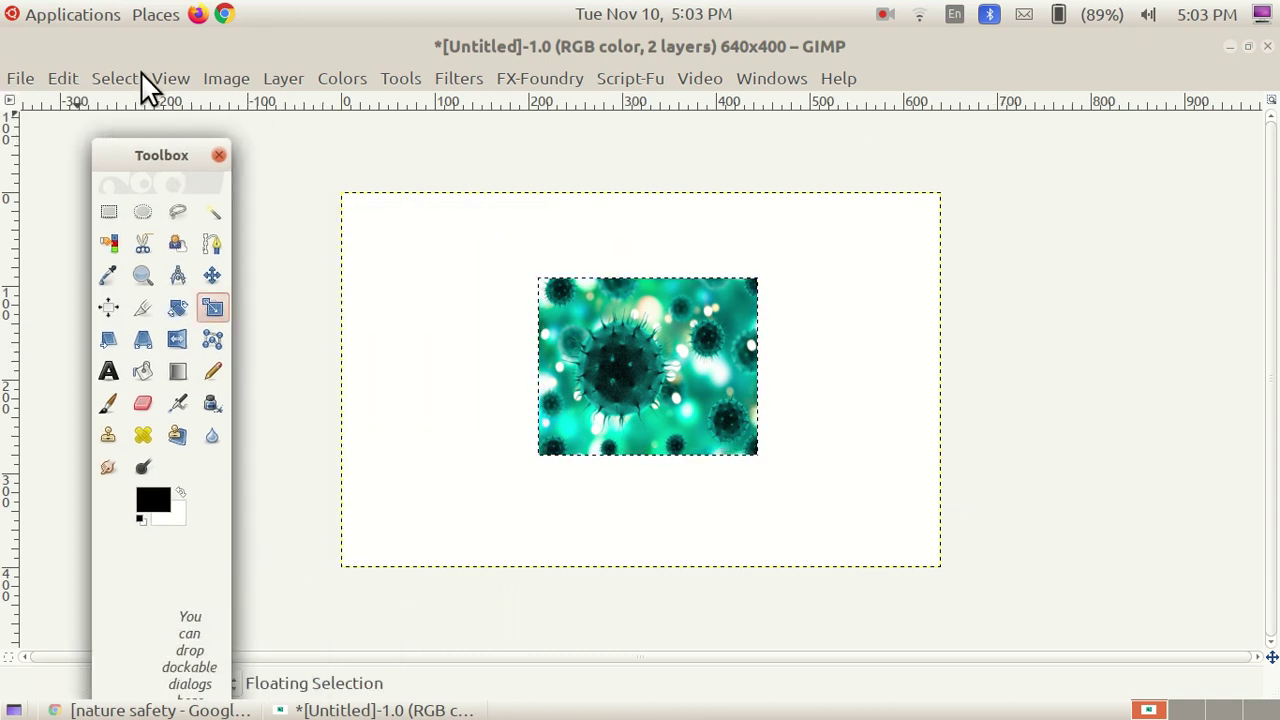
click(284, 80)
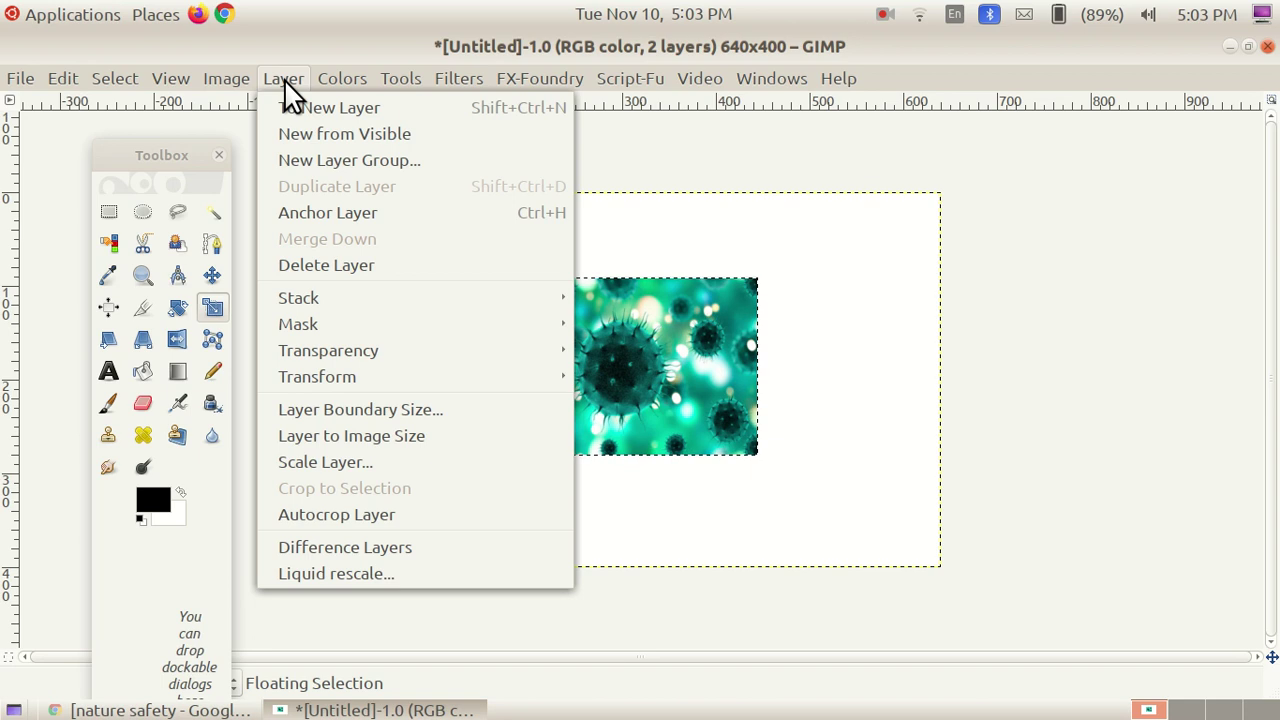
click(341, 110)
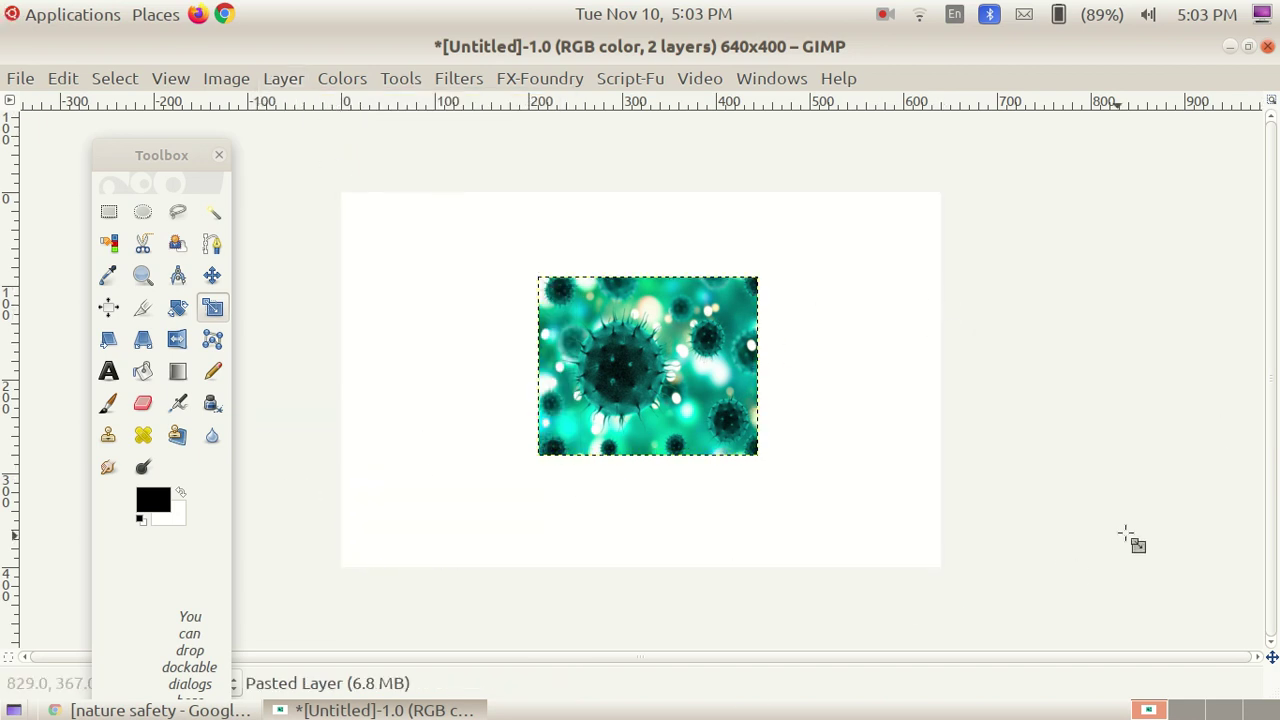
click(1150, 530)
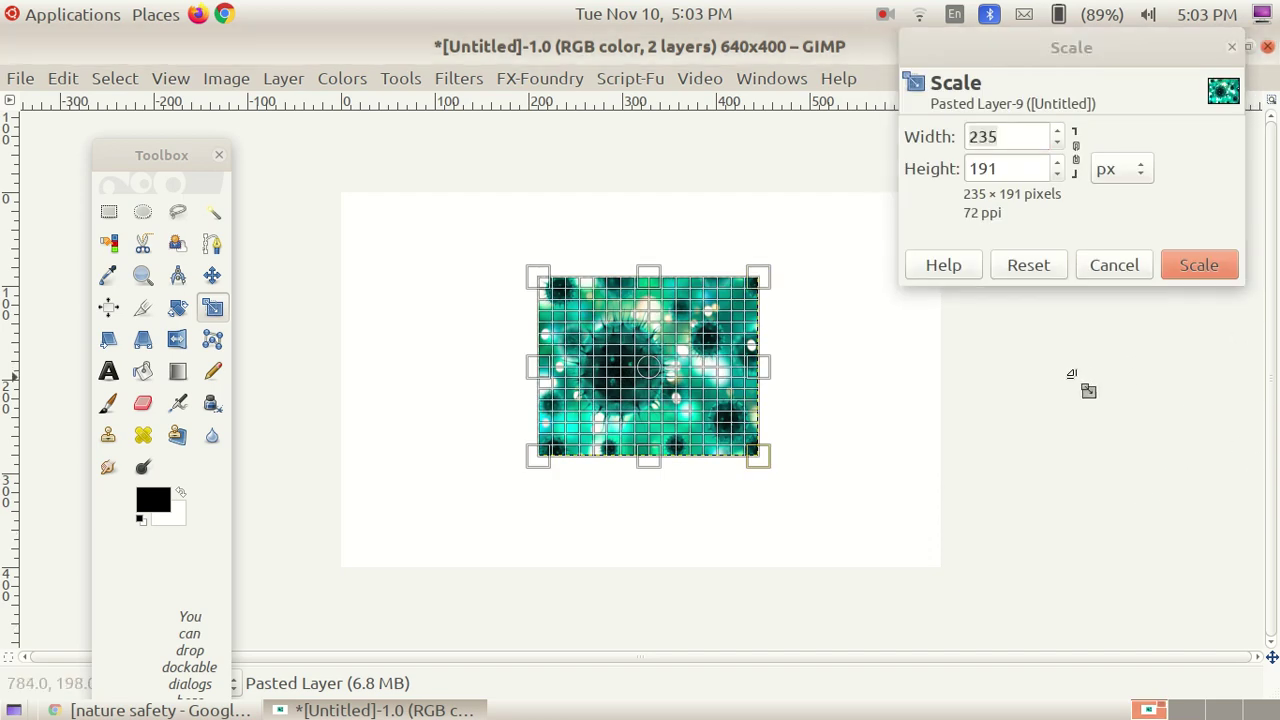
click(1195, 268)
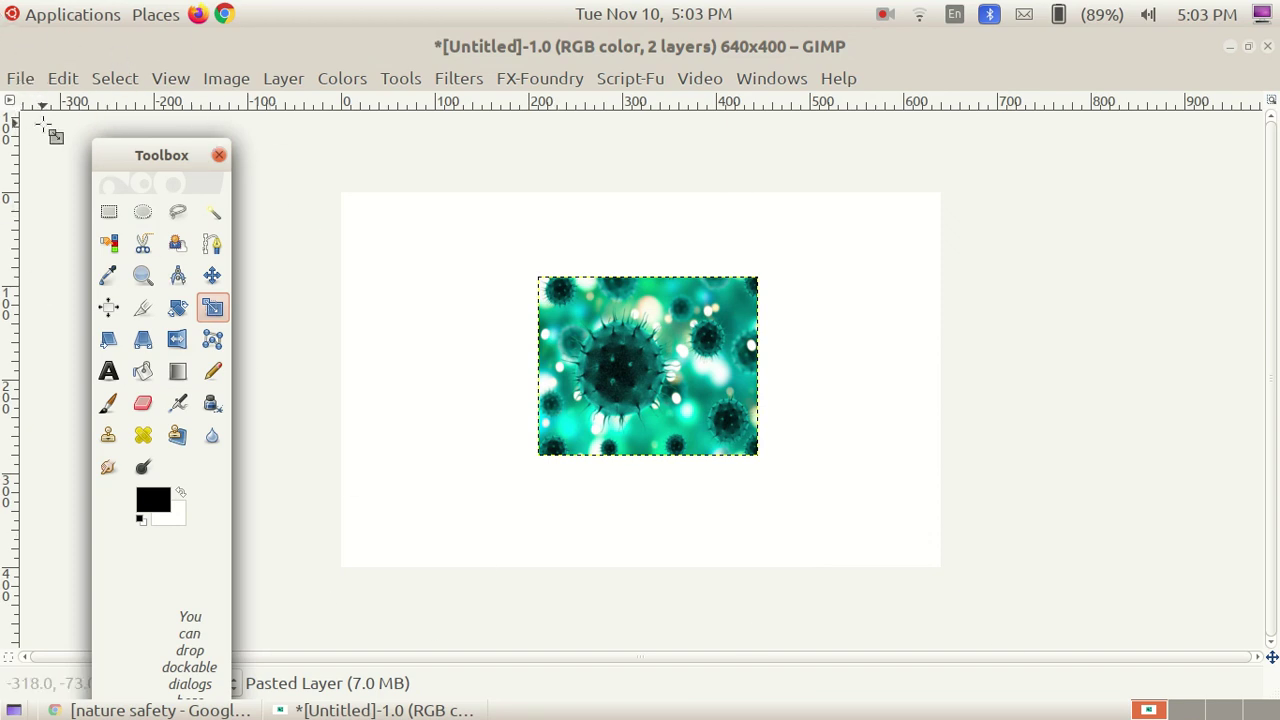
Copy the file corona-5090488_1920.jpg from the Desktop and try to paste it into the 640 × 400 image.
click(20, 78)
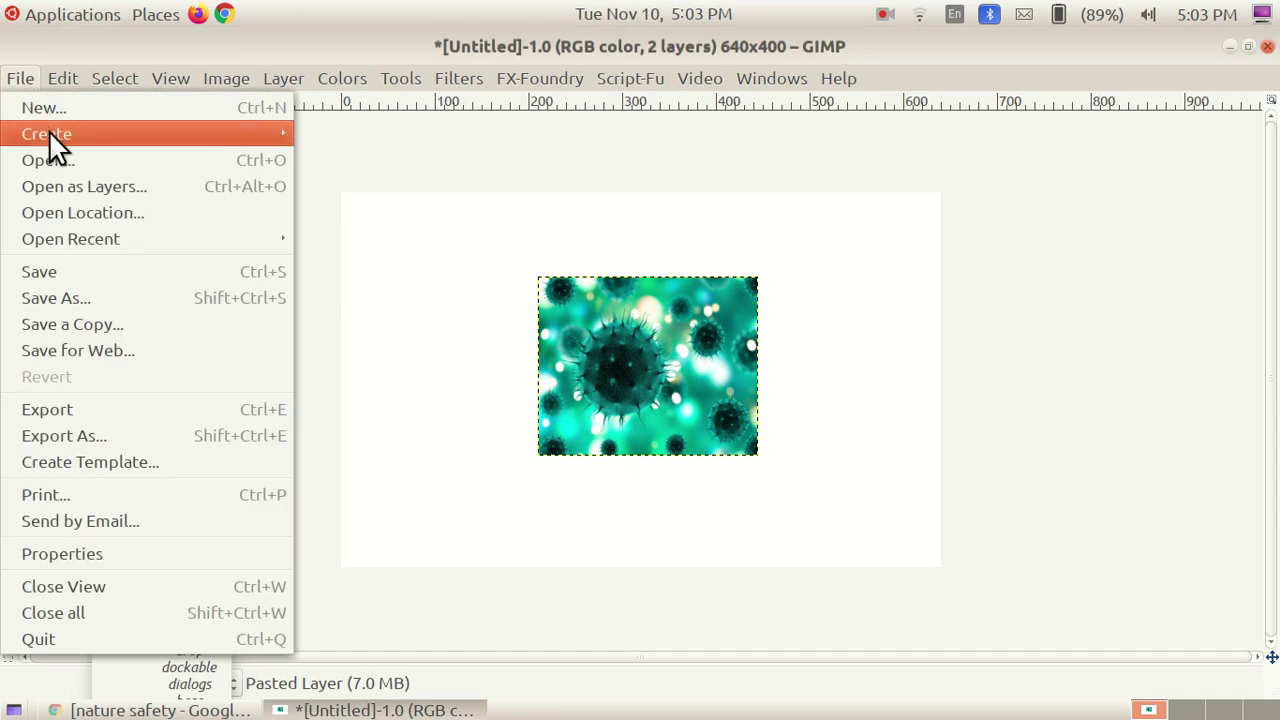
mouse_move(49, 132)
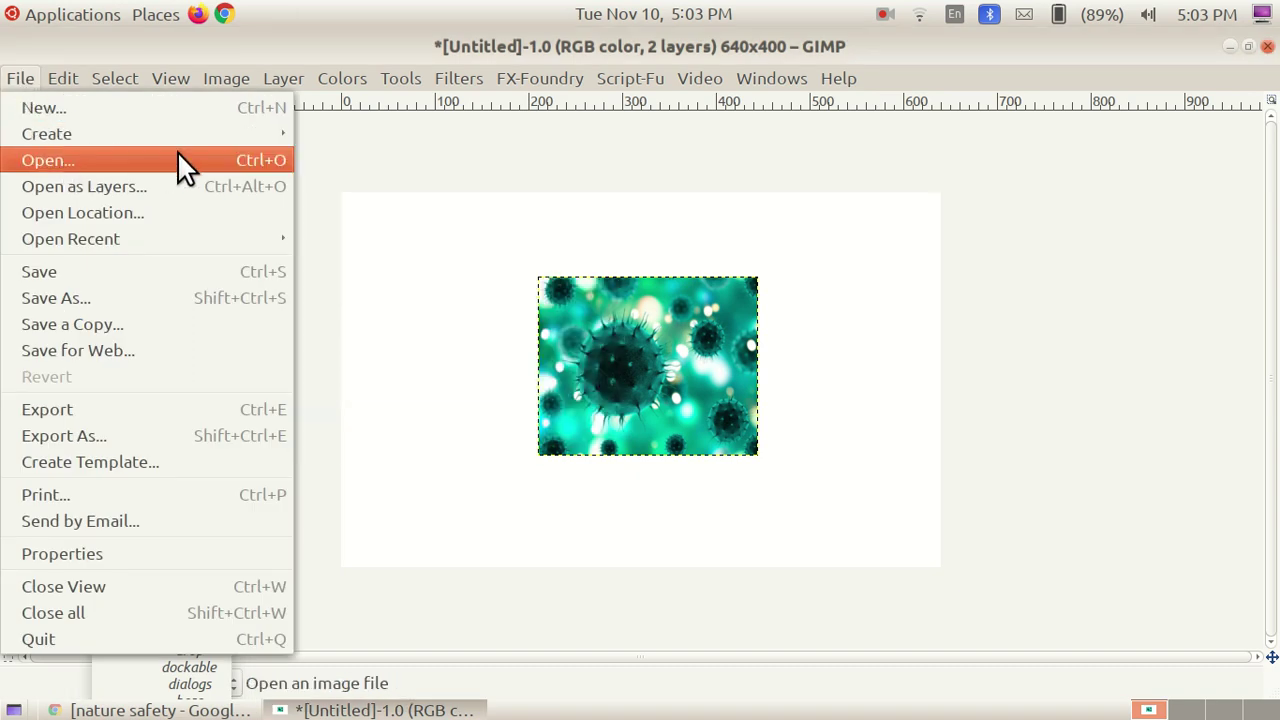
click(391, 166)
click(383, 703)
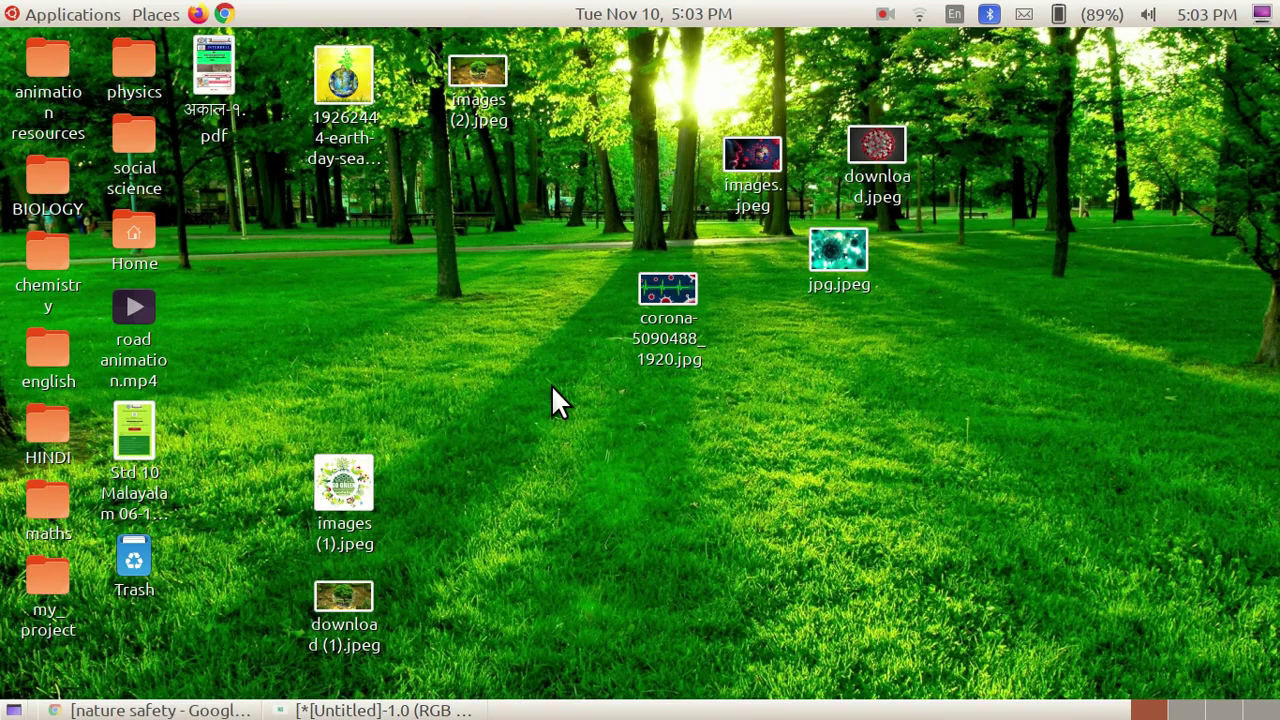
right_click(659, 289)
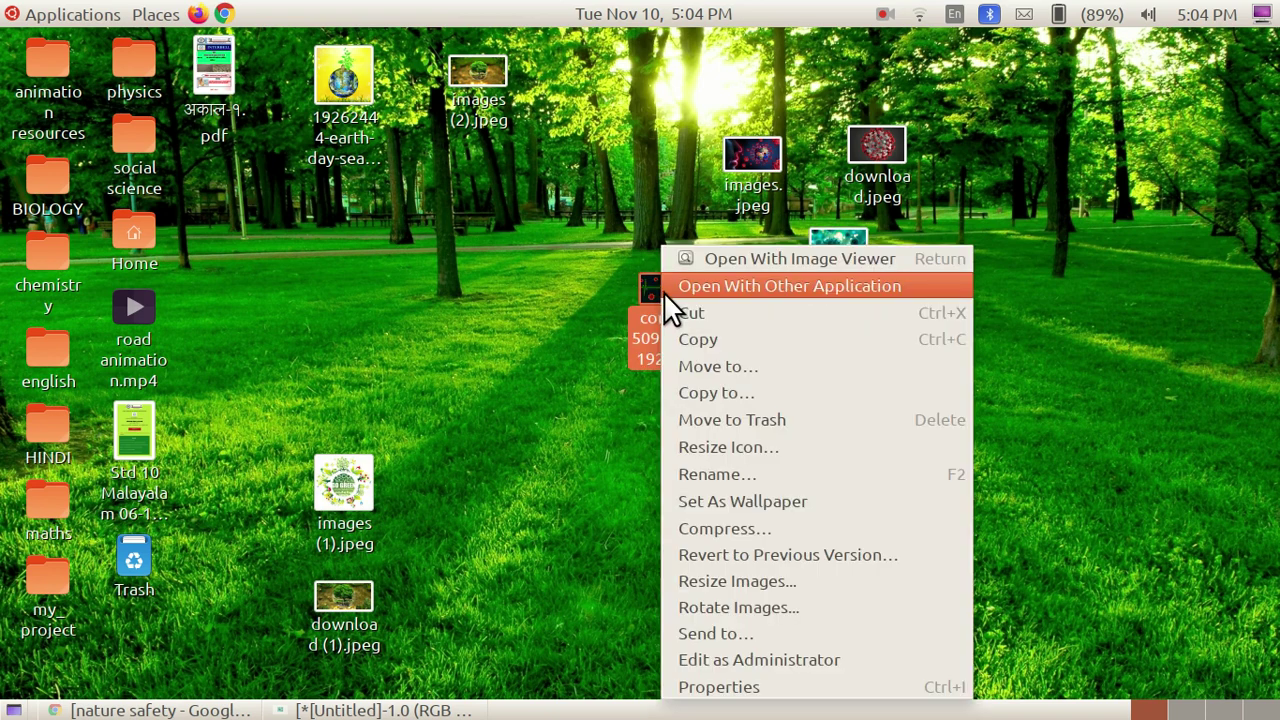
click(714, 341)
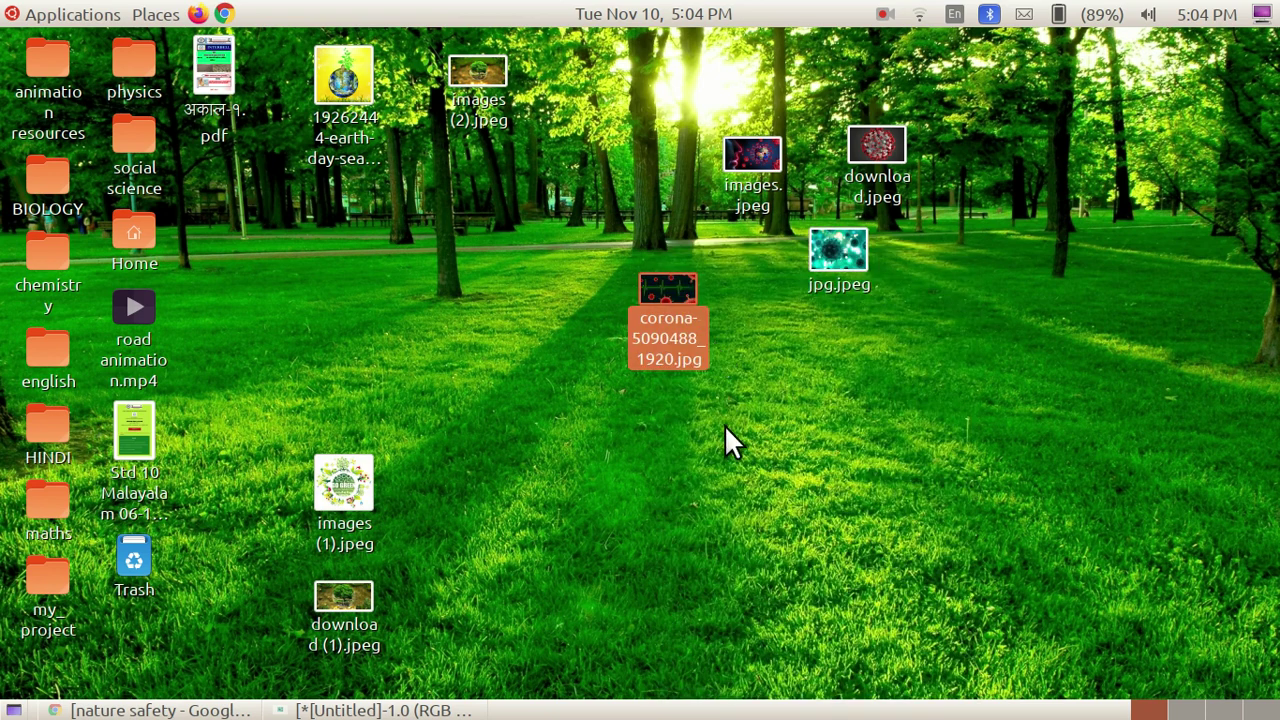
click(382, 708)
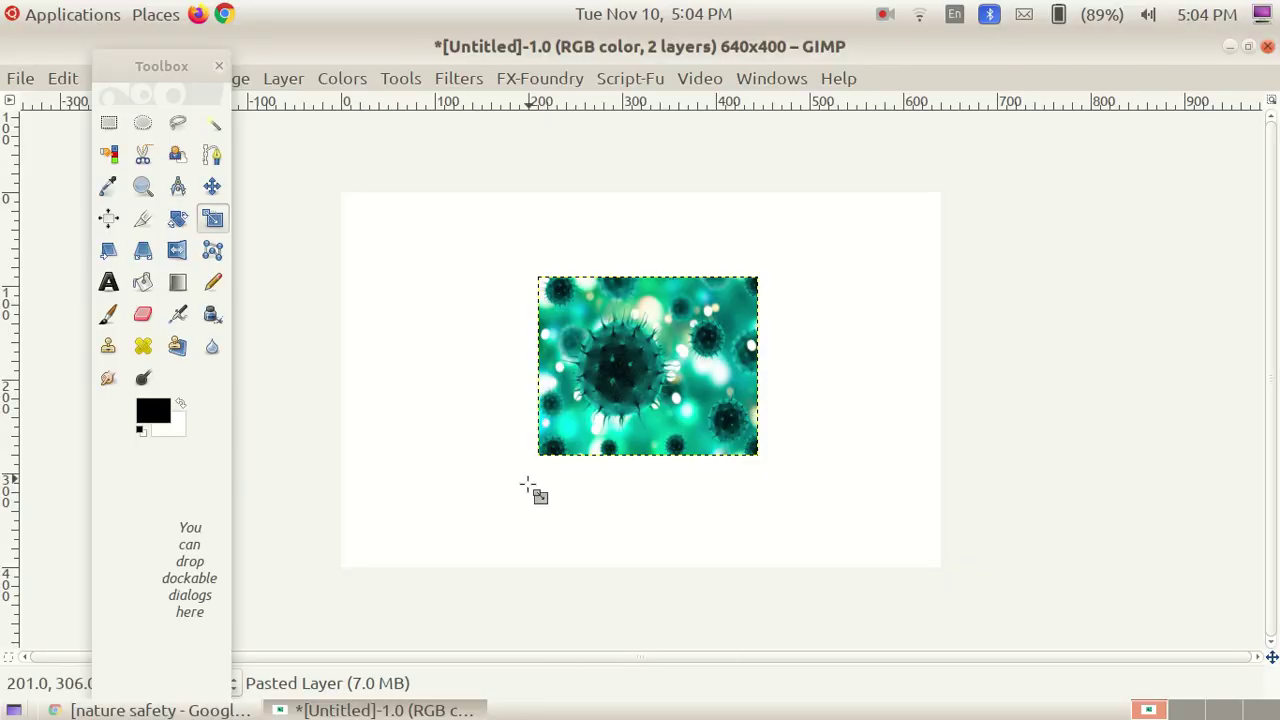
right_click(431, 329)
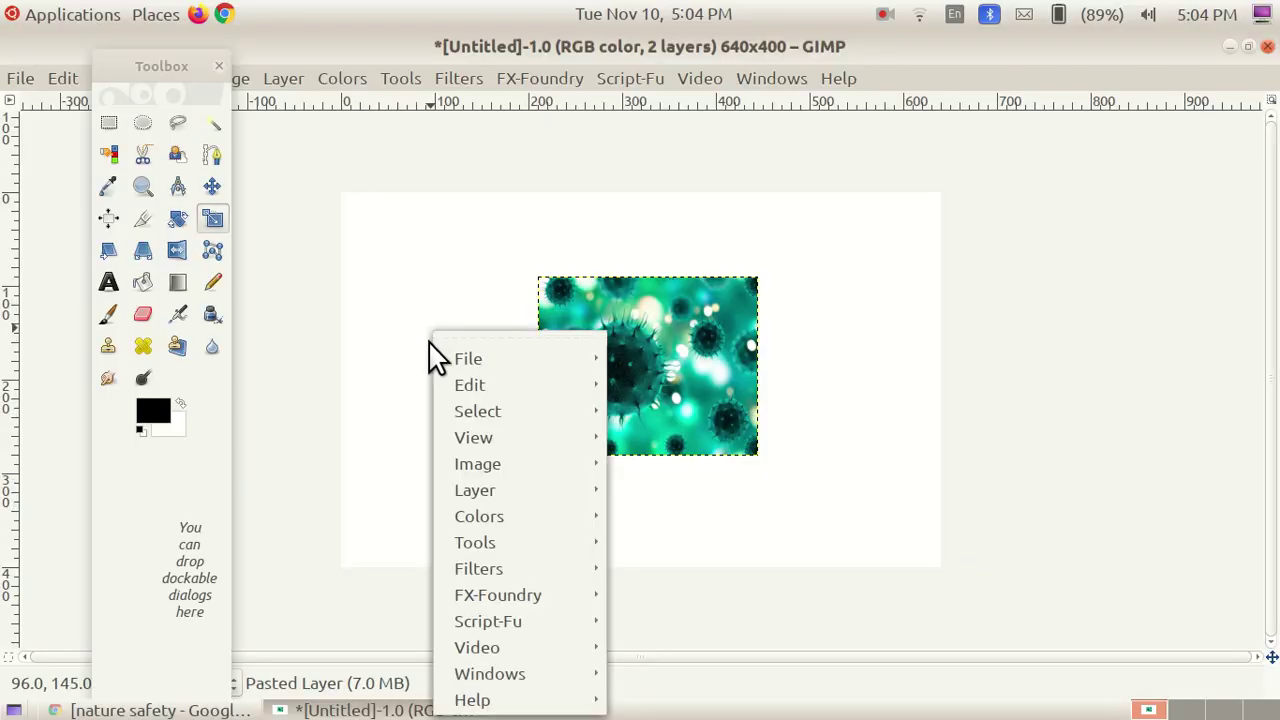
mouse_move(480, 386)
click(652, 290)
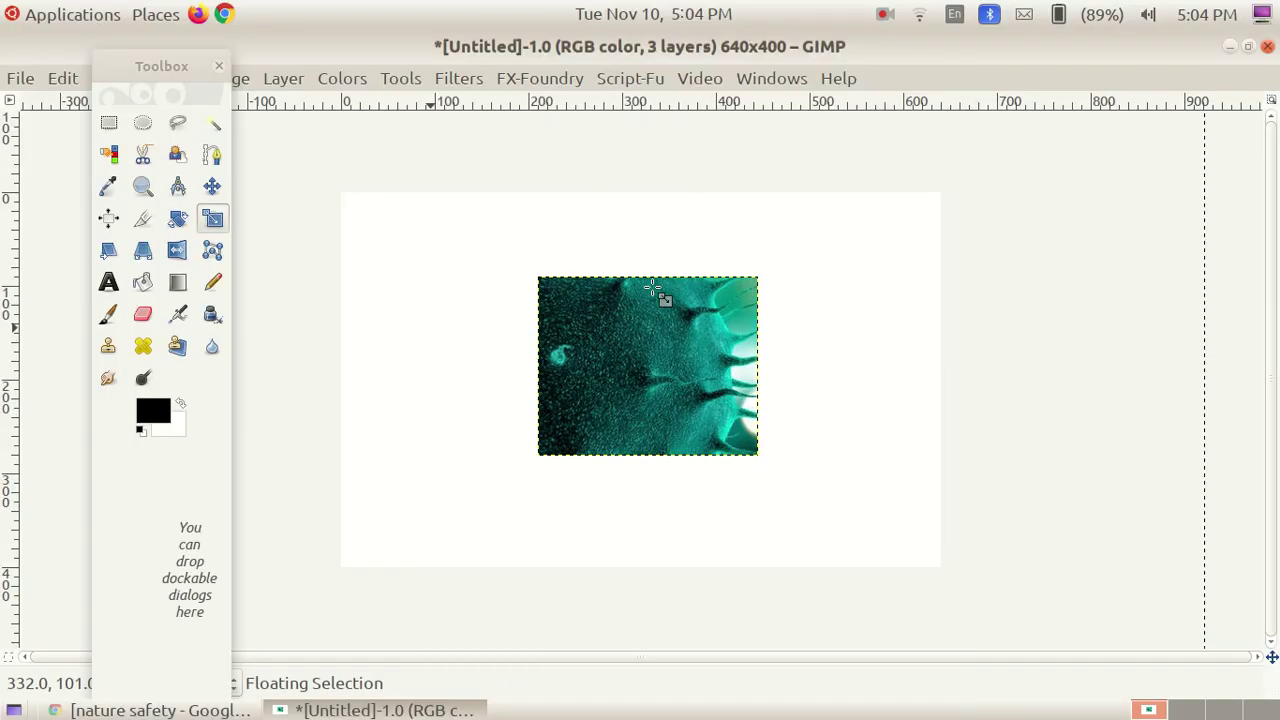
drag(617, 363, 652, 380)
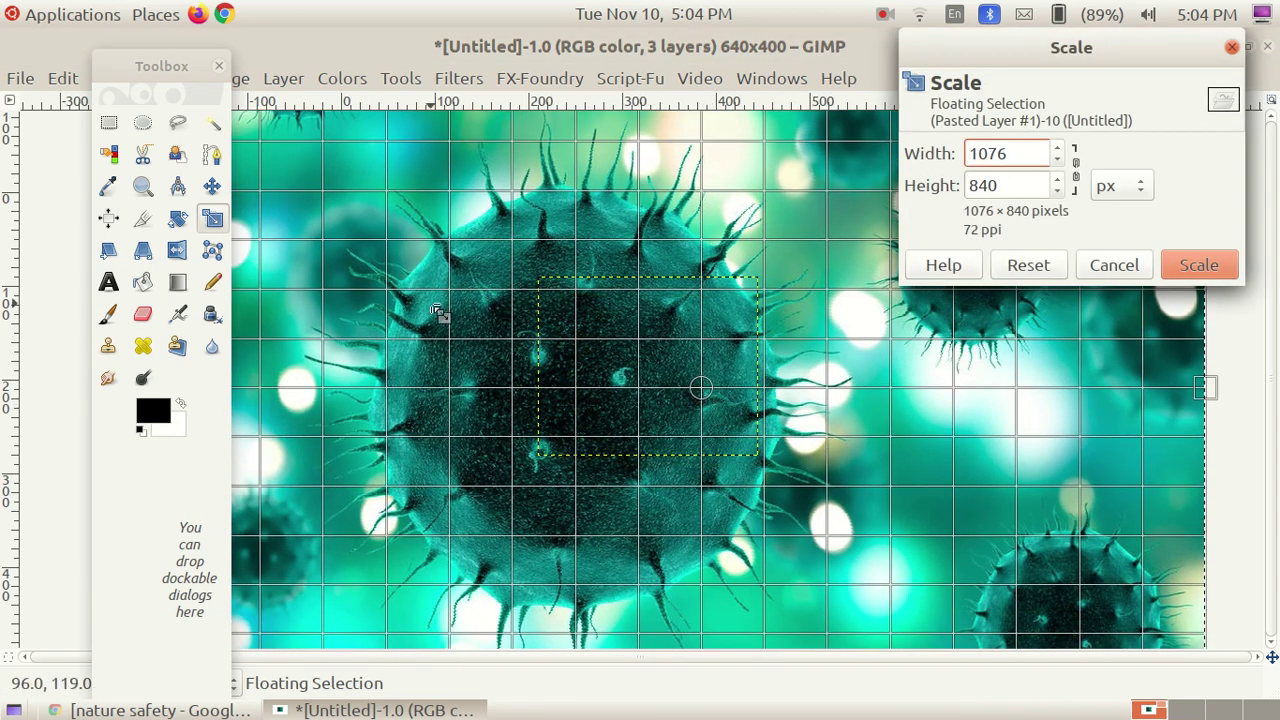
drag(317, 176, 683, 461)
drag(643, 368, 1060, 508)
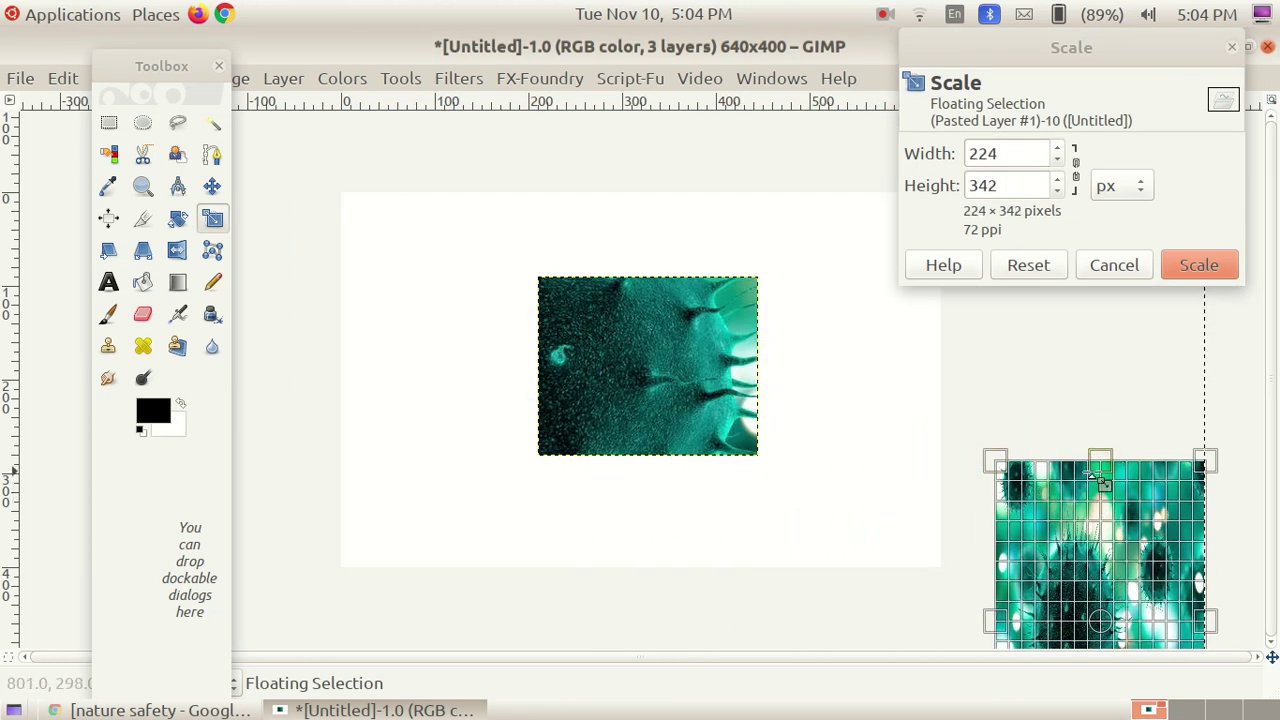
drag(1090, 466, 1089, 553)
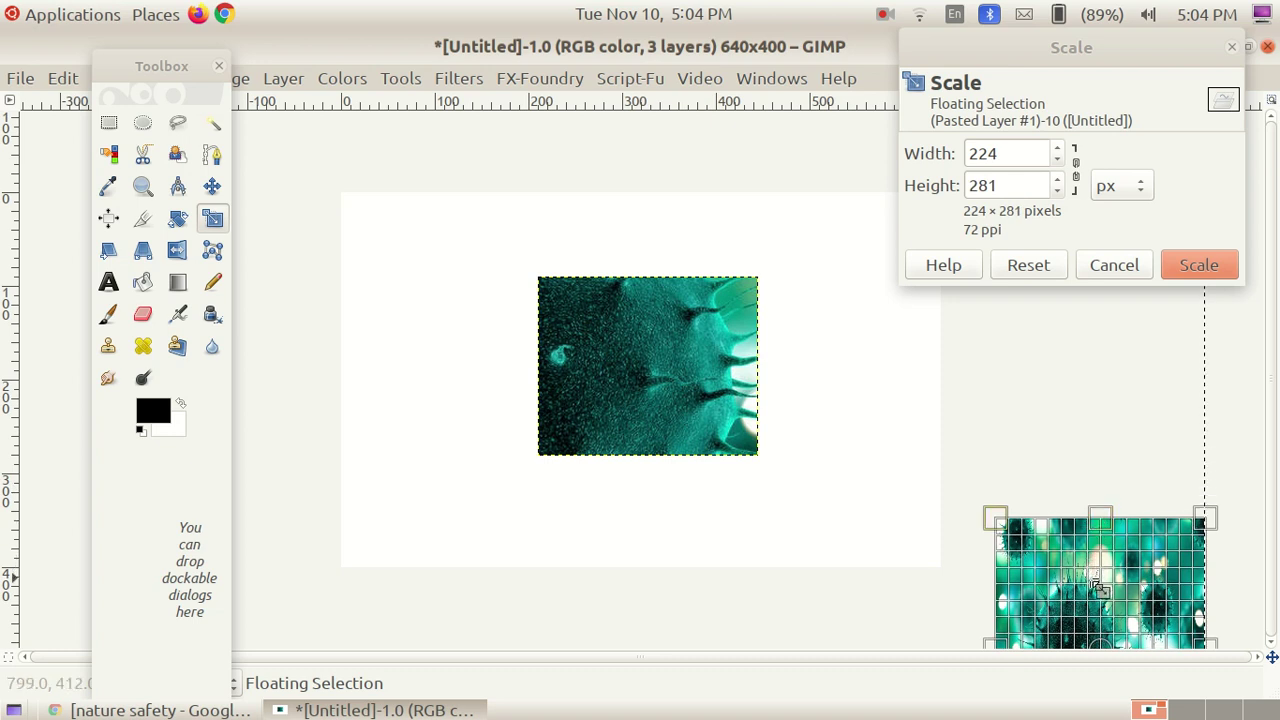
drag(1100, 635, 1017, 476)
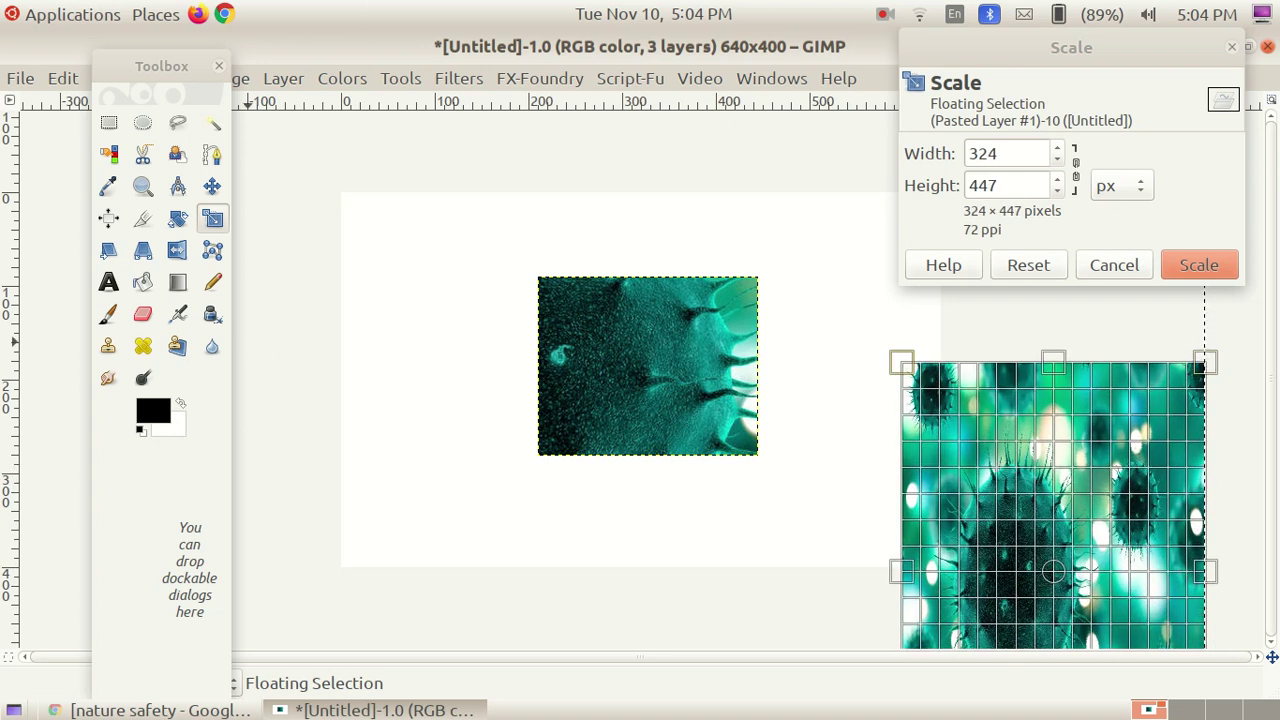
click(1125, 268)
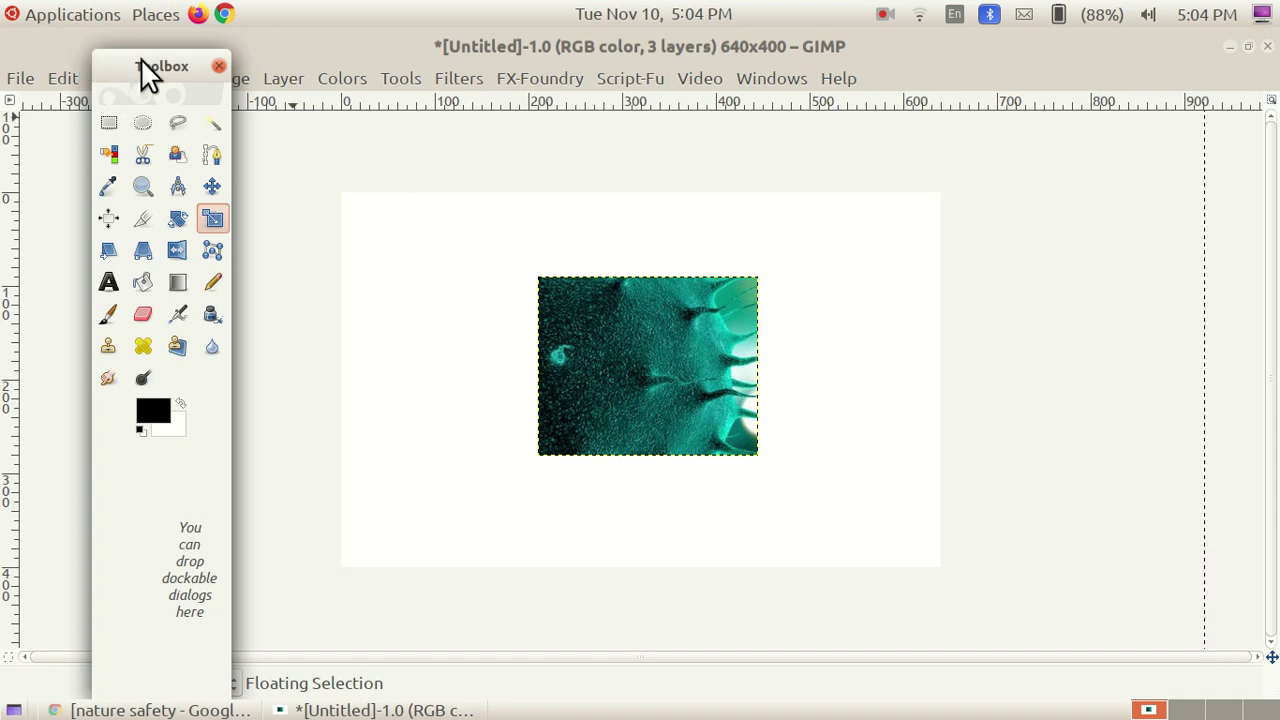
Move the Toolbox clear of the canvas and undo the last paste, the layer scaling and the new-layer conversion.
drag(126, 69, 52, 152)
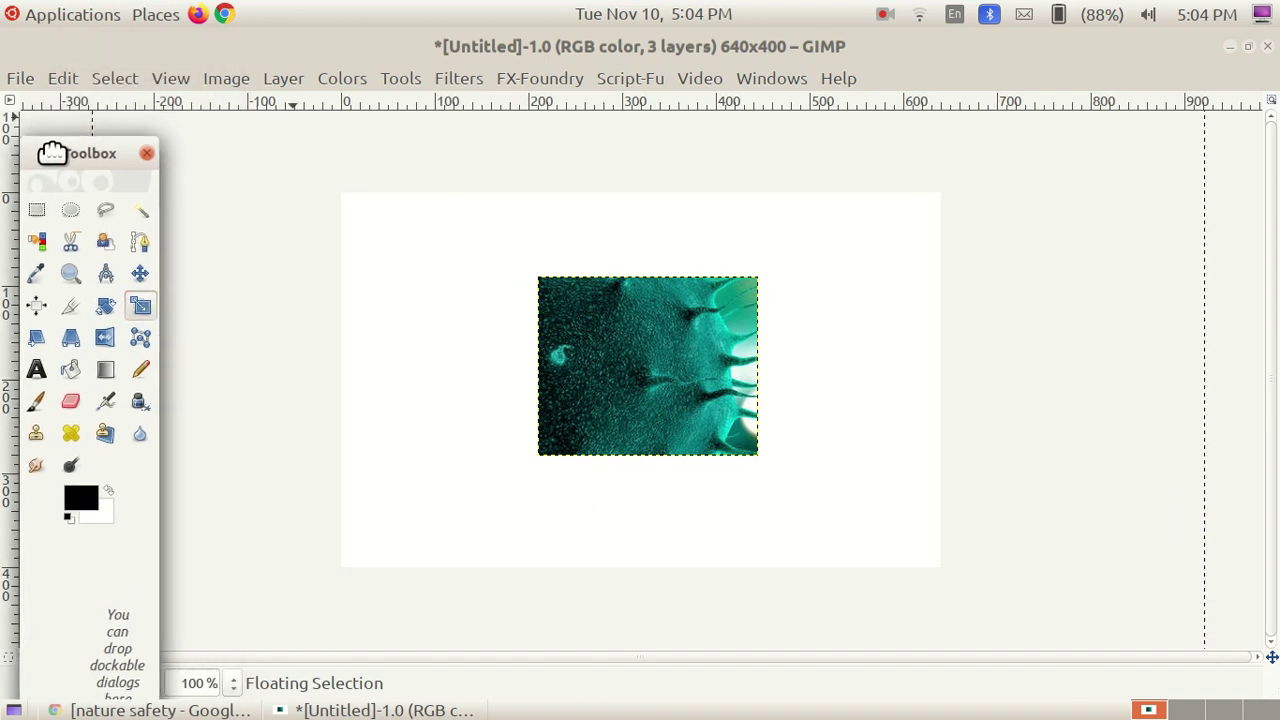
click(60, 78)
click(128, 125)
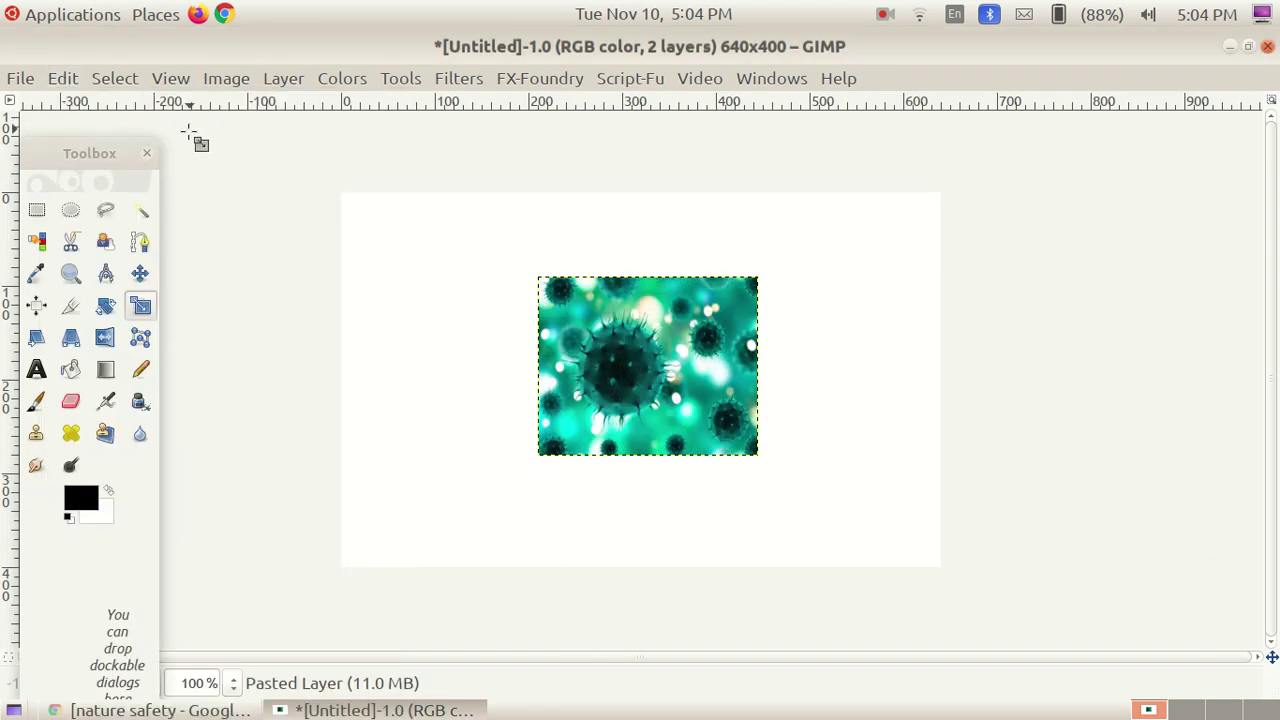
click(63, 74)
click(128, 125)
click(52, 80)
click(90, 115)
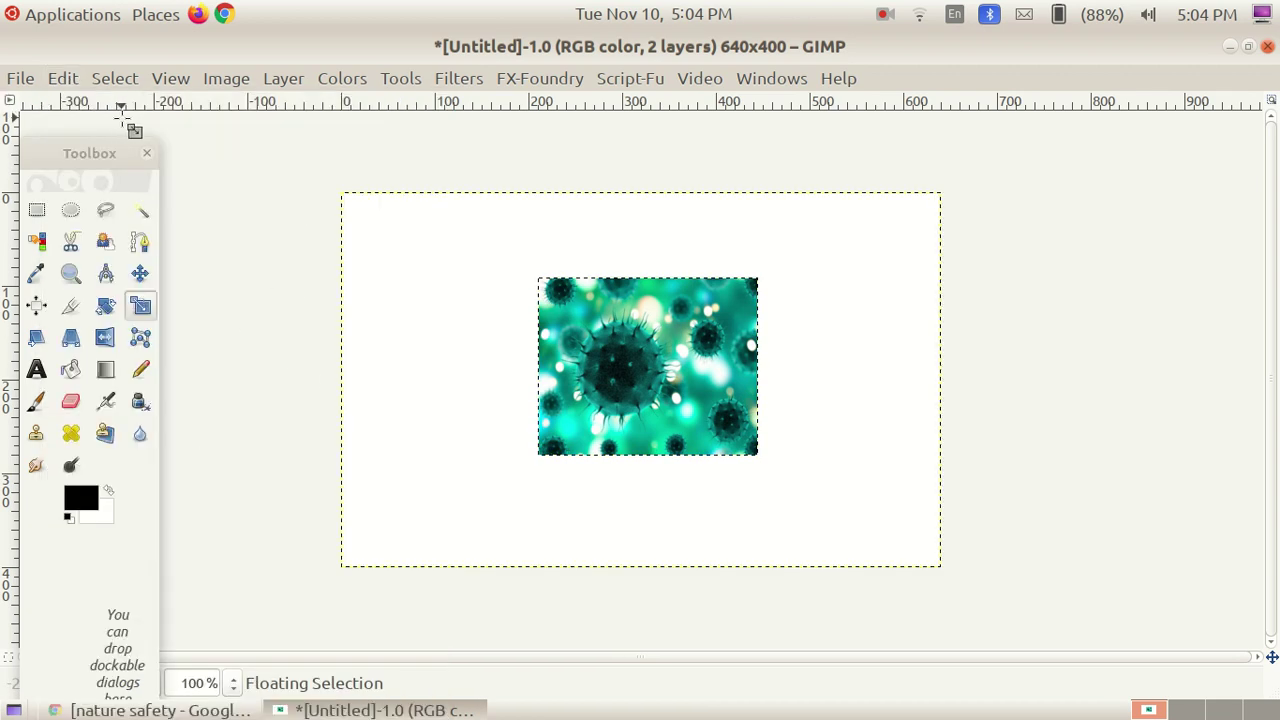
Create a new blank 640 × 400 image.
click(17, 84)
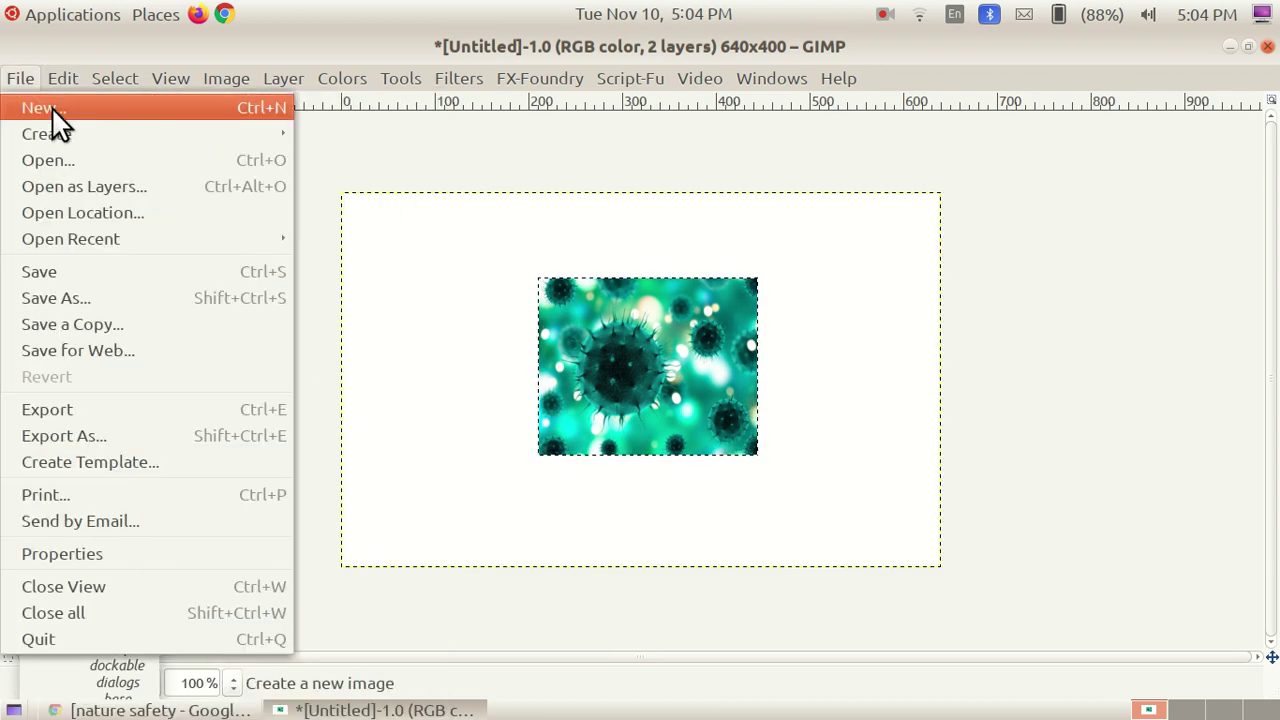
click(55, 107)
click(356, 345)
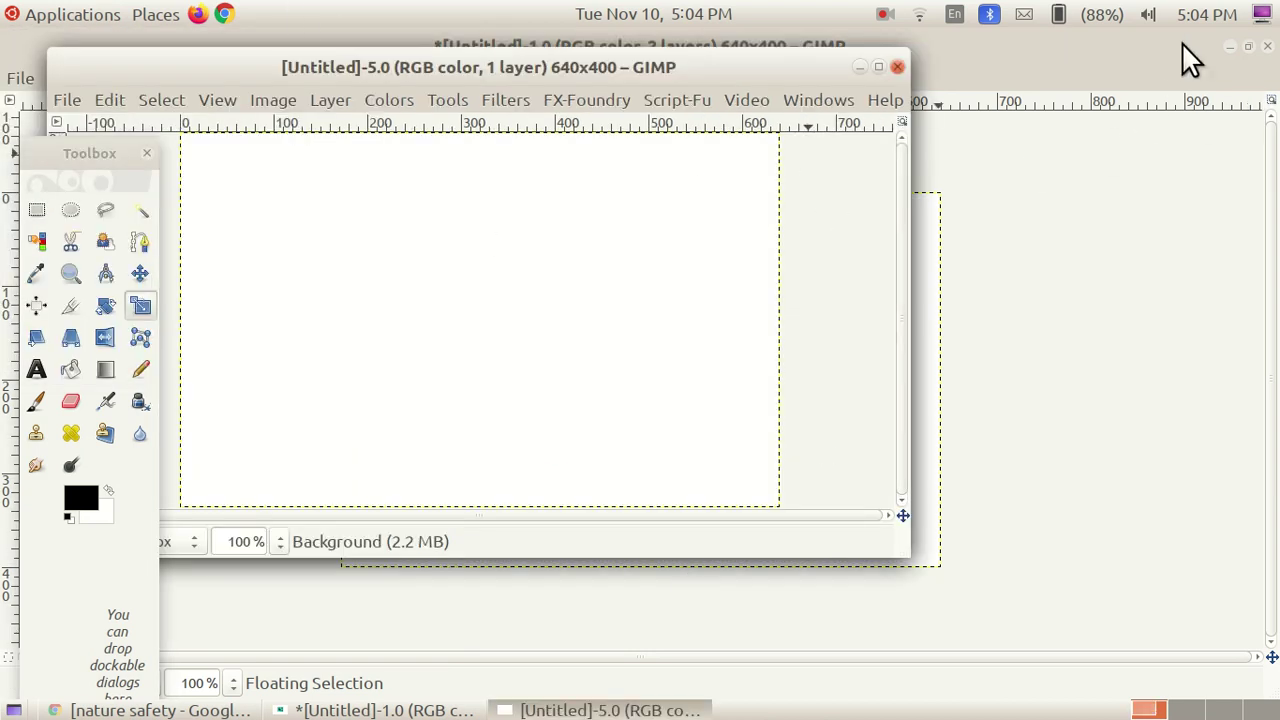
Close the old virus image discarding its changes, and uncover the Desktop after maximizing the blank image's window.
click(1268, 46)
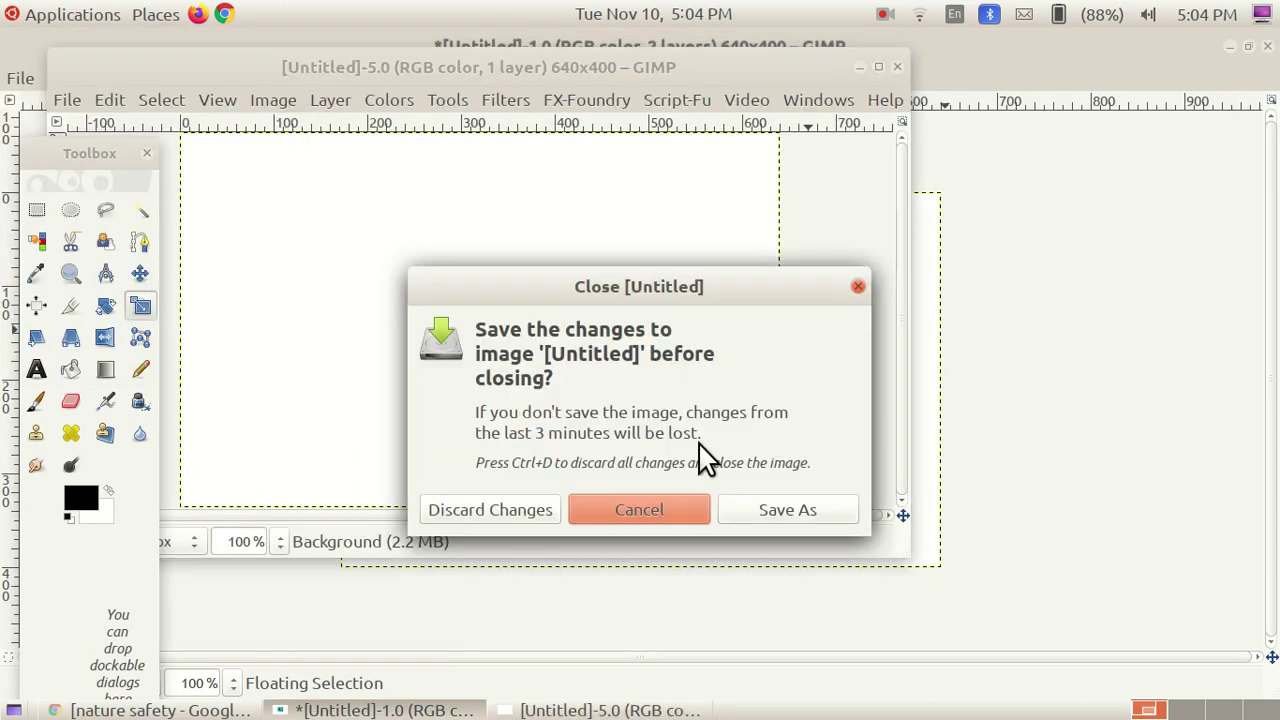
click(482, 511)
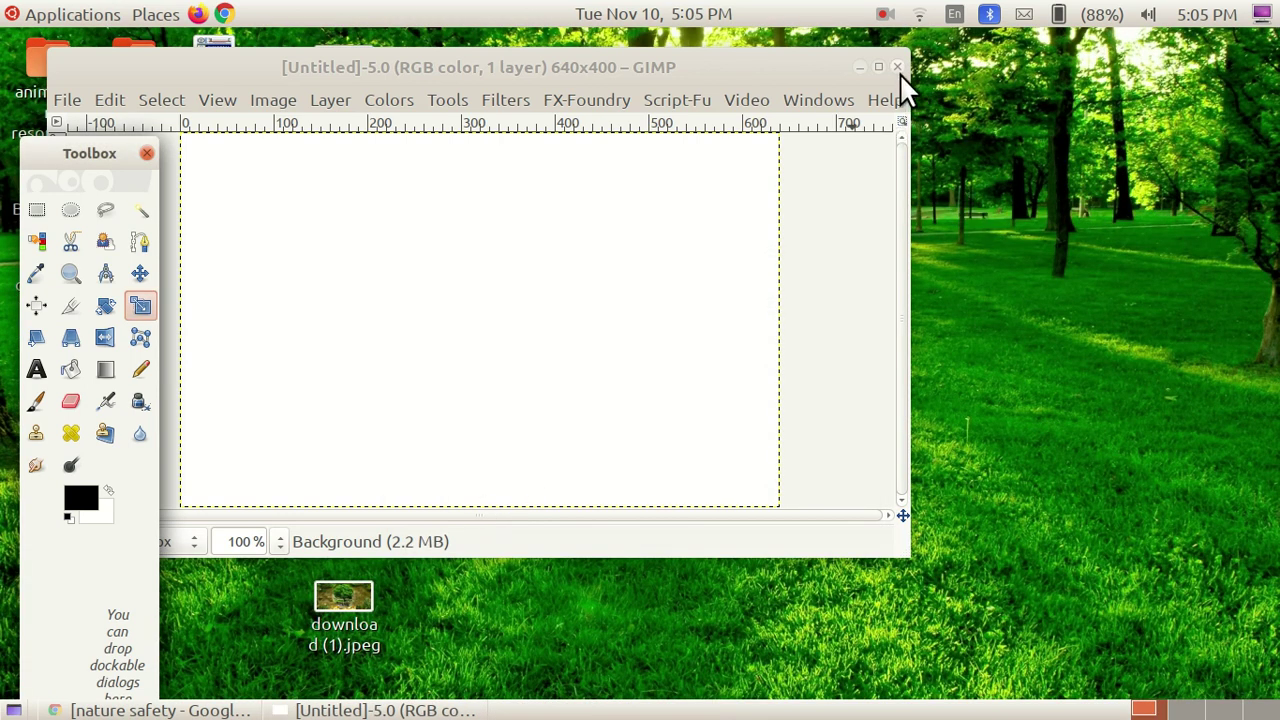
click(879, 67)
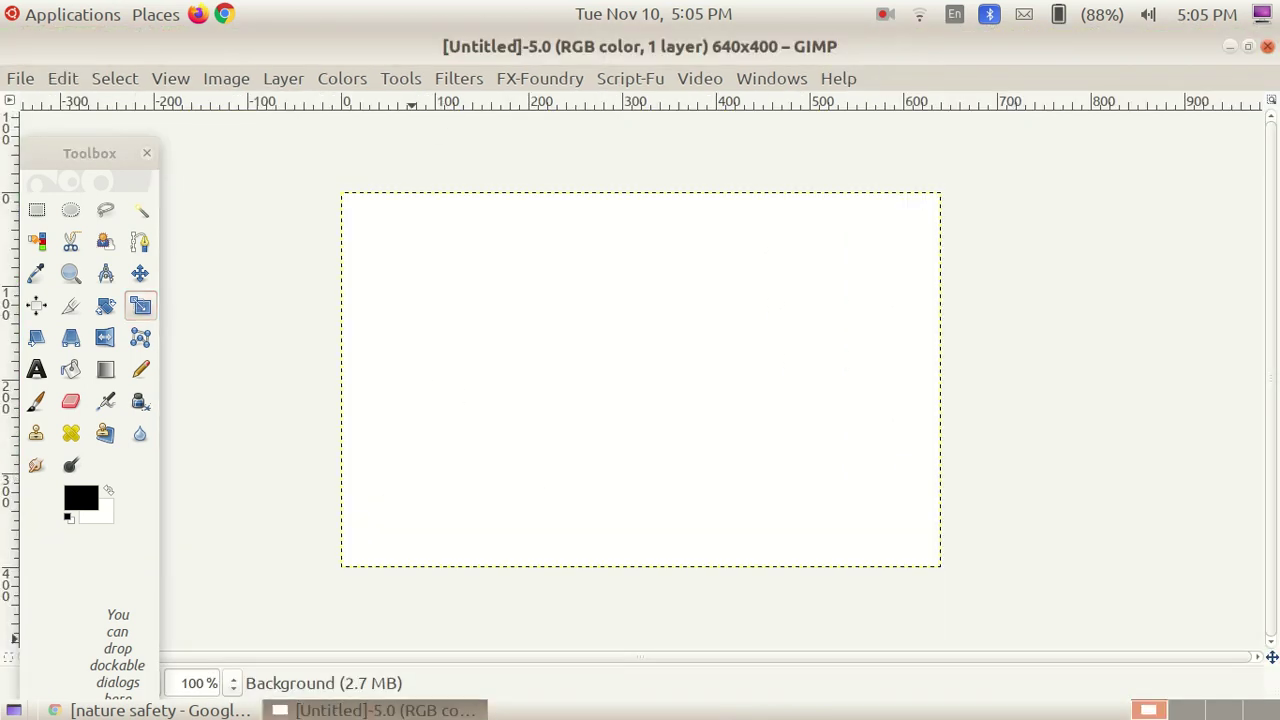
click(300, 710)
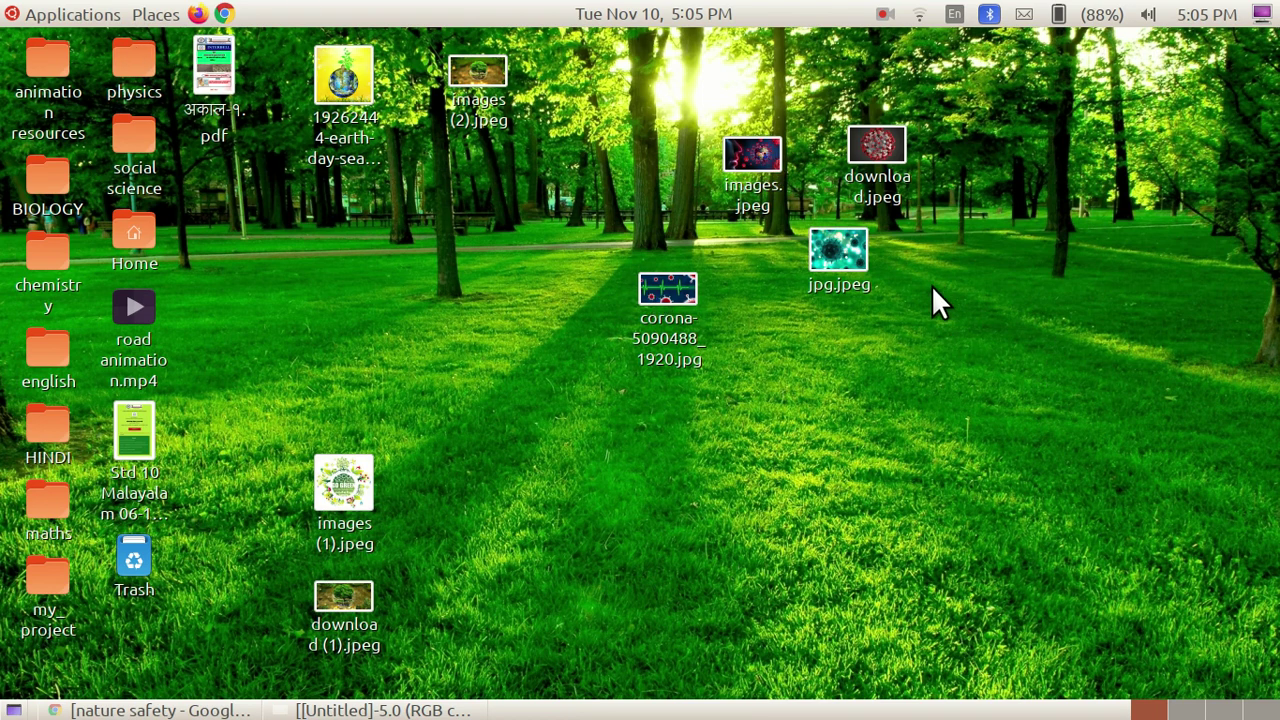
Launch LibreOffice Writer, run the pending document recovery to its end, and bring up the blank document.
click(42, 18)
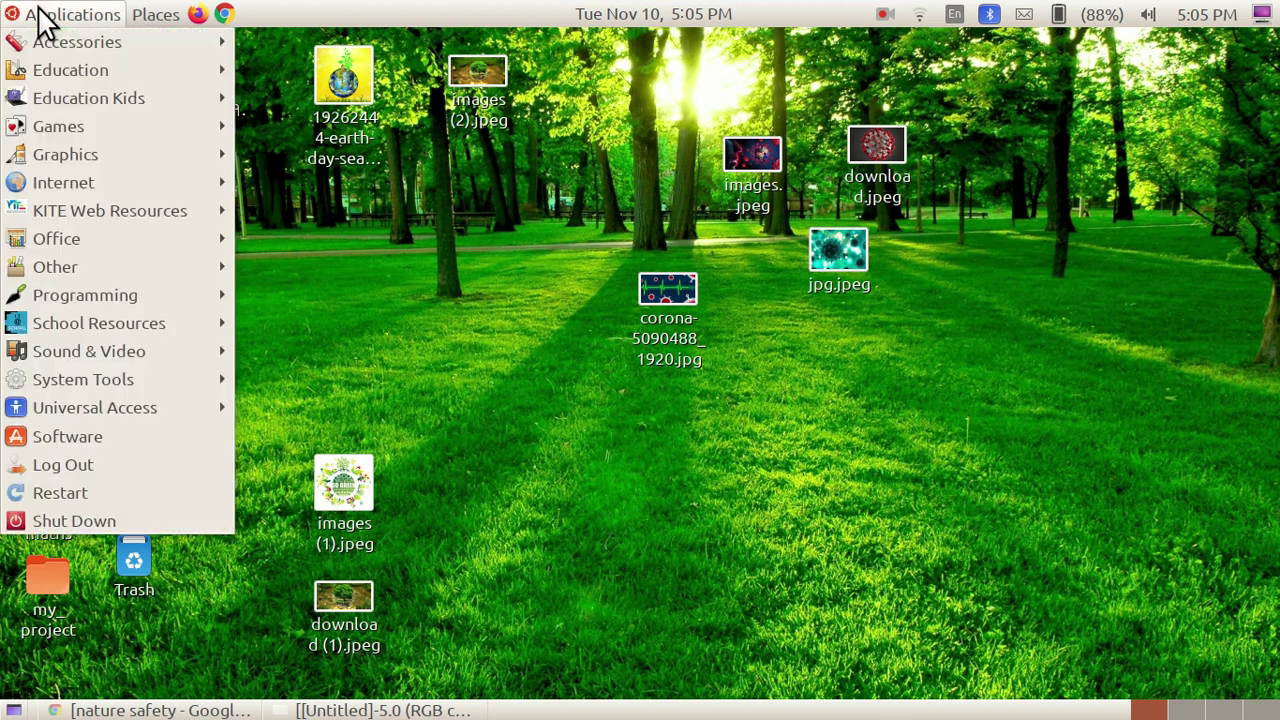
mouse_move(53, 66)
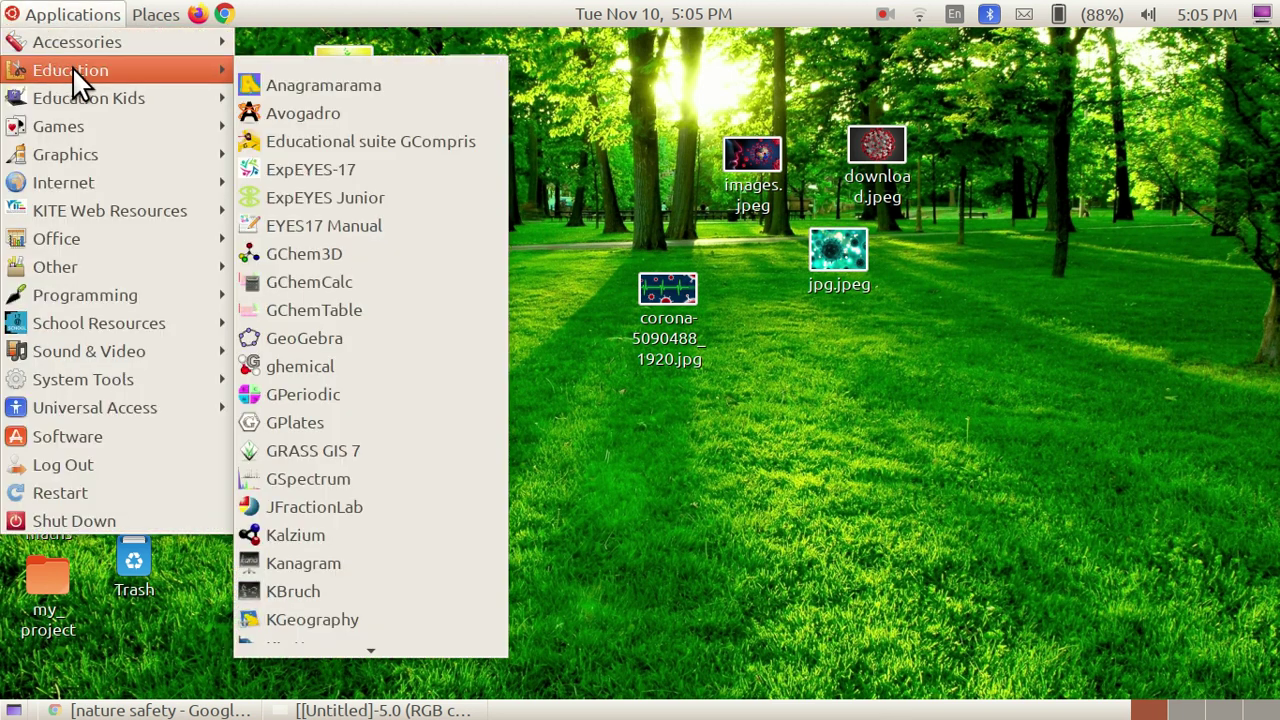
mouse_move(93, 236)
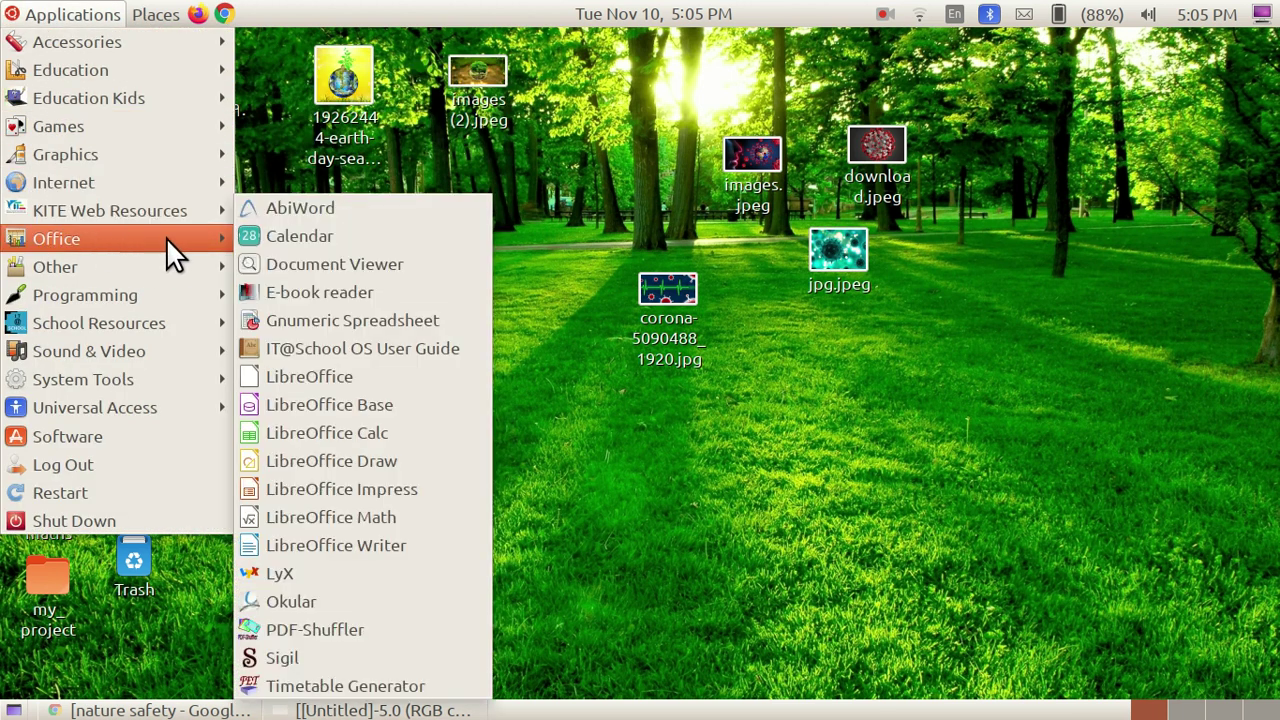
click(378, 546)
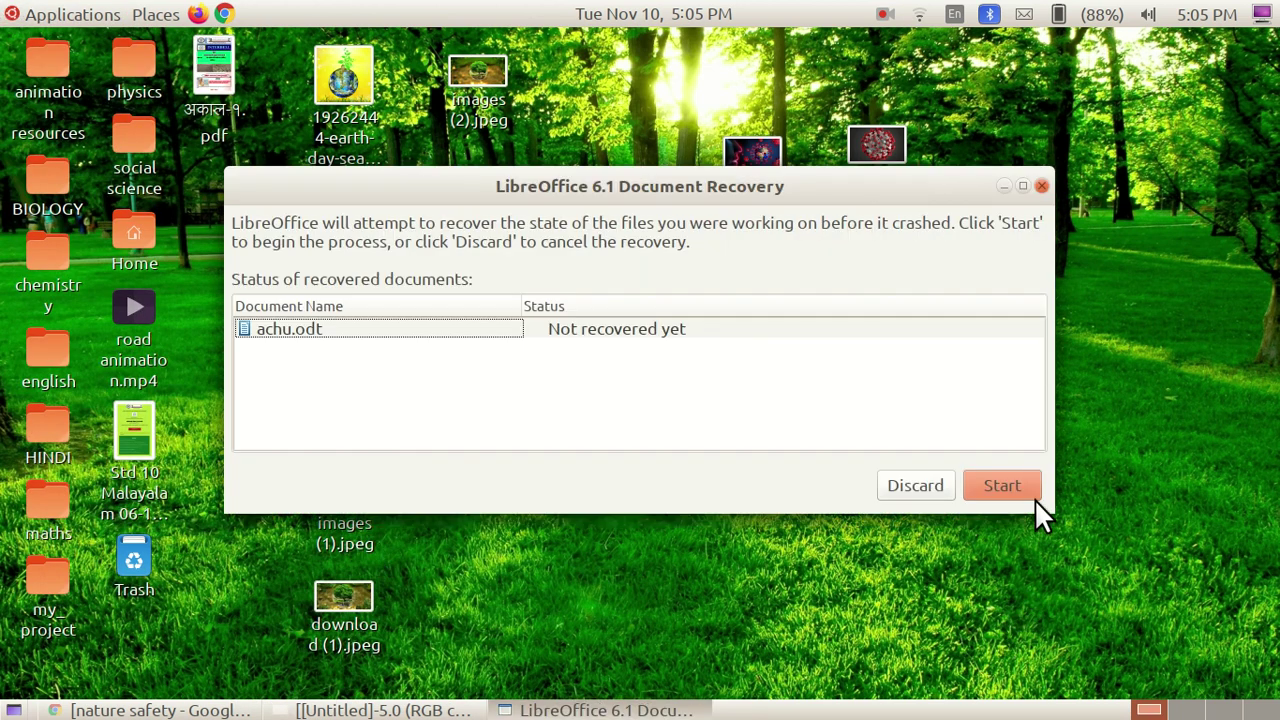
click(992, 490)
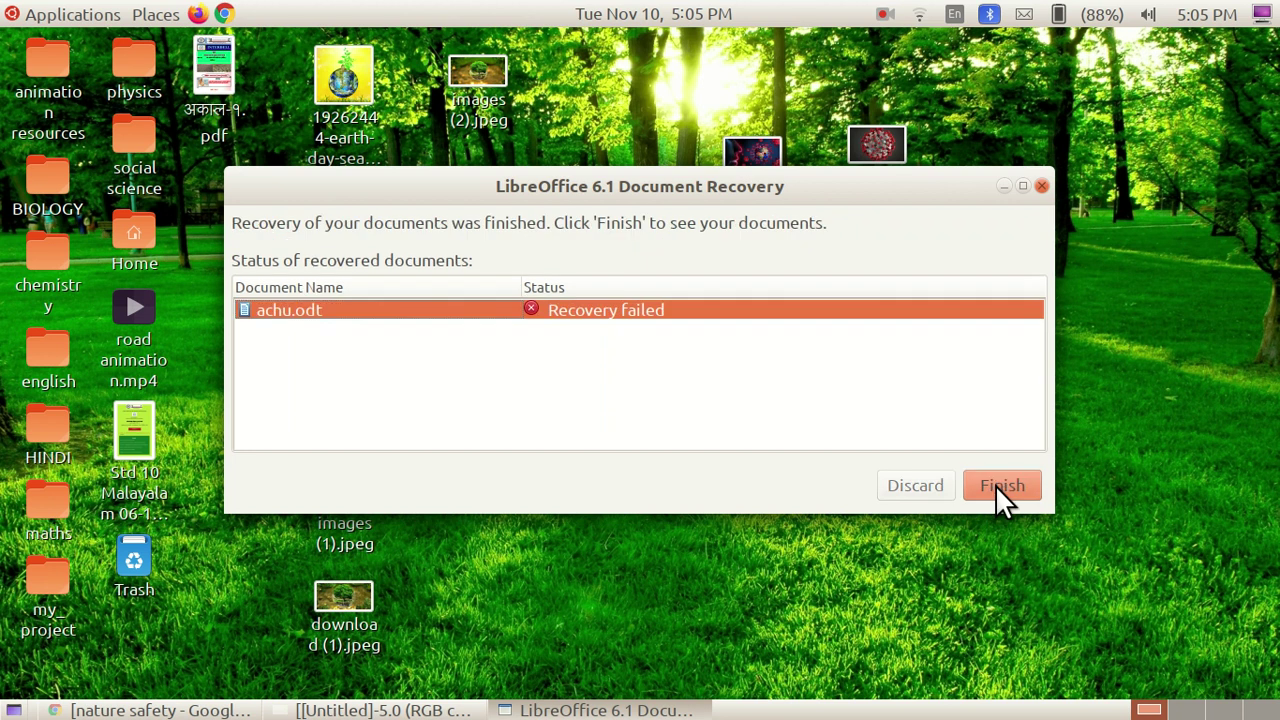
click(996, 488)
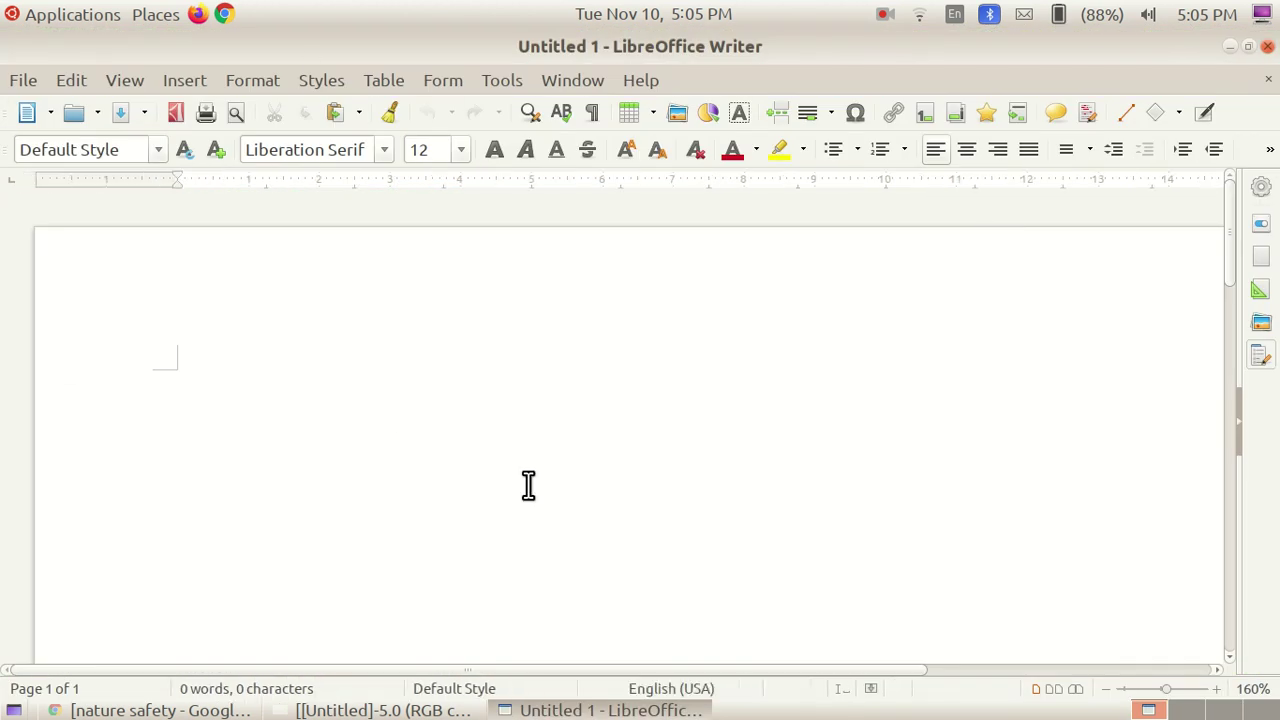
click(698, 711)
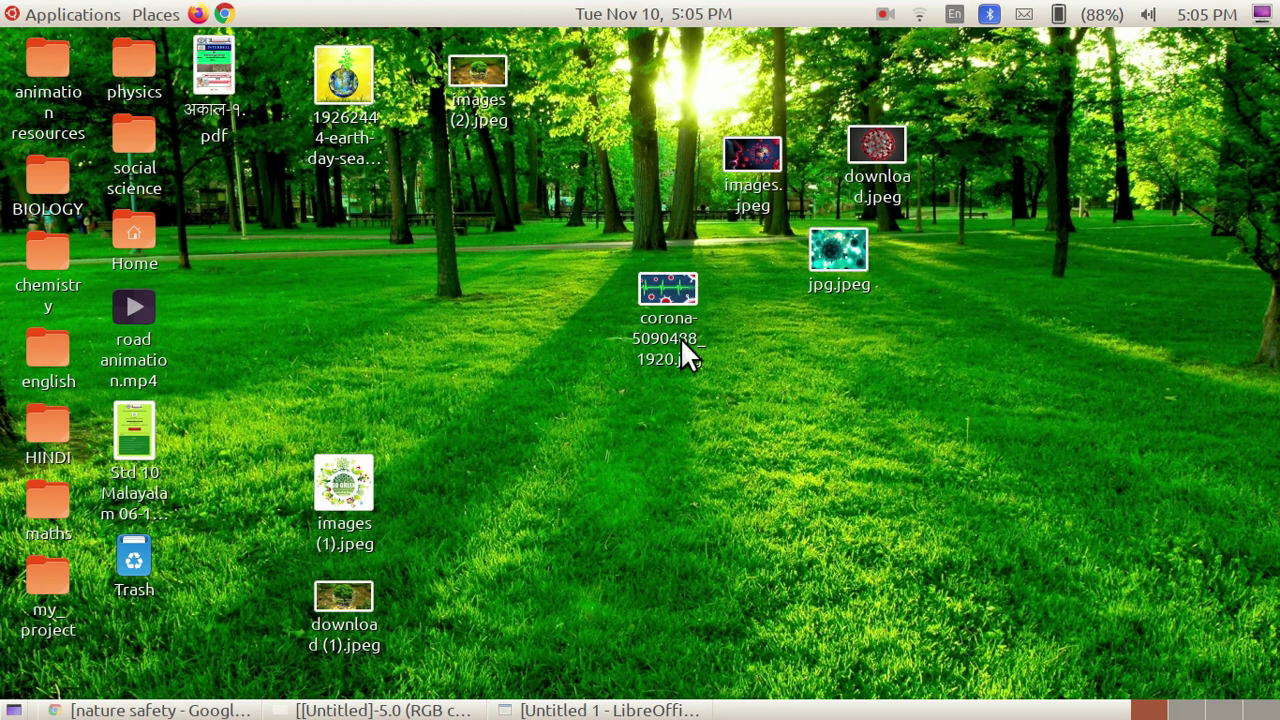
click(600, 710)
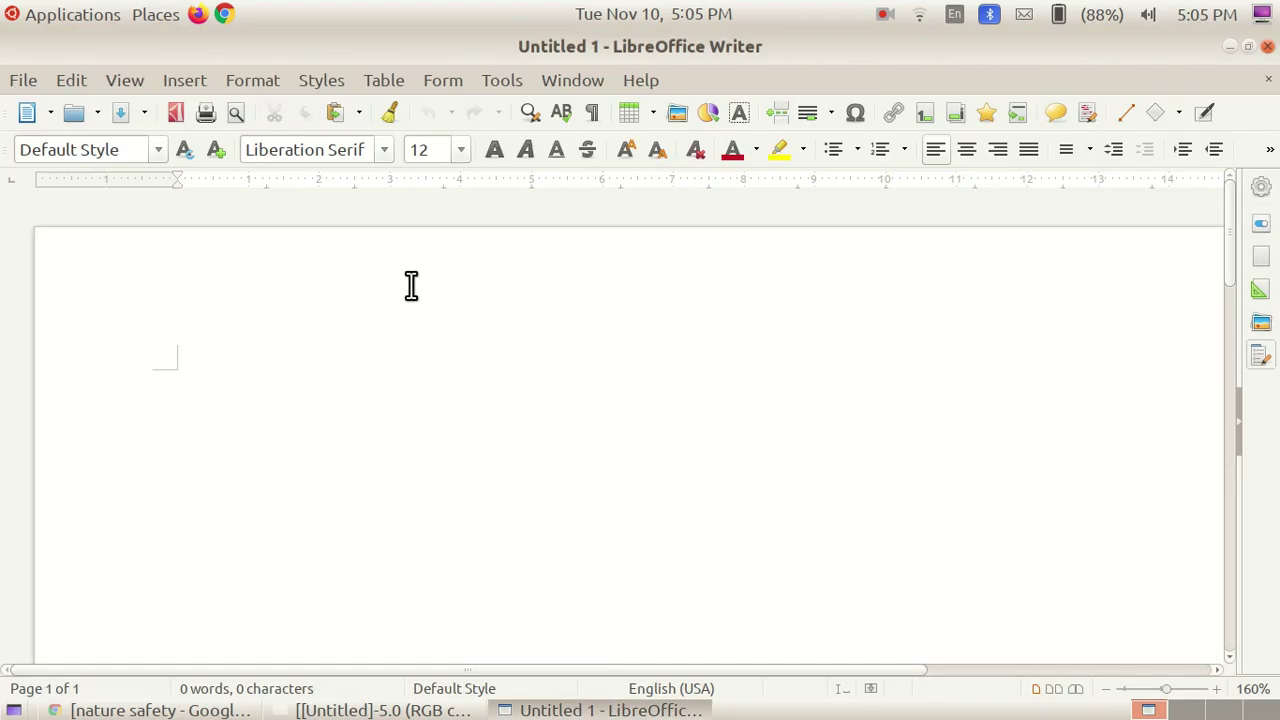
Insert the image corona-5090488_1920.jpg from the Desktop into the document.
click(188, 78)
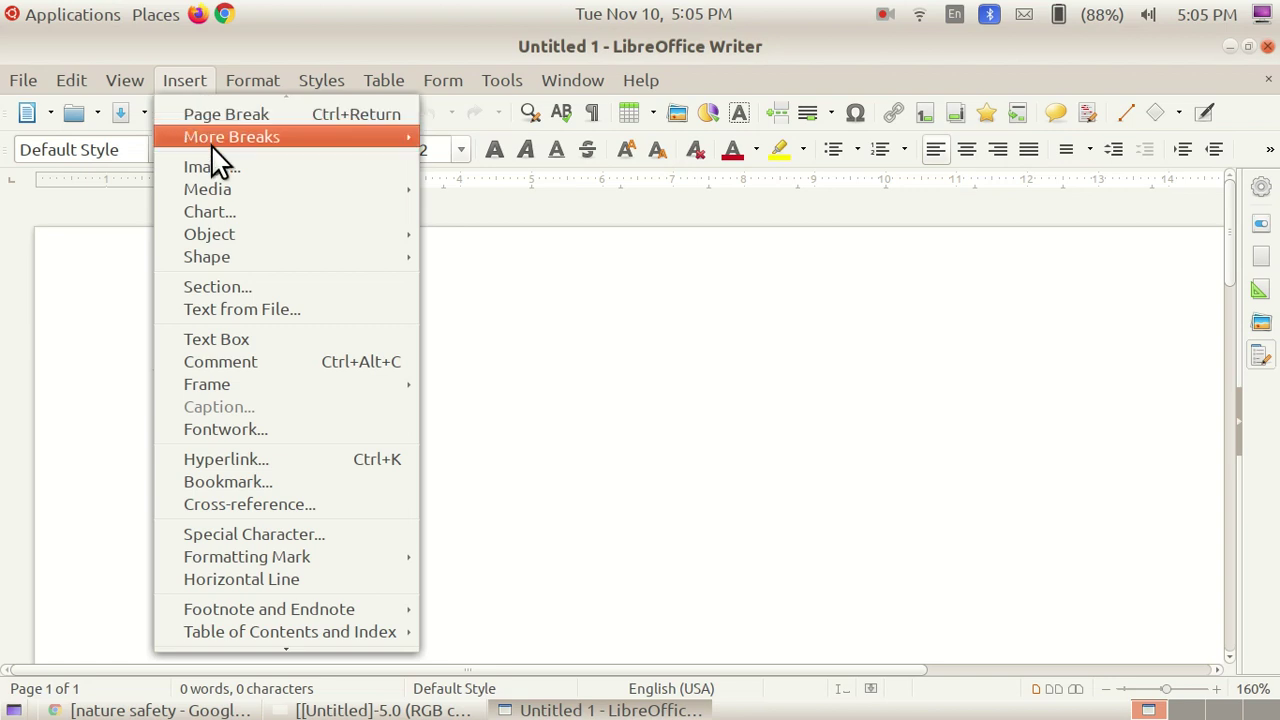
click(223, 170)
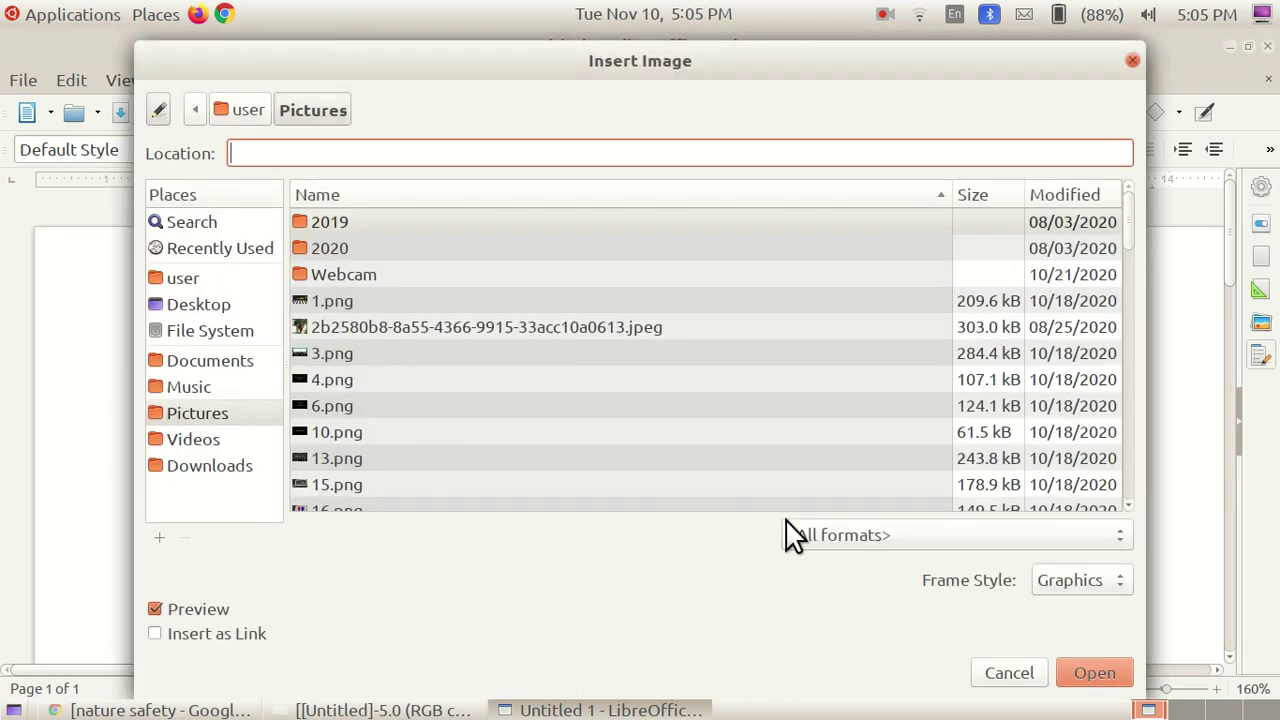
click(232, 305)
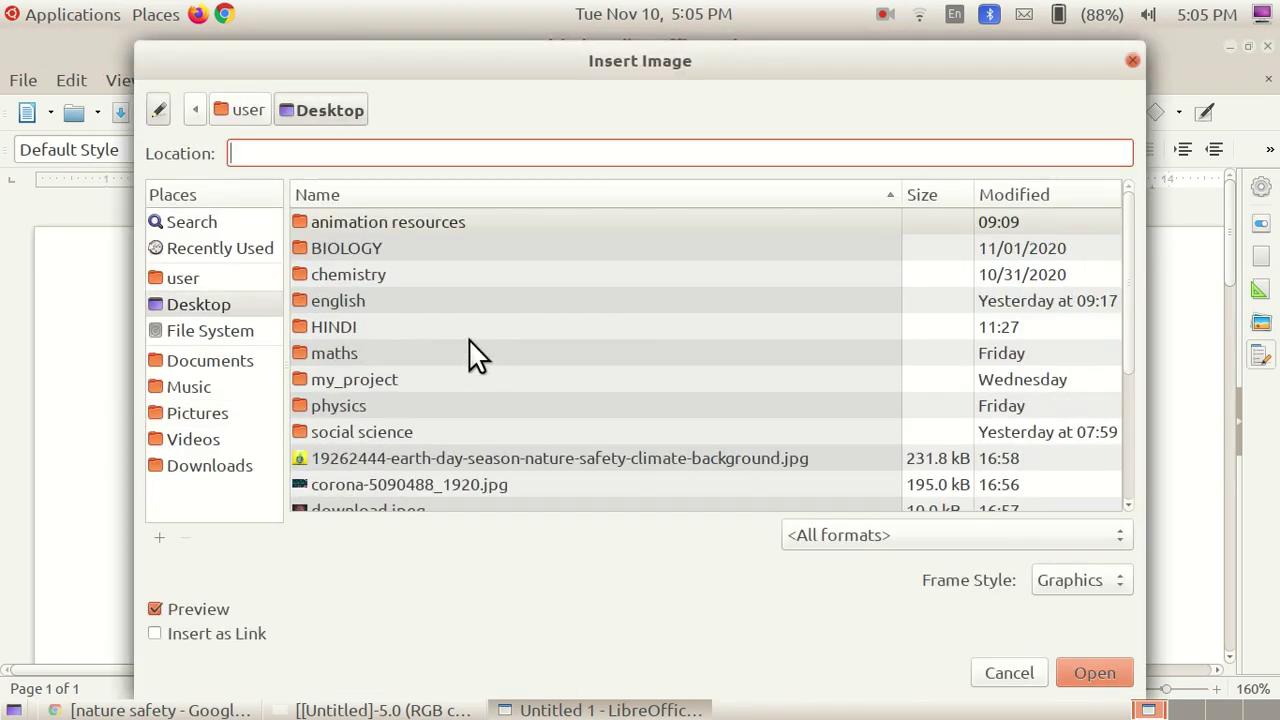
scroll(470, 350, down, 3)
click(401, 295)
click(401, 303)
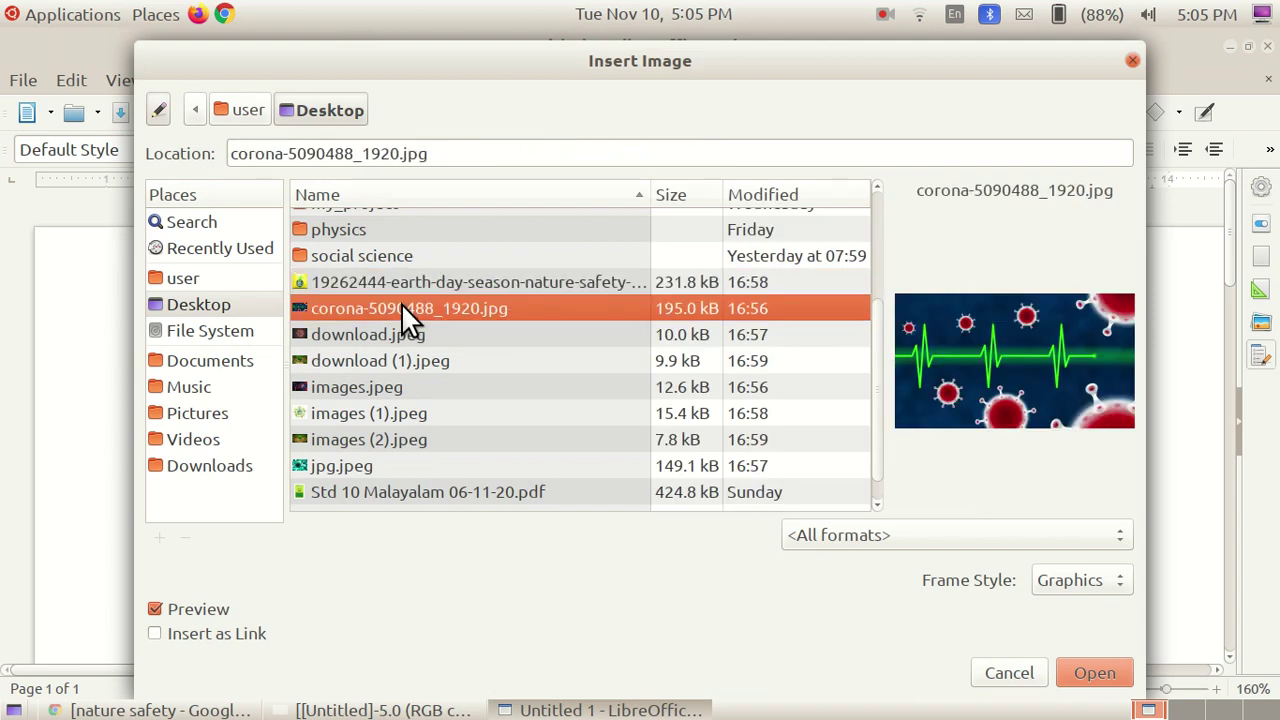
click(1088, 672)
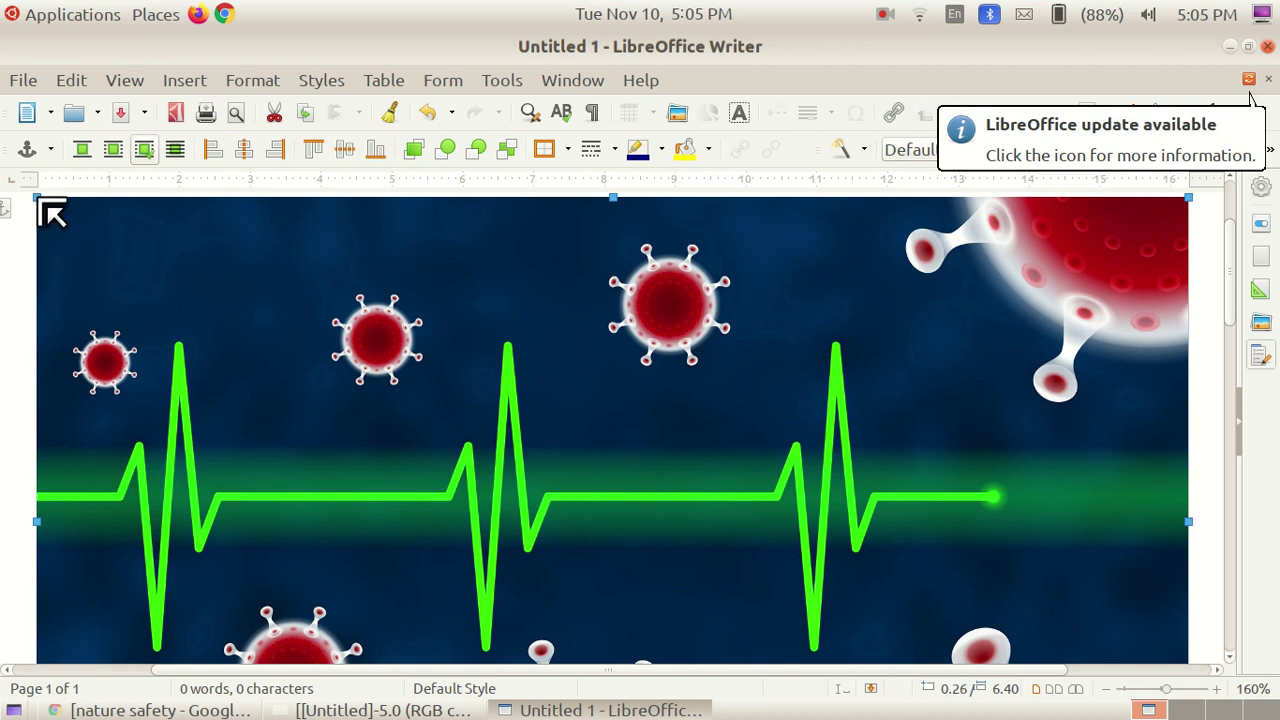
Shrink the heartbeat corona image proportionally to about 1.4 inches wide, place it near the middle of the page and deselect it.
drag(42, 203, 1014, 597)
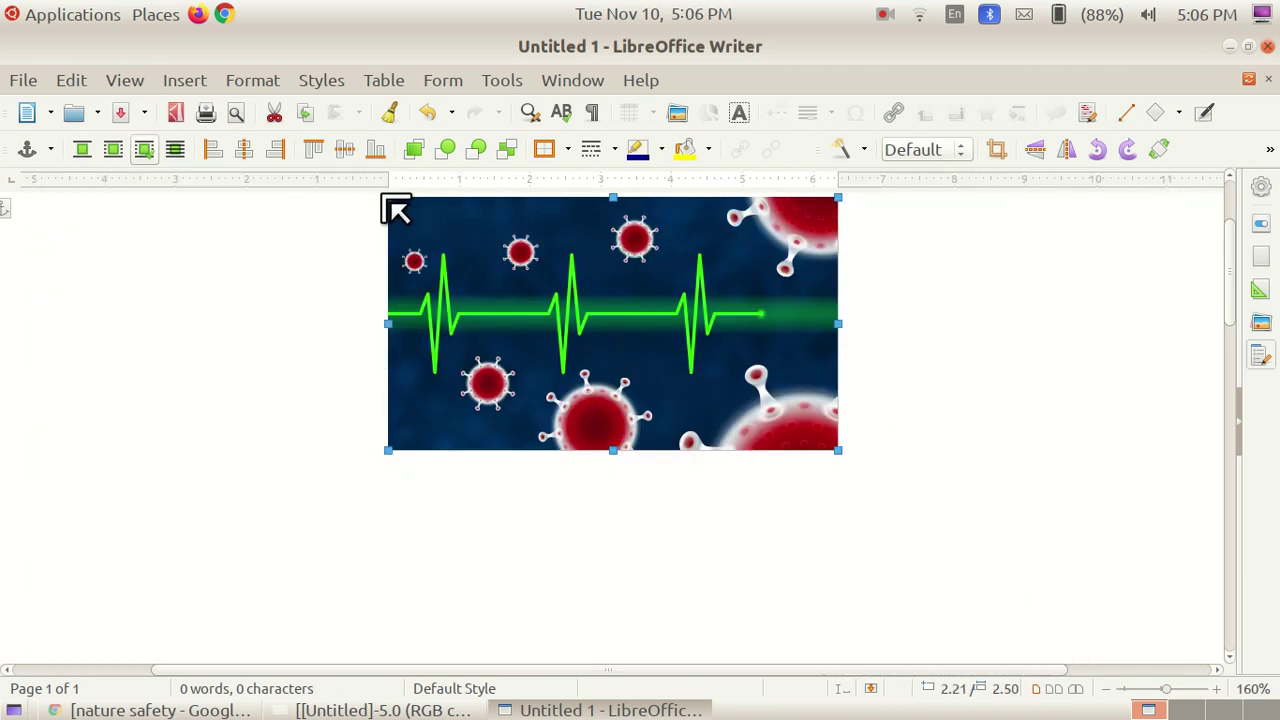
drag(390, 200, 440, 458)
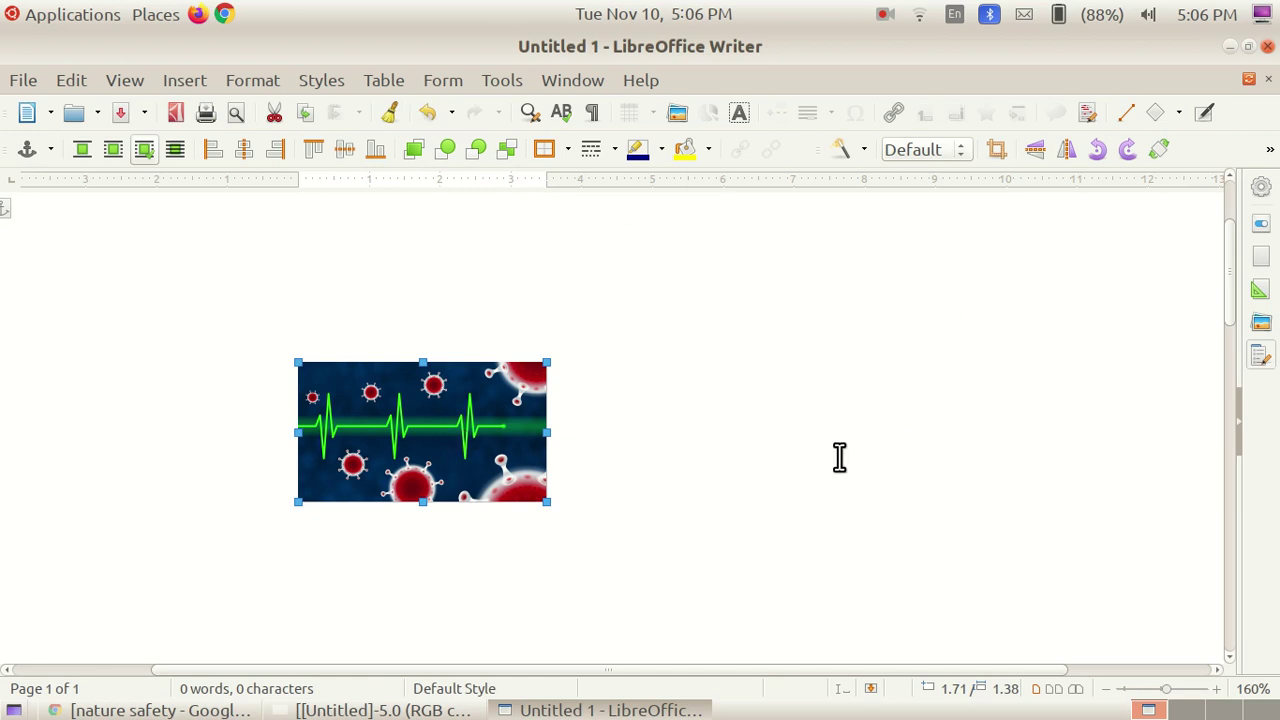
click(830, 407)
Insert the image download.jpeg from the Desktop into the document.
click(174, 78)
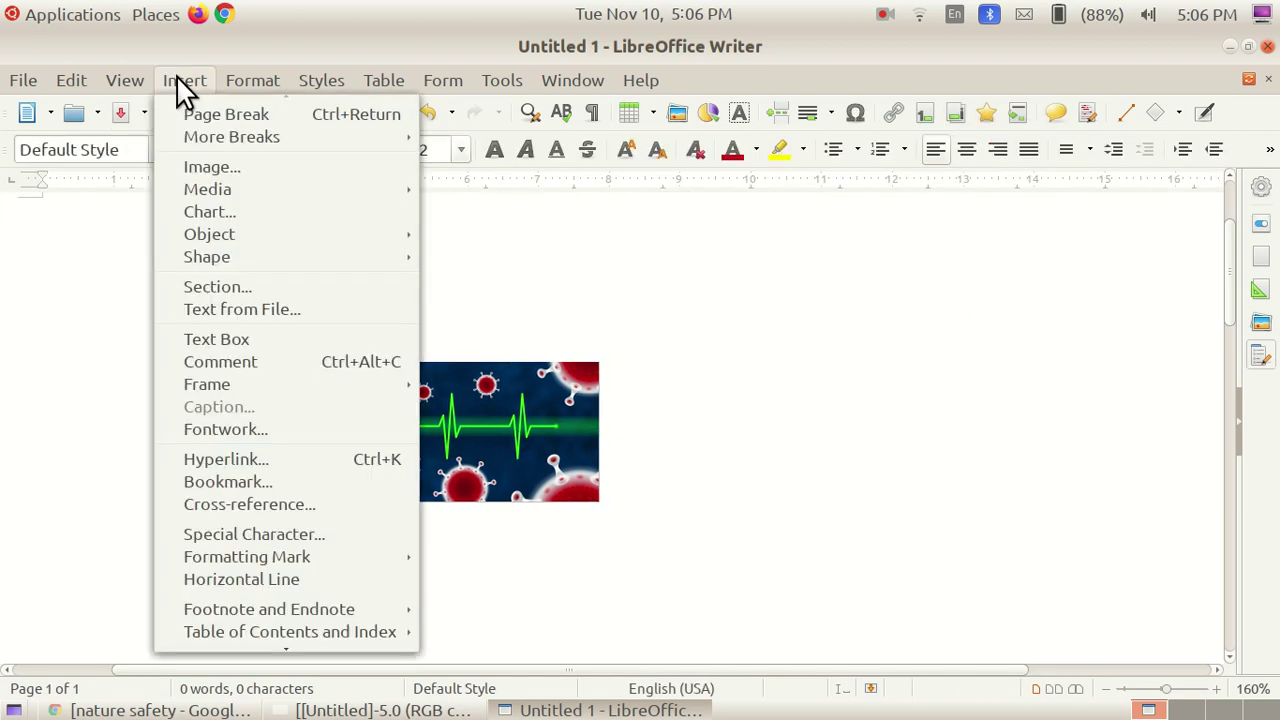
click(210, 170)
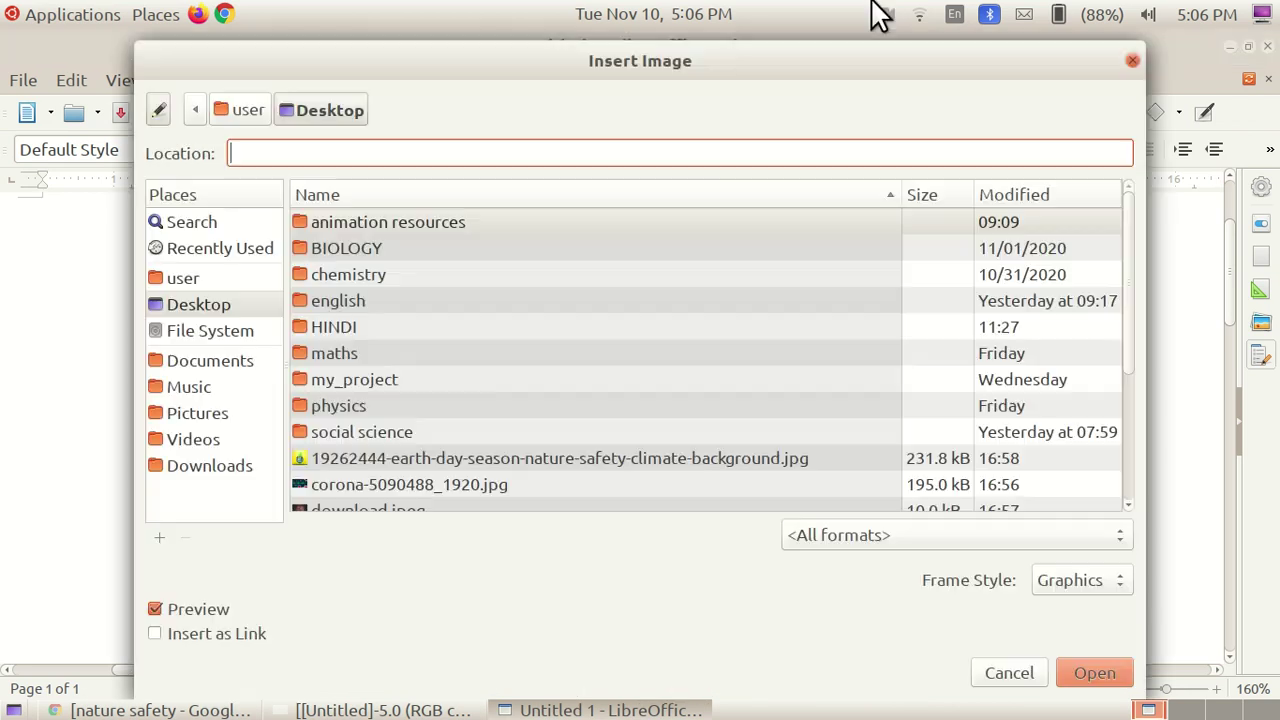
scroll(444, 439, down, 2)
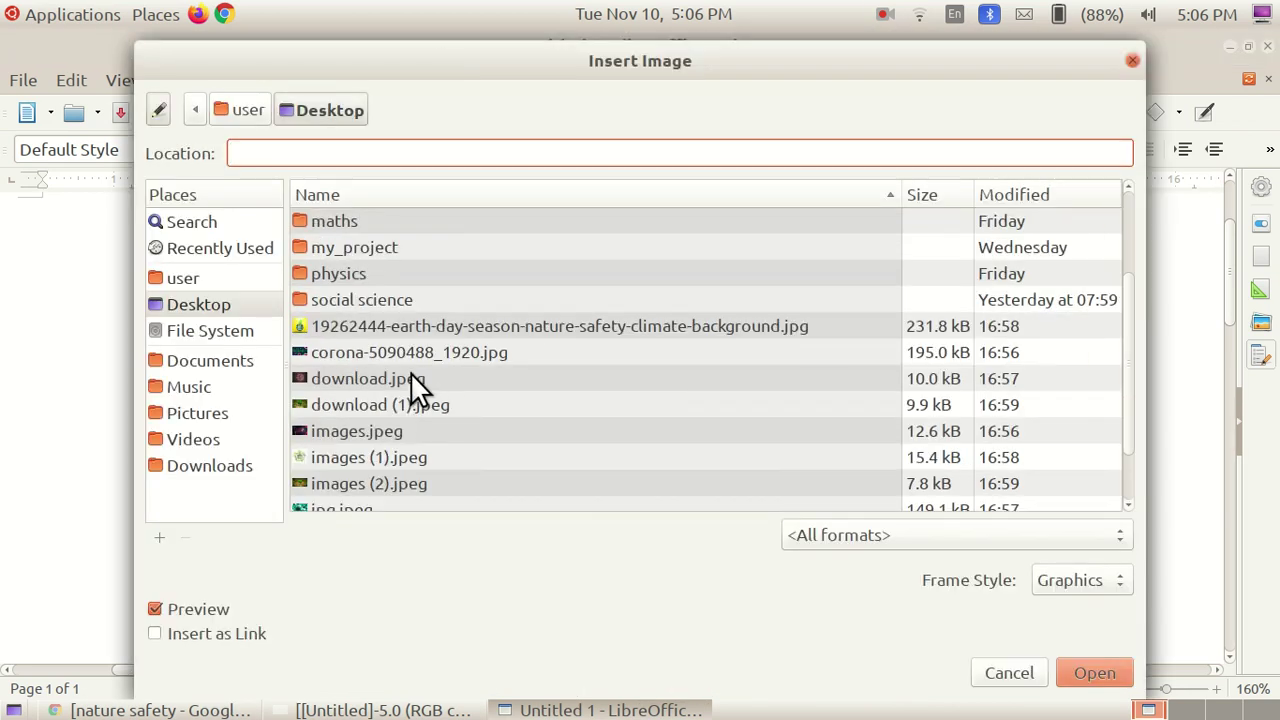
click(404, 380)
click(1110, 678)
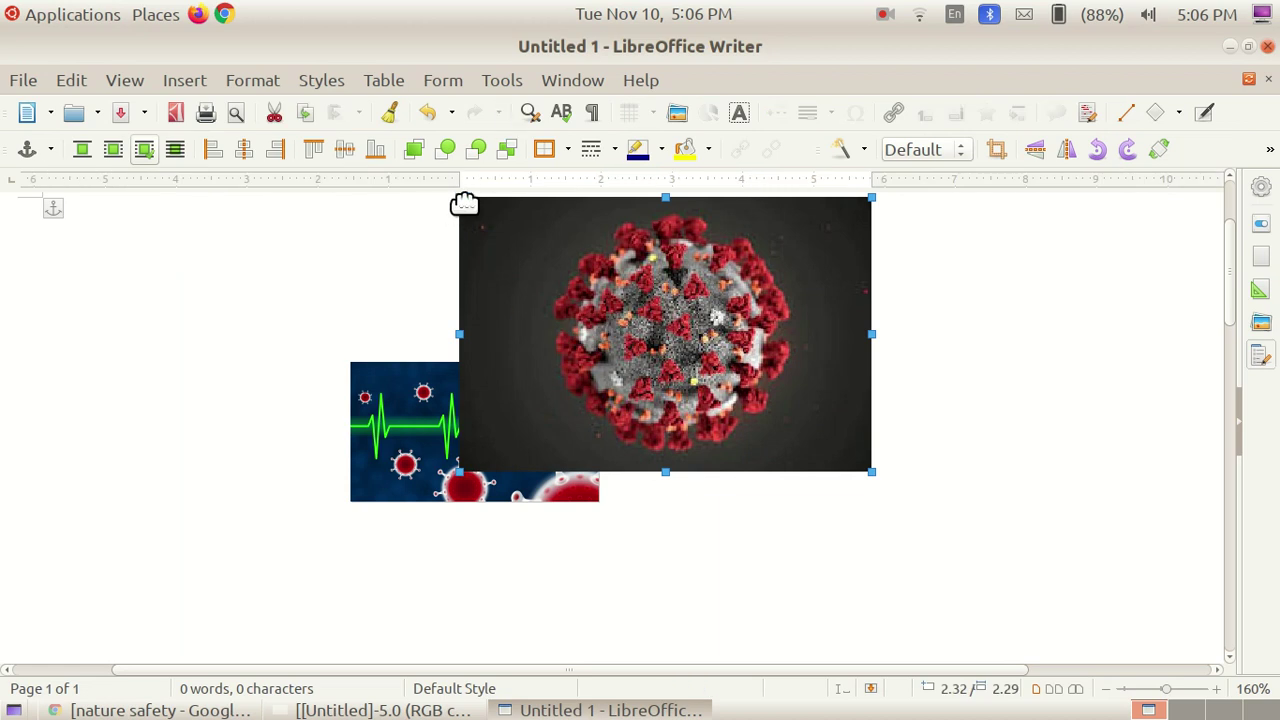
Resize the dark virus image to the heartbeat image's height and about 1.3 inches wide, flush against that image's right edge.
drag(468, 207, 762, 449)
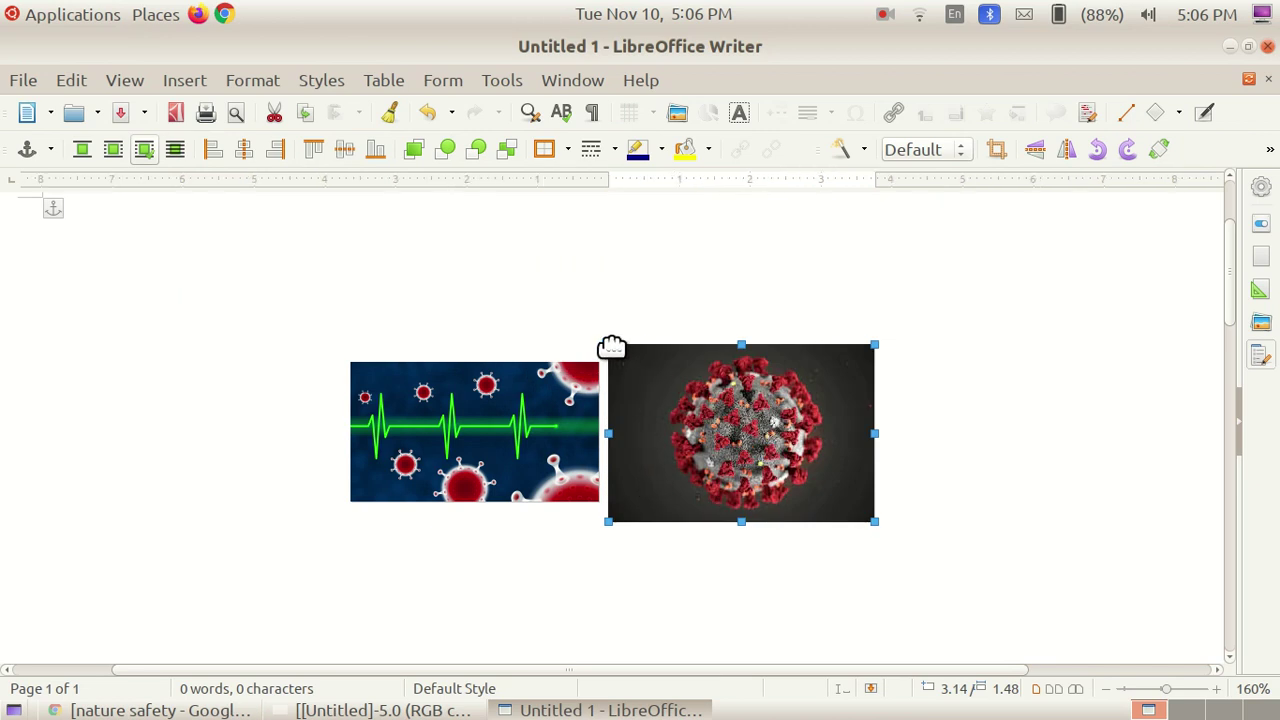
drag(608, 346, 608, 384)
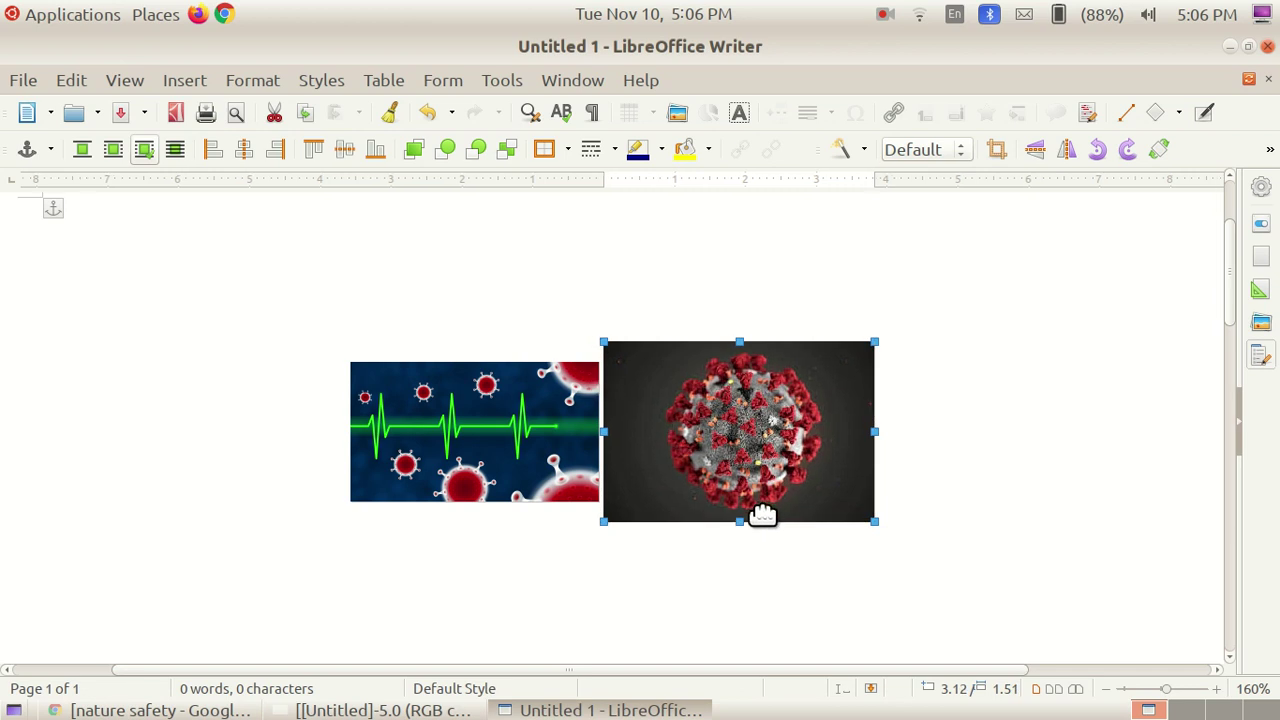
drag(740, 522, 738, 504)
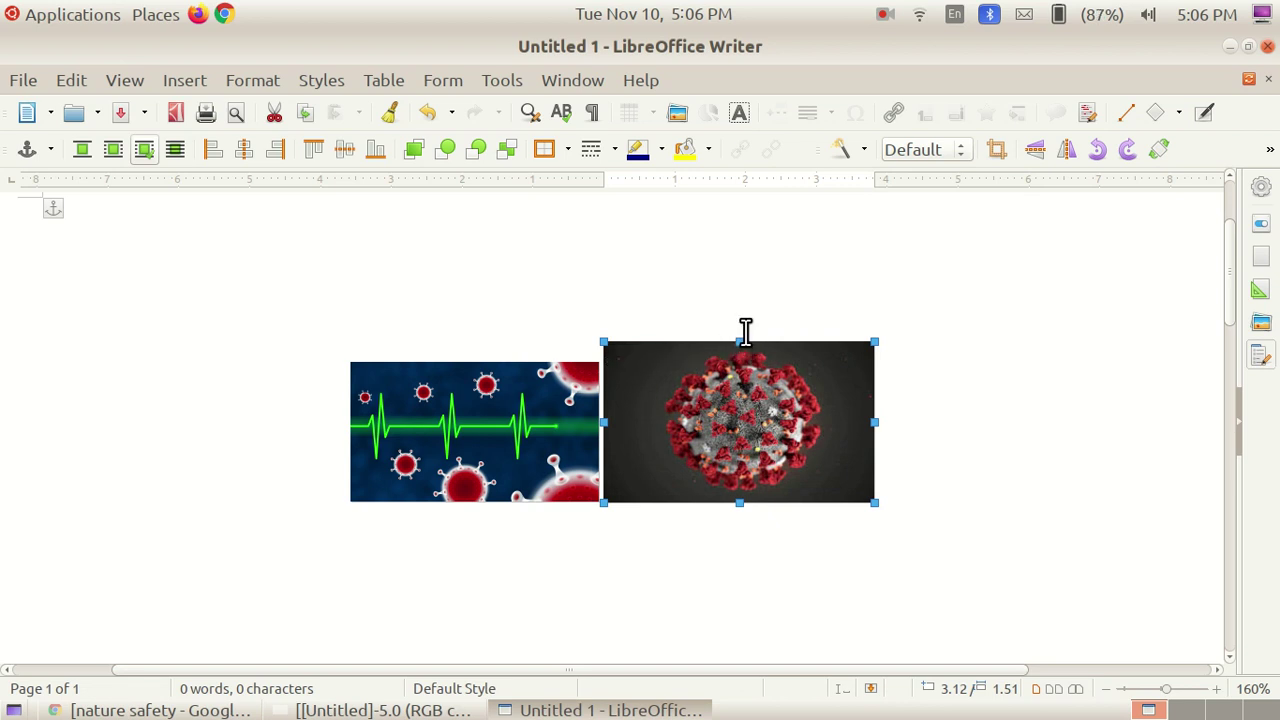
drag(740, 340, 727, 362)
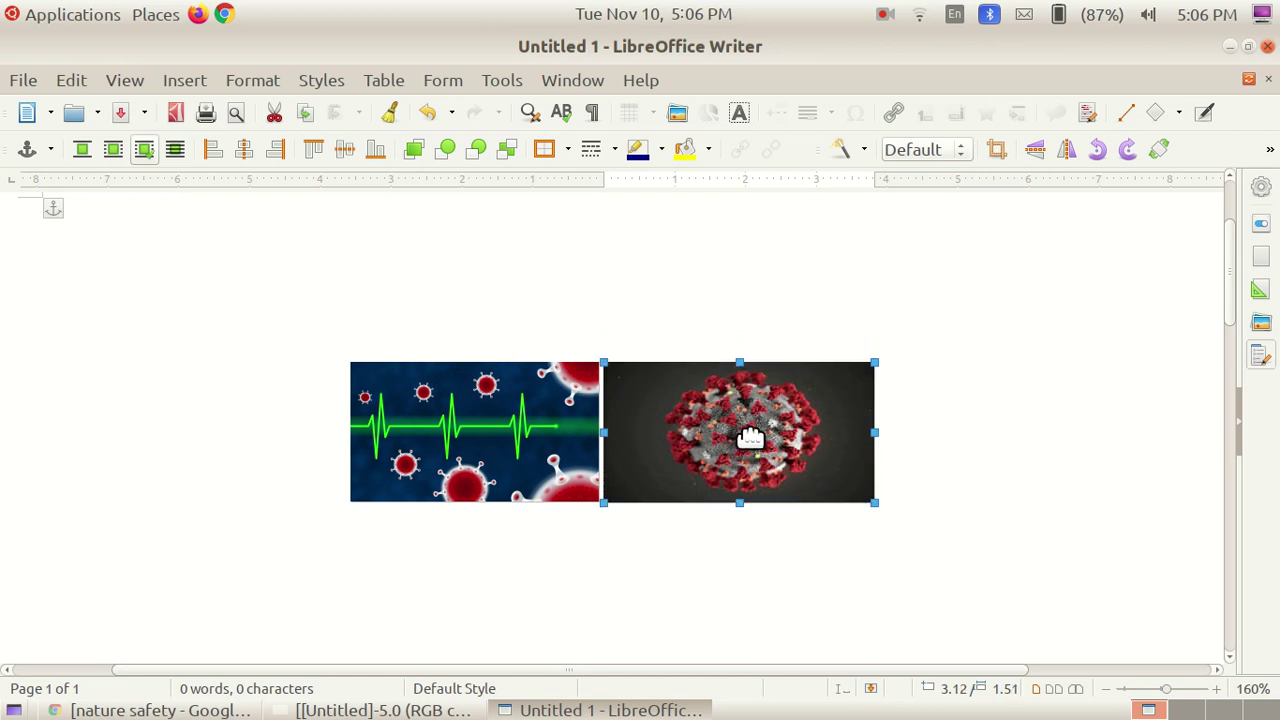
drag(752, 437, 743, 437)
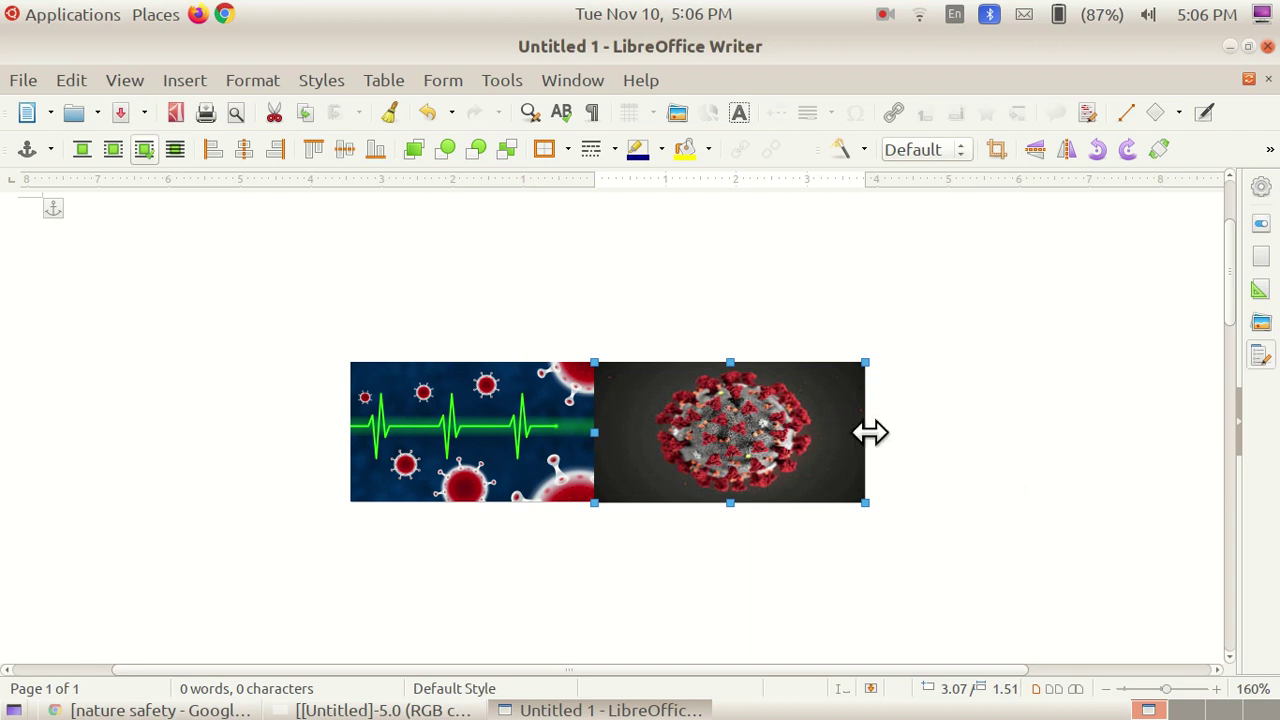
drag(865, 432, 829, 432)
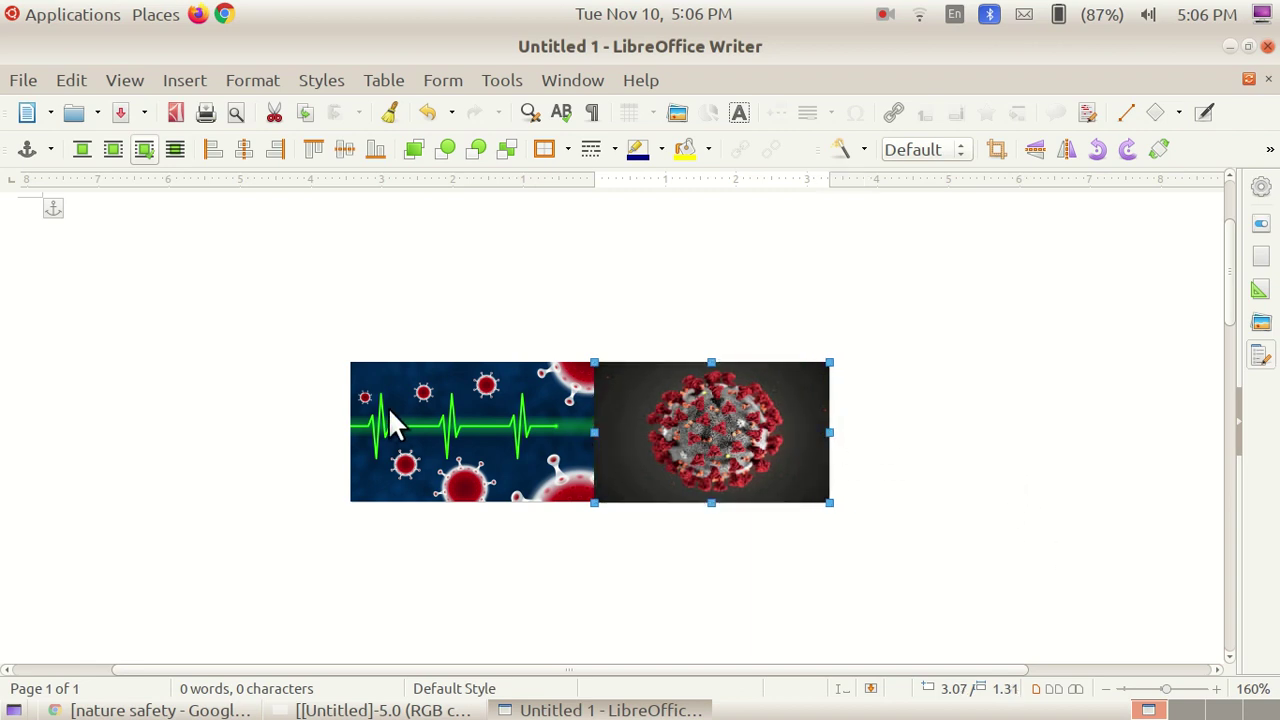
click(721, 642)
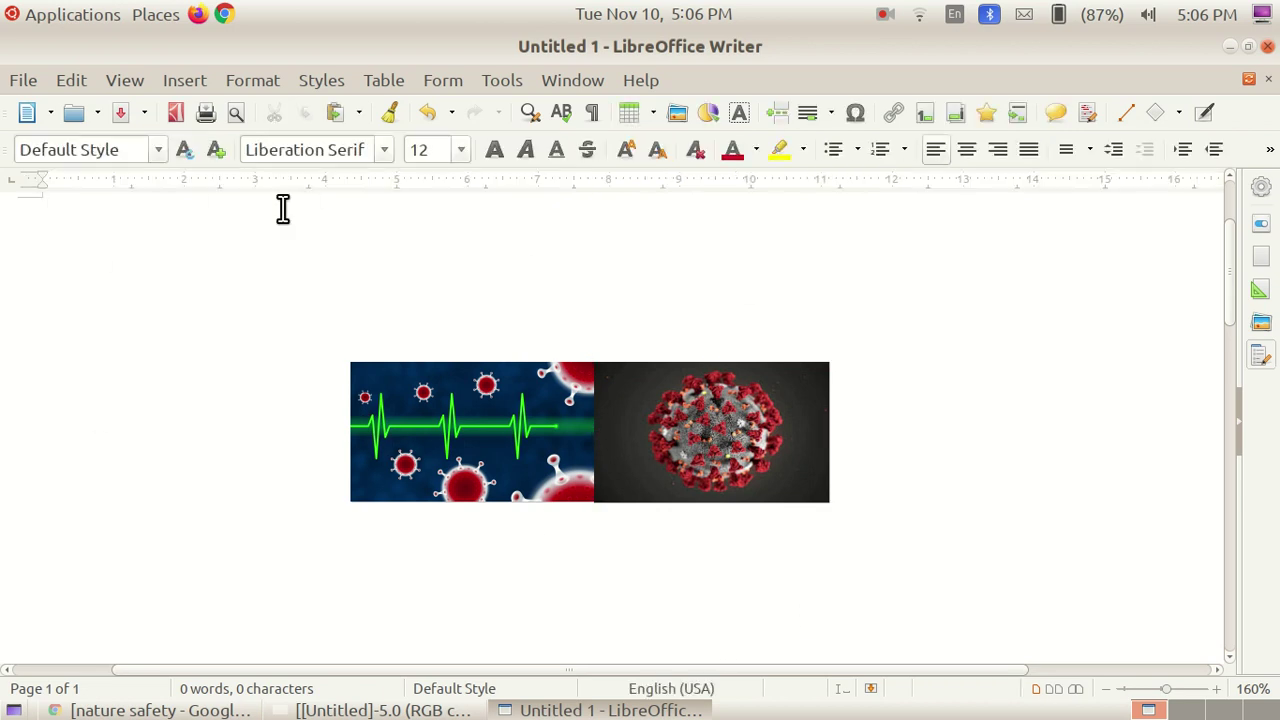
Insert the image images.jpeg from the Desktop into the document.
scroll(846, 500, up, 2)
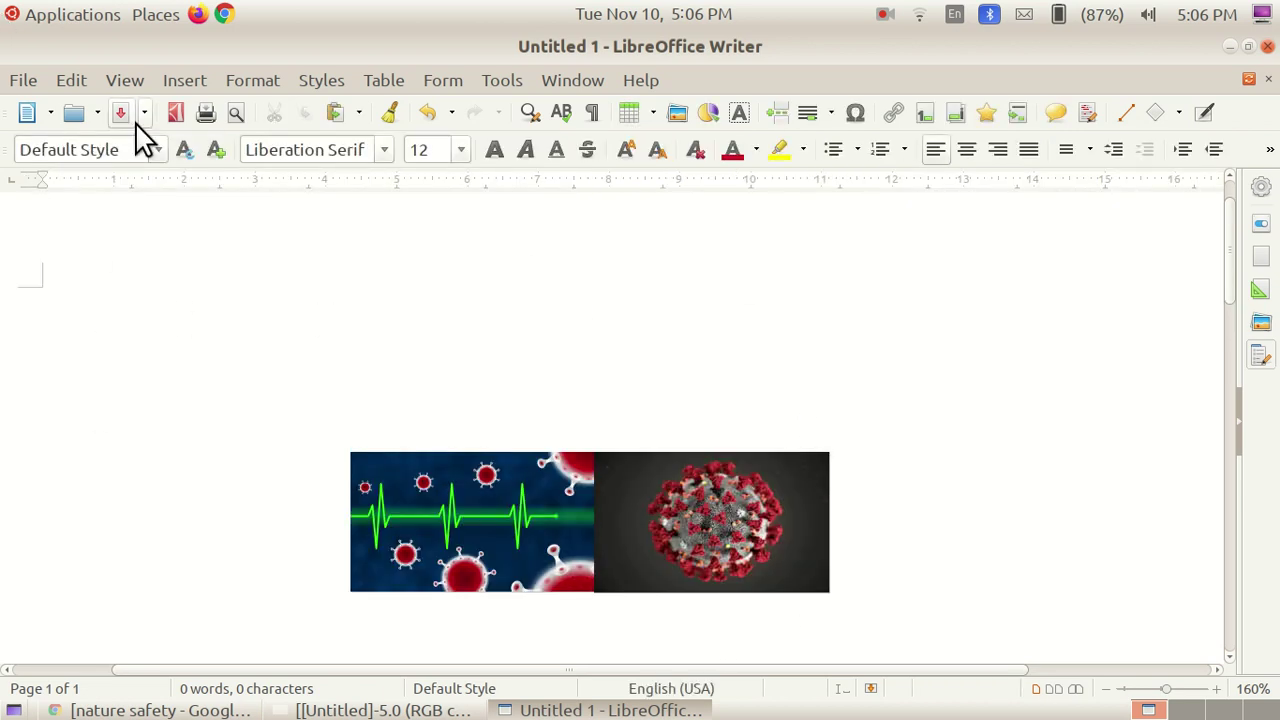
click(190, 80)
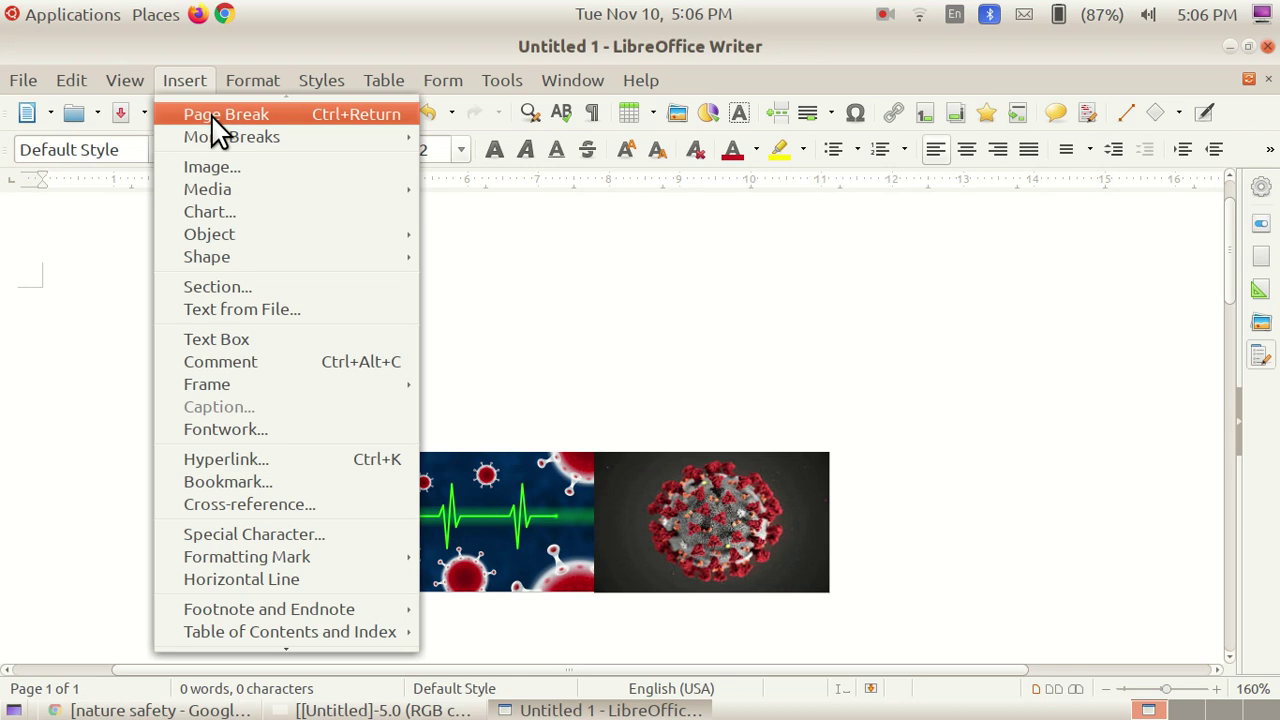
click(240, 166)
scroll(450, 415, down, 3)
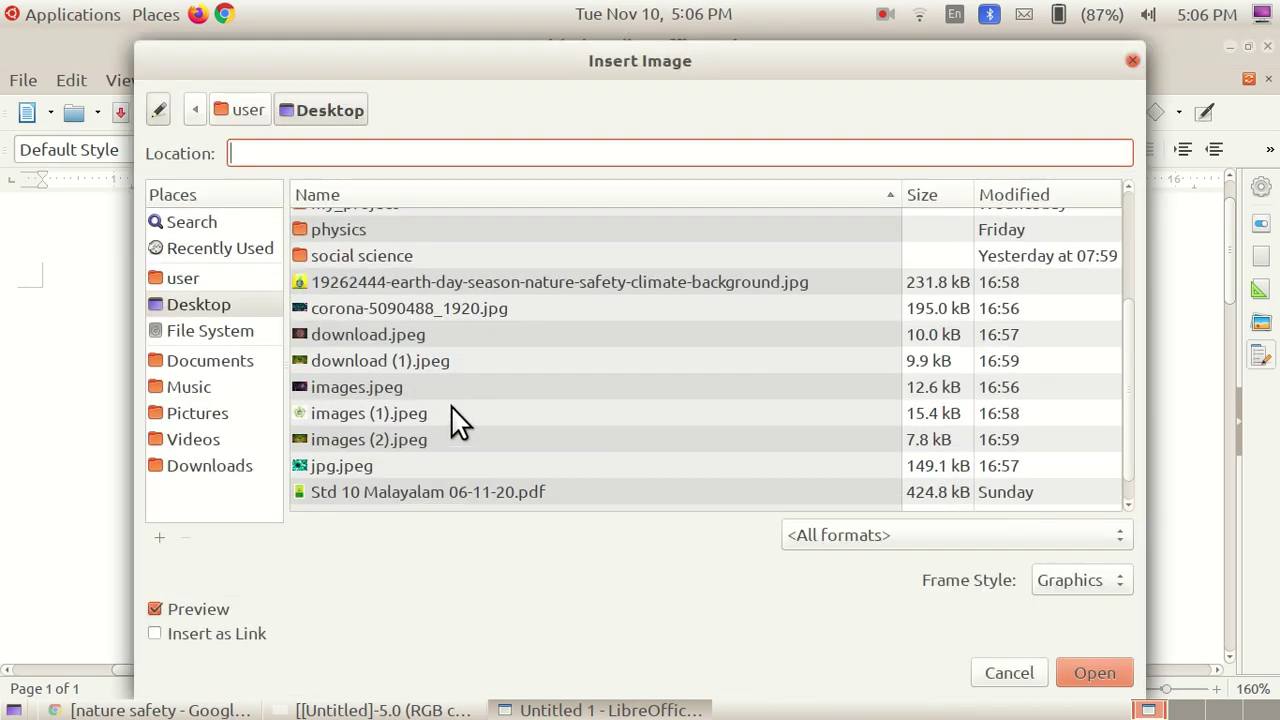
click(409, 387)
click(1095, 673)
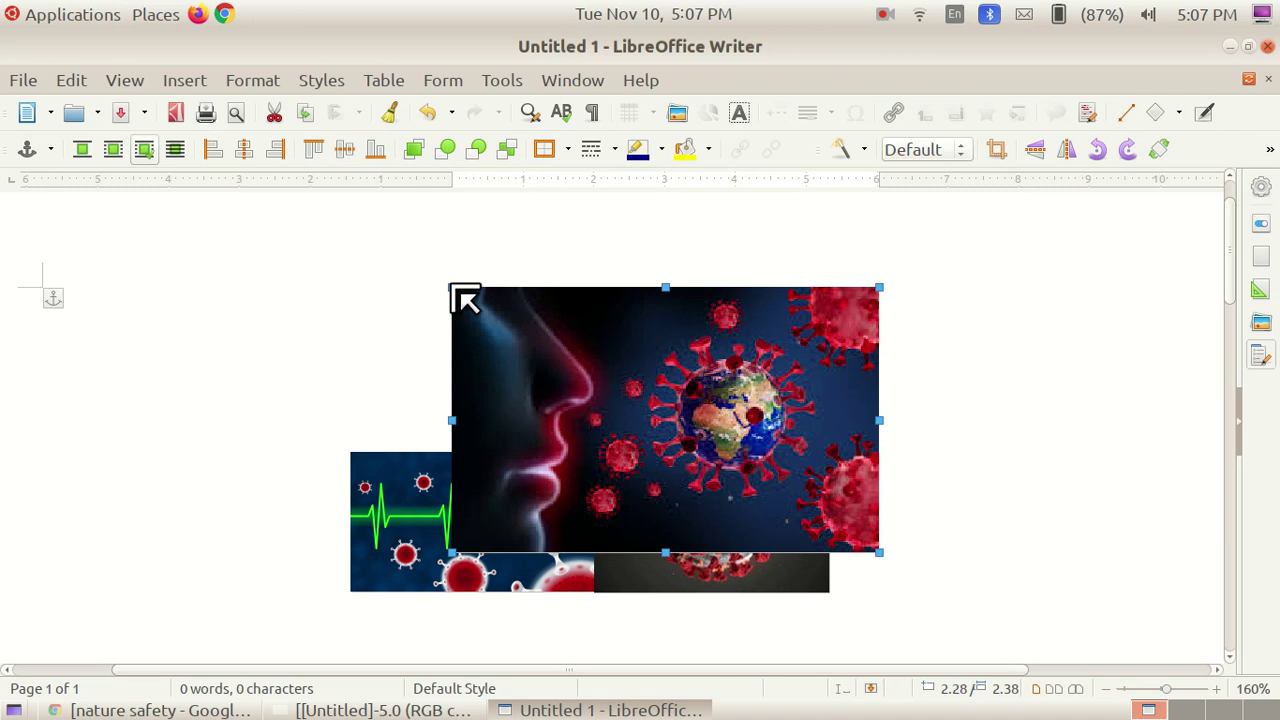
Shrink the face-and-globe image to about 1.3 inches wide and place it directly above the heartbeat image, aligned to its left edge.
drag(465, 298, 674, 411)
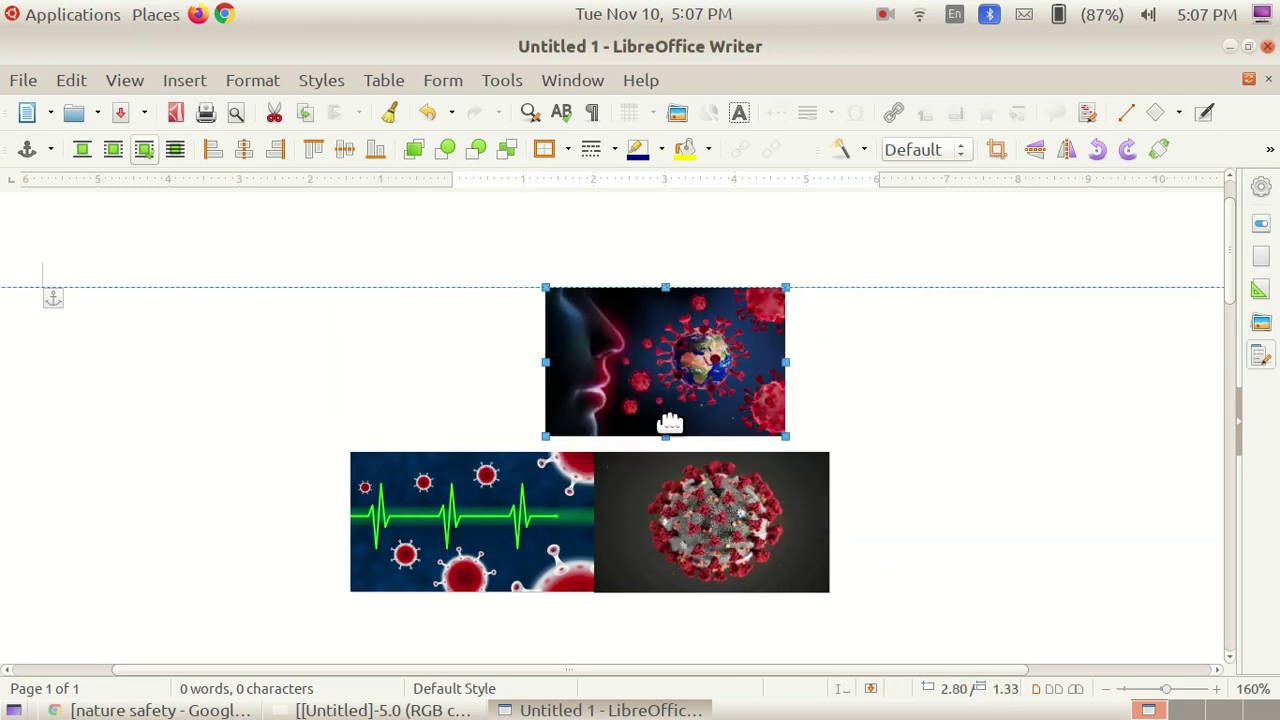
drag(666, 366, 476, 390)
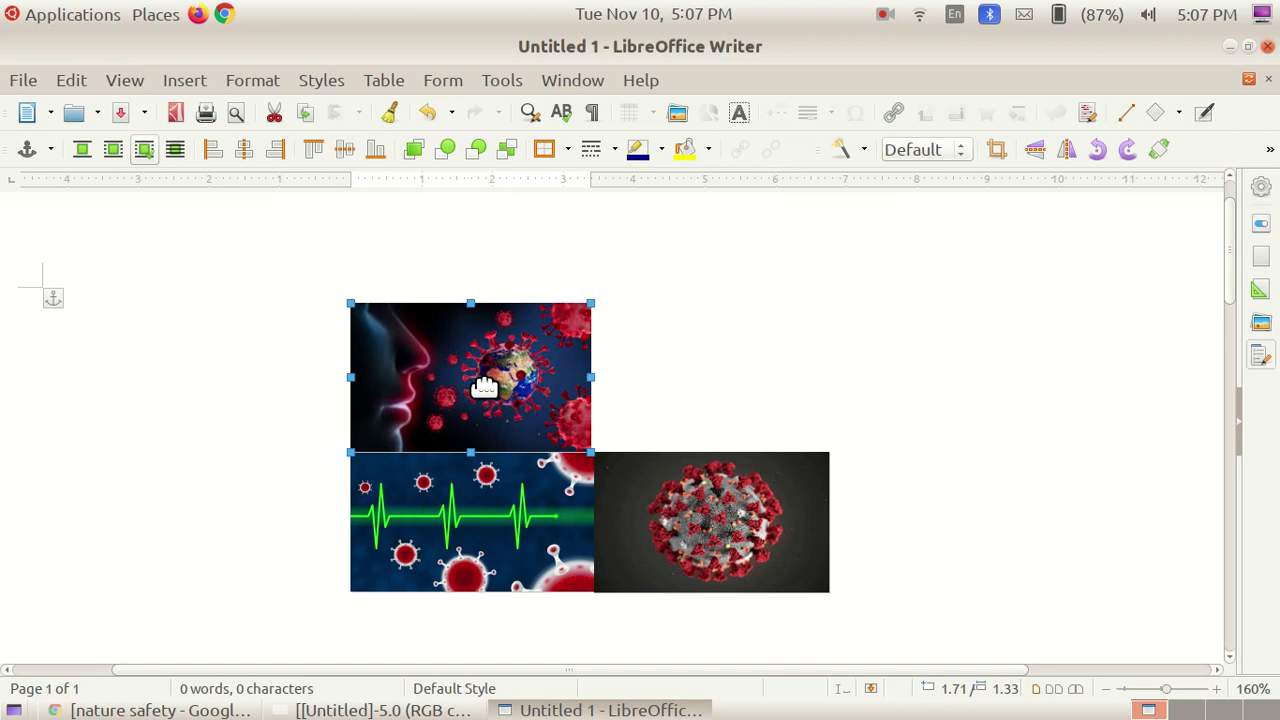
click(1003, 485)
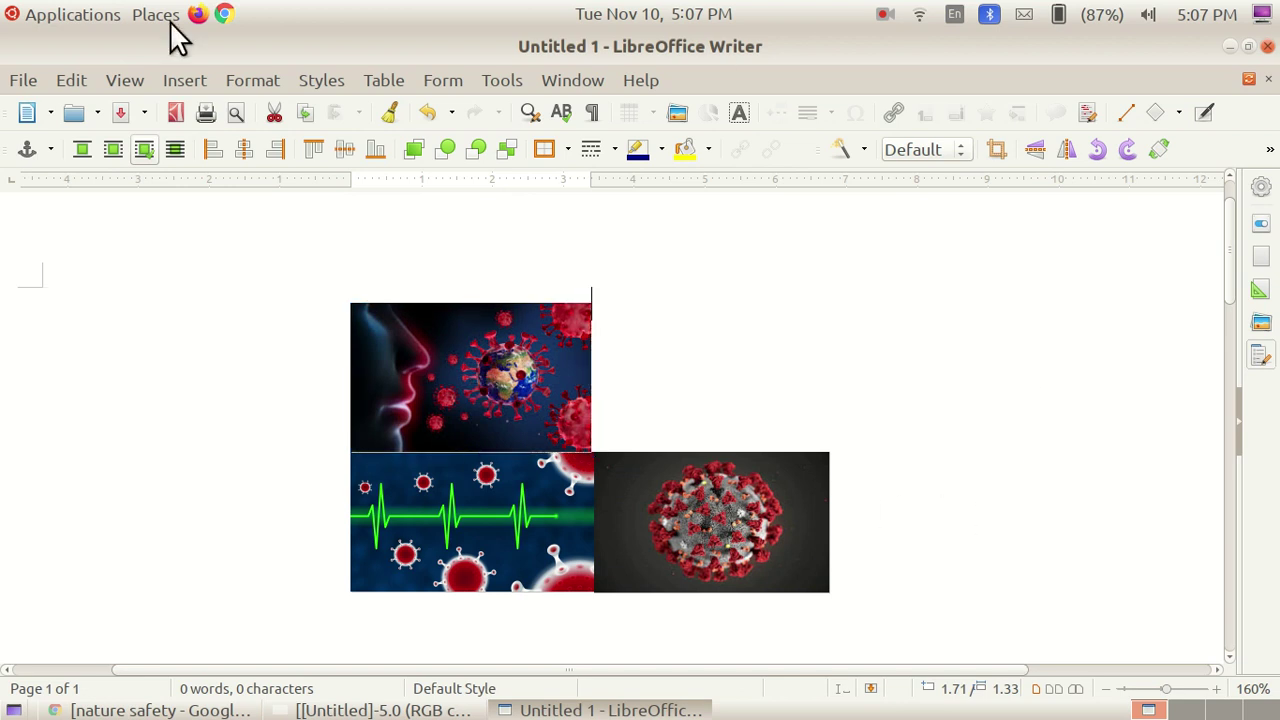
Insert the image jpg.jpeg from the Desktop into the document.
click(172, 80)
click(195, 162)
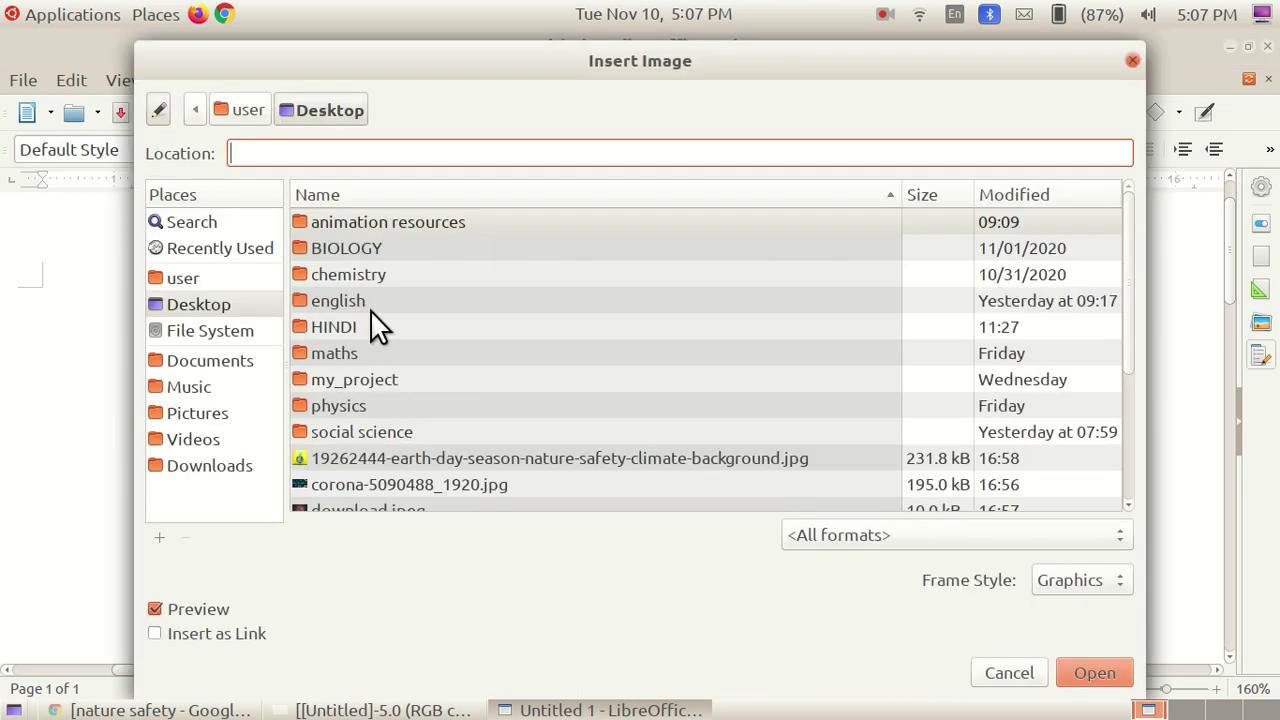
scroll(319, 390, down, 3)
click(357, 388)
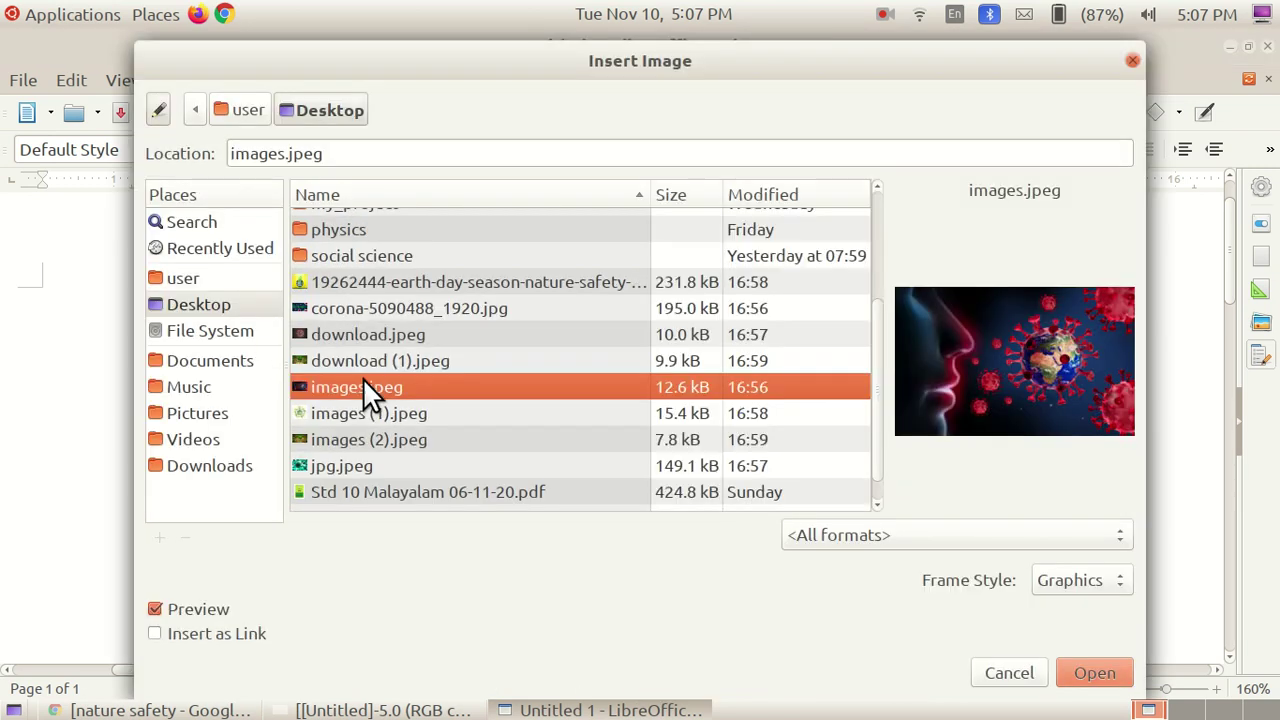
click(371, 363)
scroll(372, 355, down, 1)
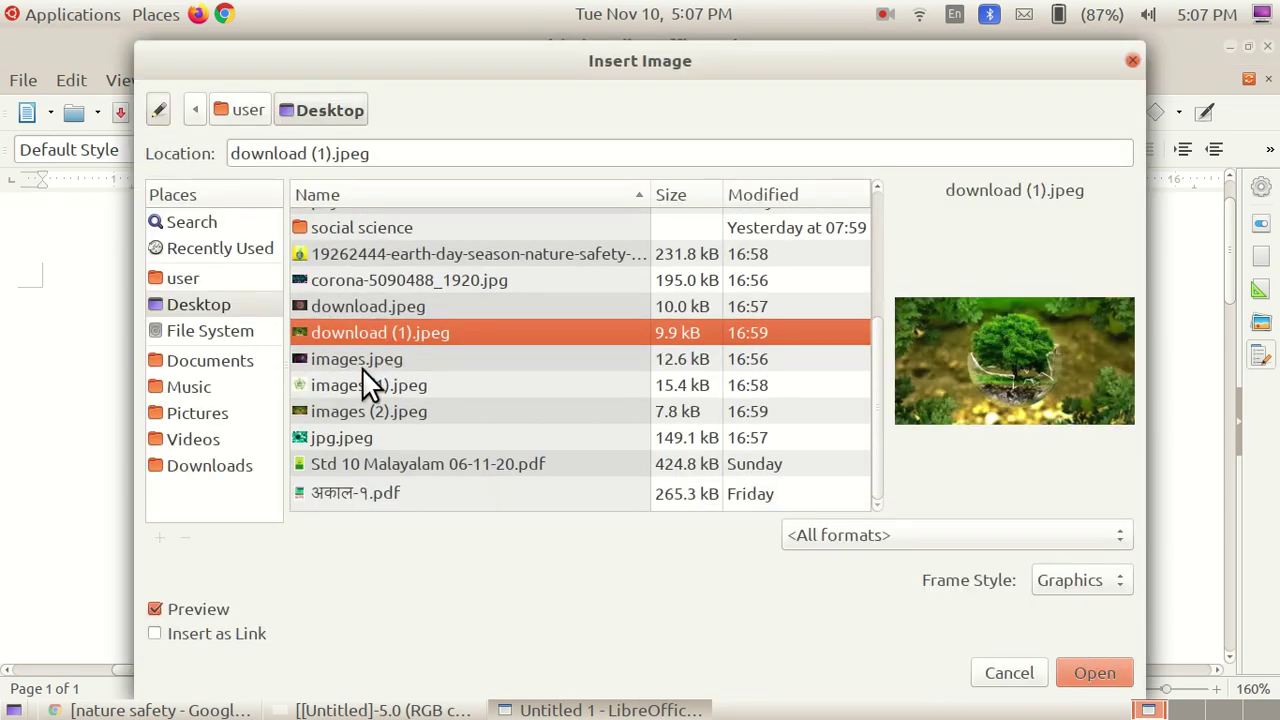
click(351, 438)
click(1078, 676)
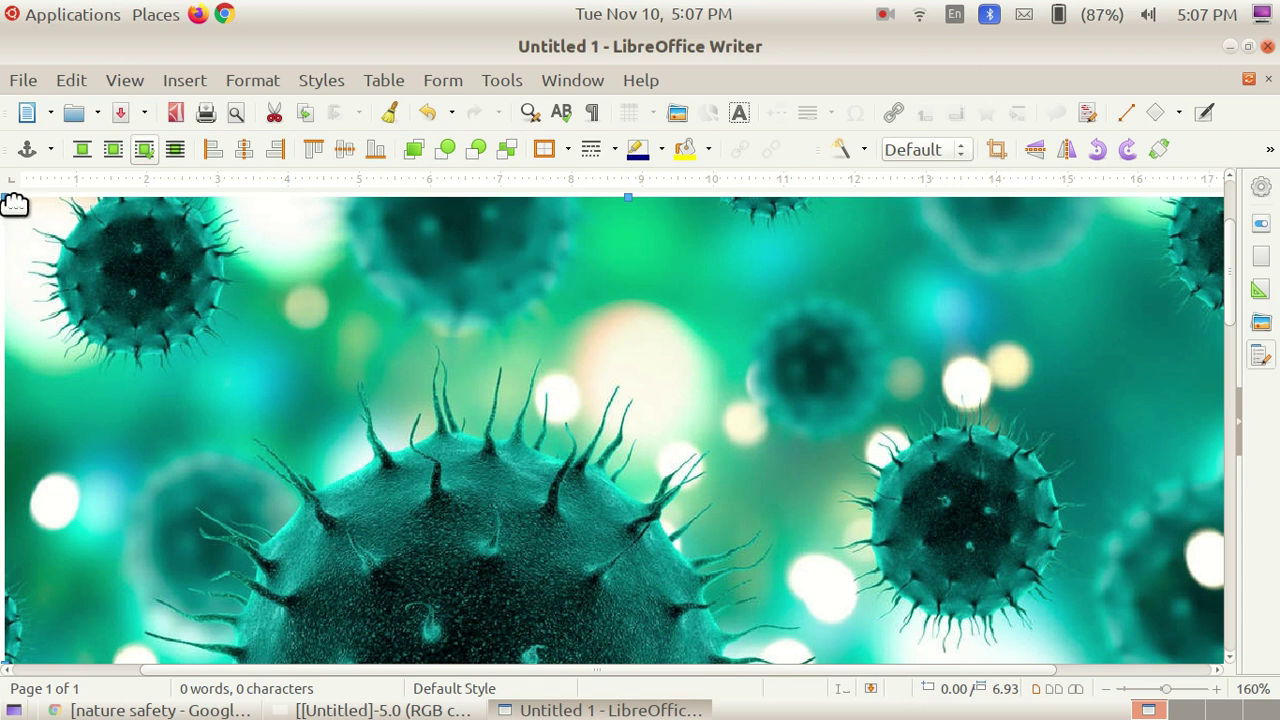
Shrink the green virus image and place it directly above the dark virus image, beside the face-and-globe image.
drag(5, 198, 1192, 624)
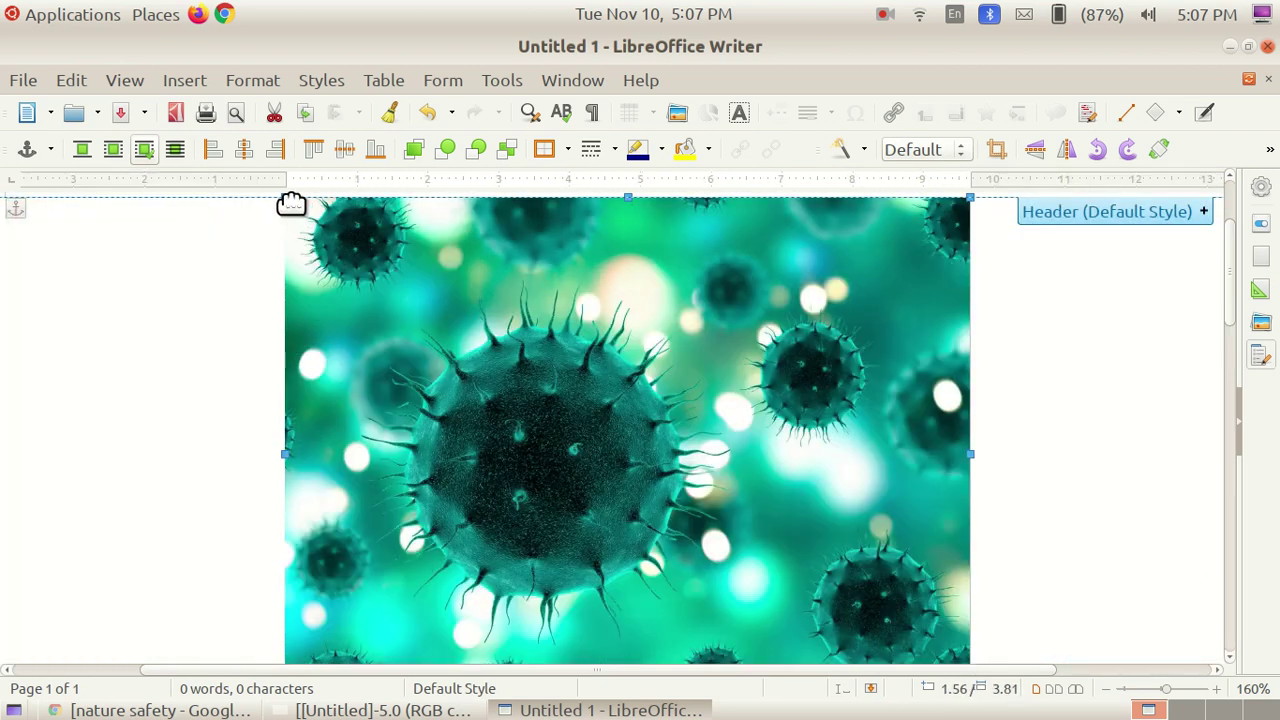
drag(294, 206, 742, 495)
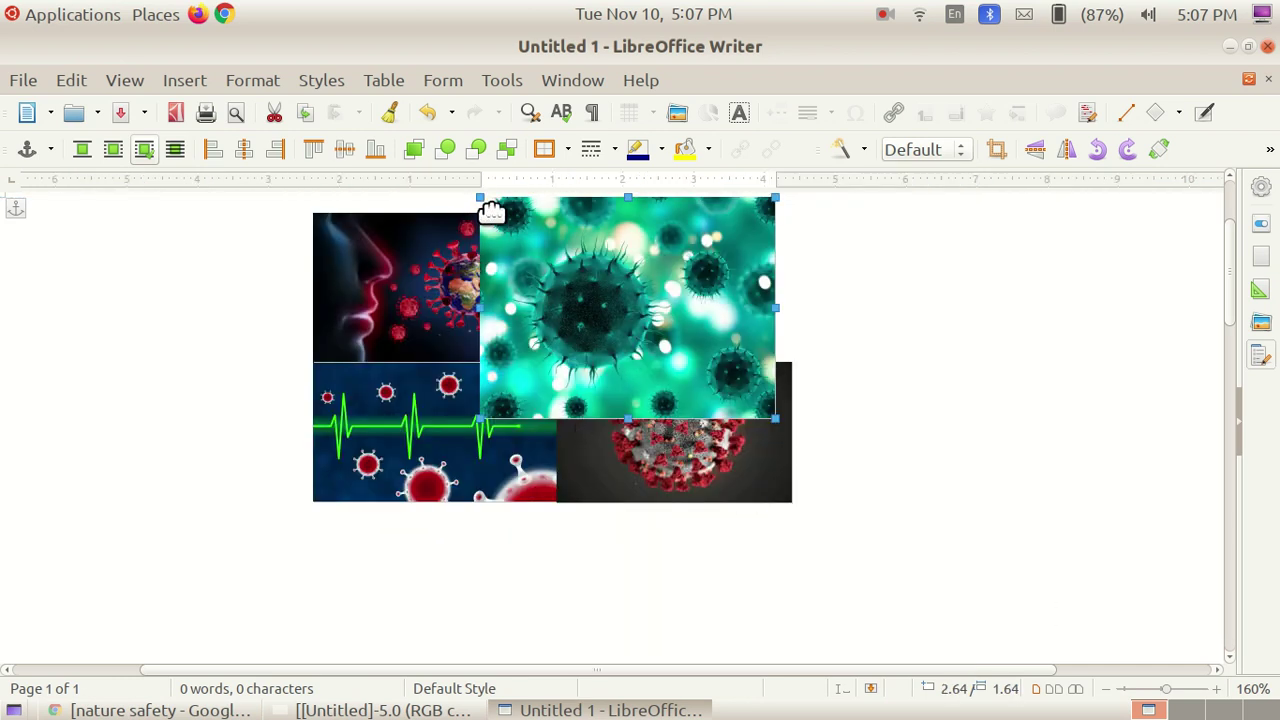
drag(628, 197, 631, 223)
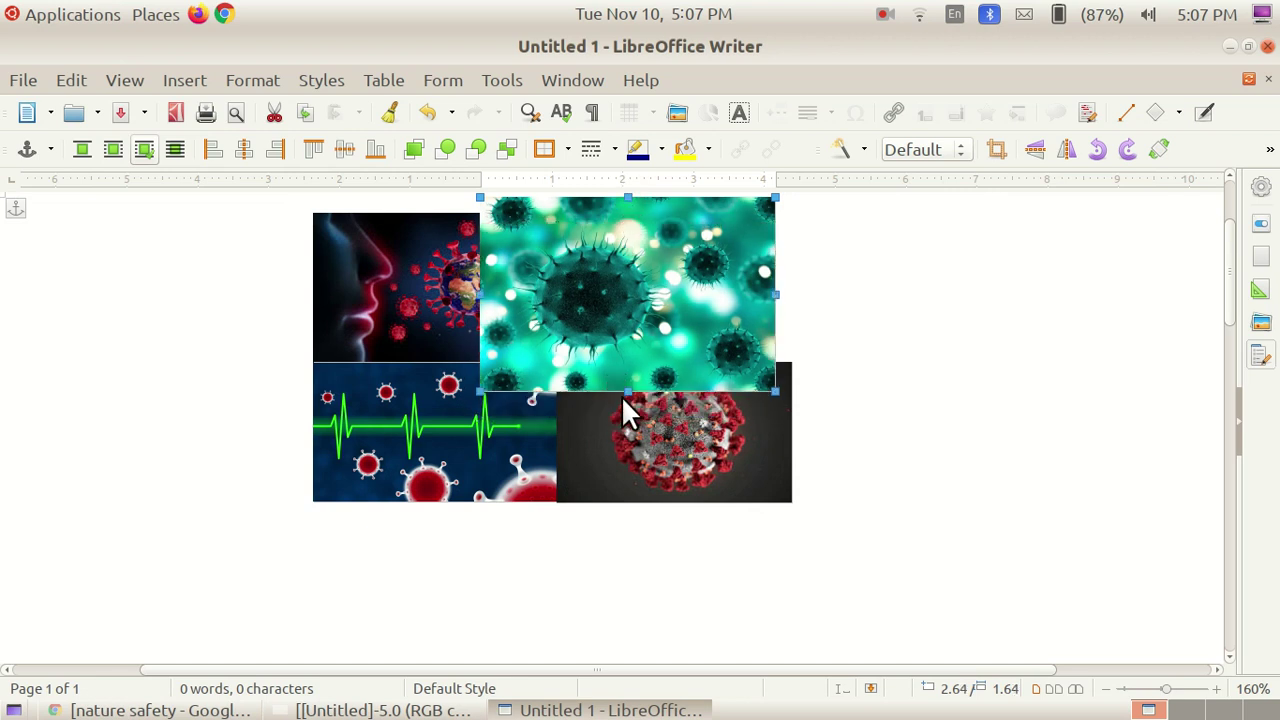
drag(631, 390, 643, 352)
drag(591, 286, 660, 296)
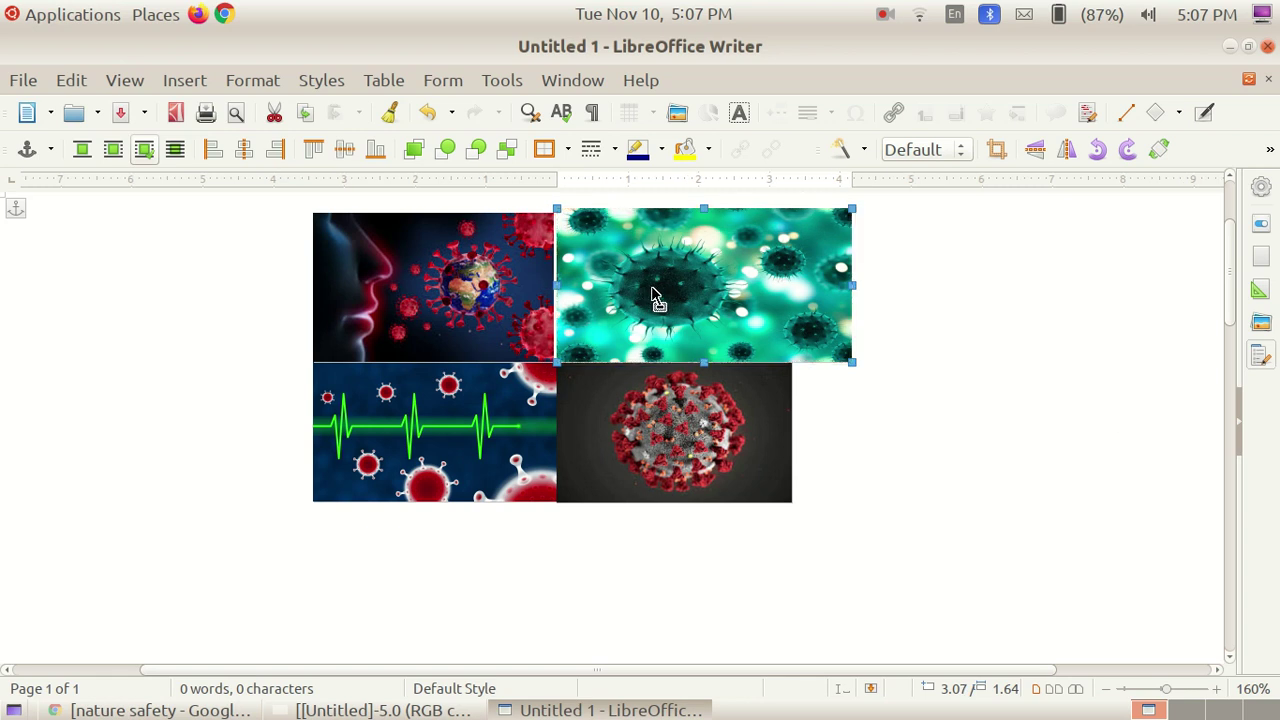
Fit the green virus image flush to the face-and-globe image, matching that image's top edge and the dark virus image's right edge.
mouse_move(699, 287)
mouse_down()
mouse_move(668, 288)
mouse_move(692, 288)
mouse_up()
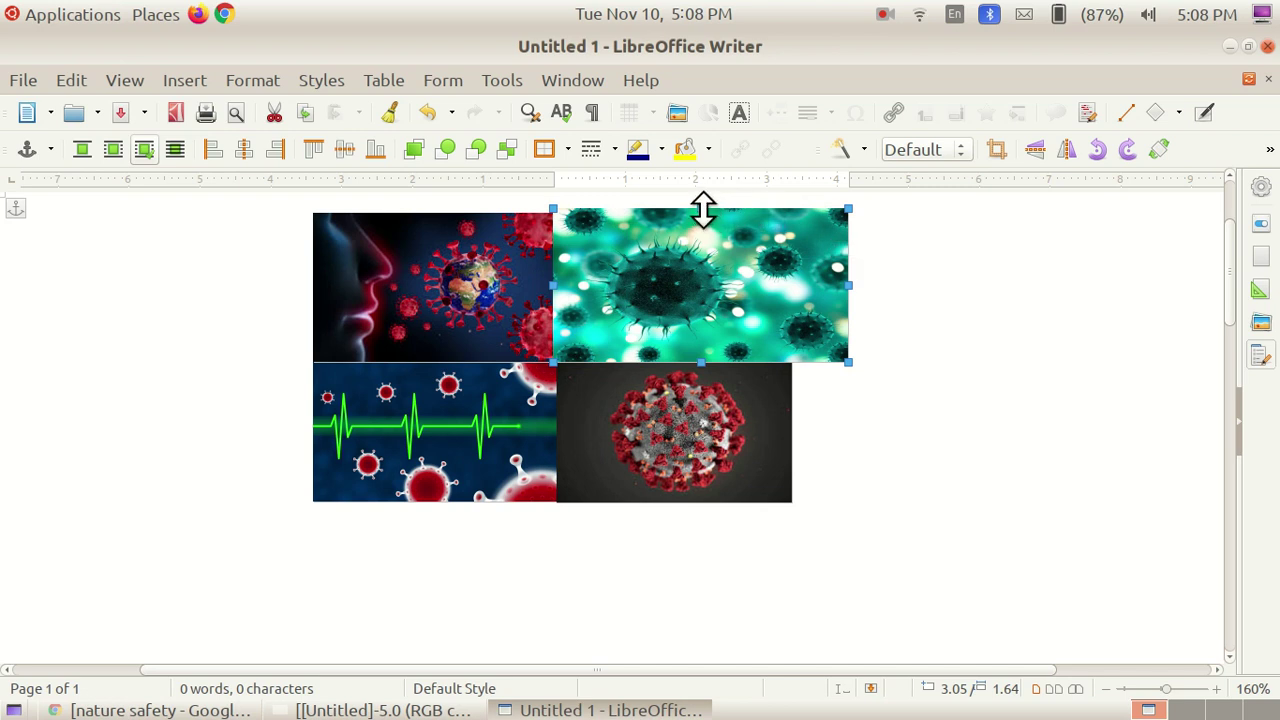
drag(703, 216, 698, 213)
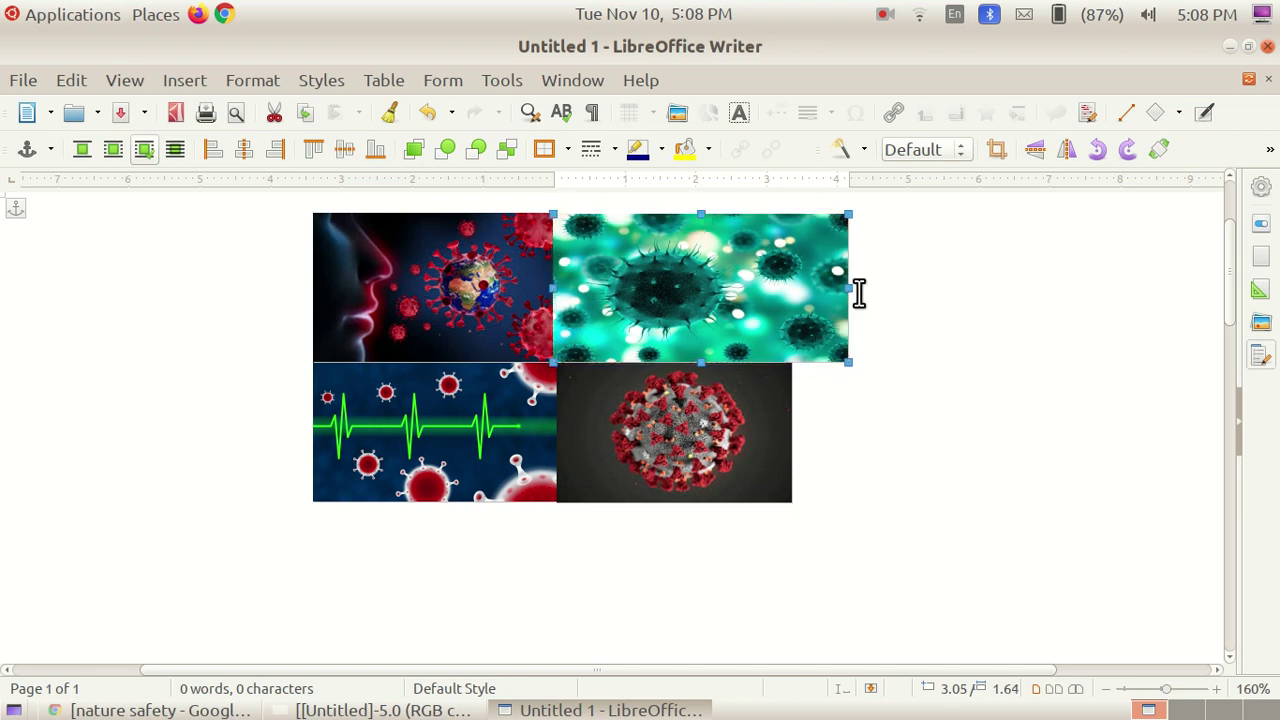
drag(845, 287, 793, 286)
click(843, 425)
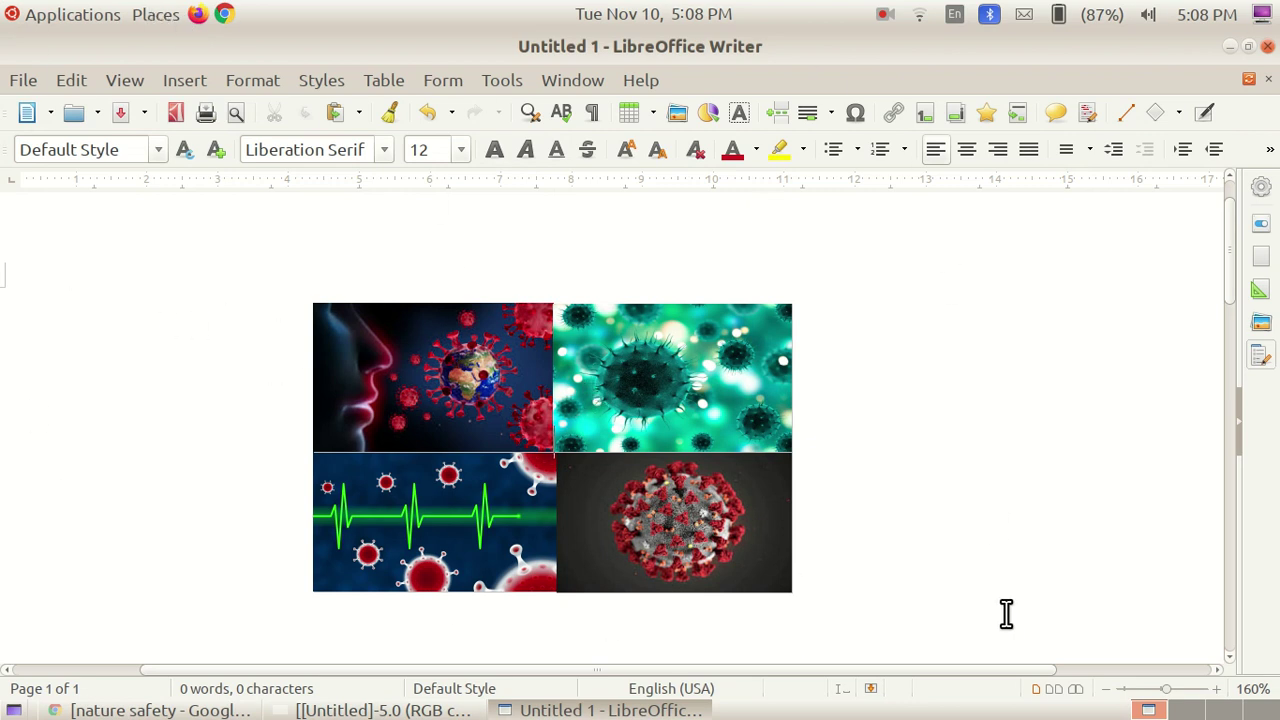
Capture only the four-image collage as an area screenshot with the Screenshot tool and save it in the Pictures folder.
click(62, 12)
mouse_move(110, 47)
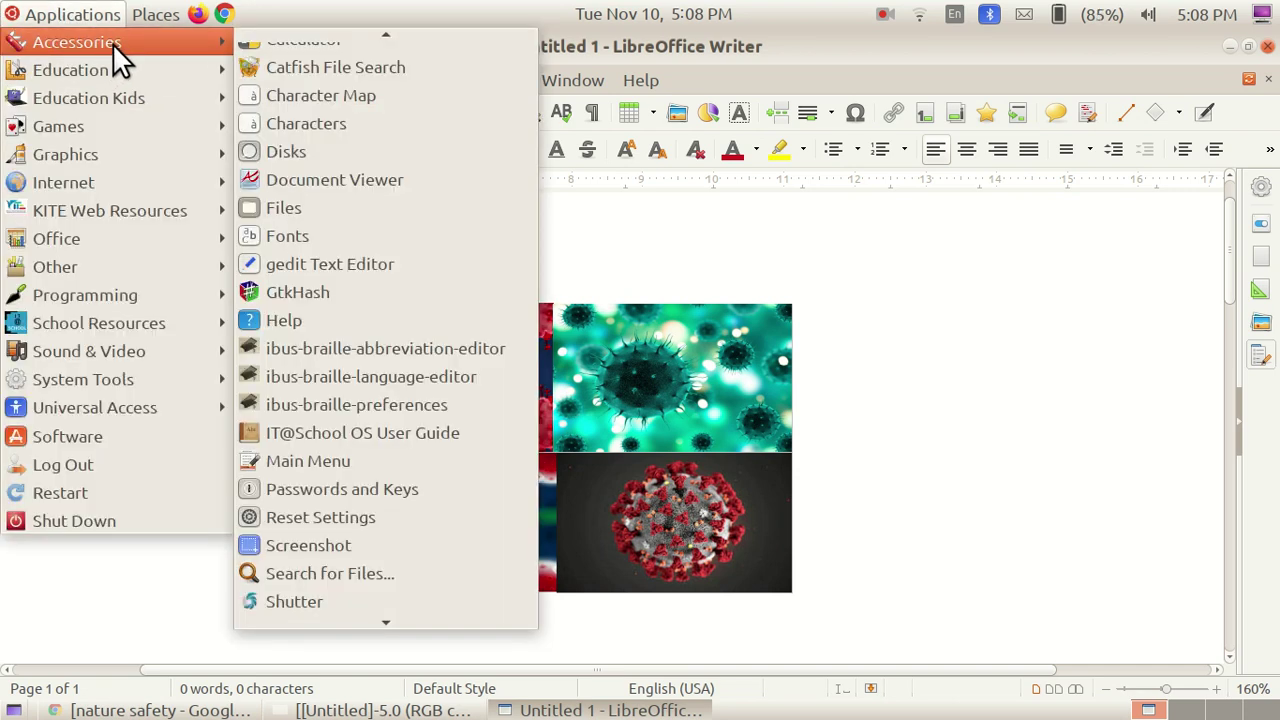
mouse_move(266, 40)
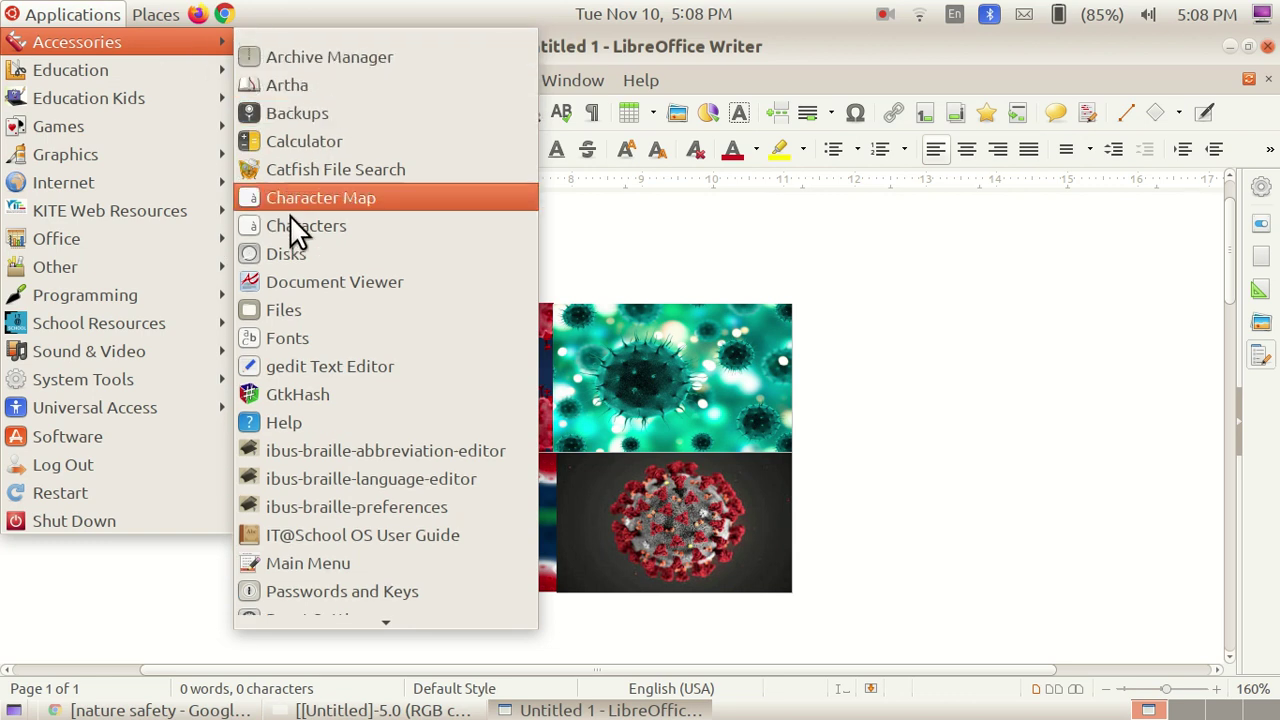
mouse_move(386, 624)
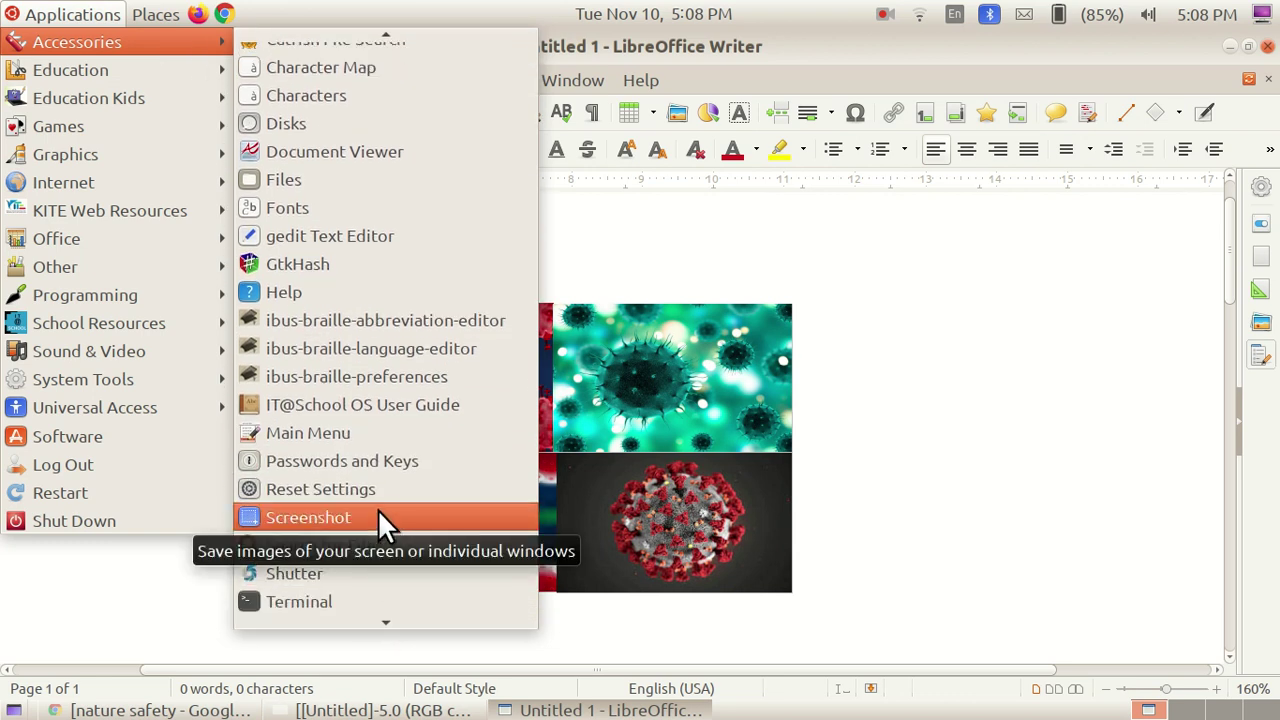
click(378, 512)
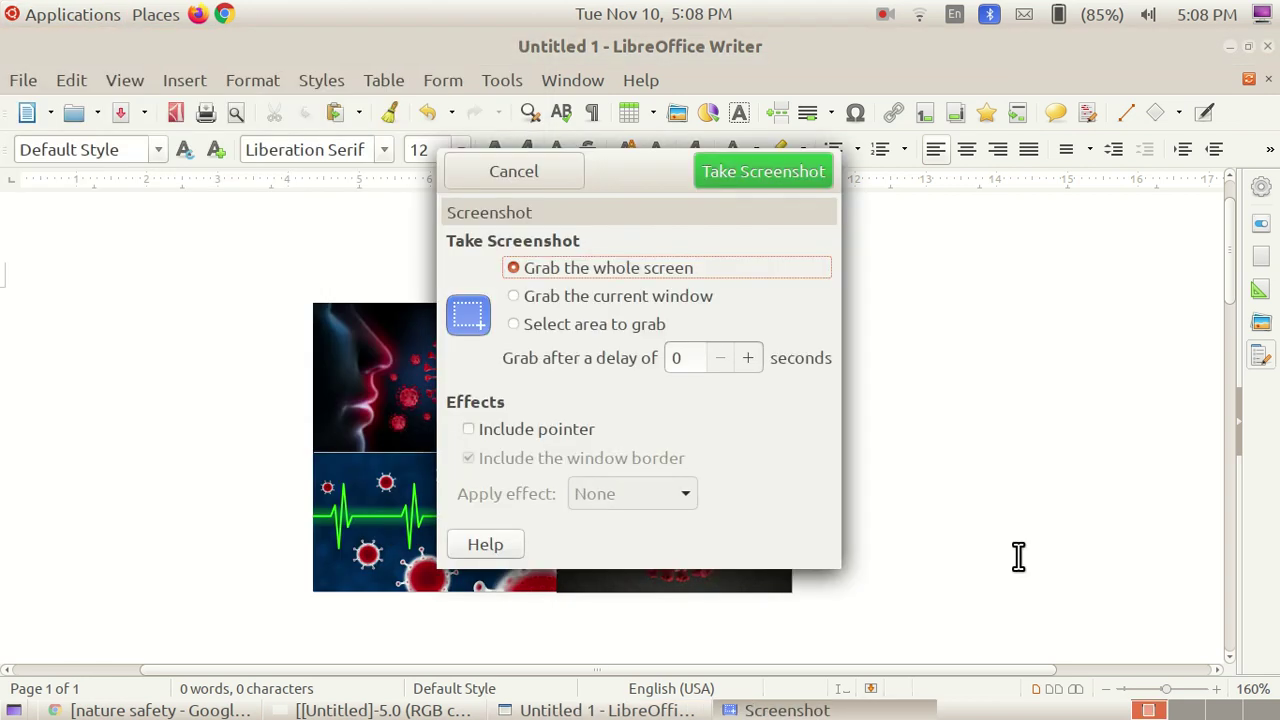
click(517, 323)
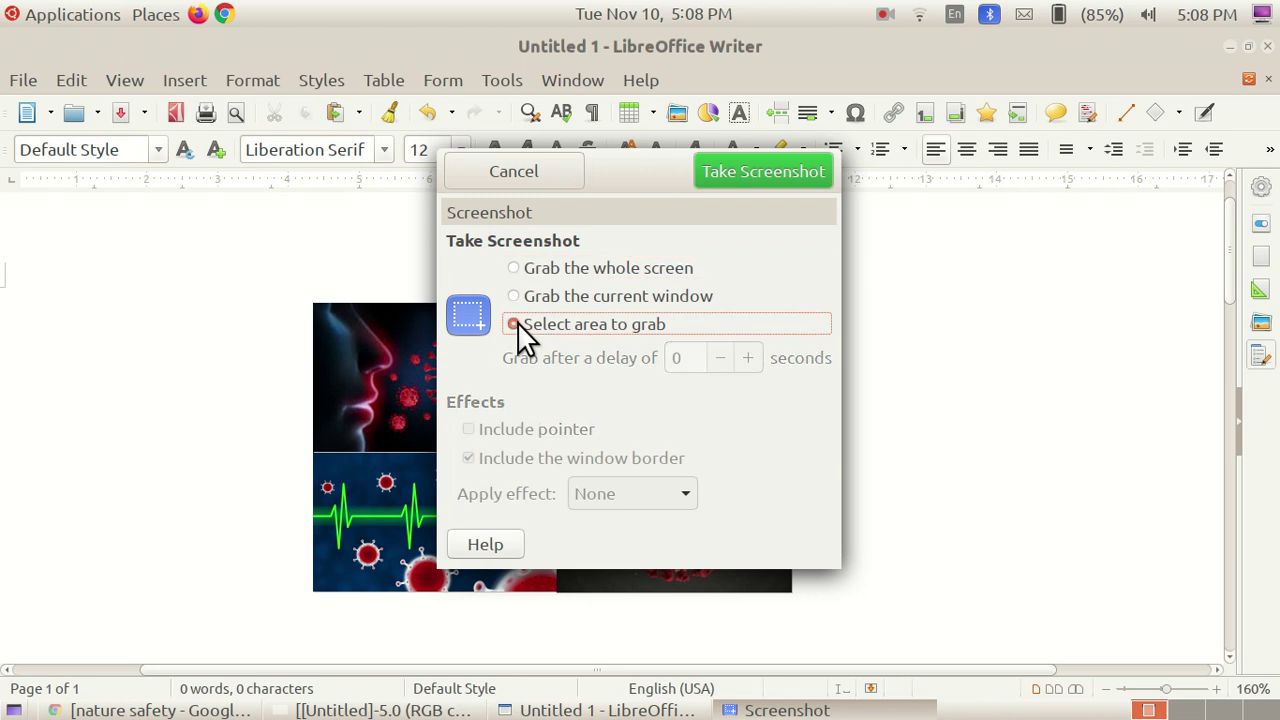
click(750, 172)
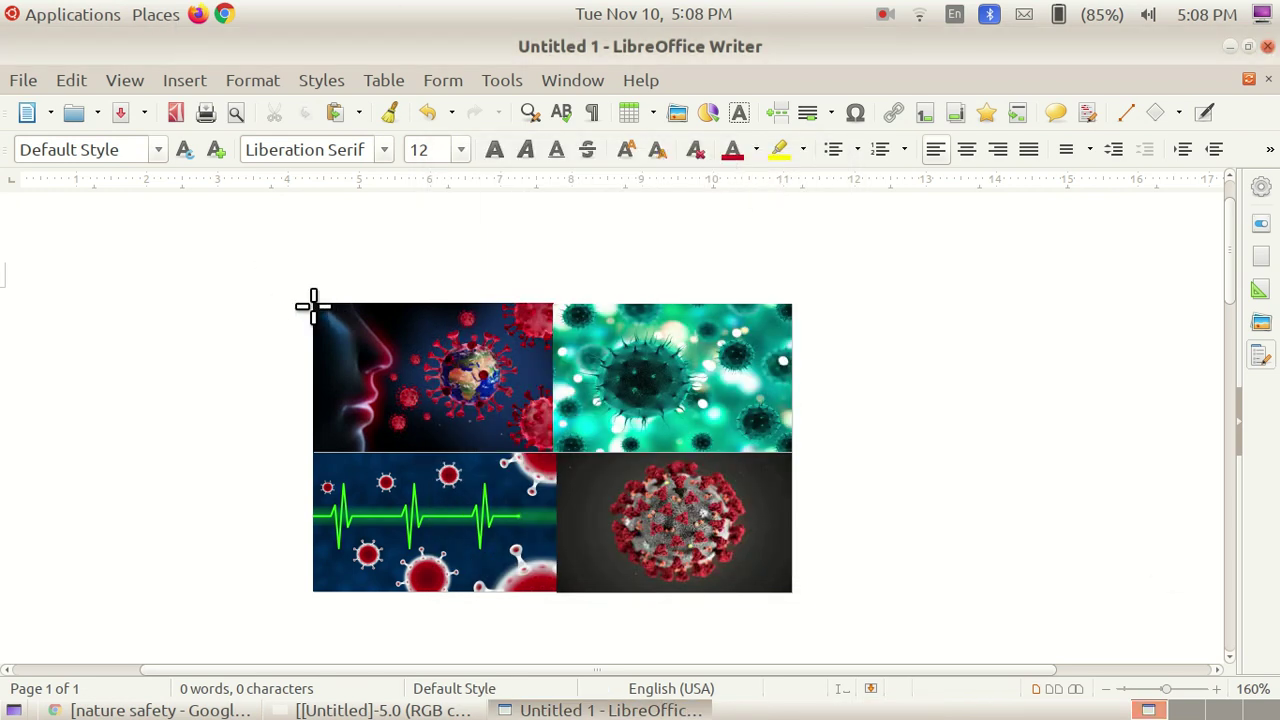
drag(315, 305, 790, 592)
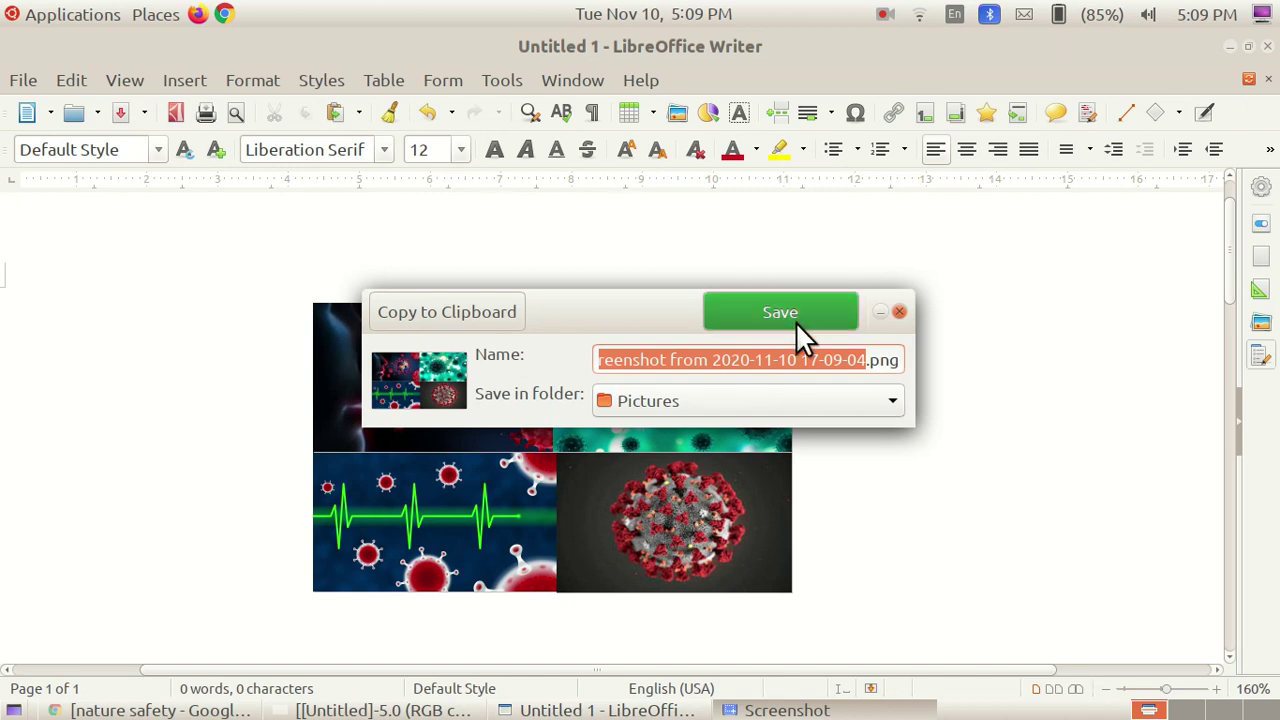
click(765, 312)
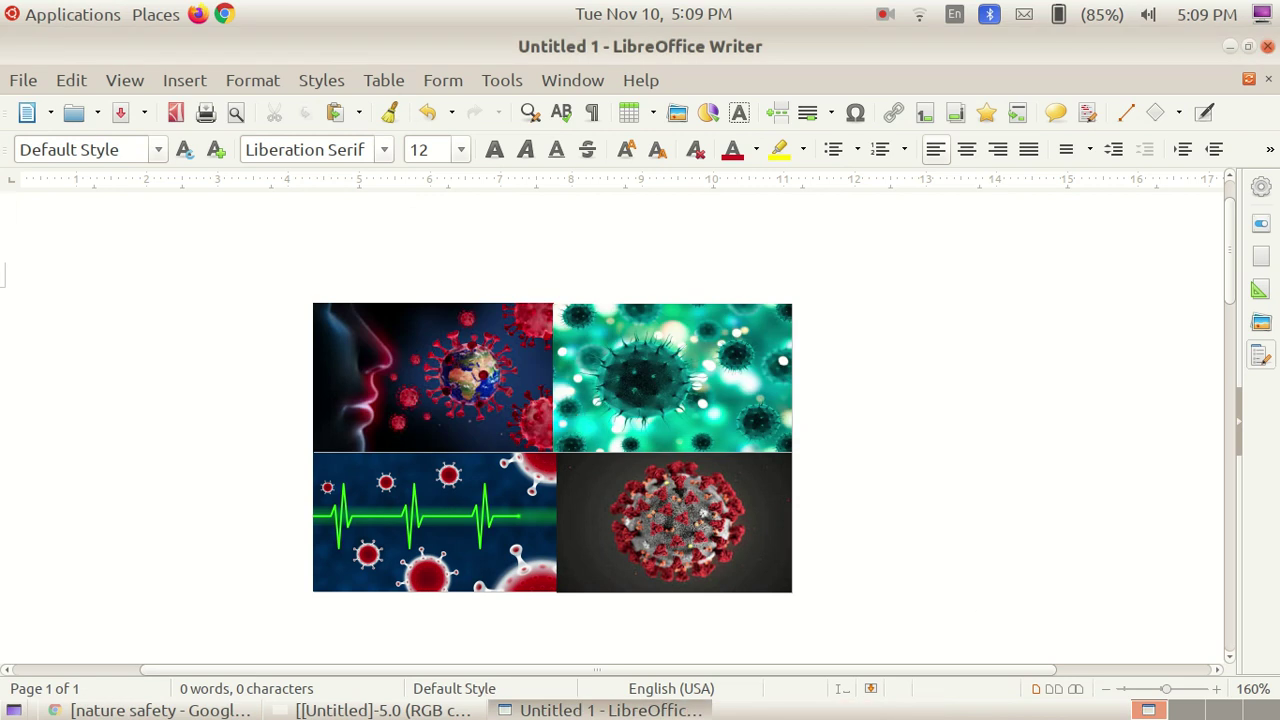
Close the Writer document and switch to the blank 640x400 image in GIMP, with the Toolbox moved clear of the menus.
click(1267, 47)
click(650, 420)
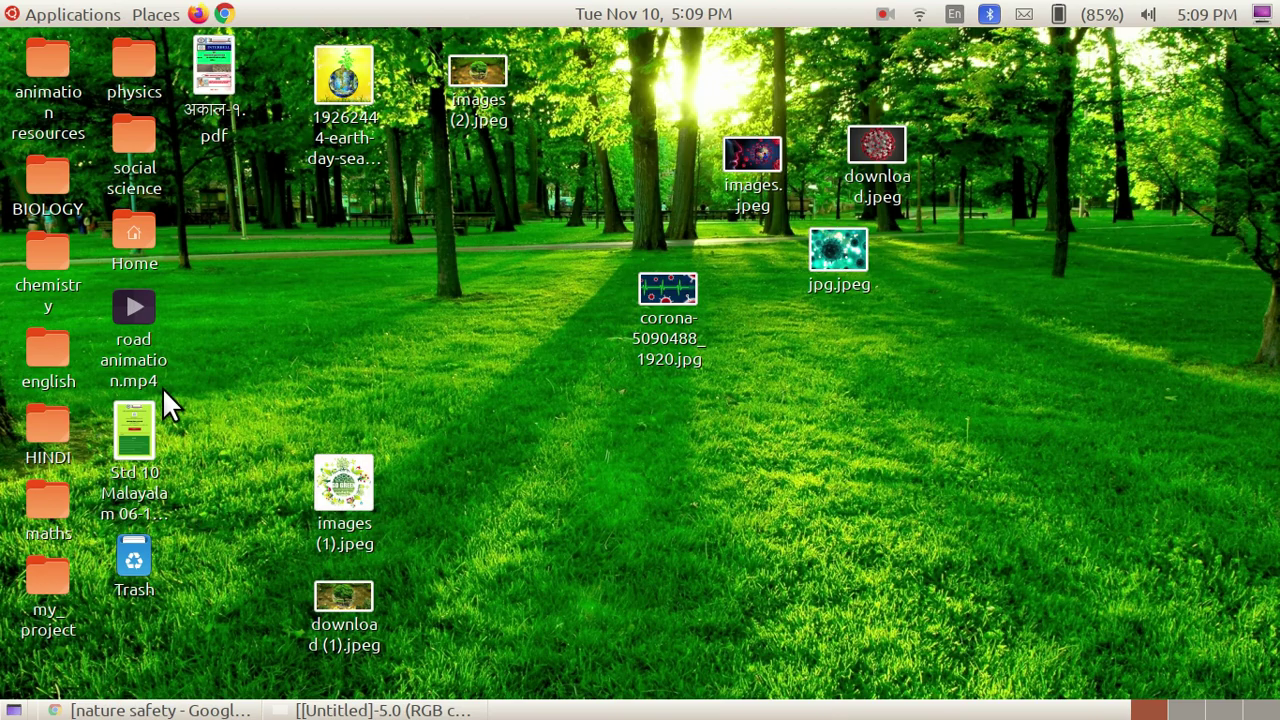
click(433, 710)
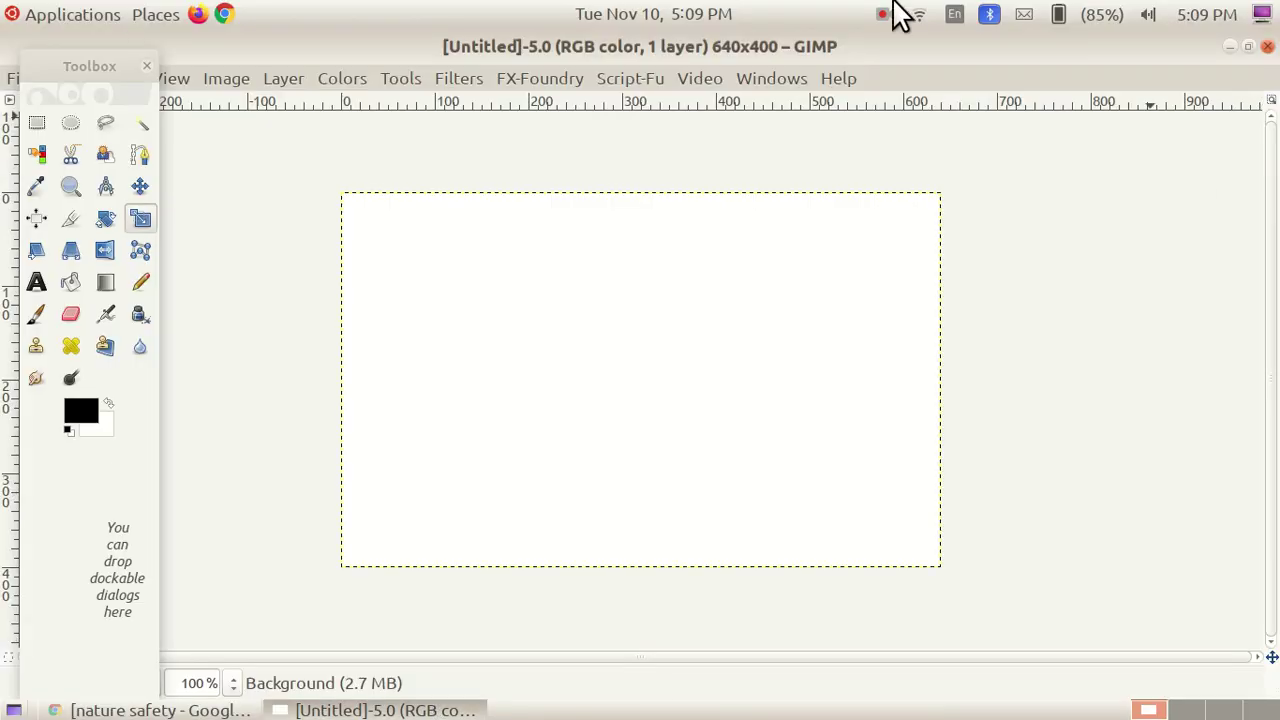
drag(60, 58, 90, 155)
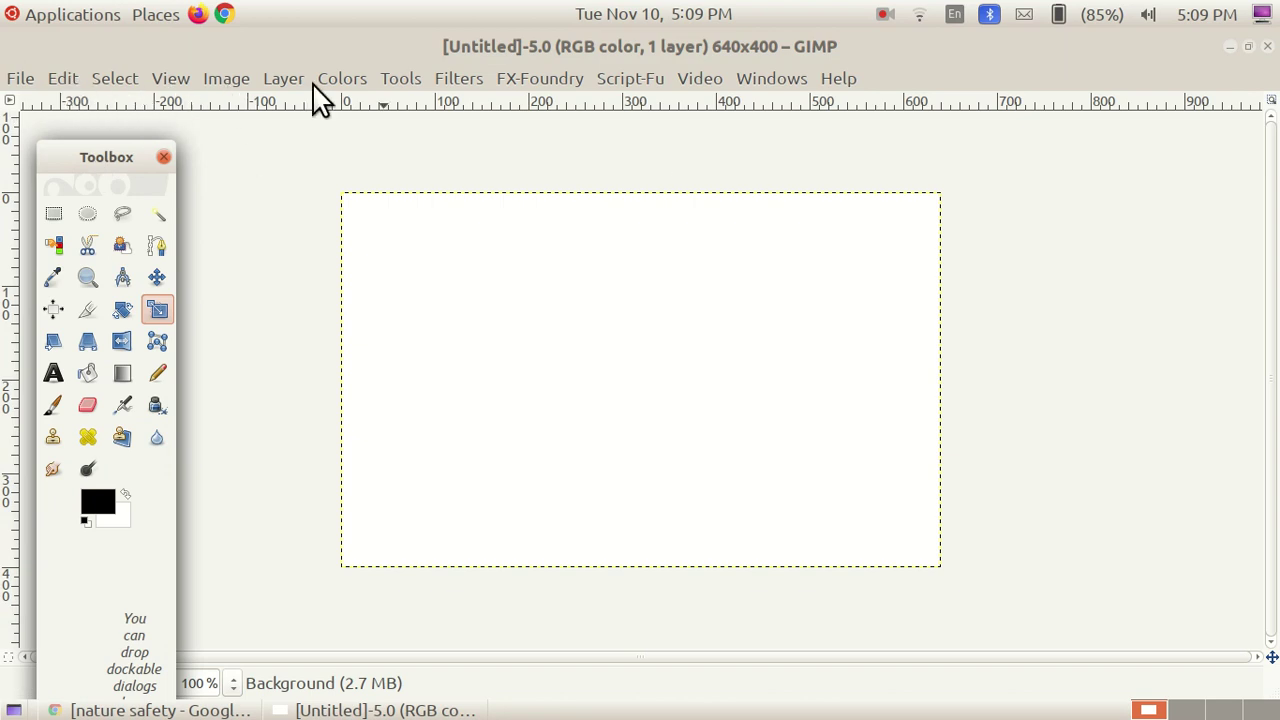
click(24, 77)
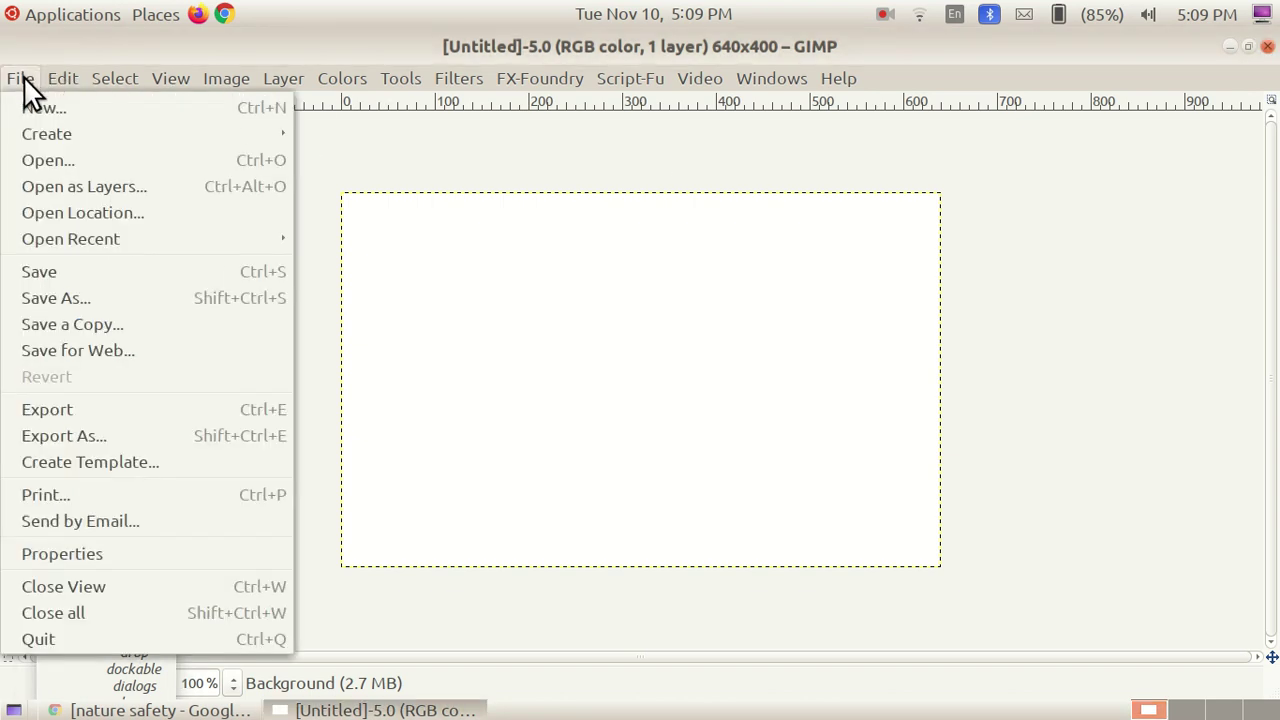
click(54, 162)
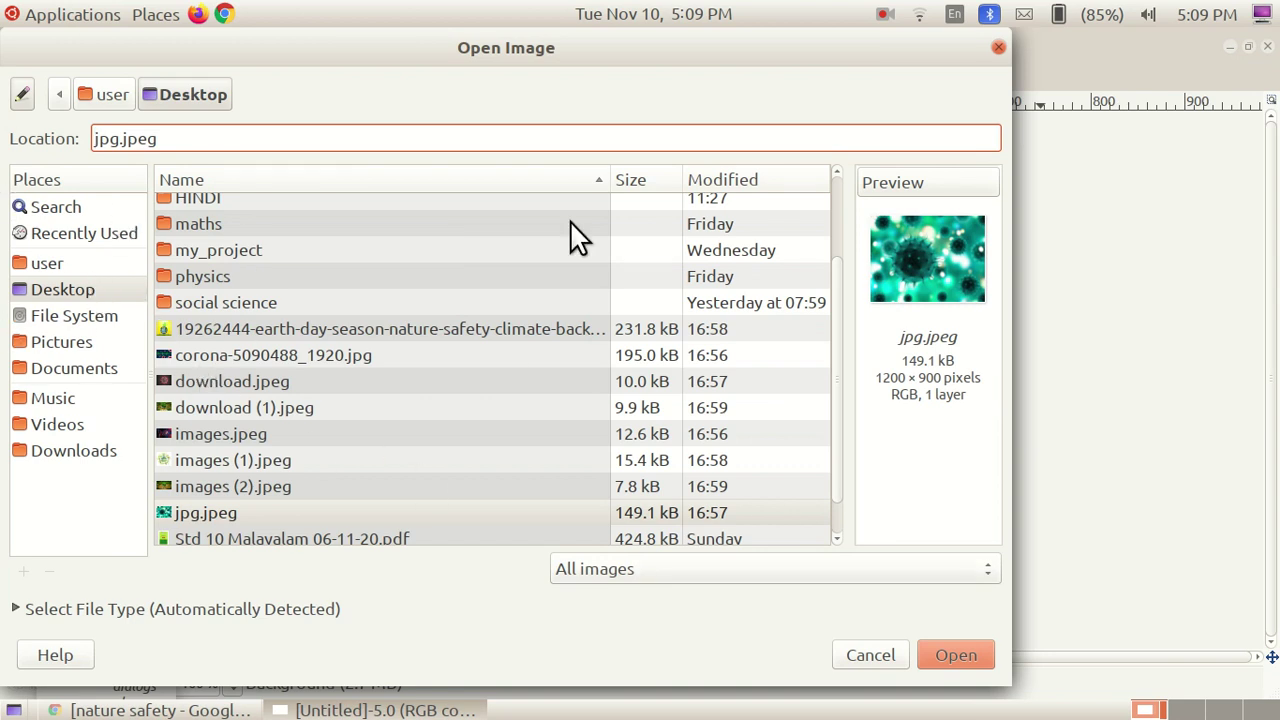
click(68, 344)
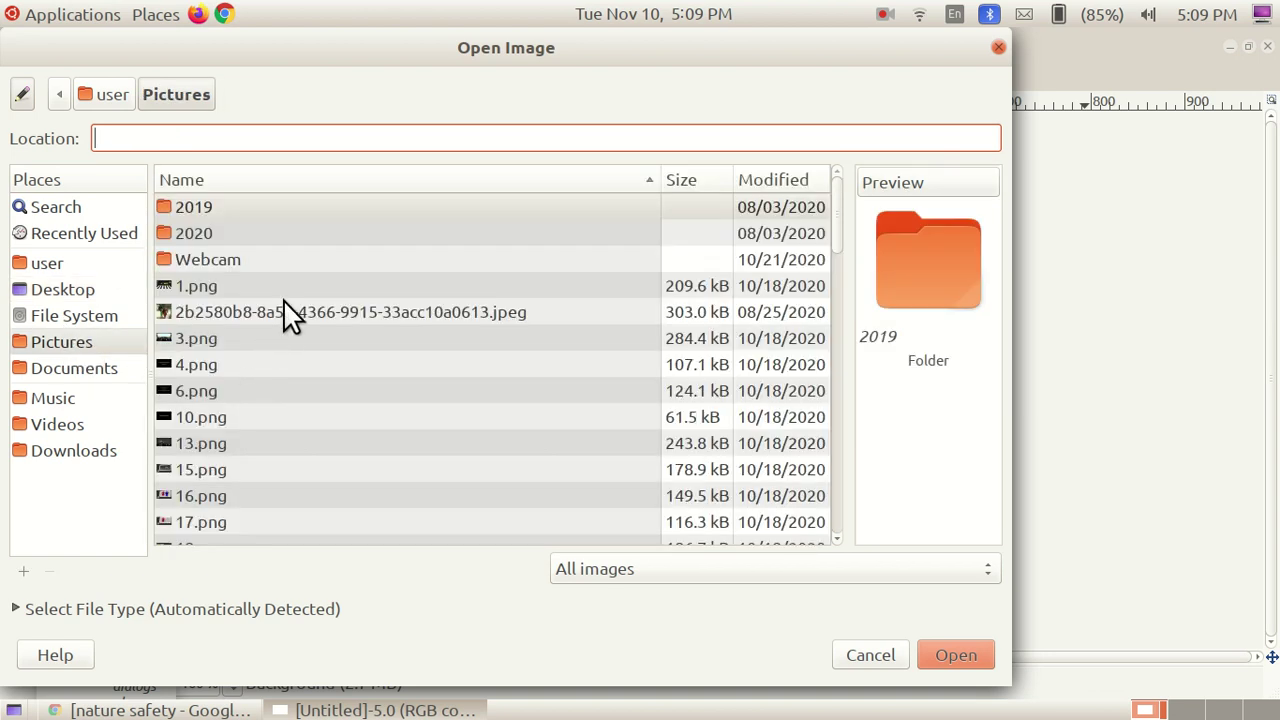
scroll(281, 305, down, 15)
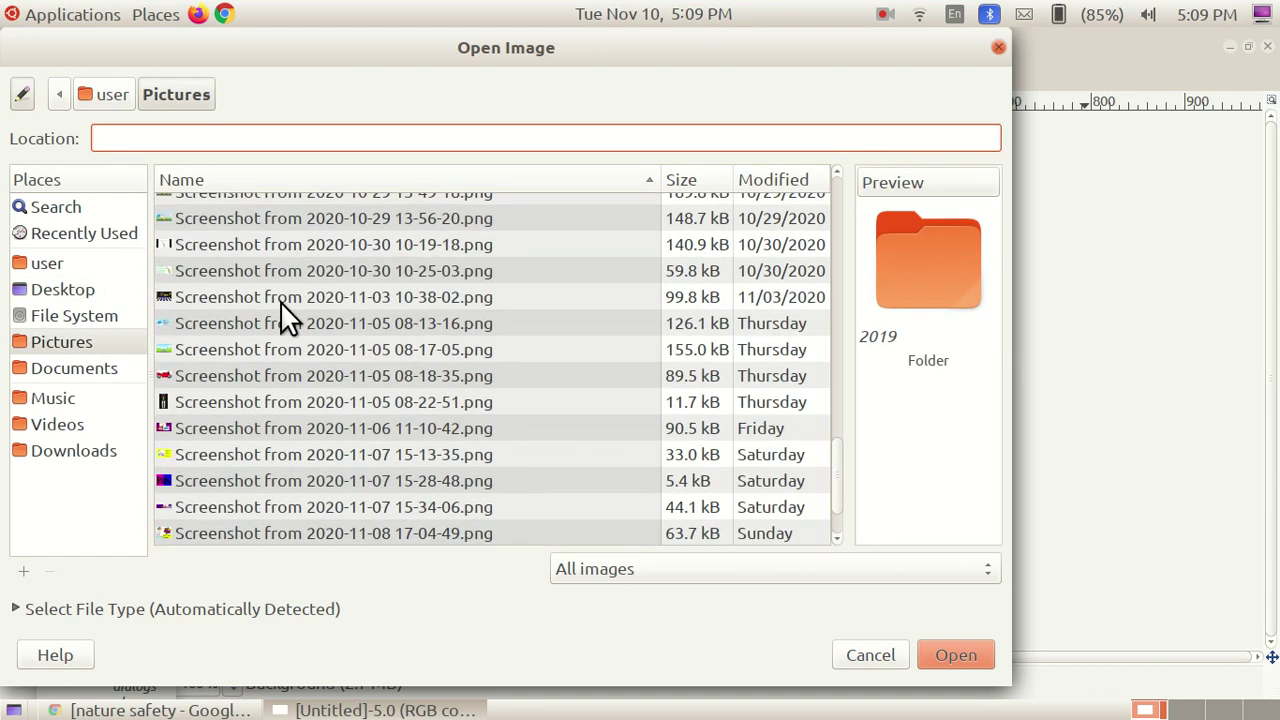
scroll(280, 301, down, 2)
click(283, 481)
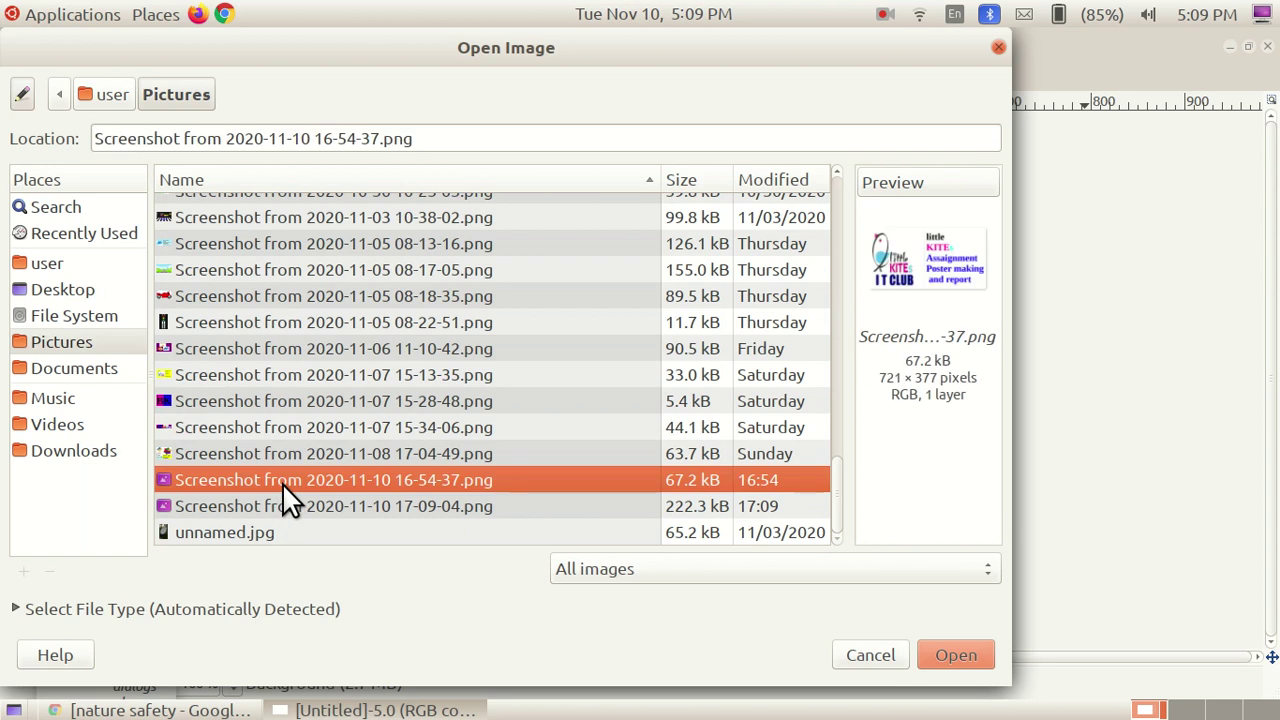
click(346, 507)
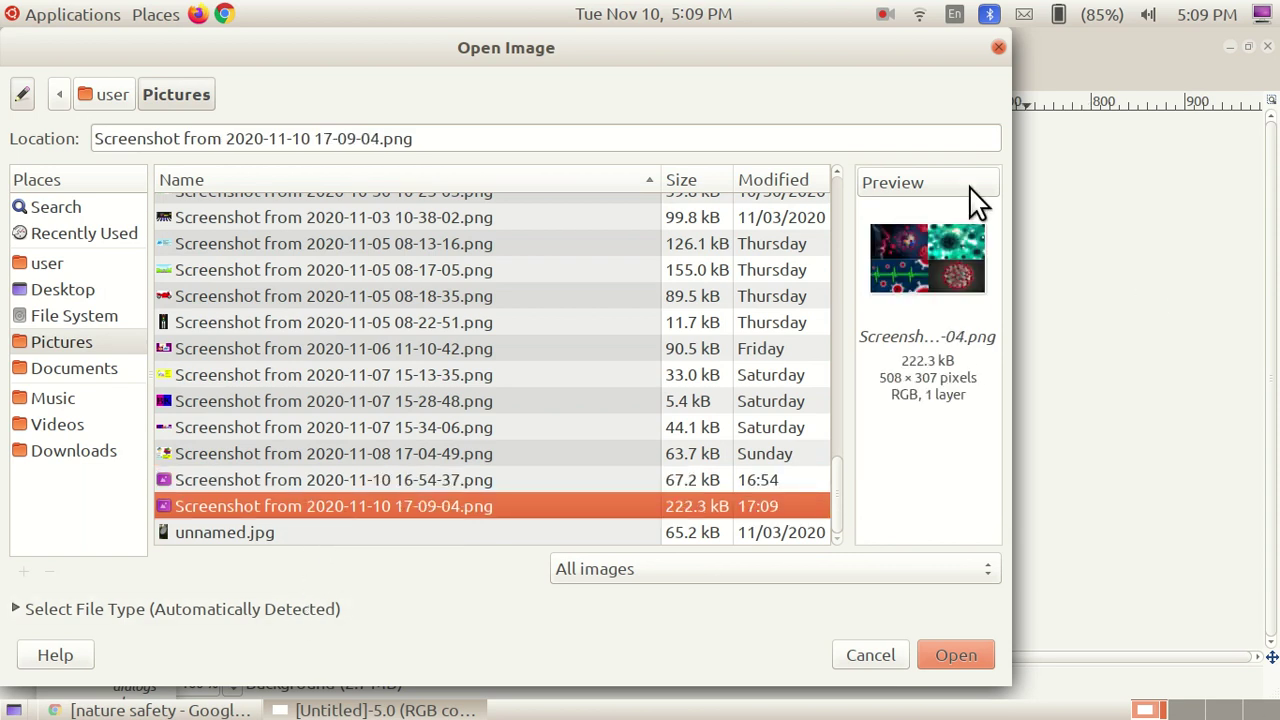
click(960, 648)
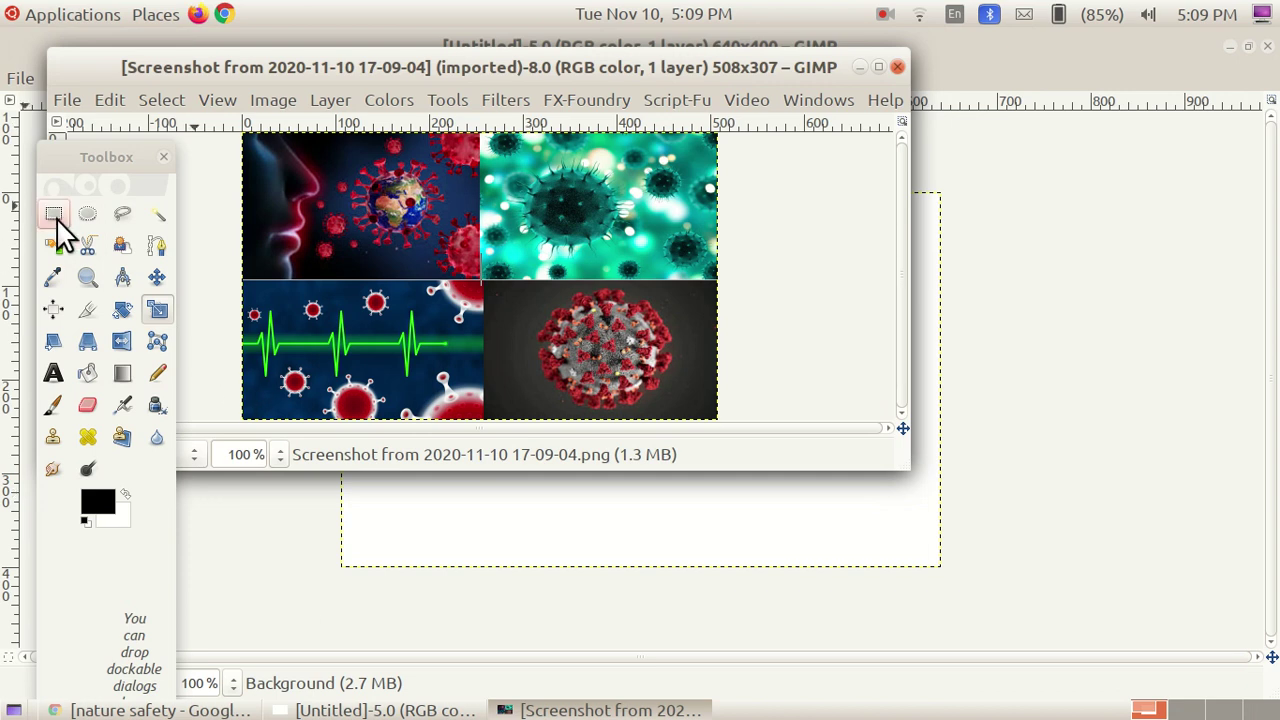
Outline the whole four-image collage corner to corner with a closed polygonal Free Select selection.
click(121, 214)
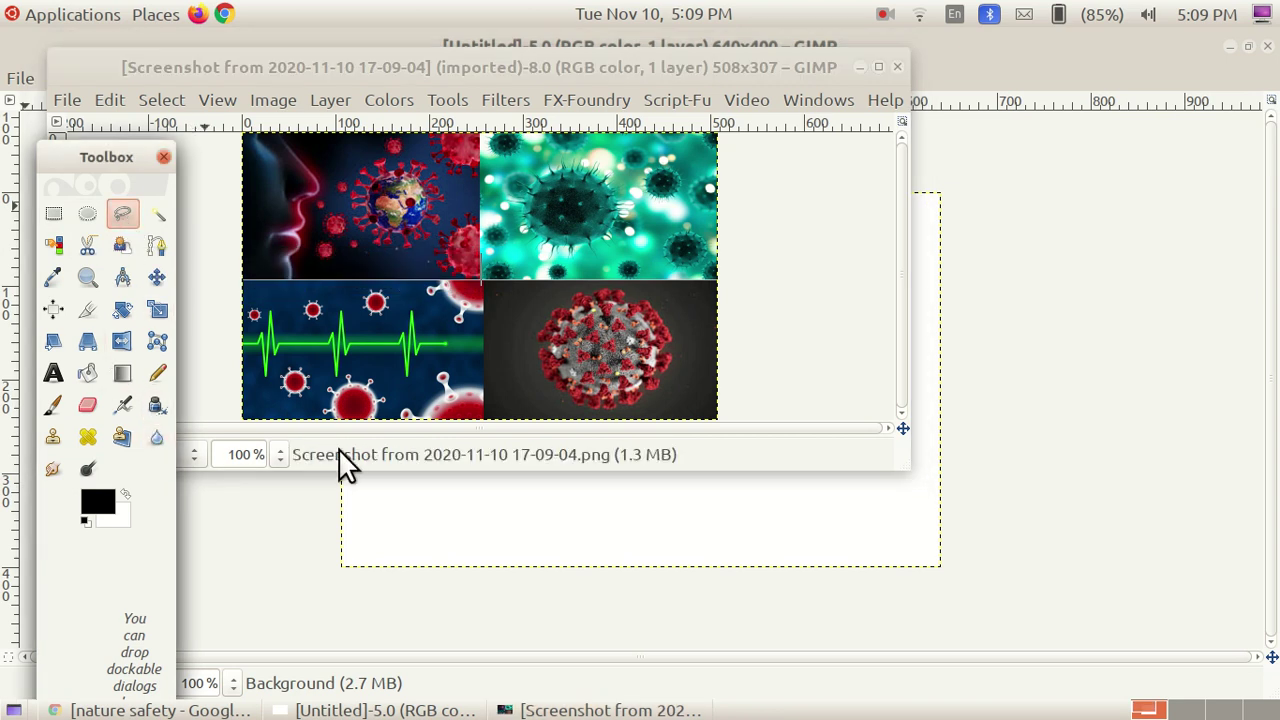
click(242, 422)
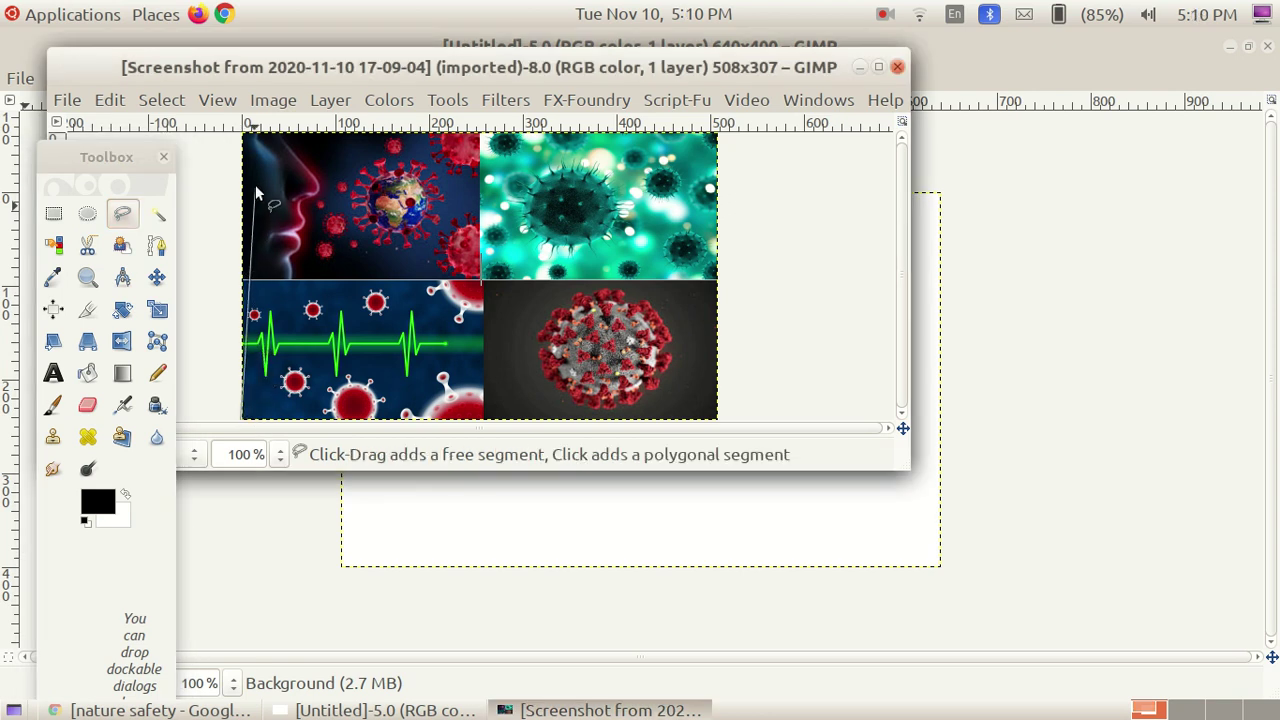
click(243, 136)
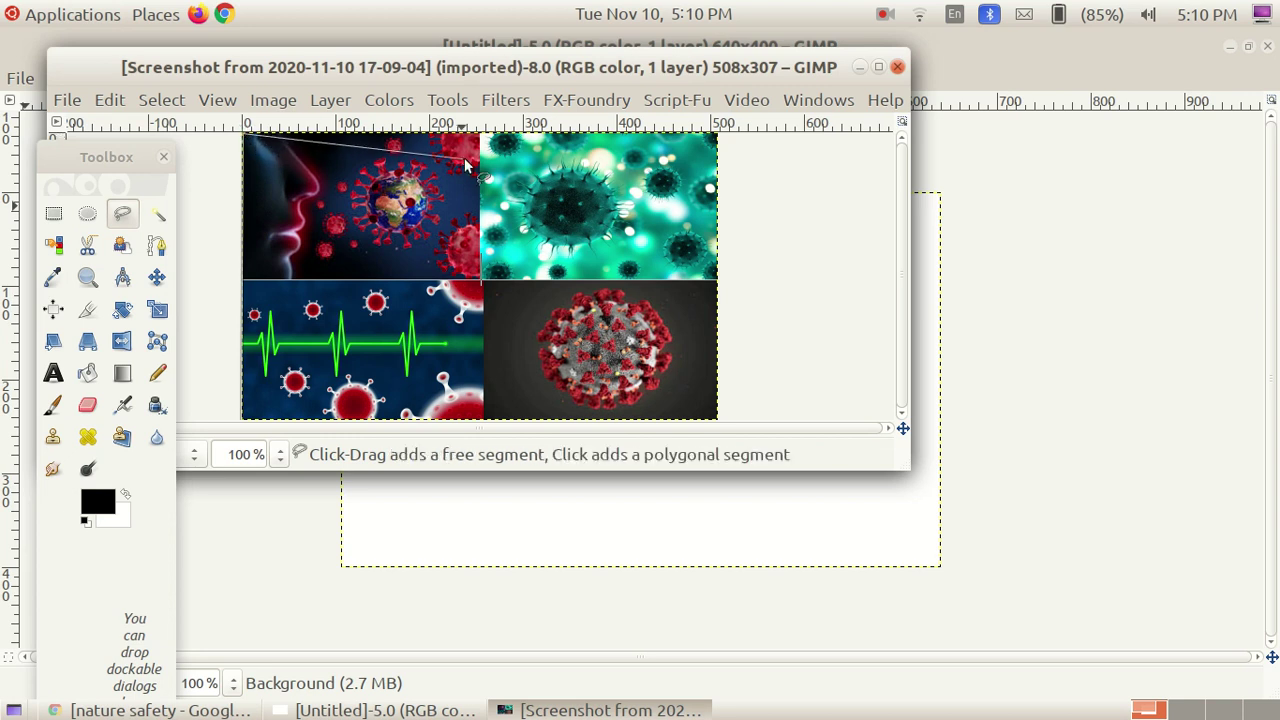
click(716, 138)
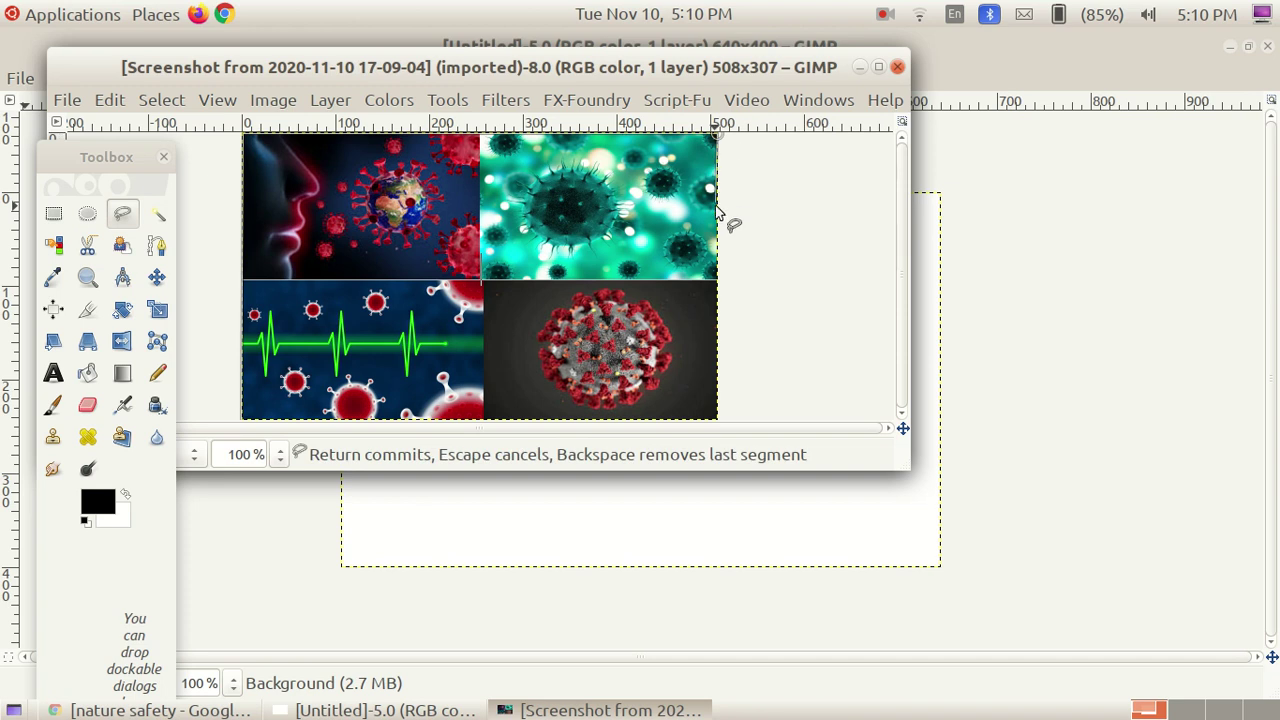
click(716, 418)
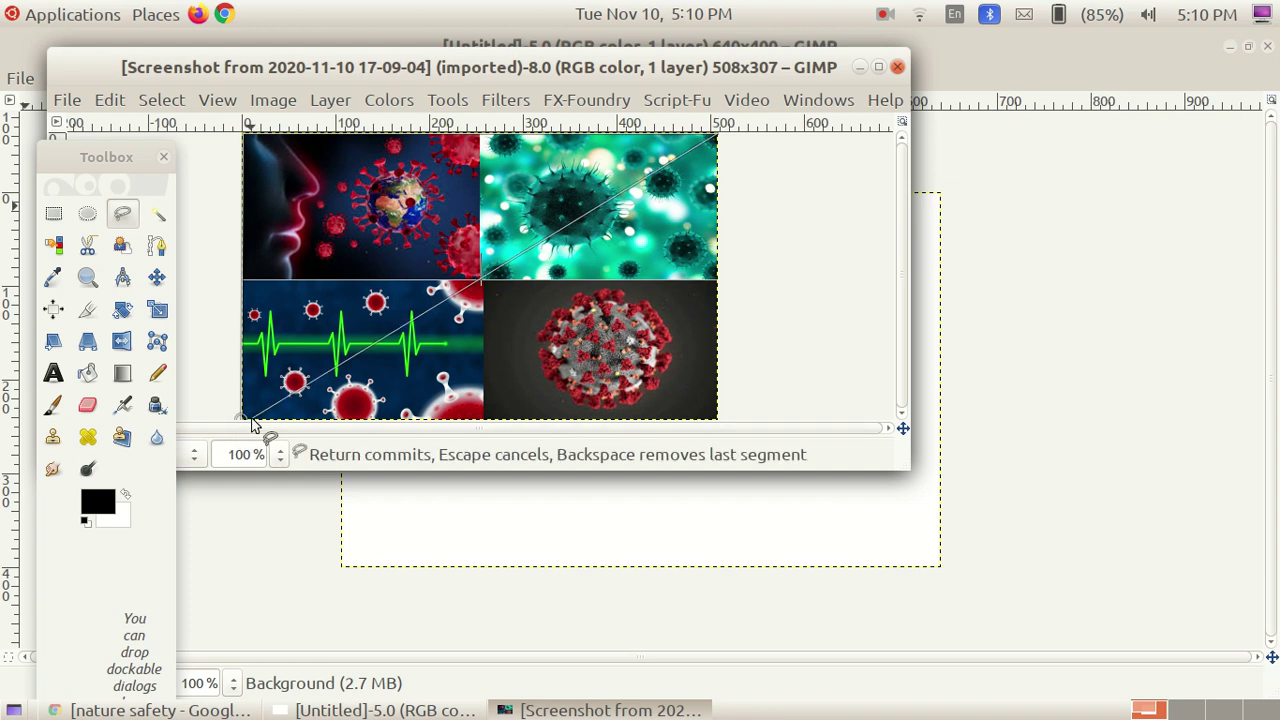
click(717, 418)
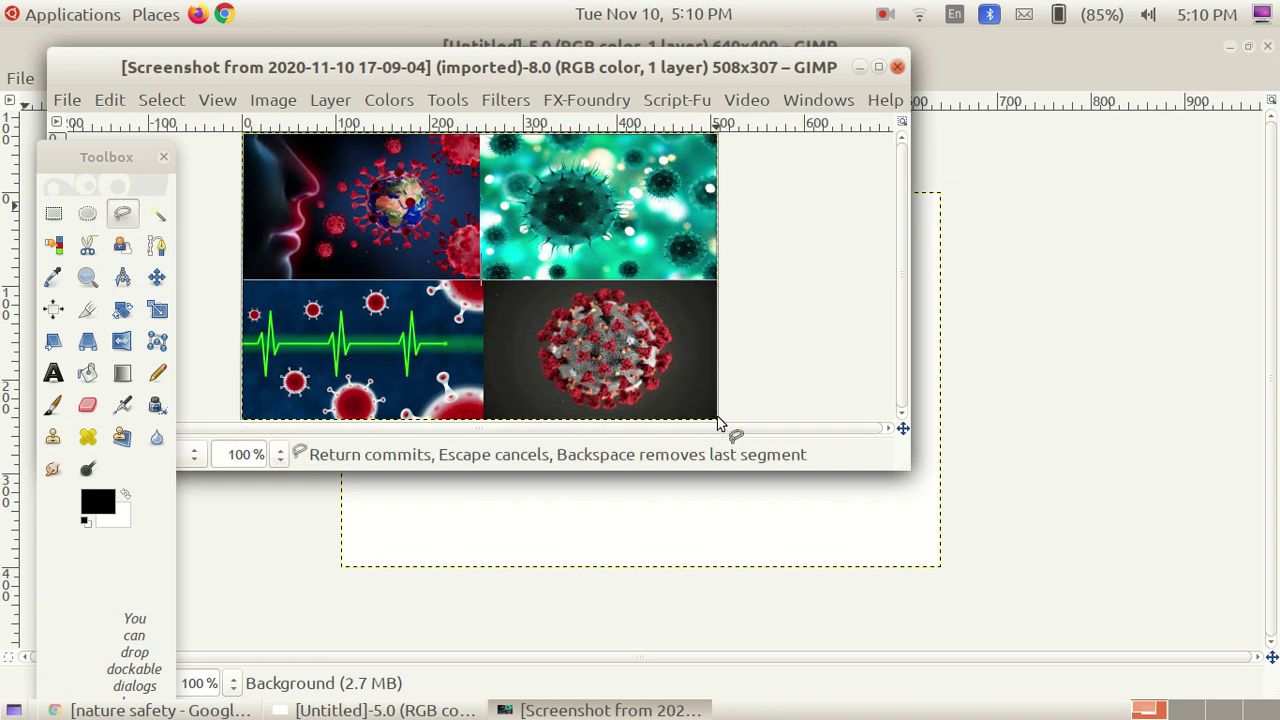
click(243, 420)
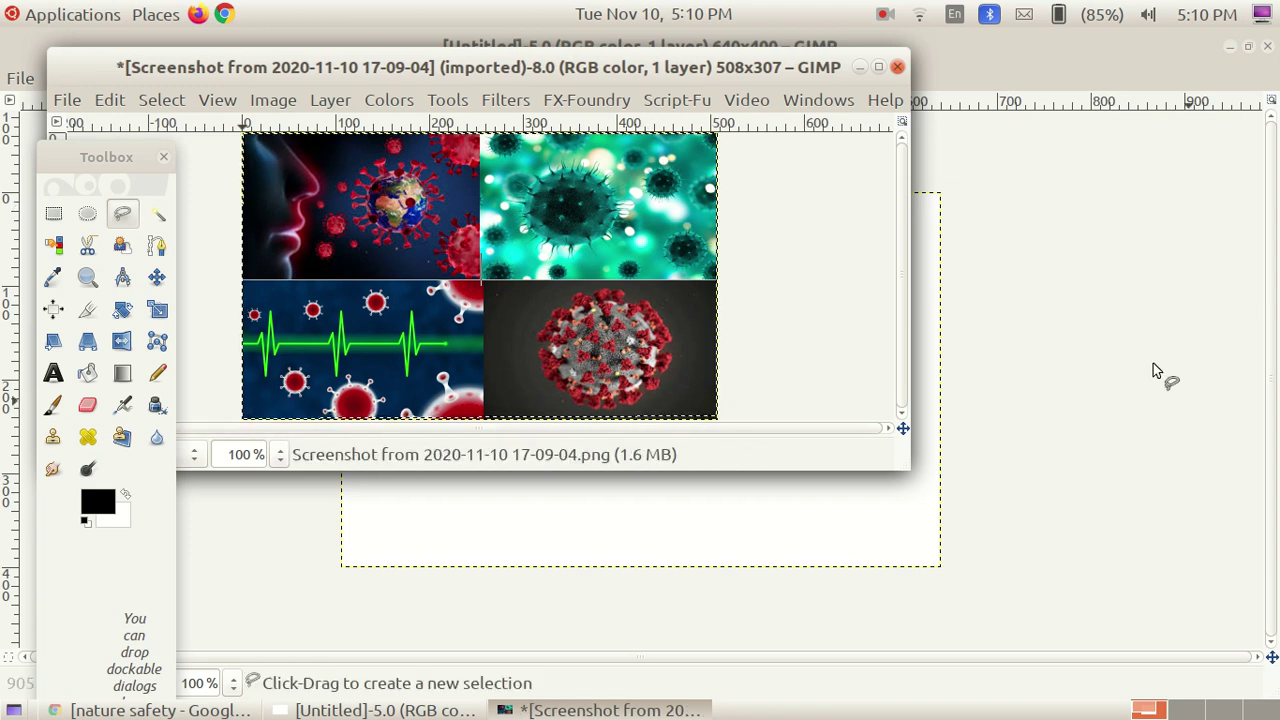
Cut the selected collage to the clipboard and close the screenshot image, discarding its changes.
right_click(508, 264)
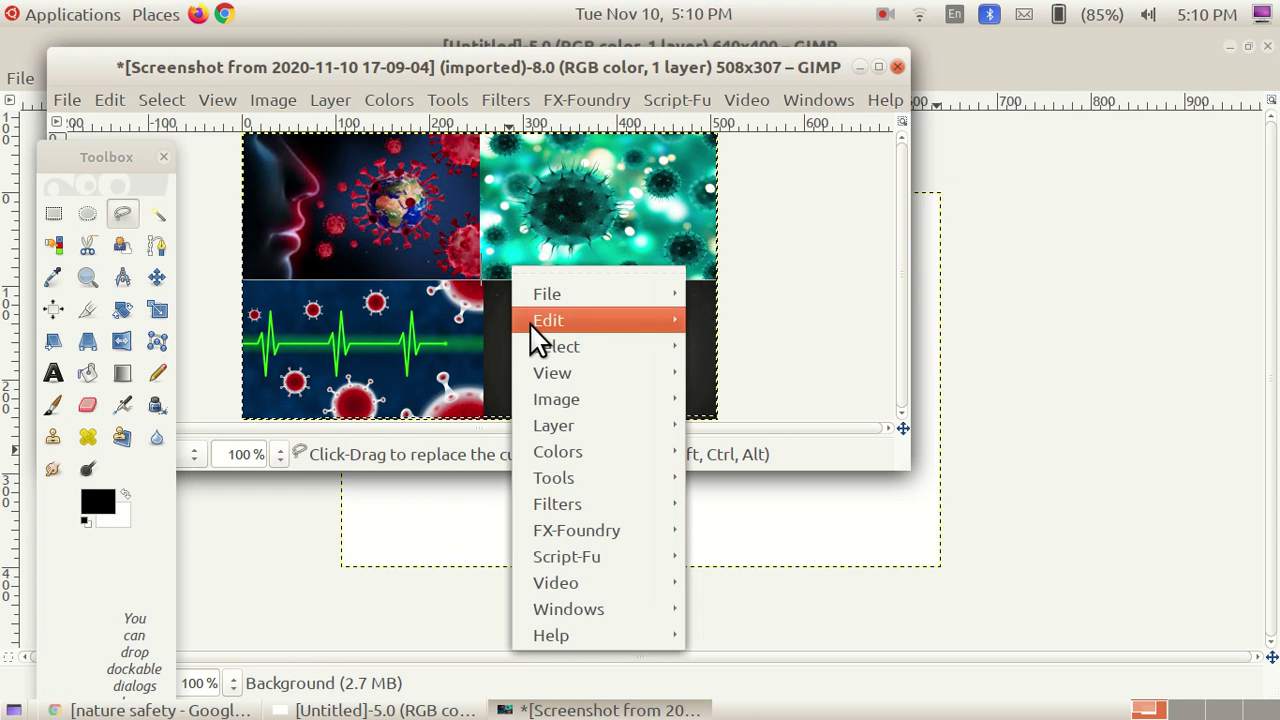
mouse_move(620, 318)
click(730, 213)
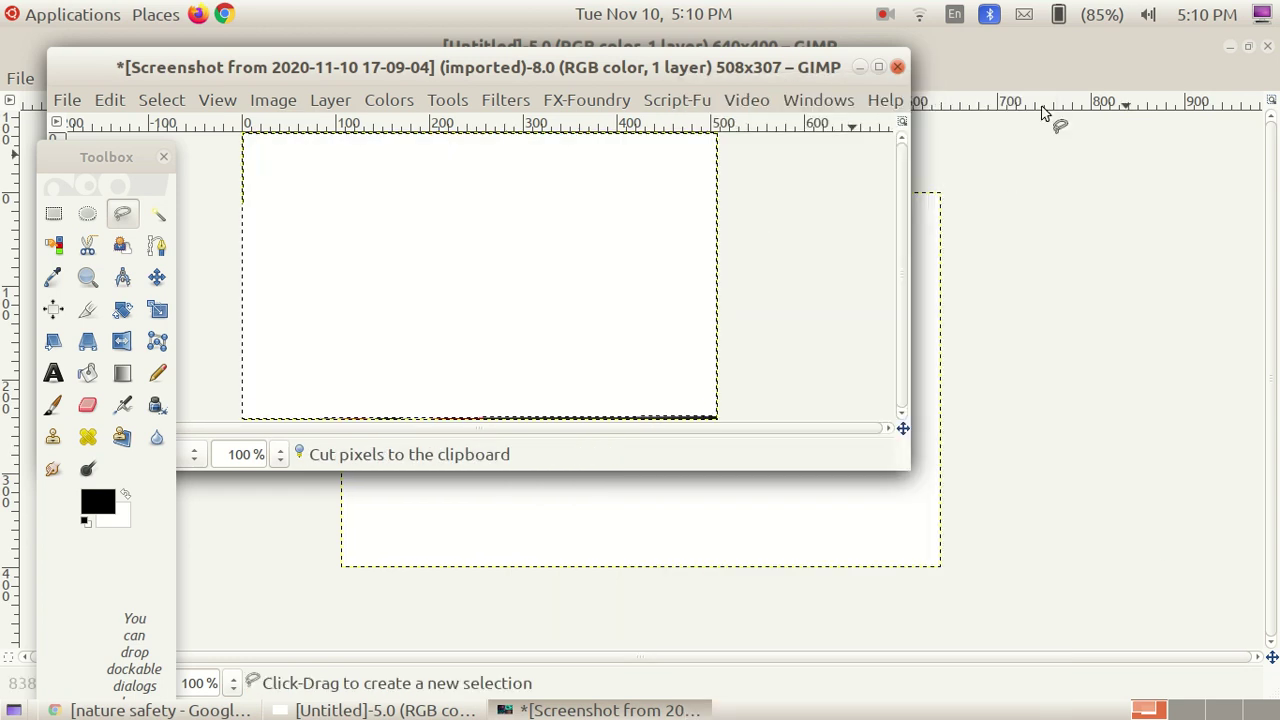
click(897, 67)
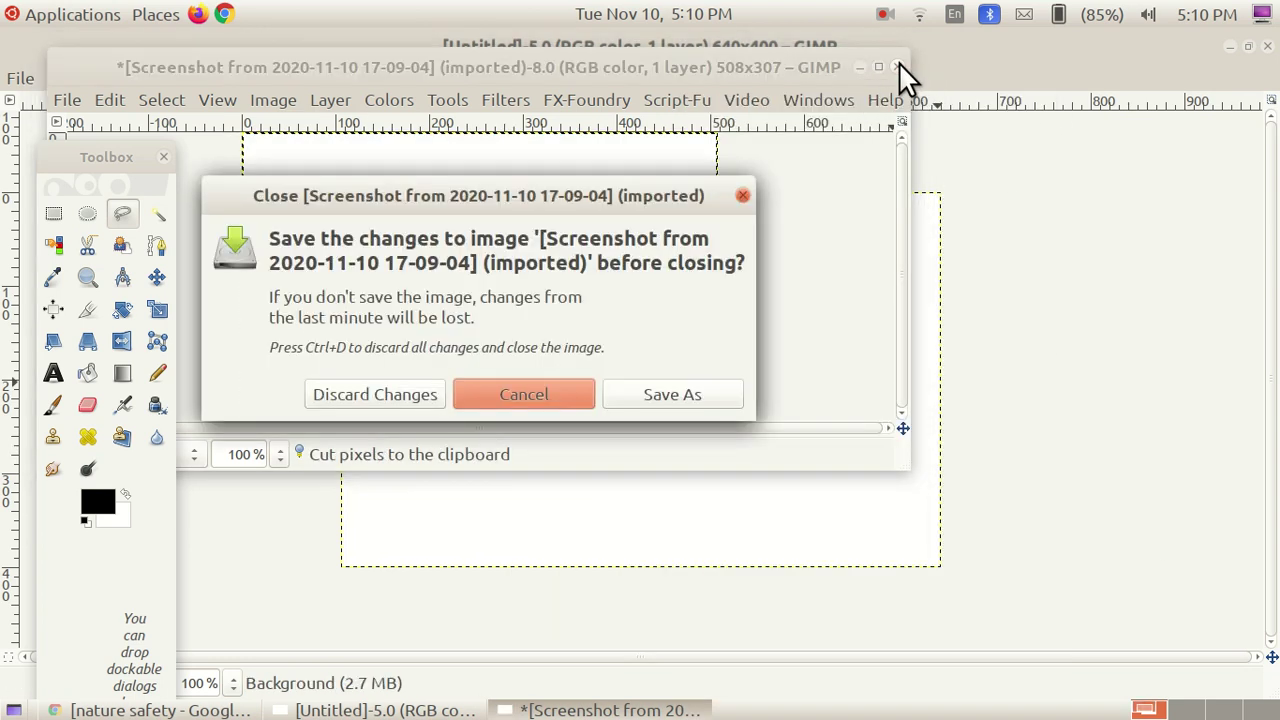
click(392, 388)
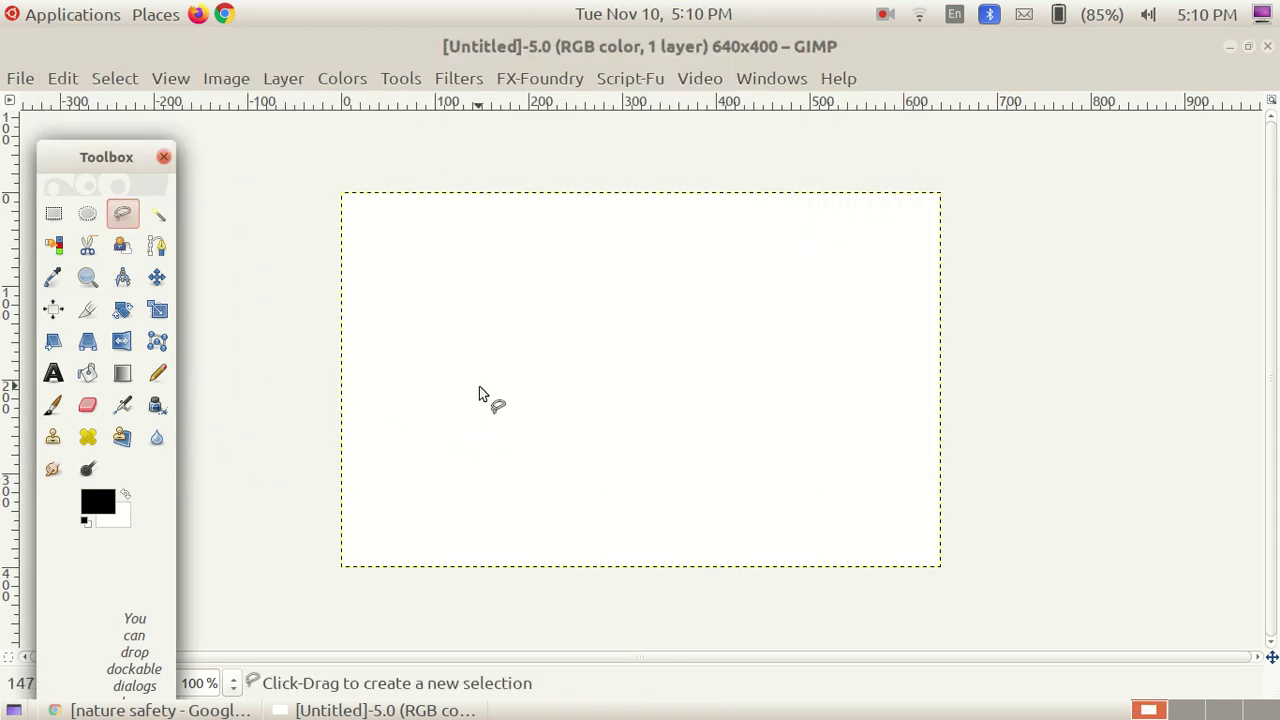
Paste the collage into the blank 640x400 image and convert the floating selection to a new layer.
right_click(551, 372)
mouse_move(625, 53)
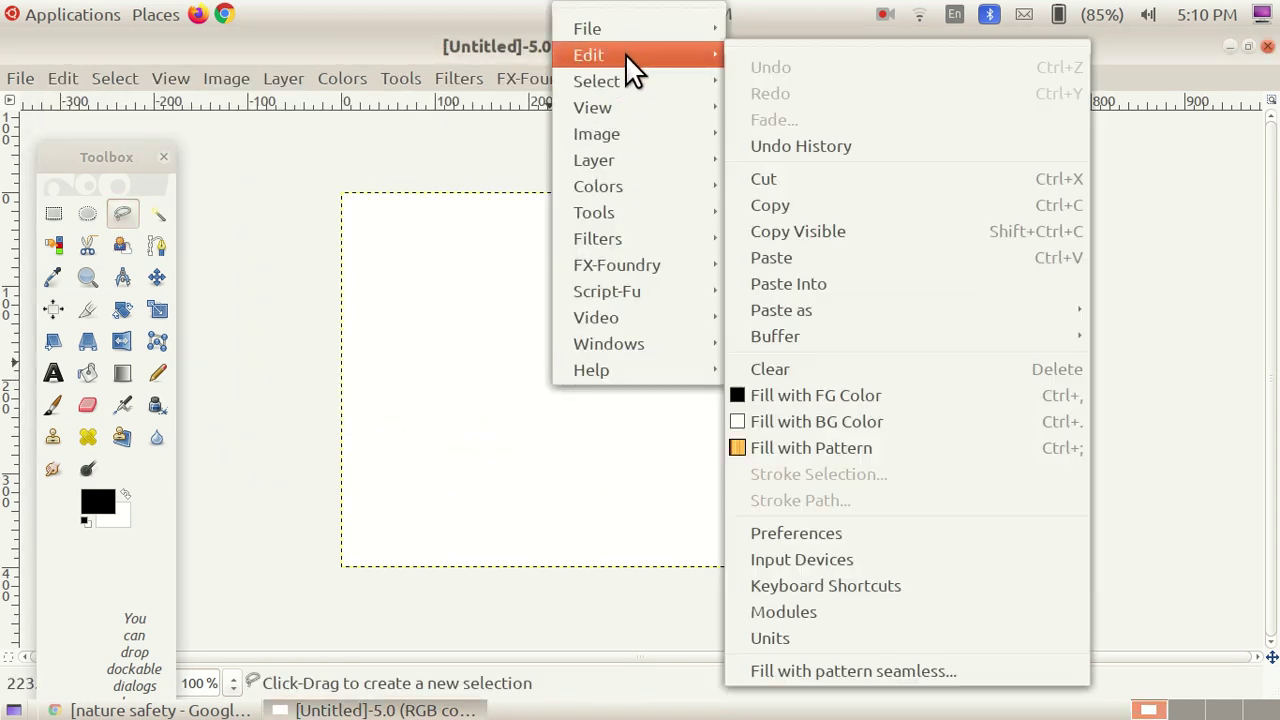
click(810, 257)
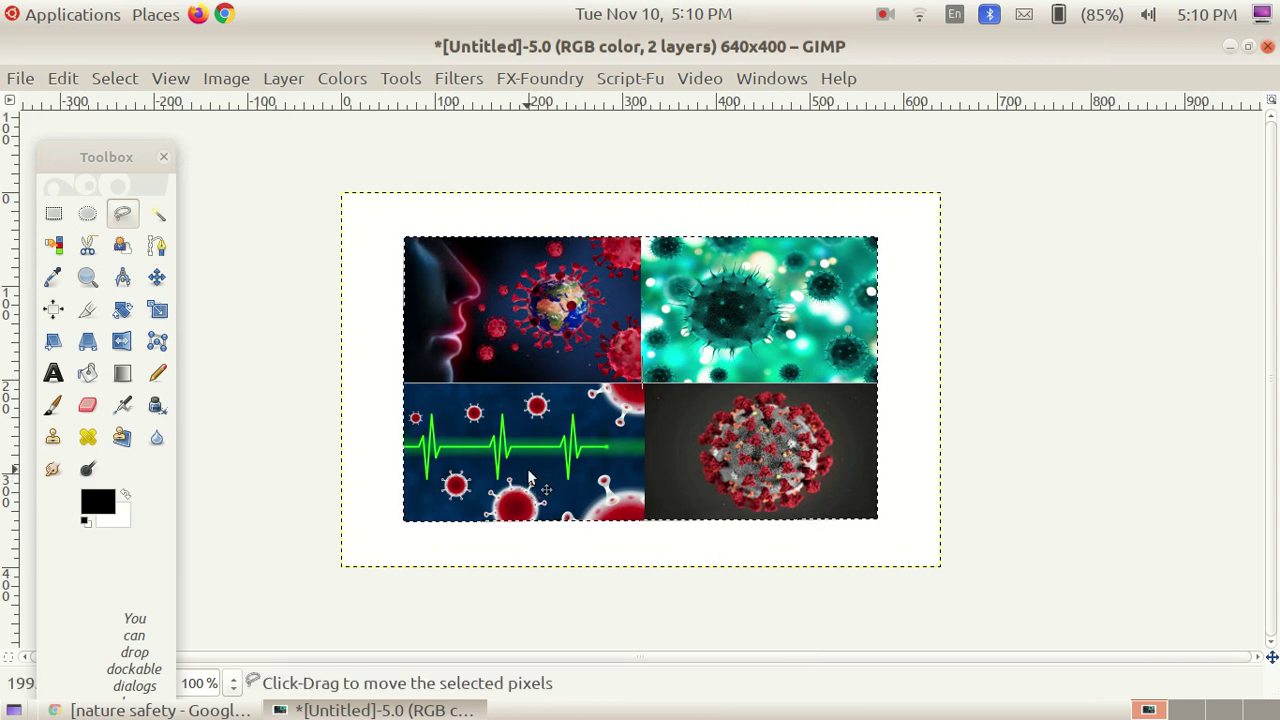
click(284, 78)
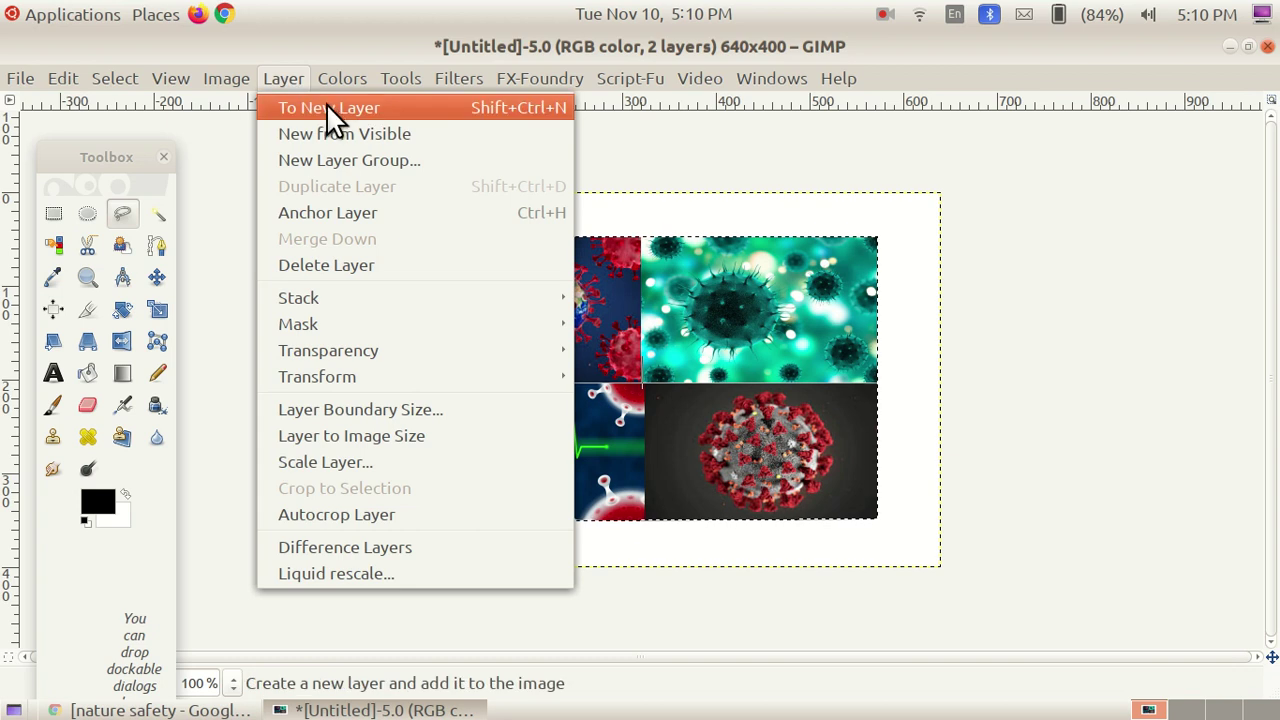
click(326, 106)
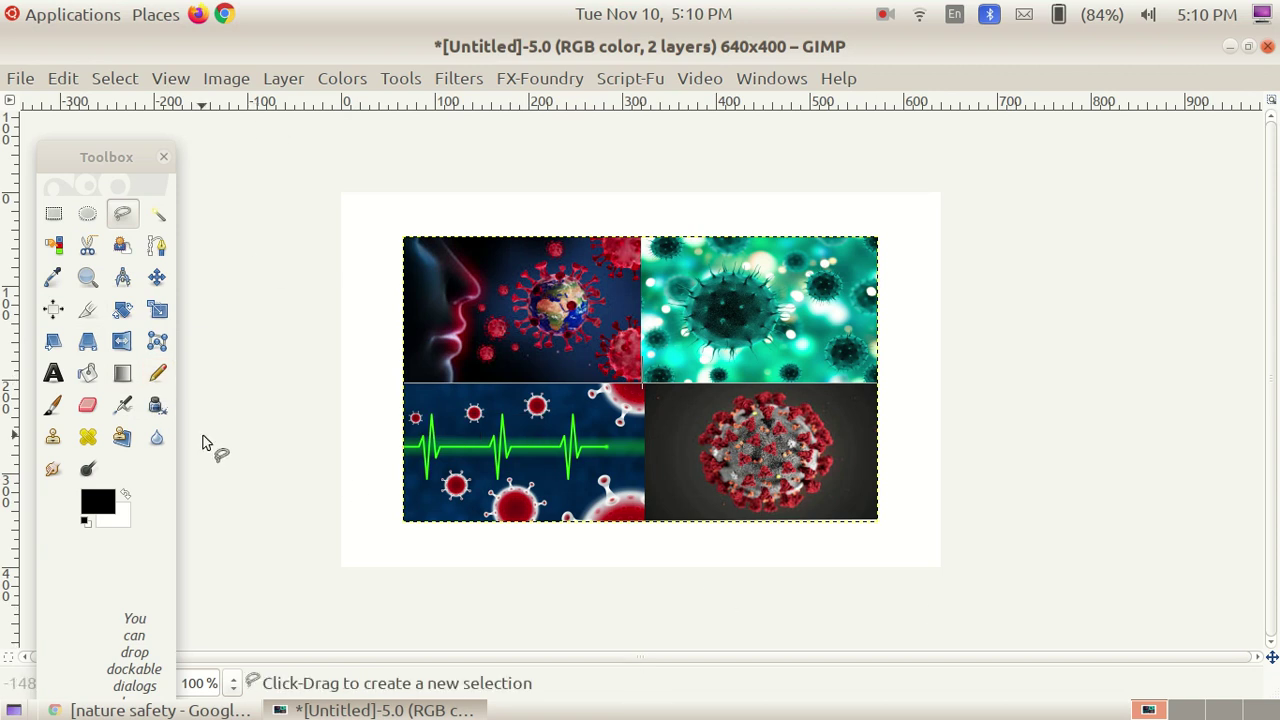
Move the collage layer down with the Move tool until only its upper strip overlaps the canvas's lower edge.
click(157, 272)
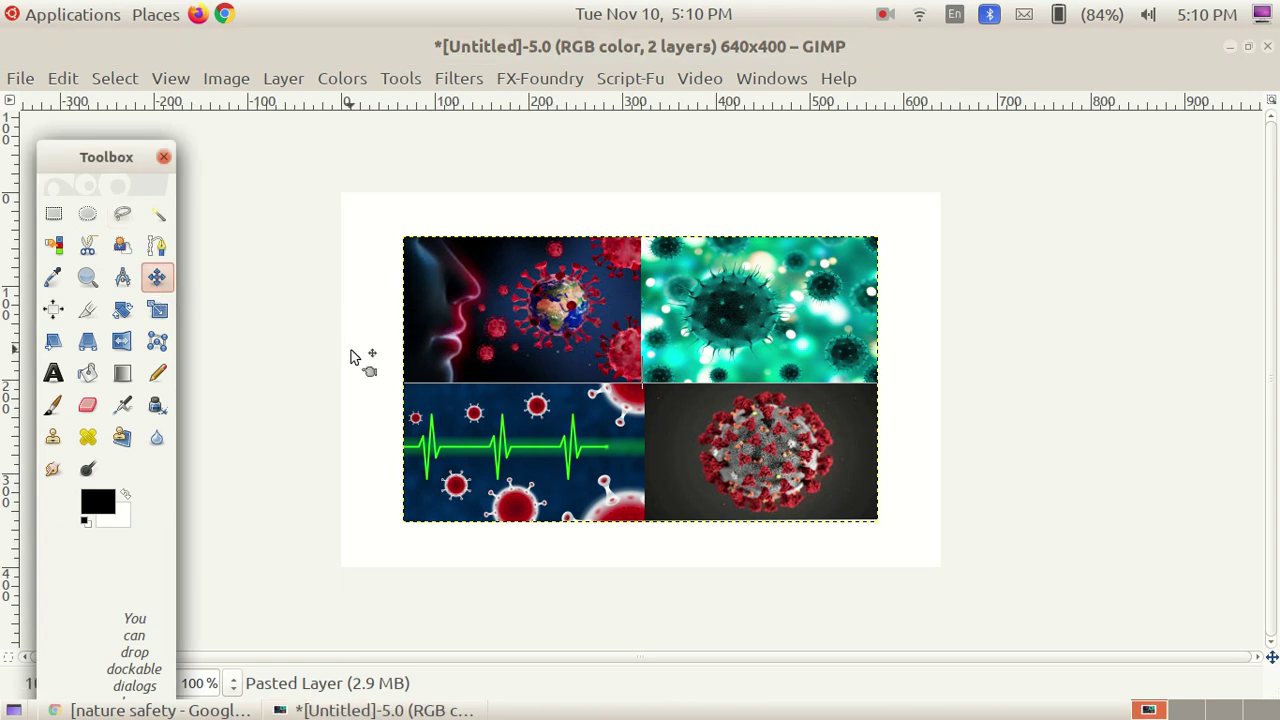
click(614, 418)
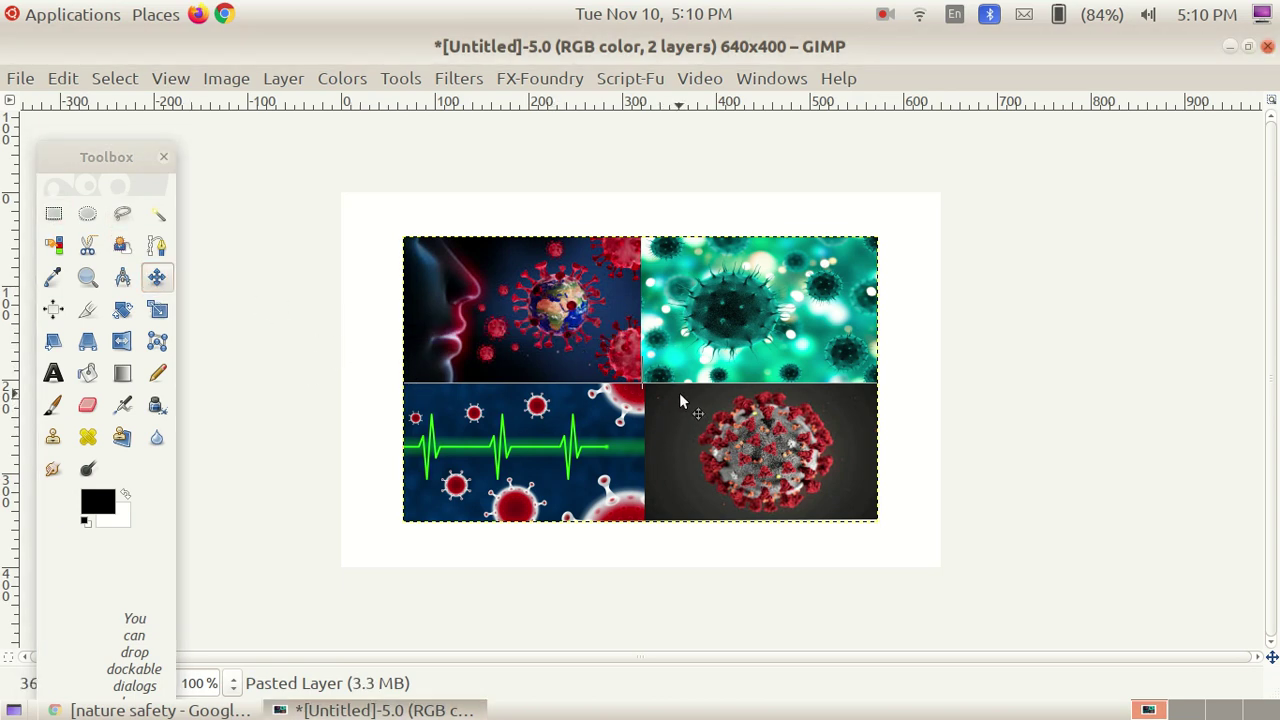
drag(631, 373, 620, 384)
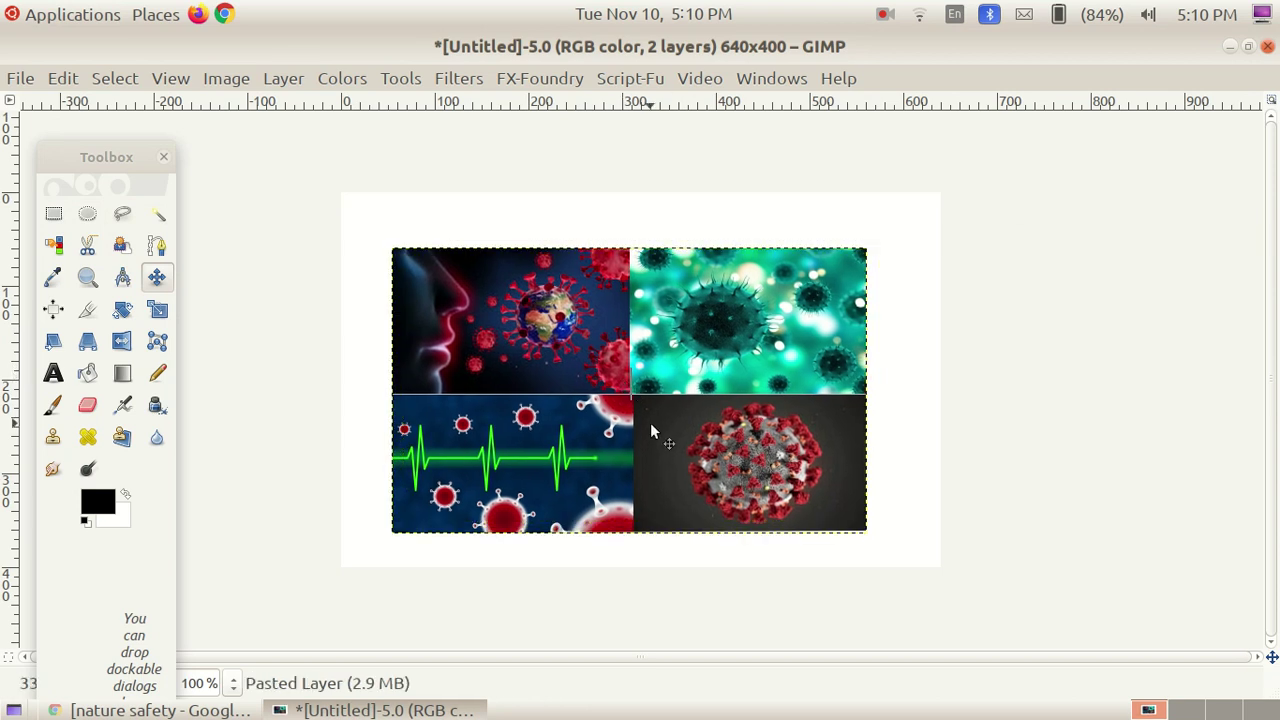
drag(650, 424, 647, 377)
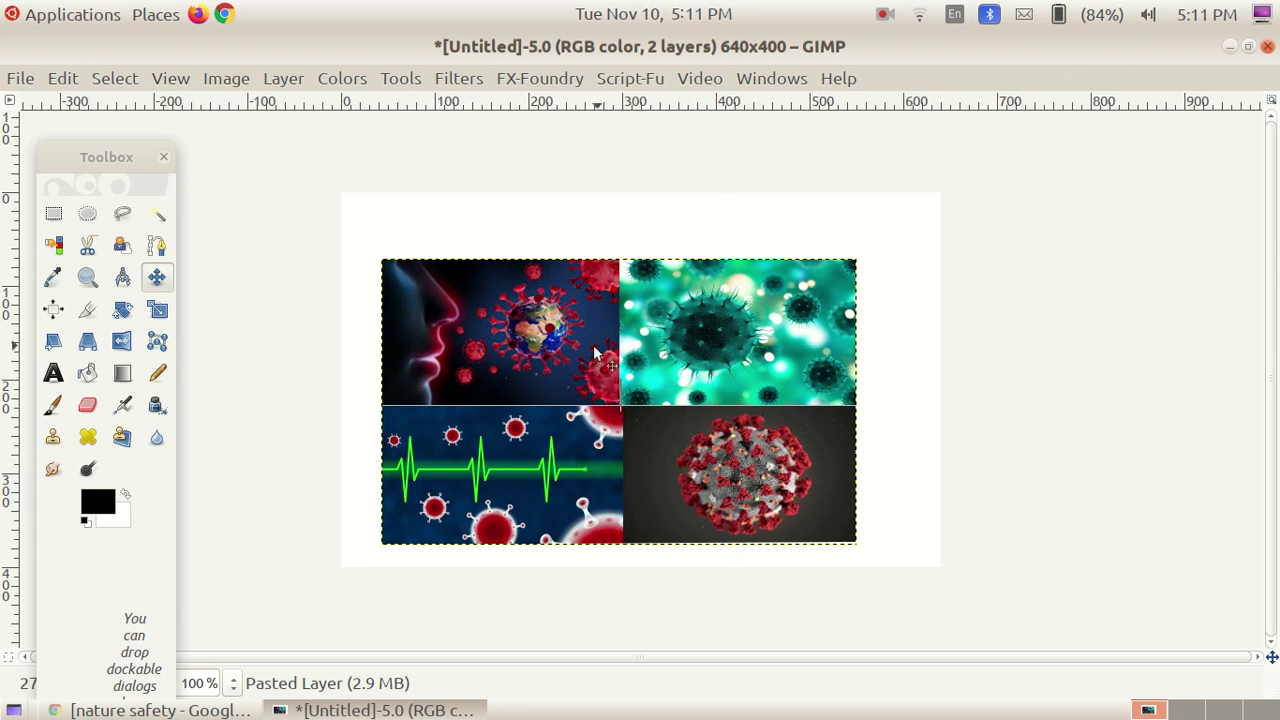
drag(630, 352, 625, 586)
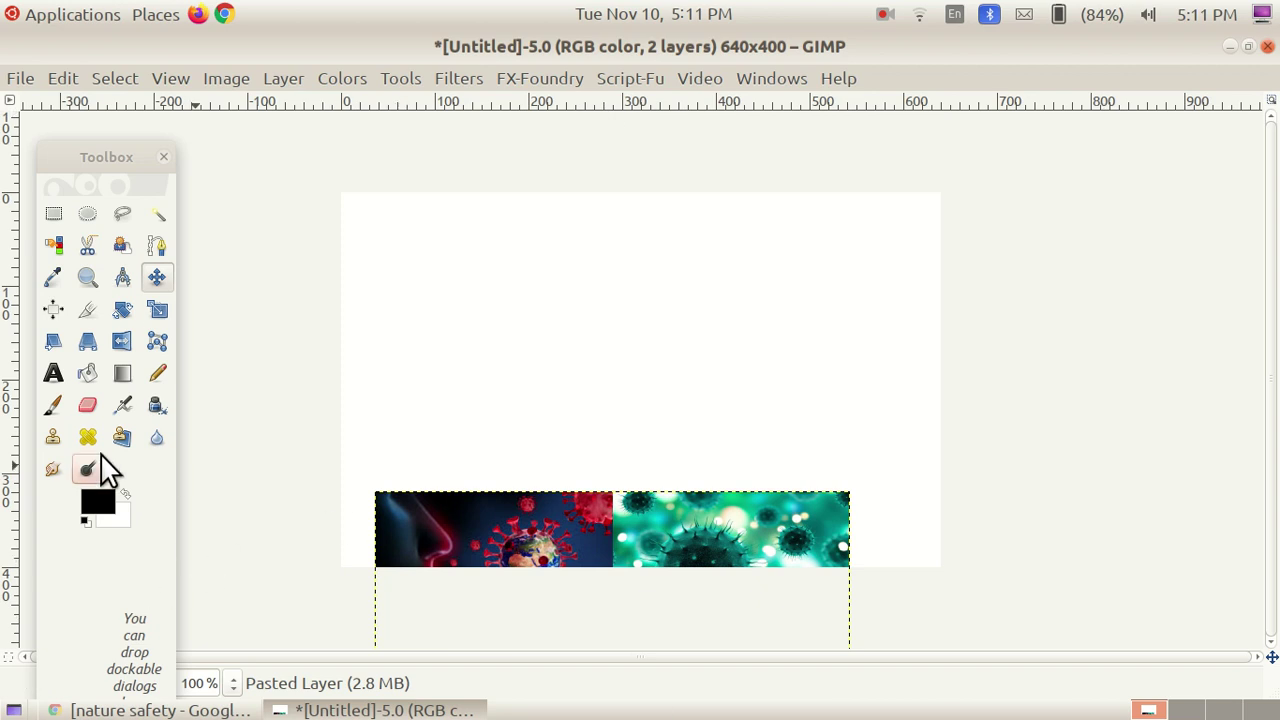
Choose the gradient Blend tool and set the foreground color to magenta, dd0079.
click(93, 380)
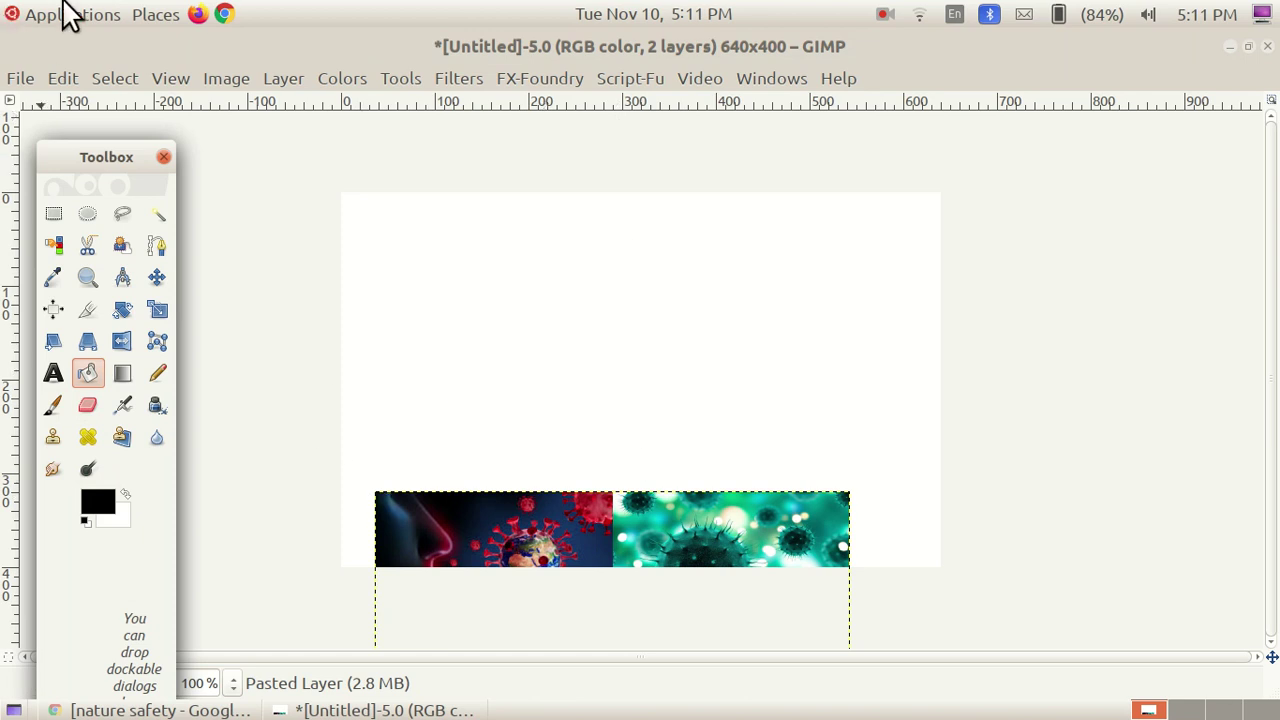
click(125, 382)
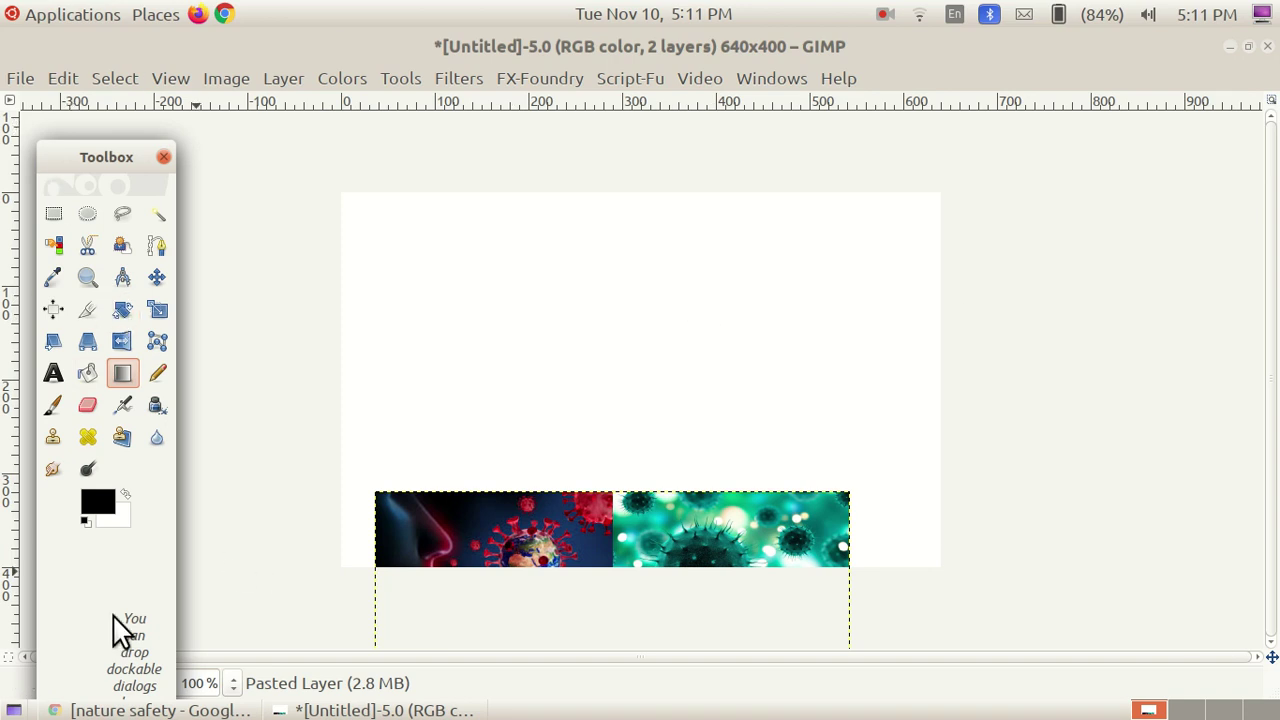
click(97, 505)
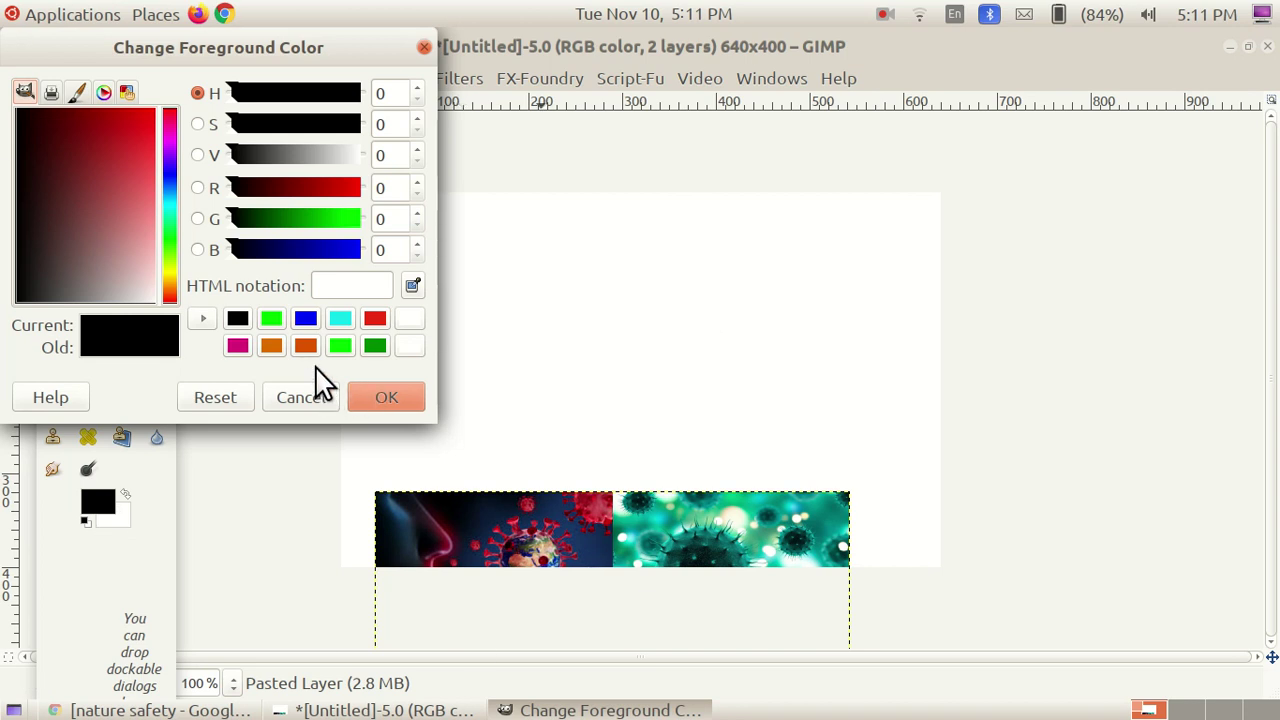
click(238, 347)
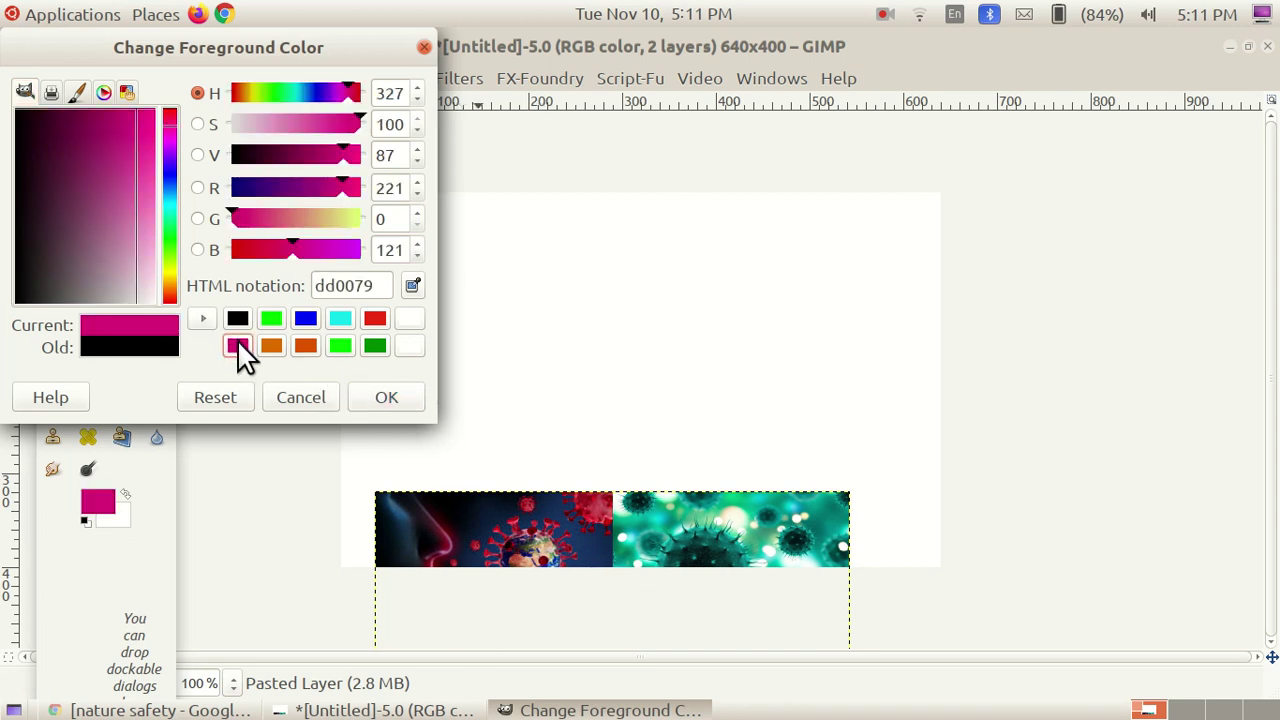
click(389, 398)
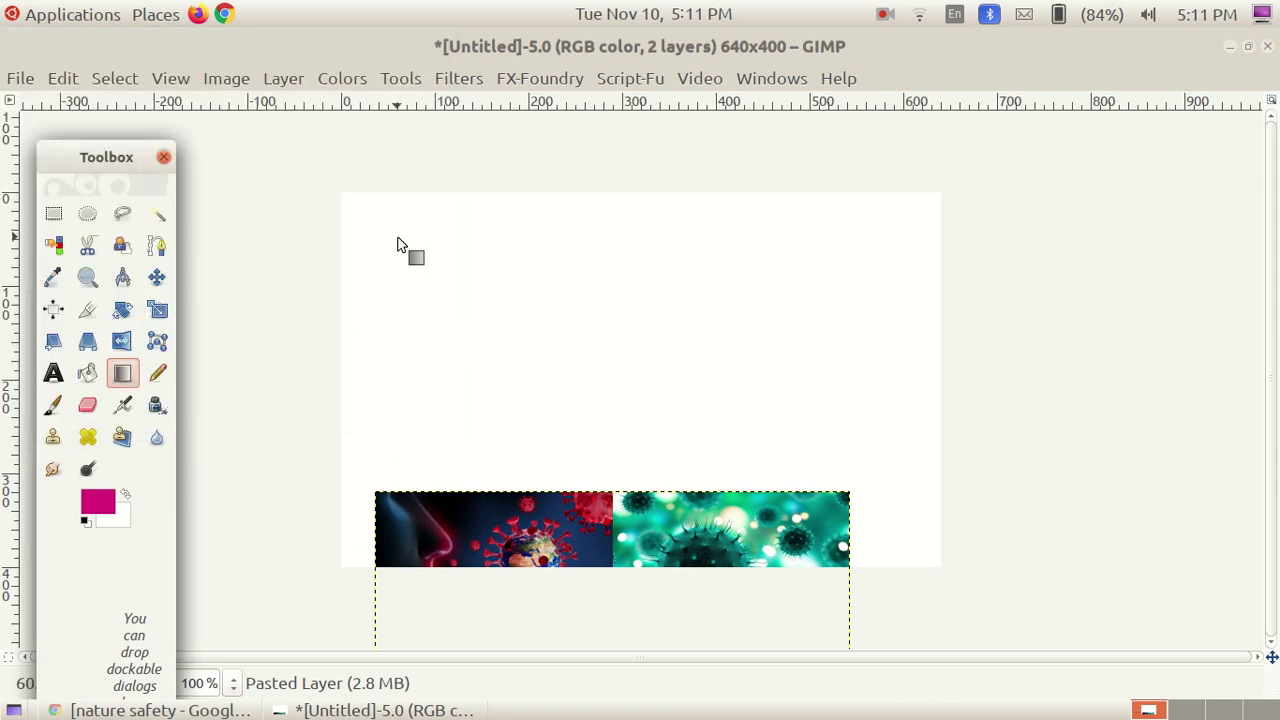
Set the background color to blue, 0000f9.
click(122, 520)
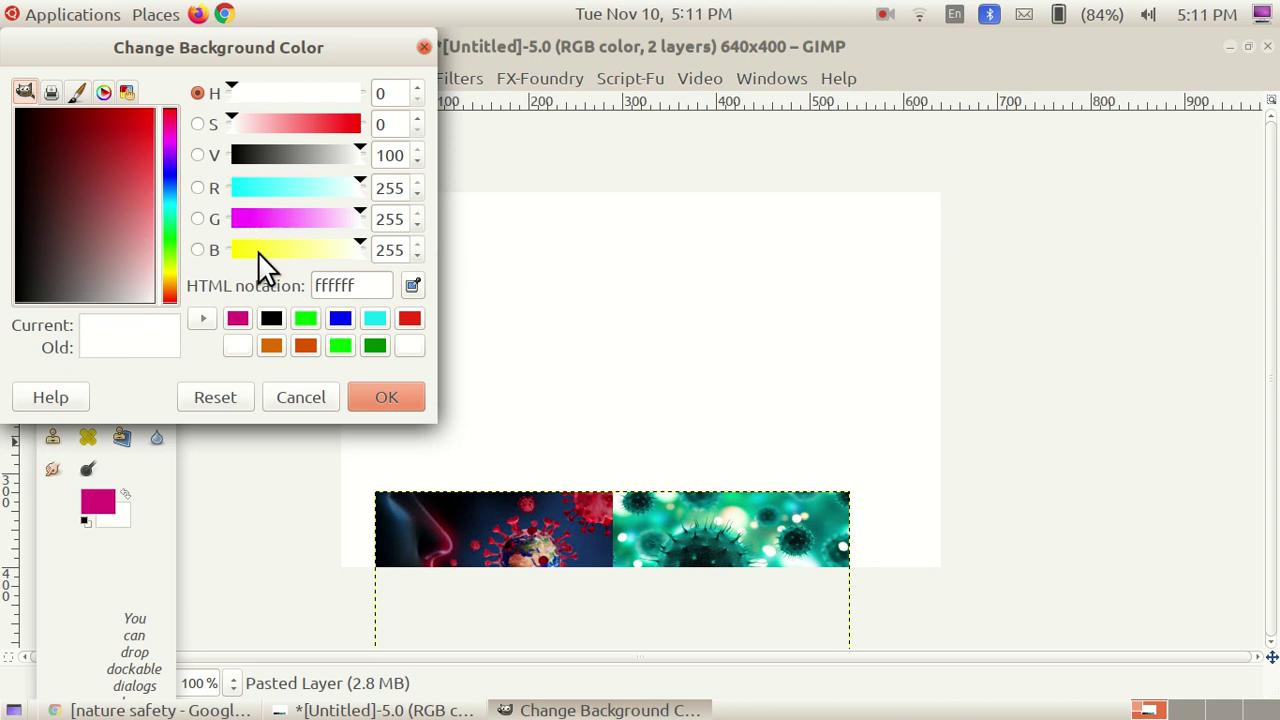
click(173, 182)
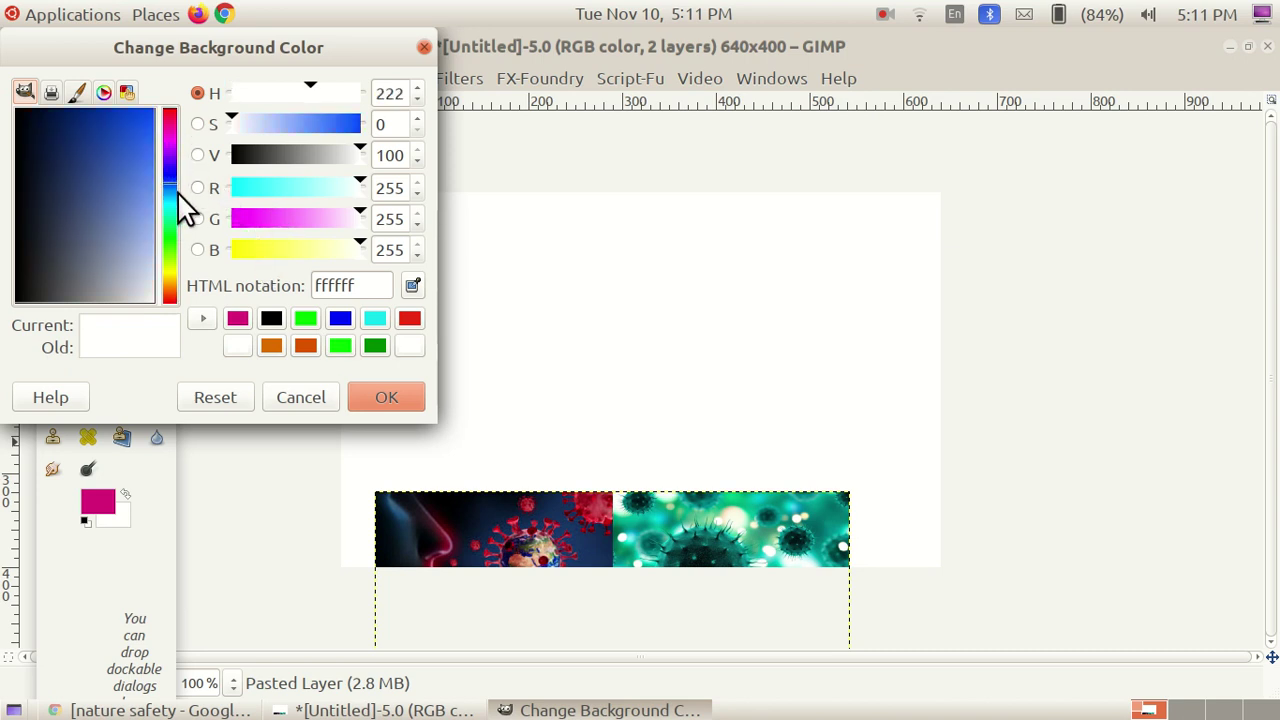
click(402, 398)
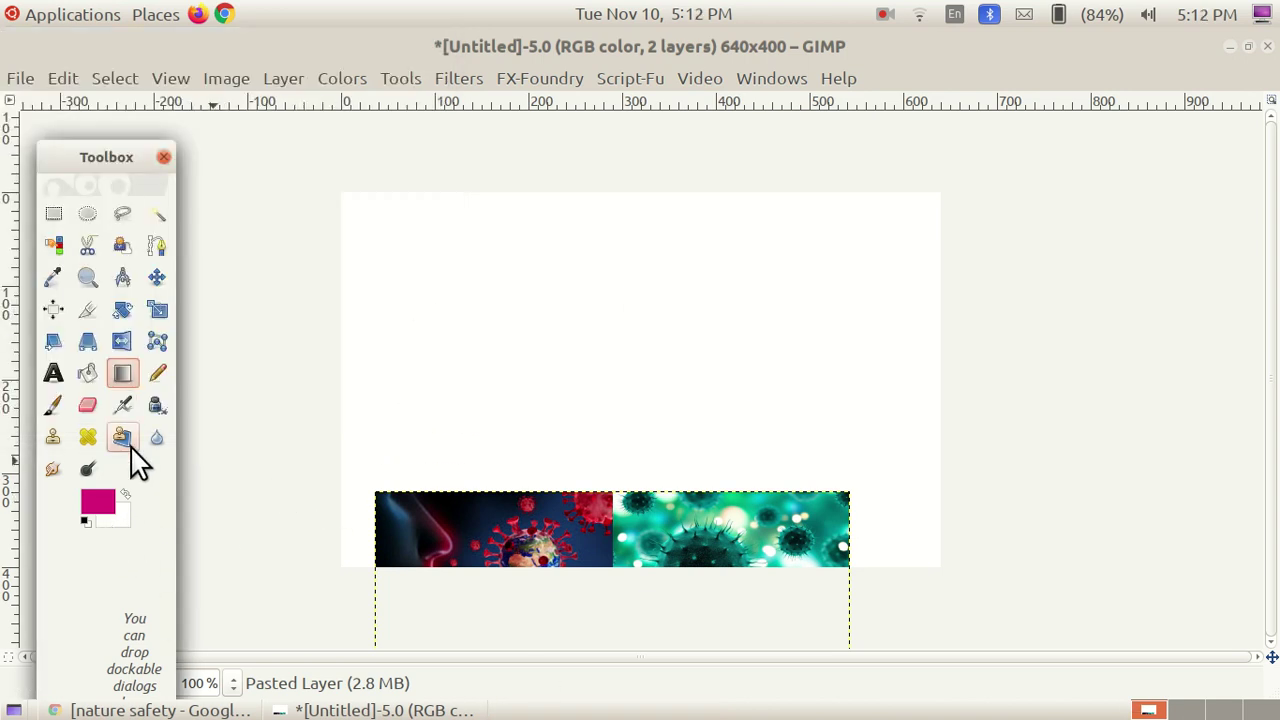
click(121, 520)
click(374, 320)
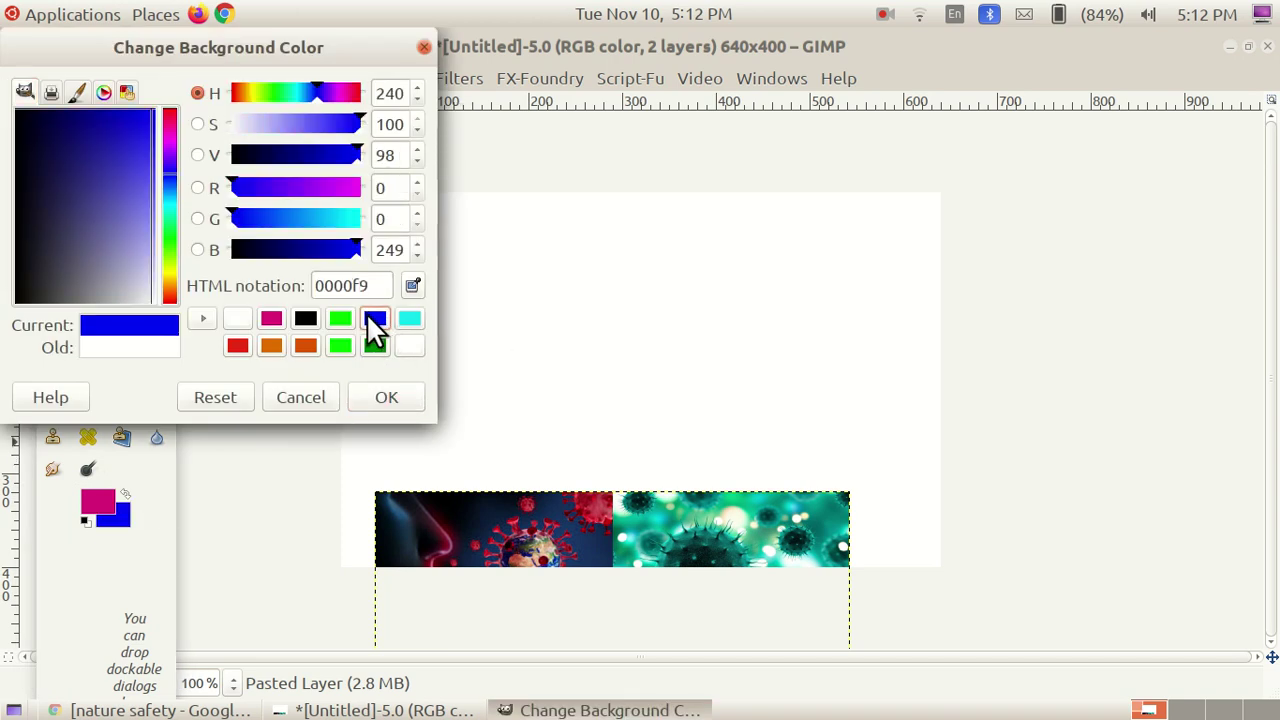
click(390, 398)
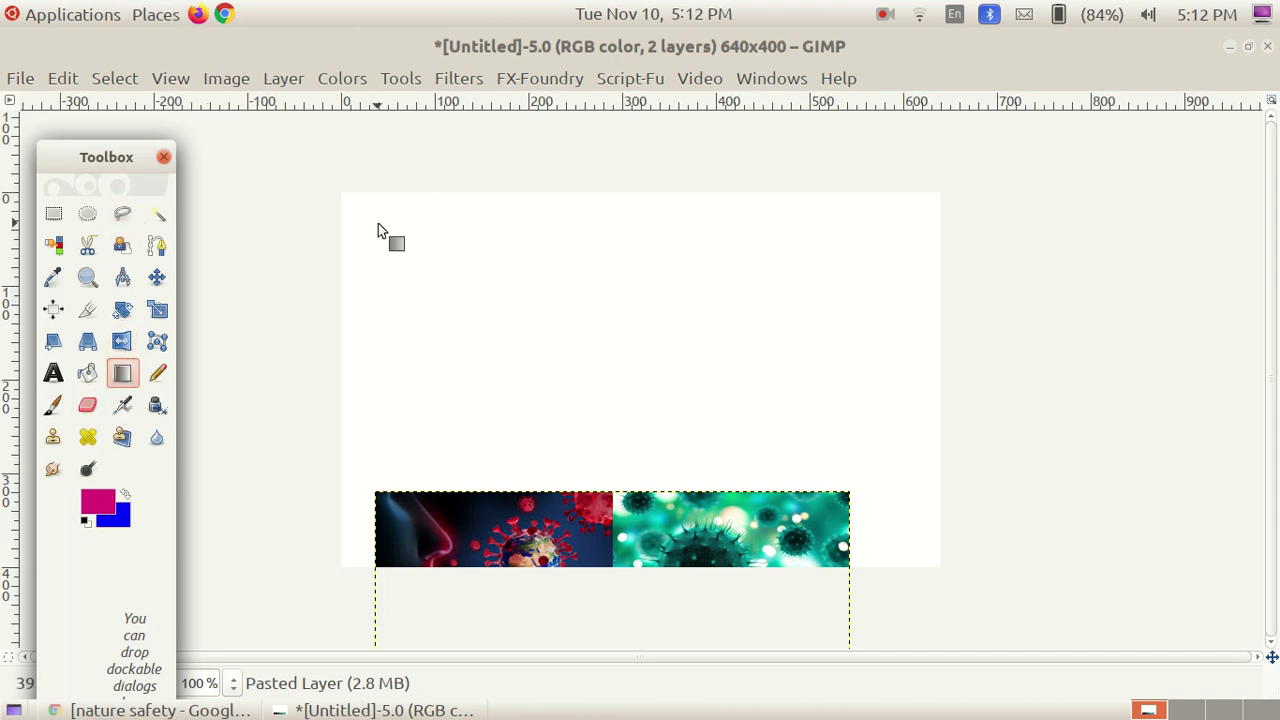
Try to fill the canvas with diagonal magenta-to-blue gradients, and undo both blends.
drag(350, 202, 934, 546)
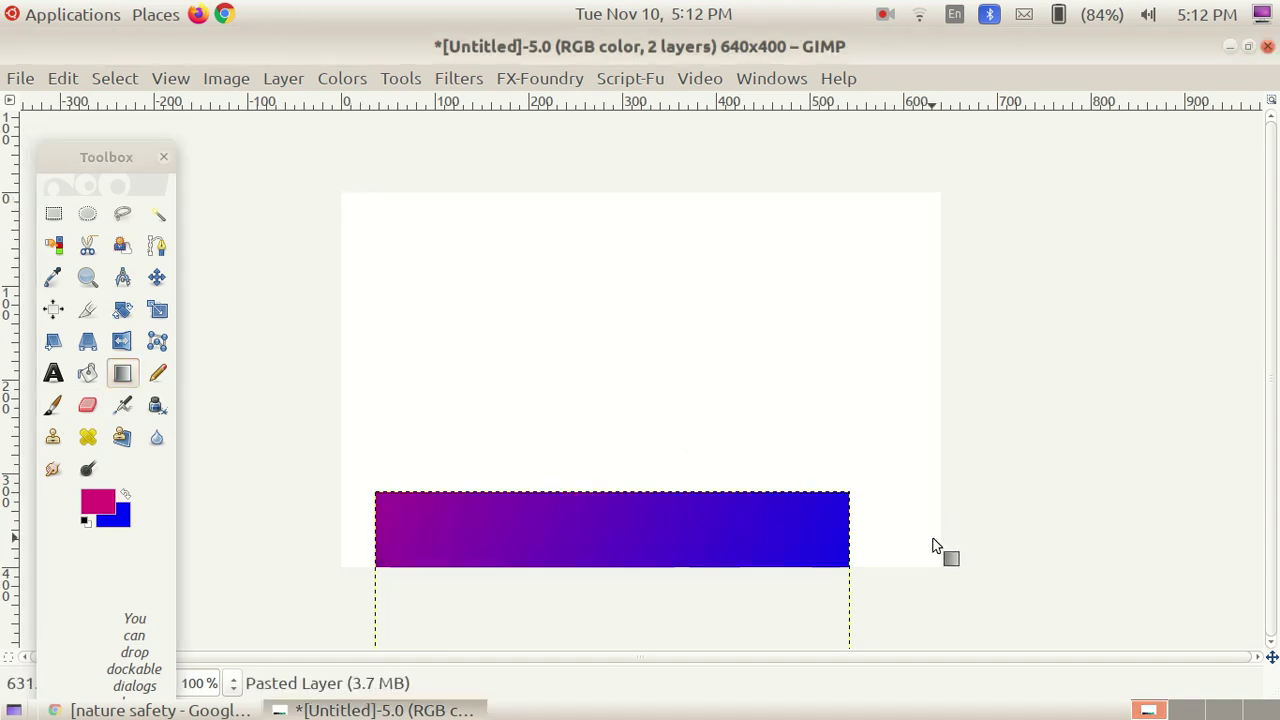
drag(650, 511, 807, 240)
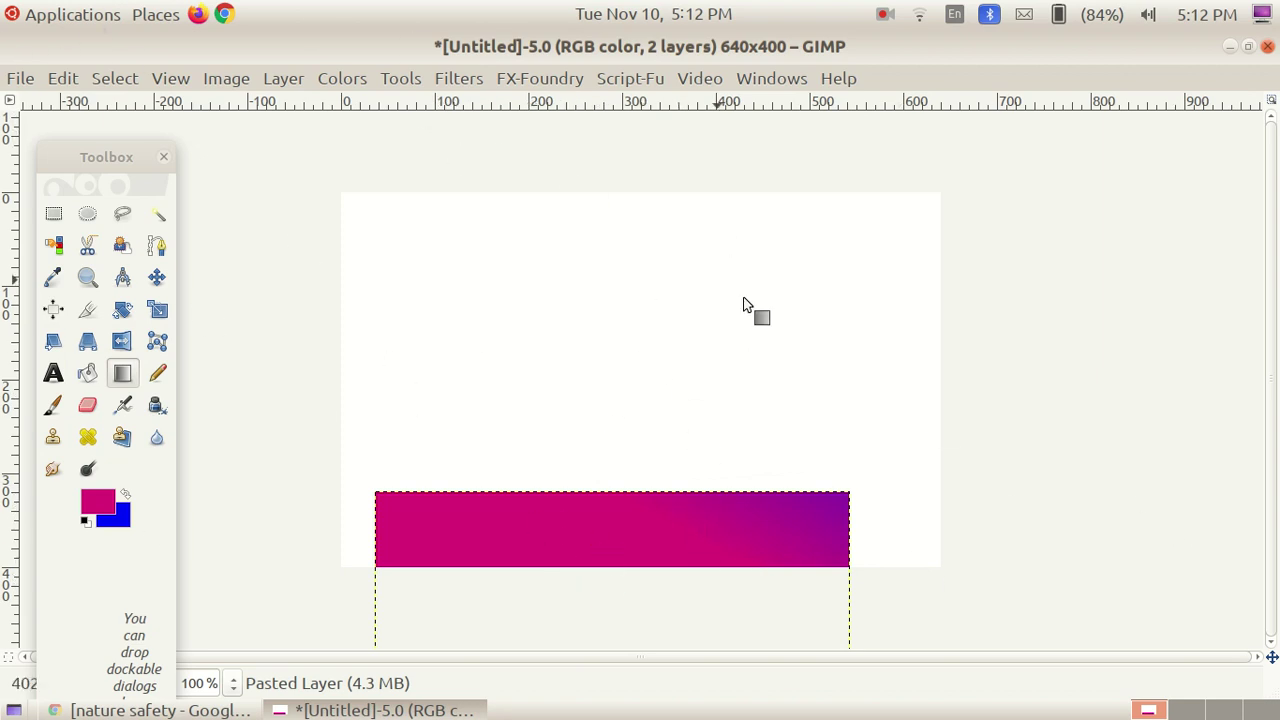
click(71, 82)
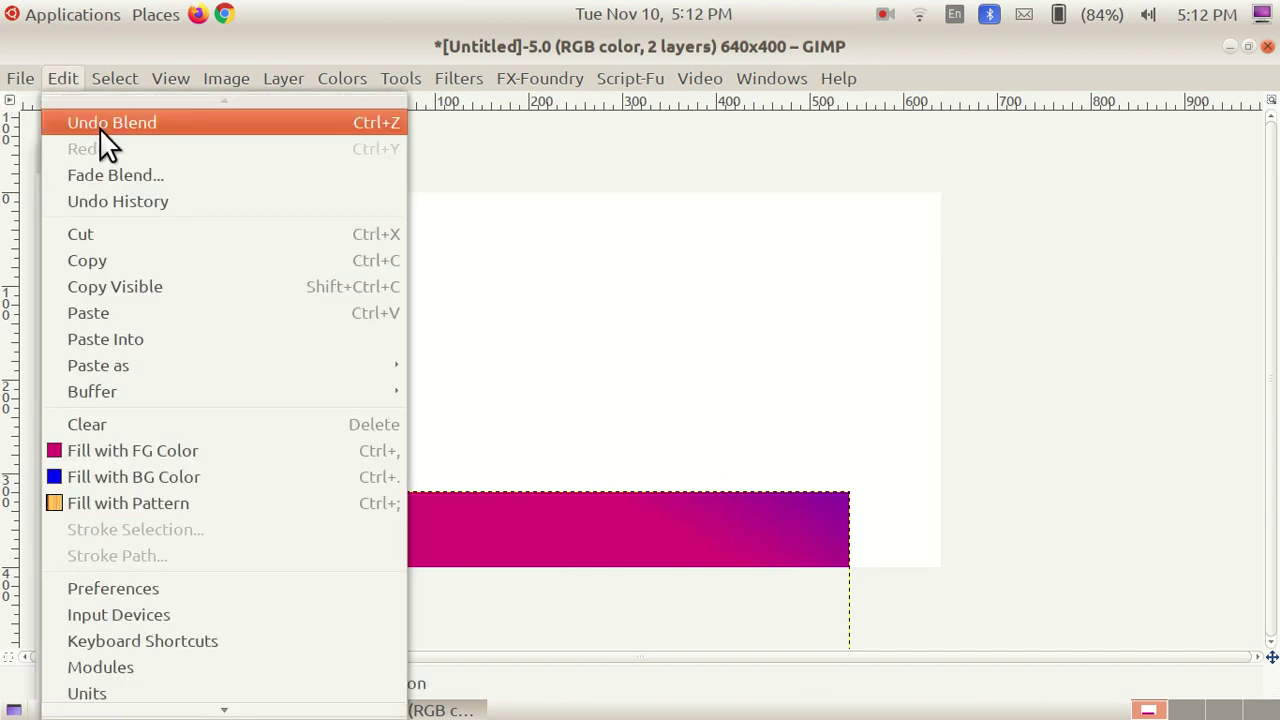
click(100, 124)
click(57, 81)
click(79, 123)
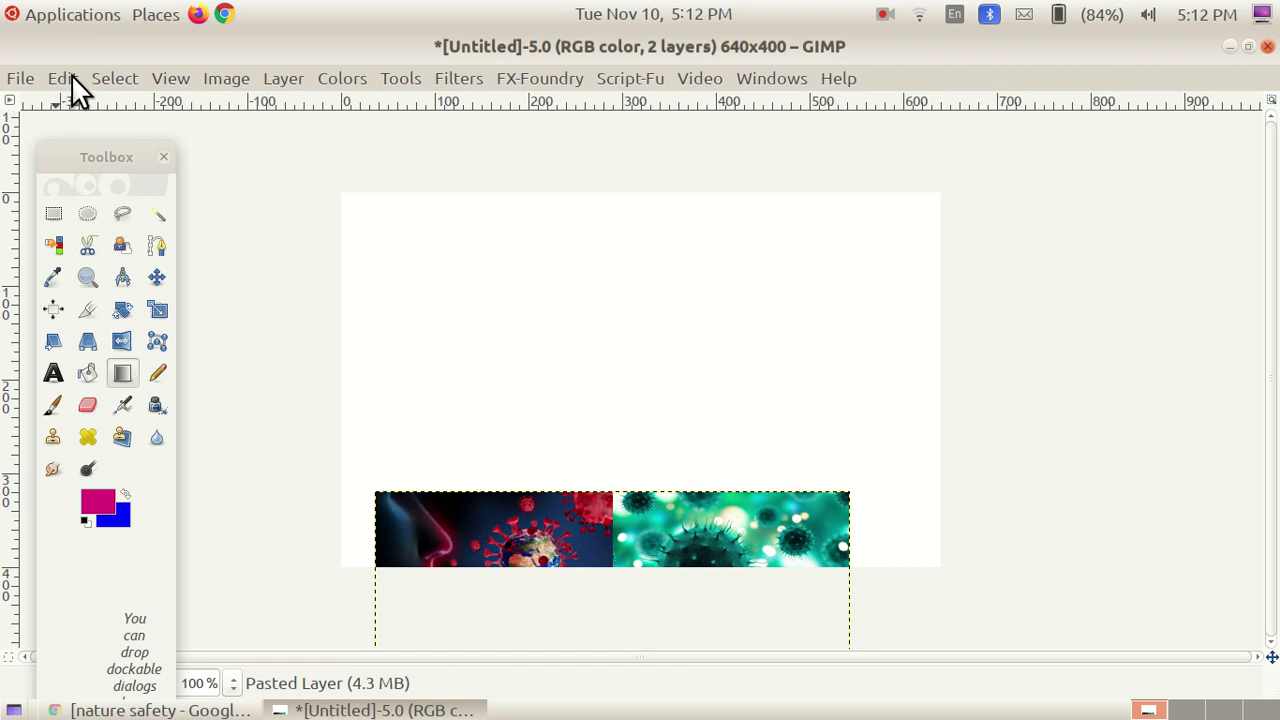
Undo the collage layer's last move and apply a short diagonal magenta-to-blue gradient near the layer's center.
click(70, 78)
click(86, 121)
drag(606, 410, 617, 397)
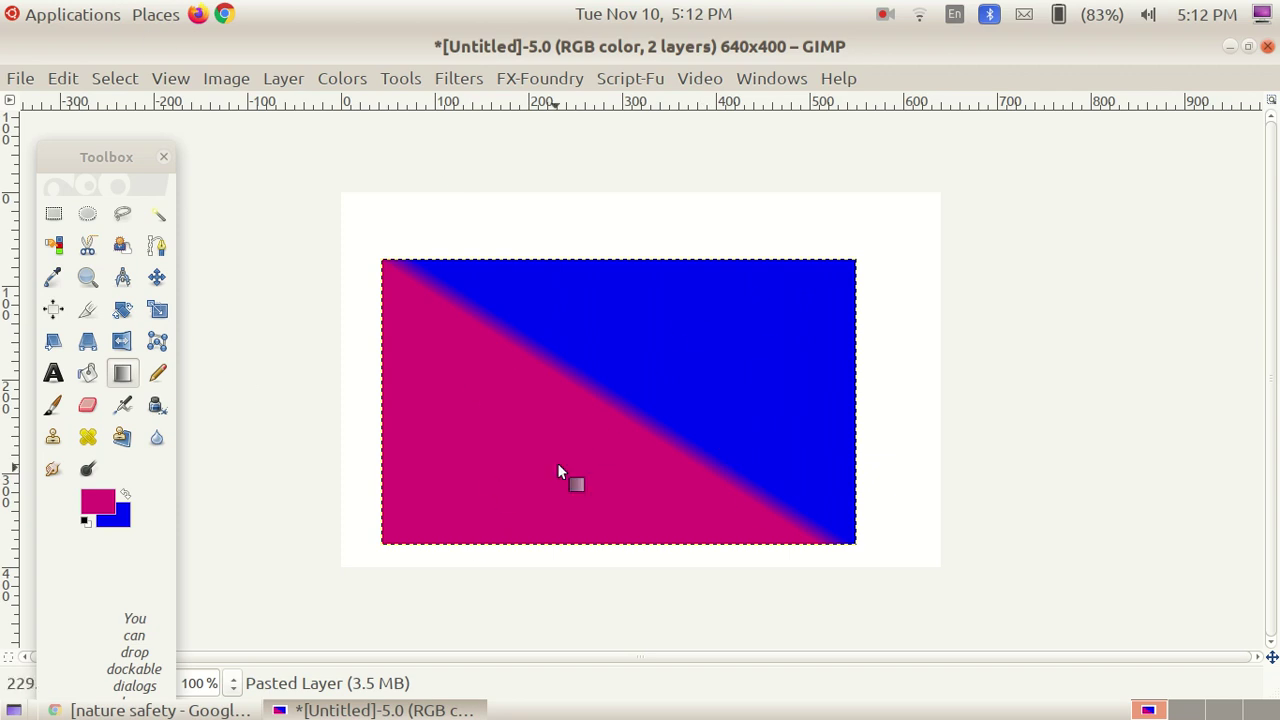
Undo the blend on the collage layer, then select the whole collage with a rectangle and cut it to the clipboard.
click(66, 76)
click(91, 123)
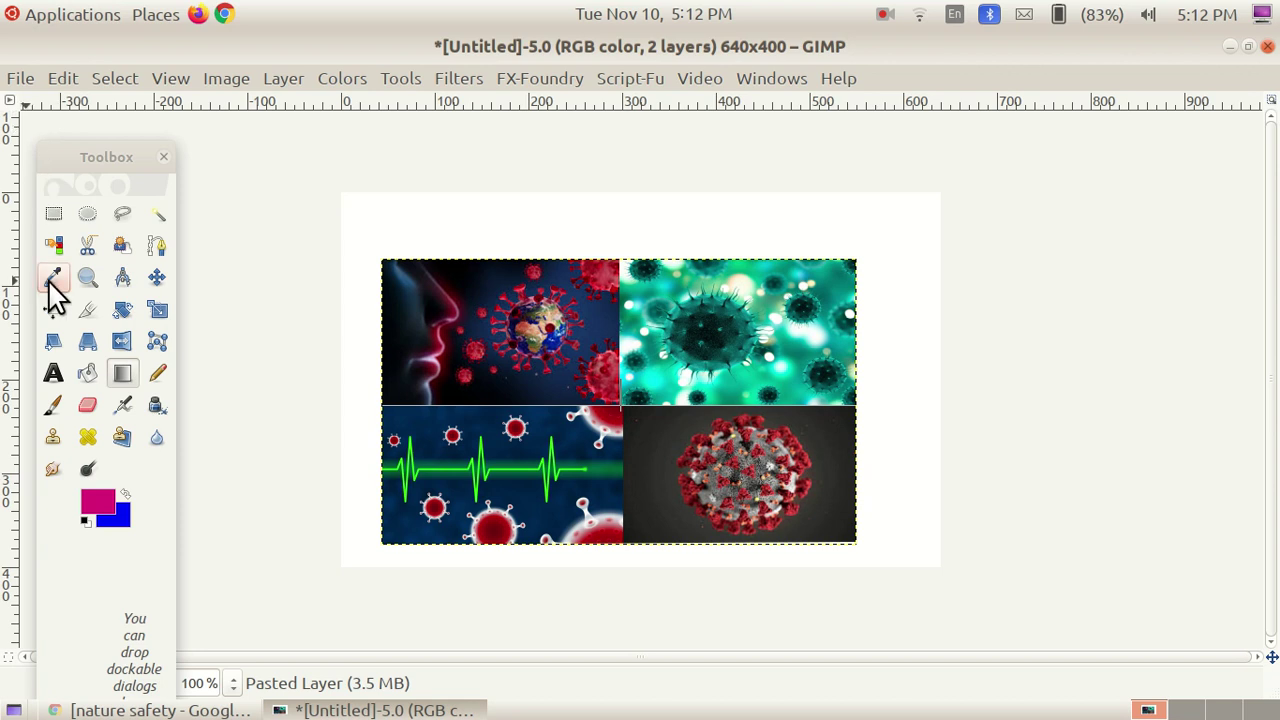
click(54, 216)
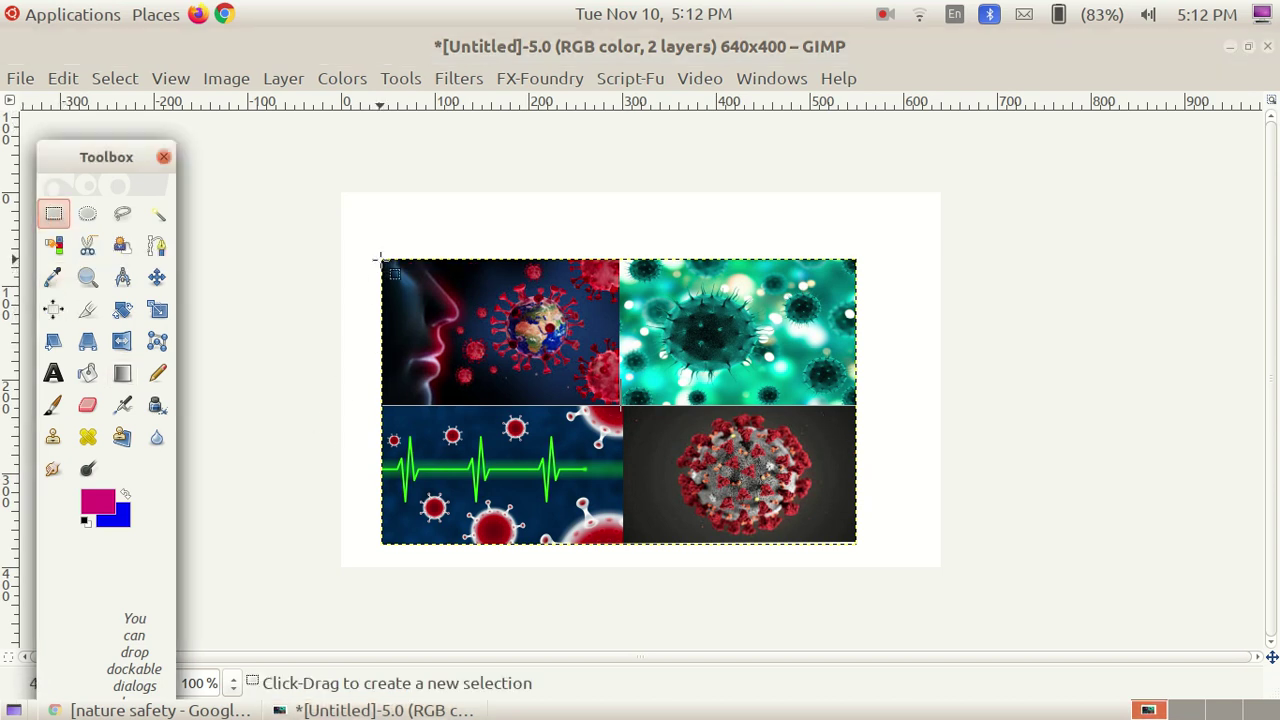
drag(383, 260, 856, 543)
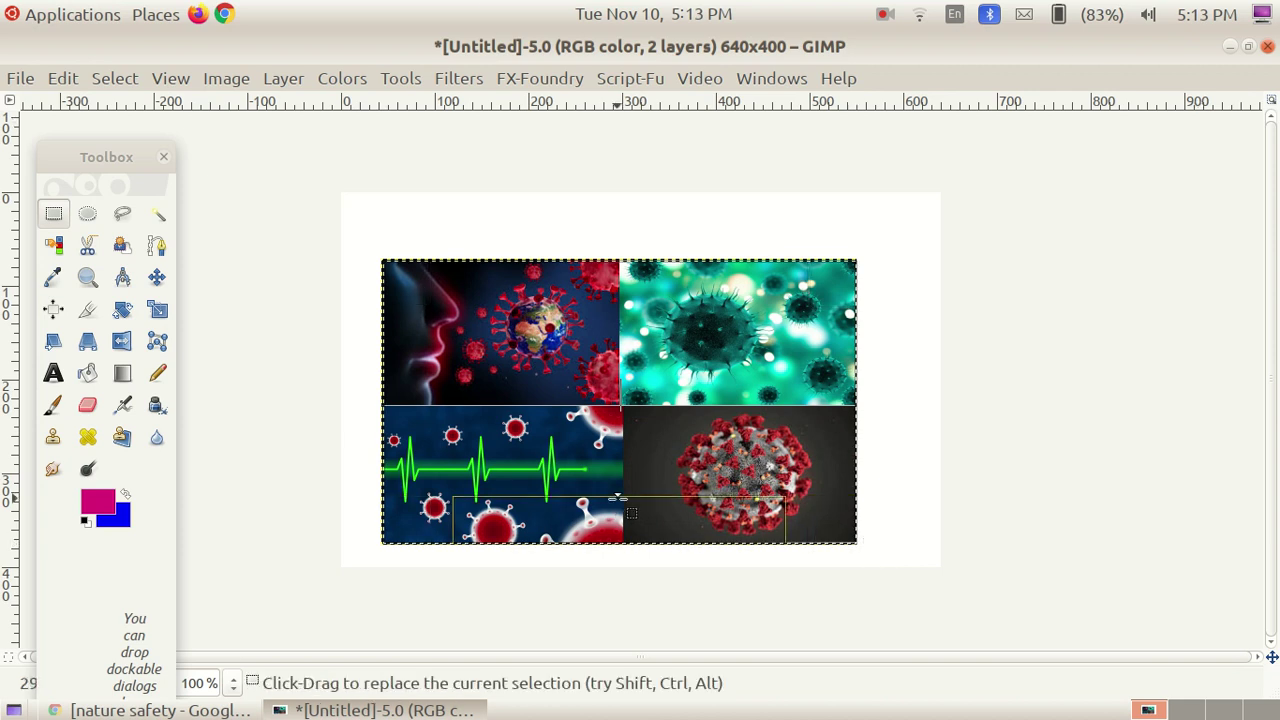
right_click(581, 386)
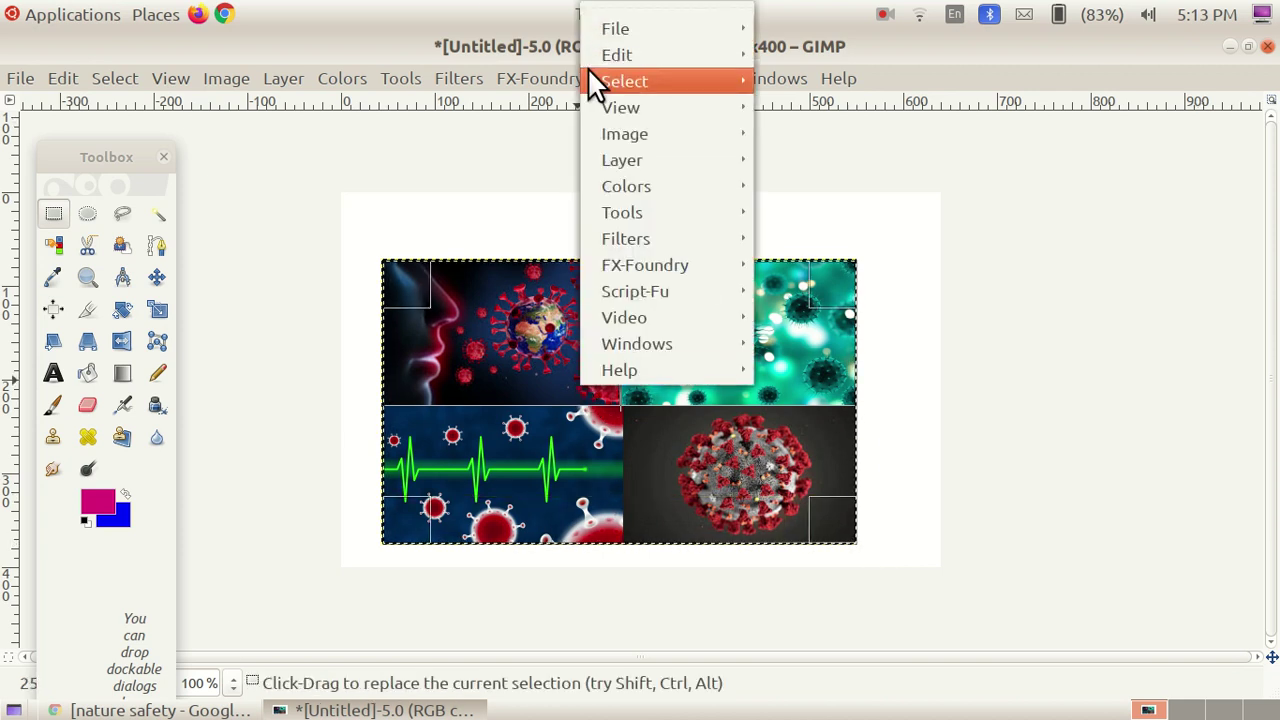
mouse_move(597, 55)
click(818, 179)
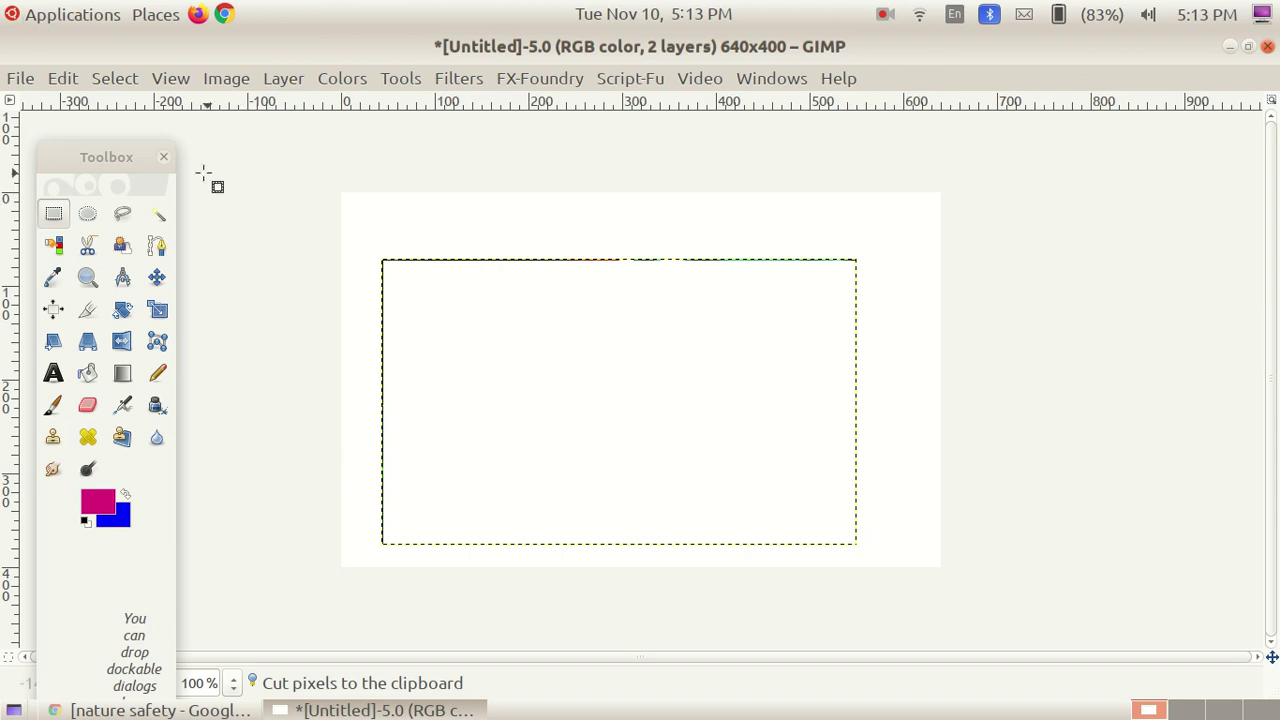
Create a new 640 × 400 px image and maximize its window.
click(18, 82)
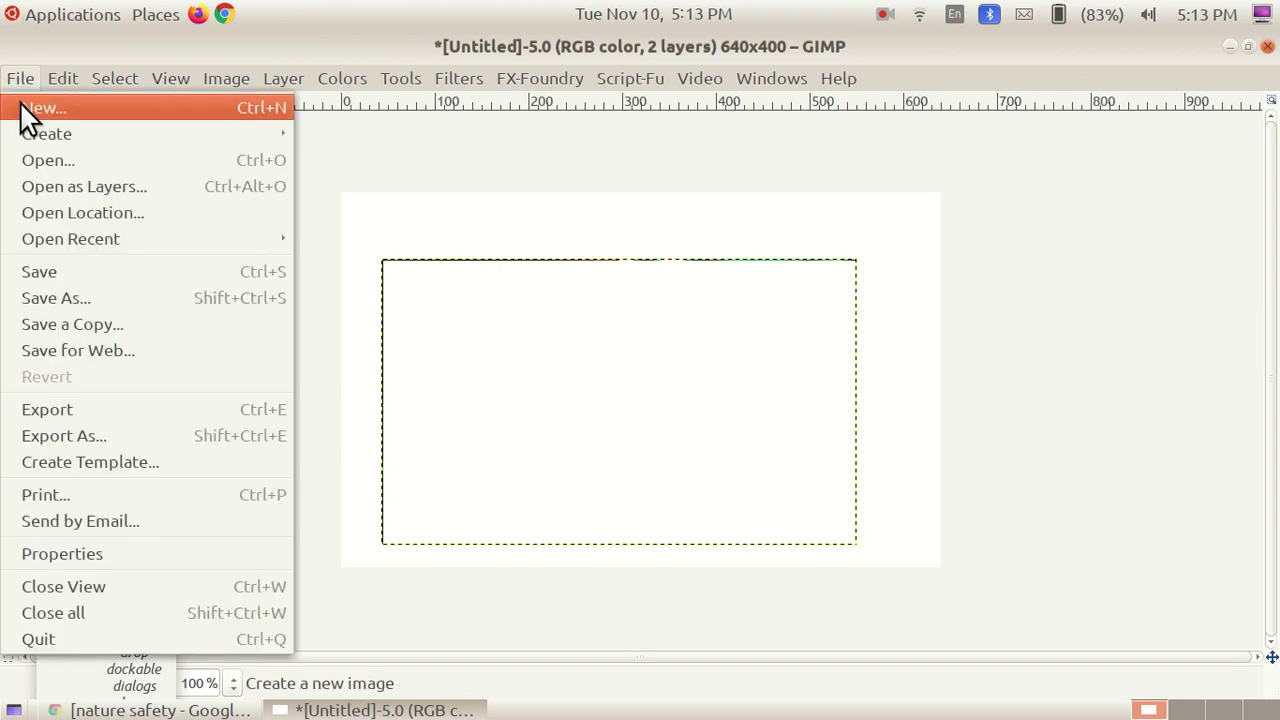
click(28, 107)
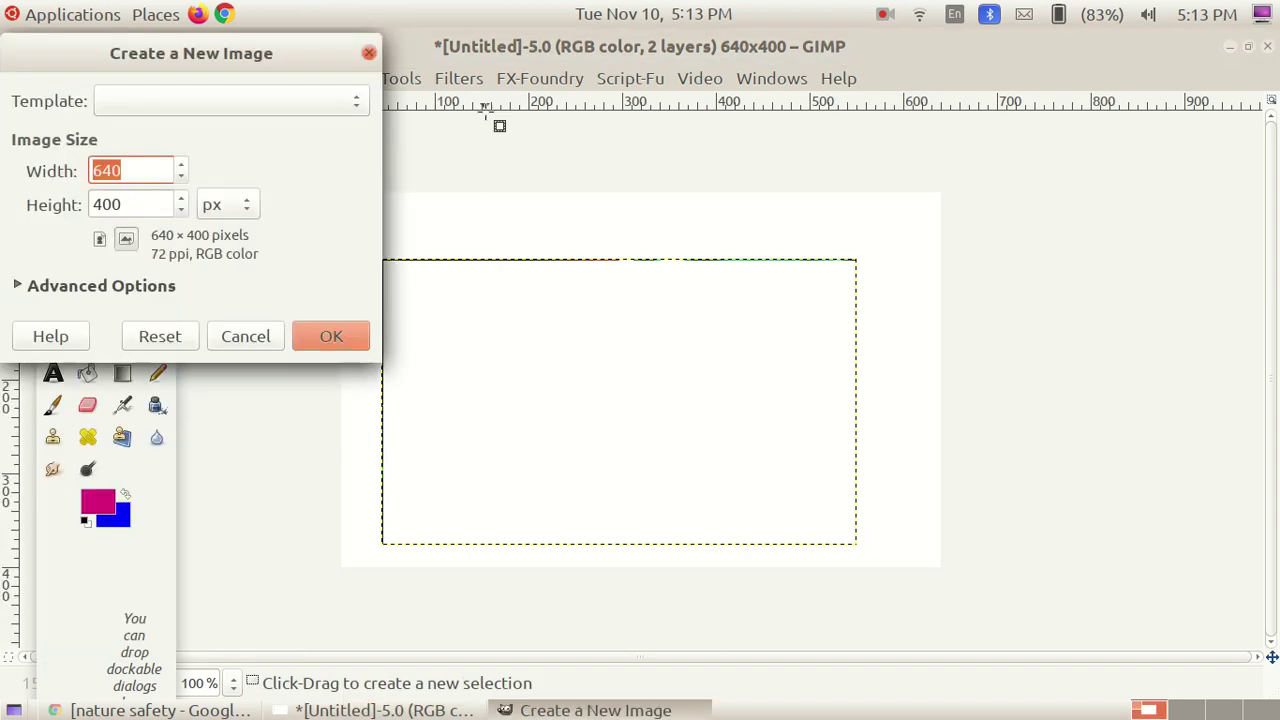
click(325, 337)
drag(801, 69, 980, 150)
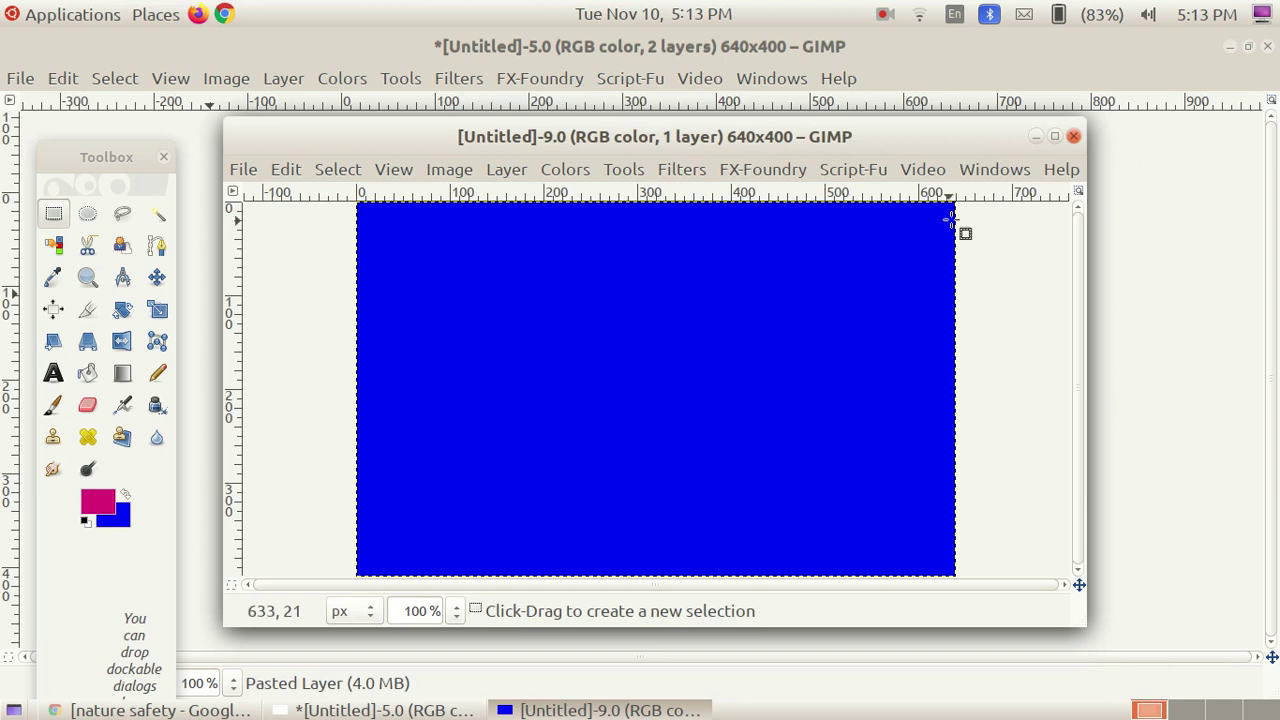
click(1054, 135)
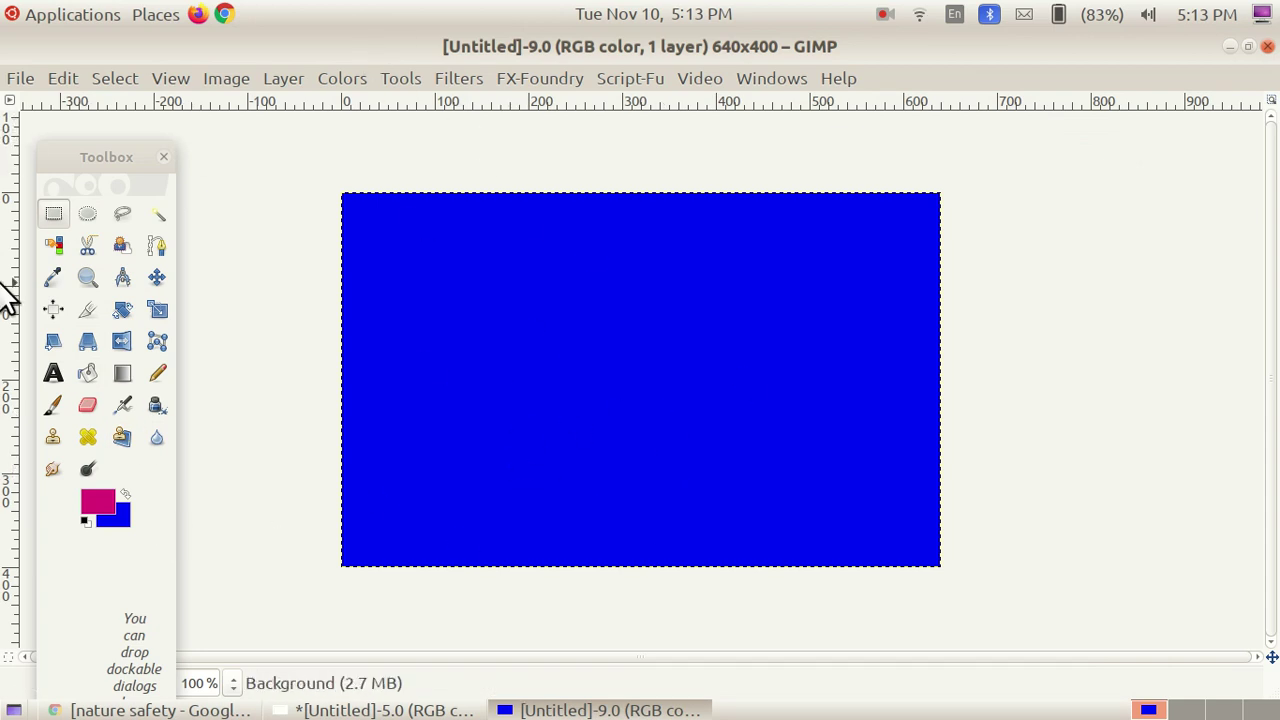
Try vertical and diagonal Blend gradients across the canvas, finishing with magenta at the upper-right corner fading to blue at the lower-left.
click(122, 373)
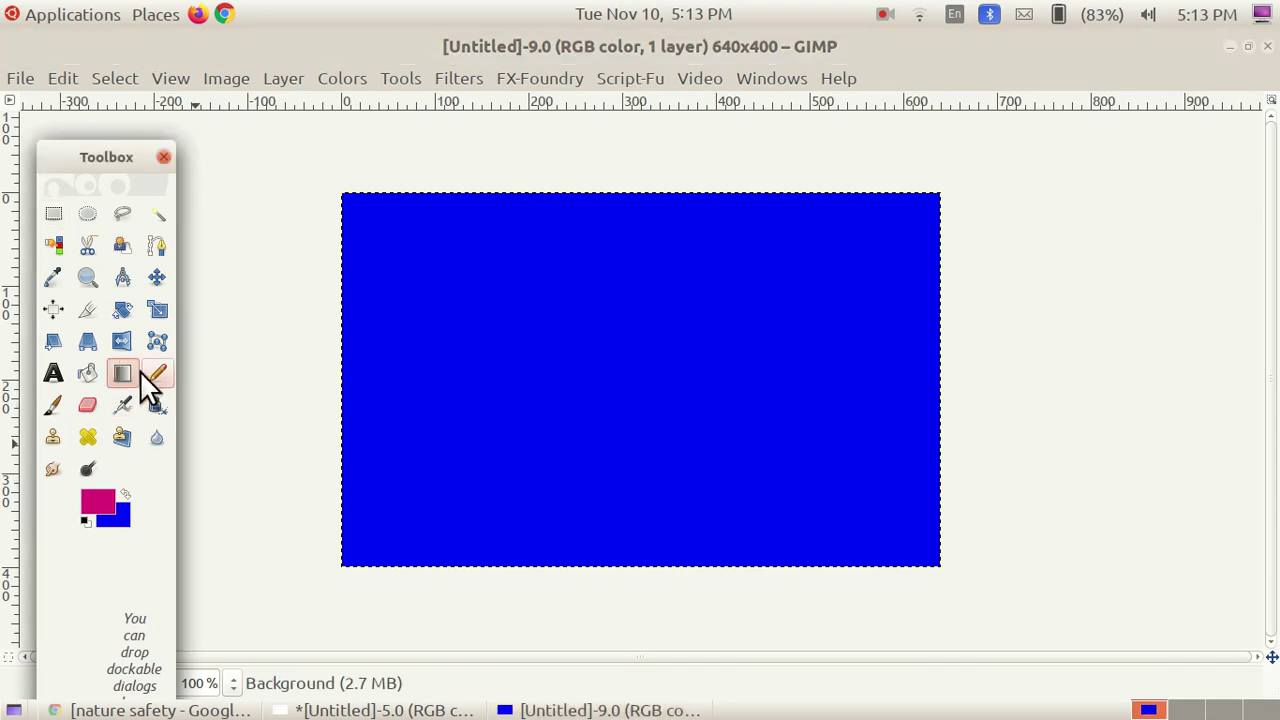
drag(634, 229, 623, 489)
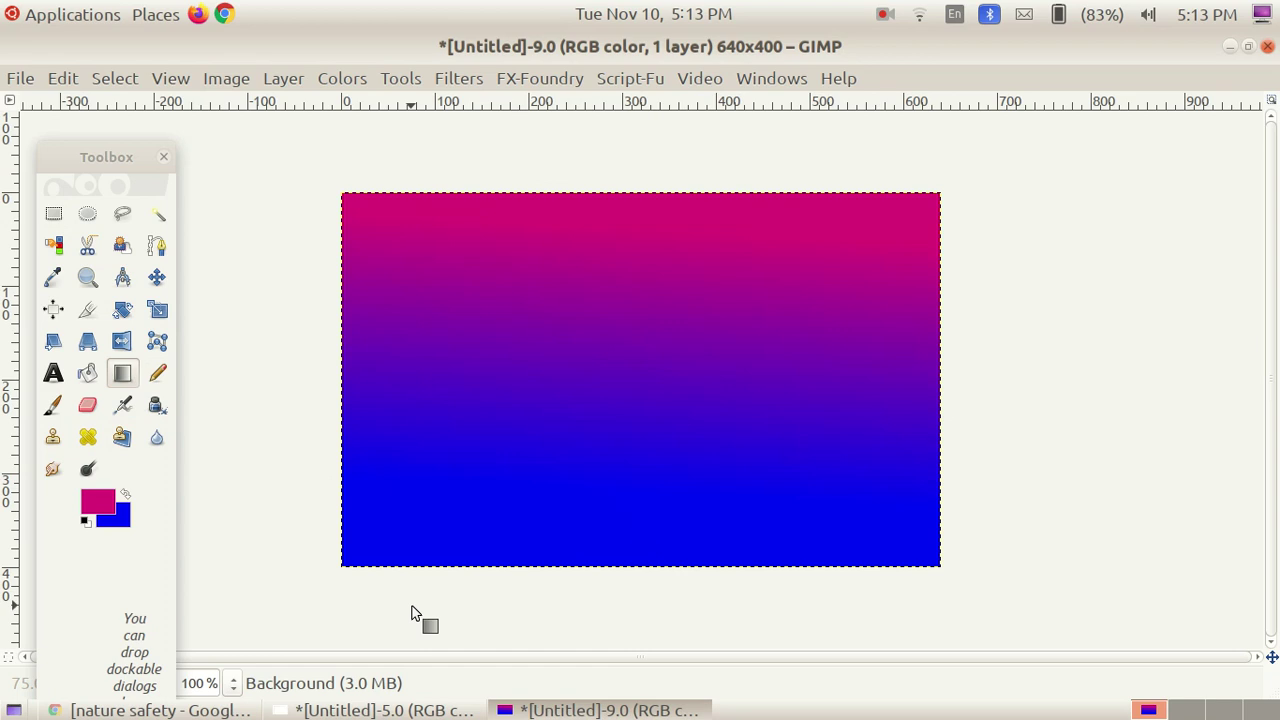
drag(343, 563, 937, 204)
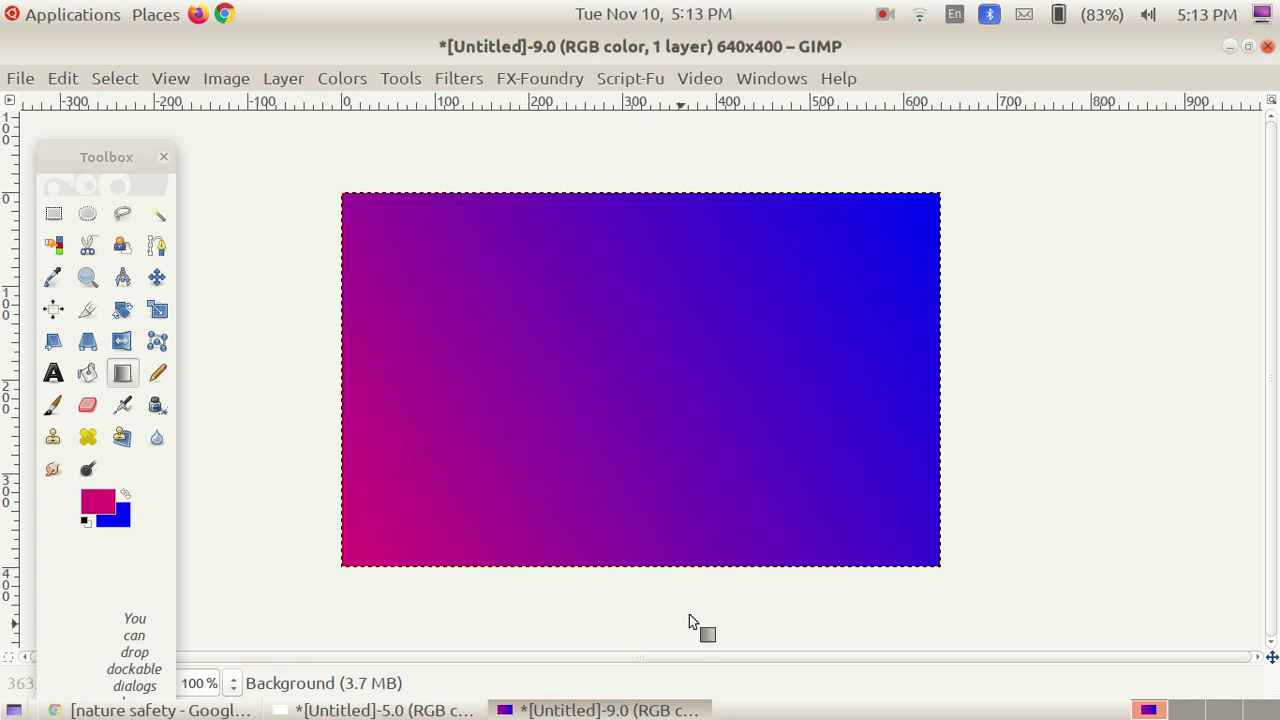
drag(804, 196, 347, 481)
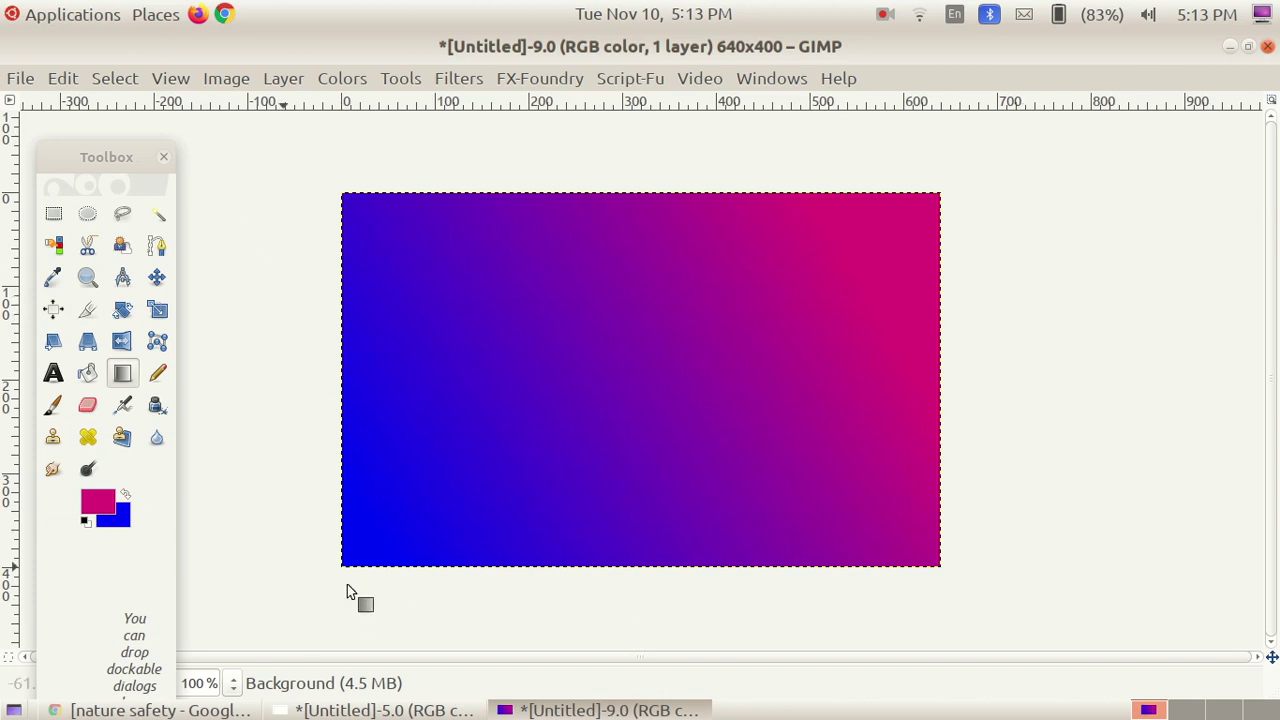
Paste the cut collage onto the gradient and move it slightly down and to the left.
click(55, 220)
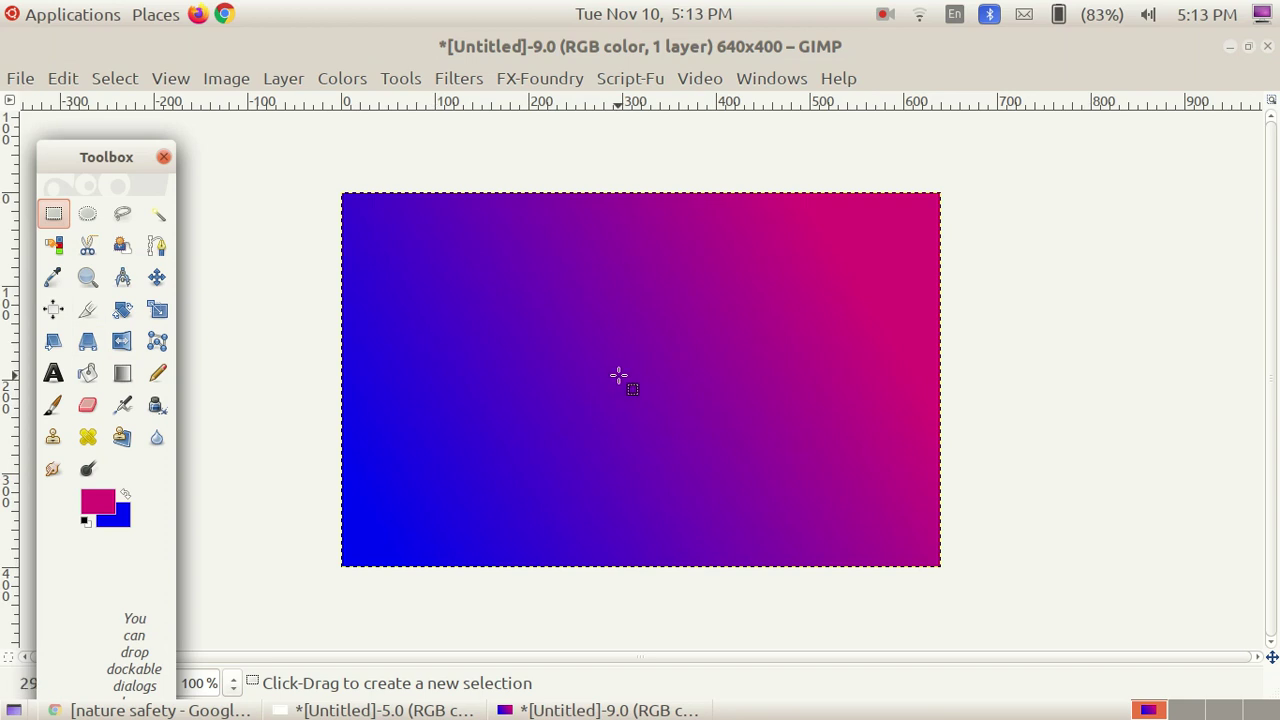
right_click(606, 342)
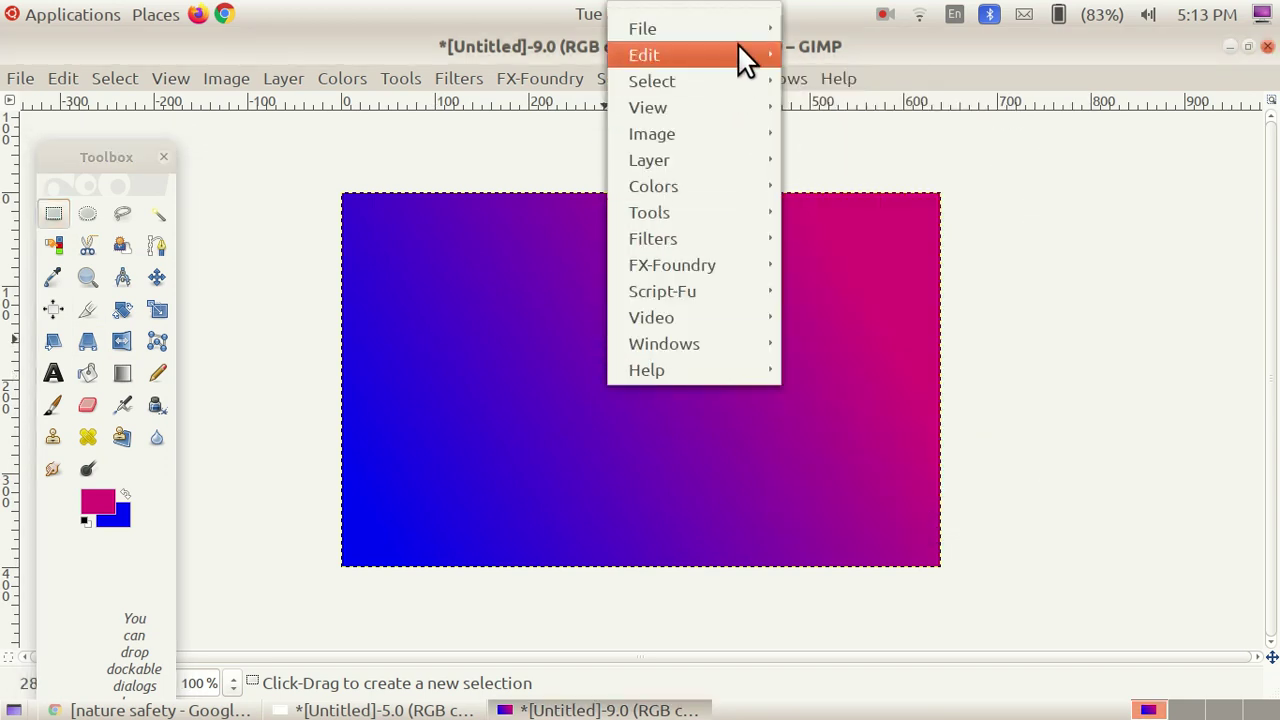
mouse_move(738, 45)
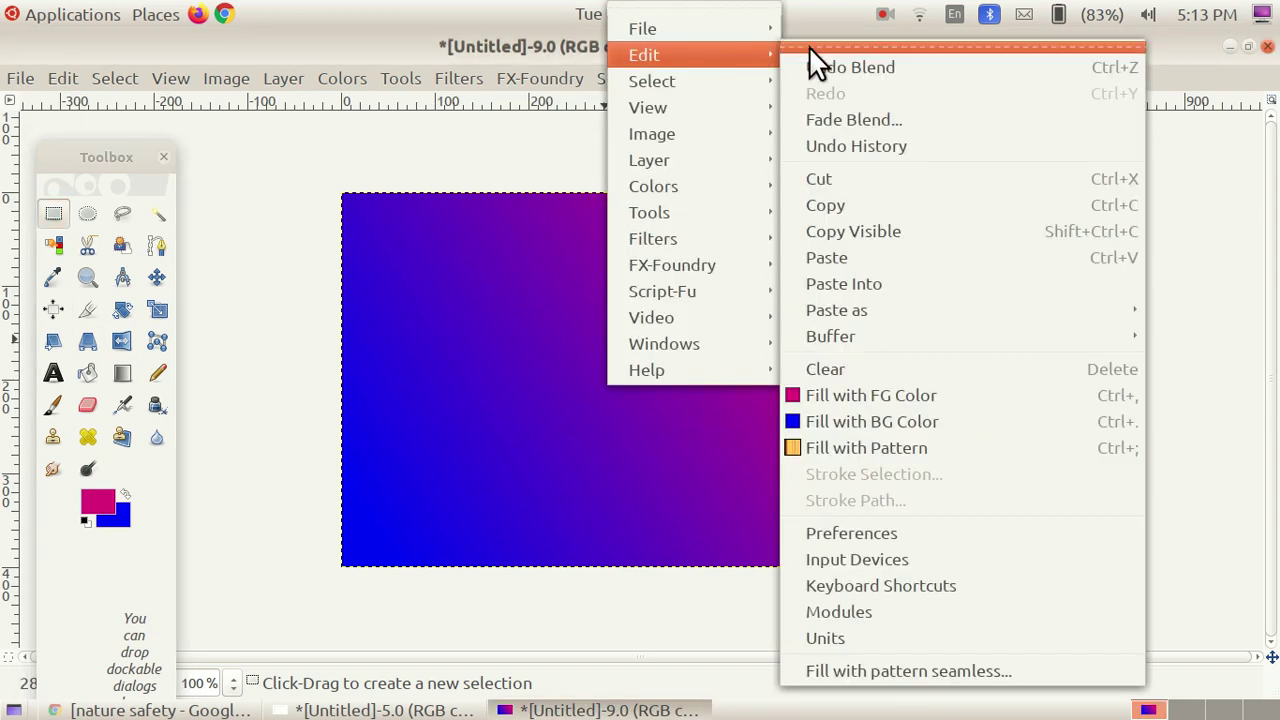
click(864, 257)
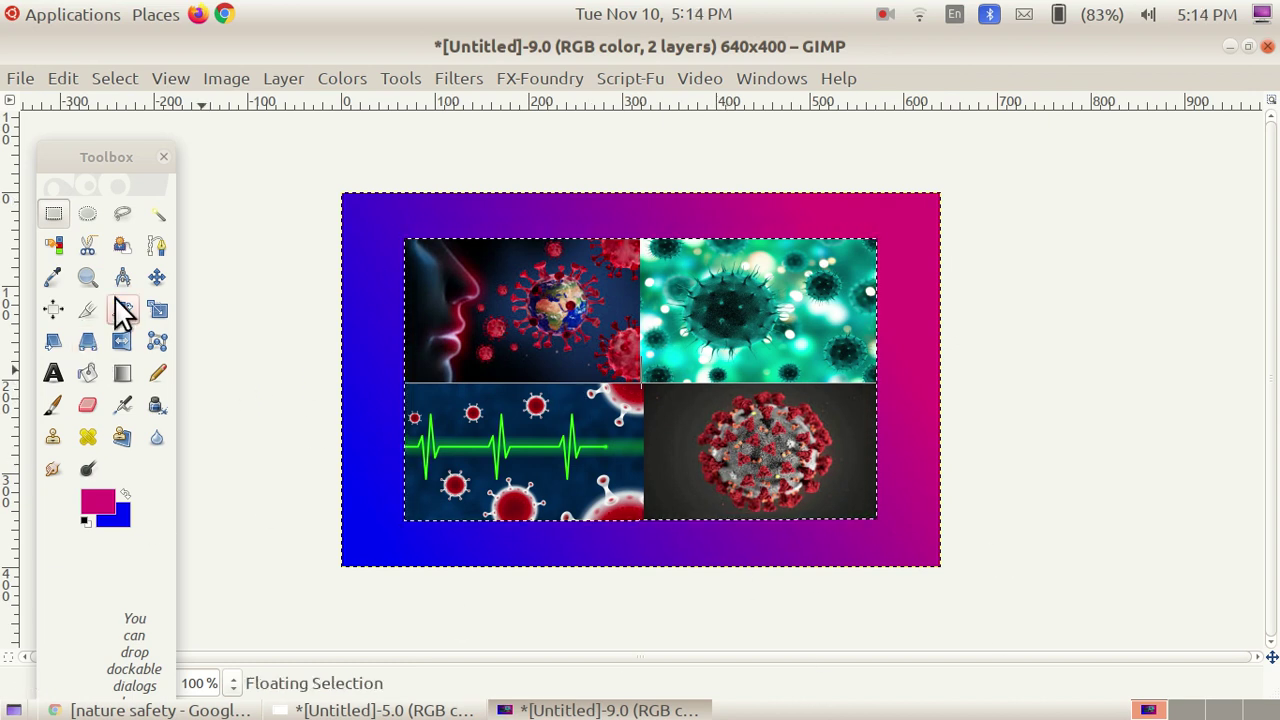
click(156, 279)
click(596, 387)
drag(648, 378, 636, 408)
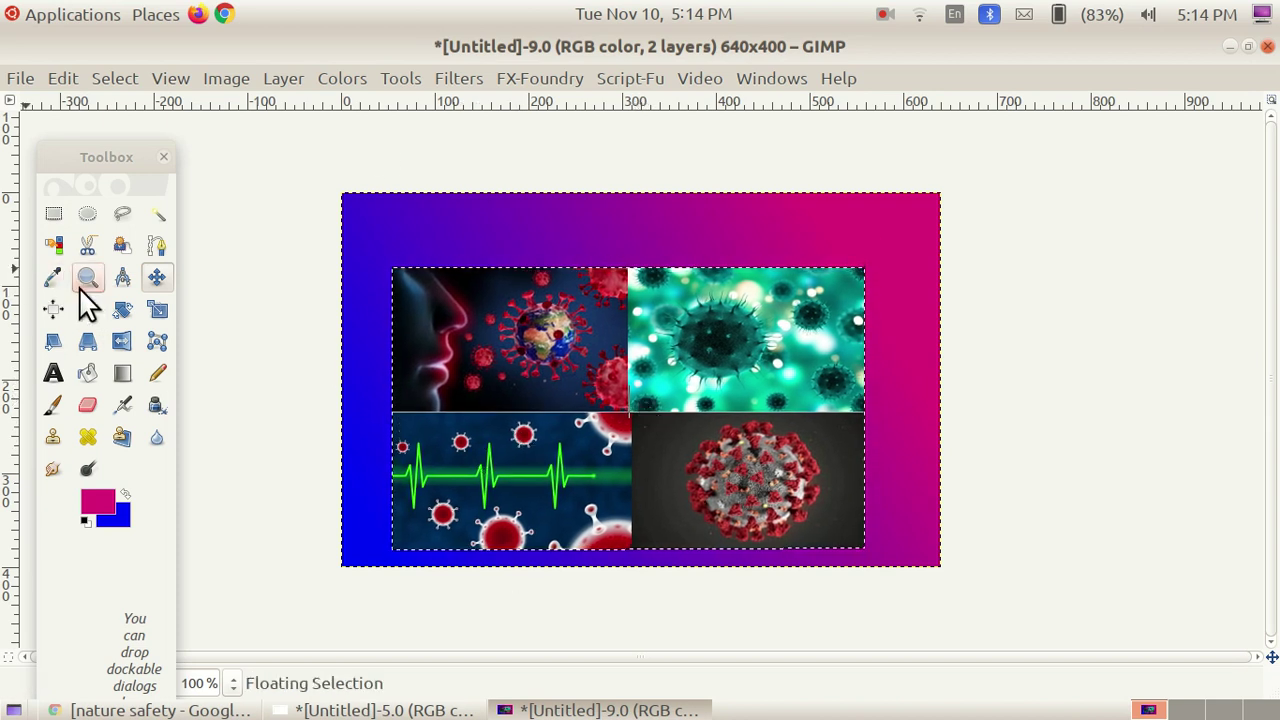
Scale the pasted collage to 638 × 318 px so it fills the canvas below the upper gradient strip.
click(151, 308)
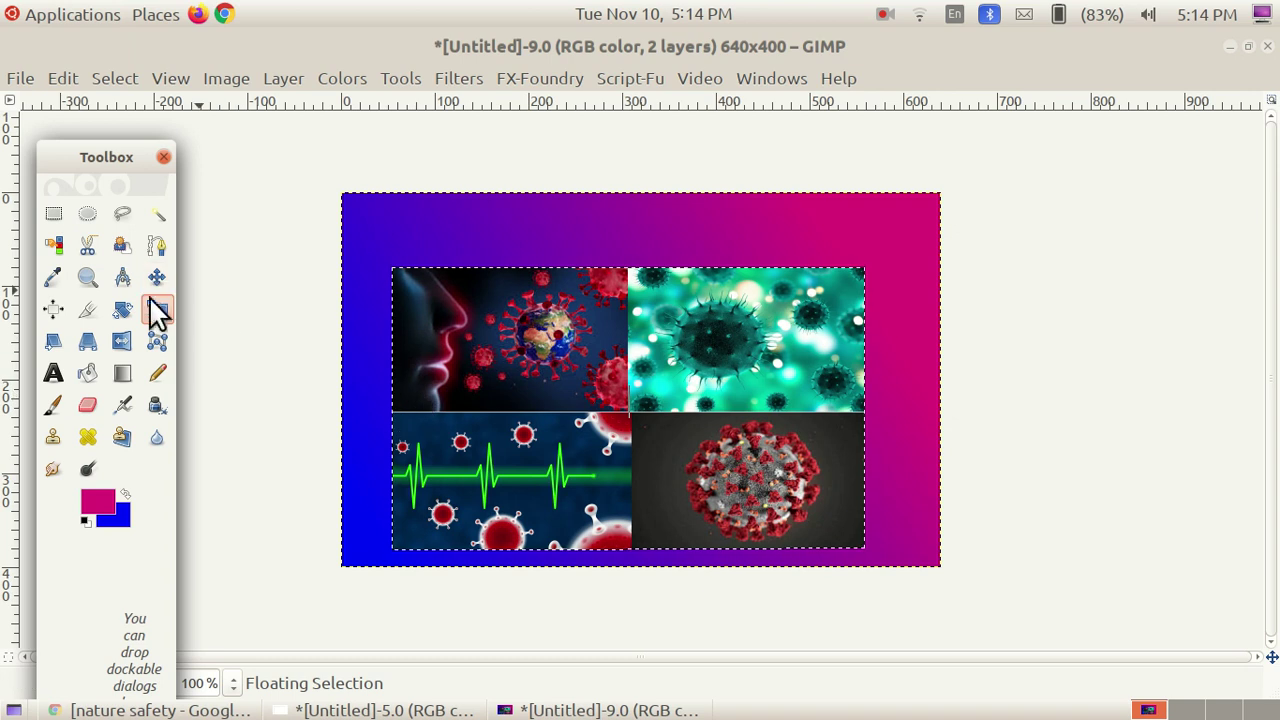
click(372, 298)
drag(396, 280, 342, 270)
drag(610, 557, 613, 572)
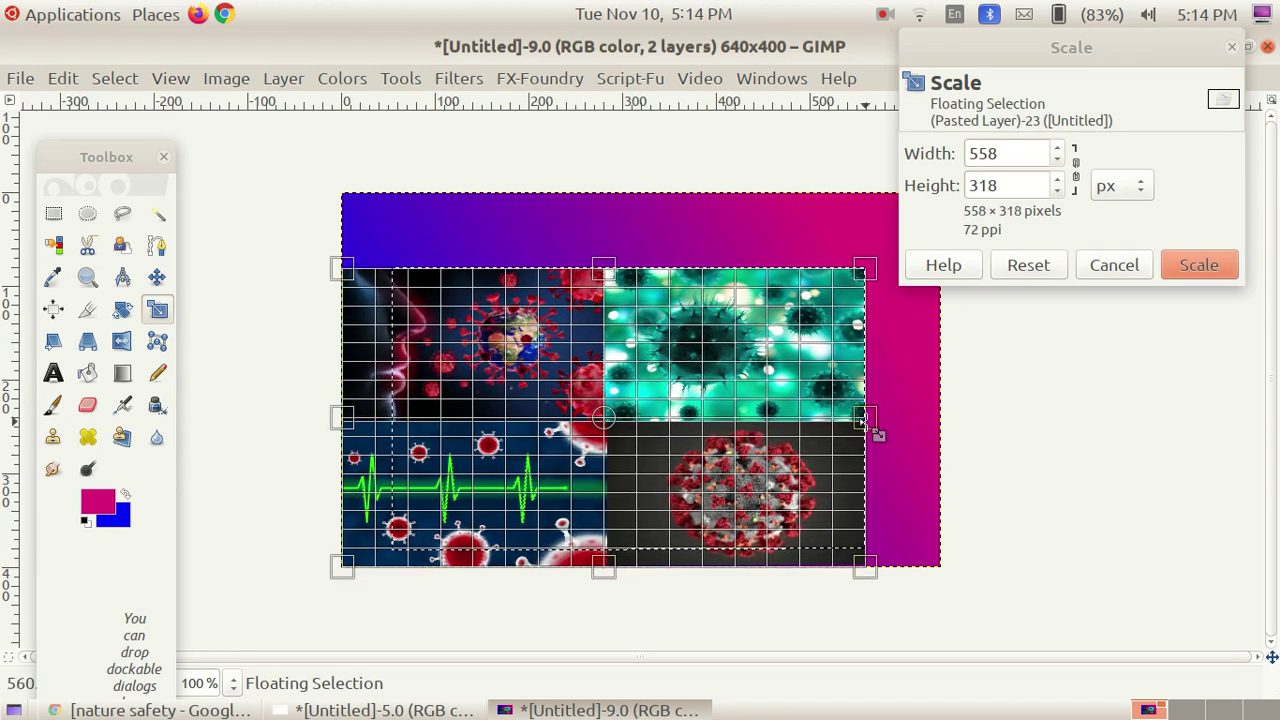
drag(861, 419, 936, 419)
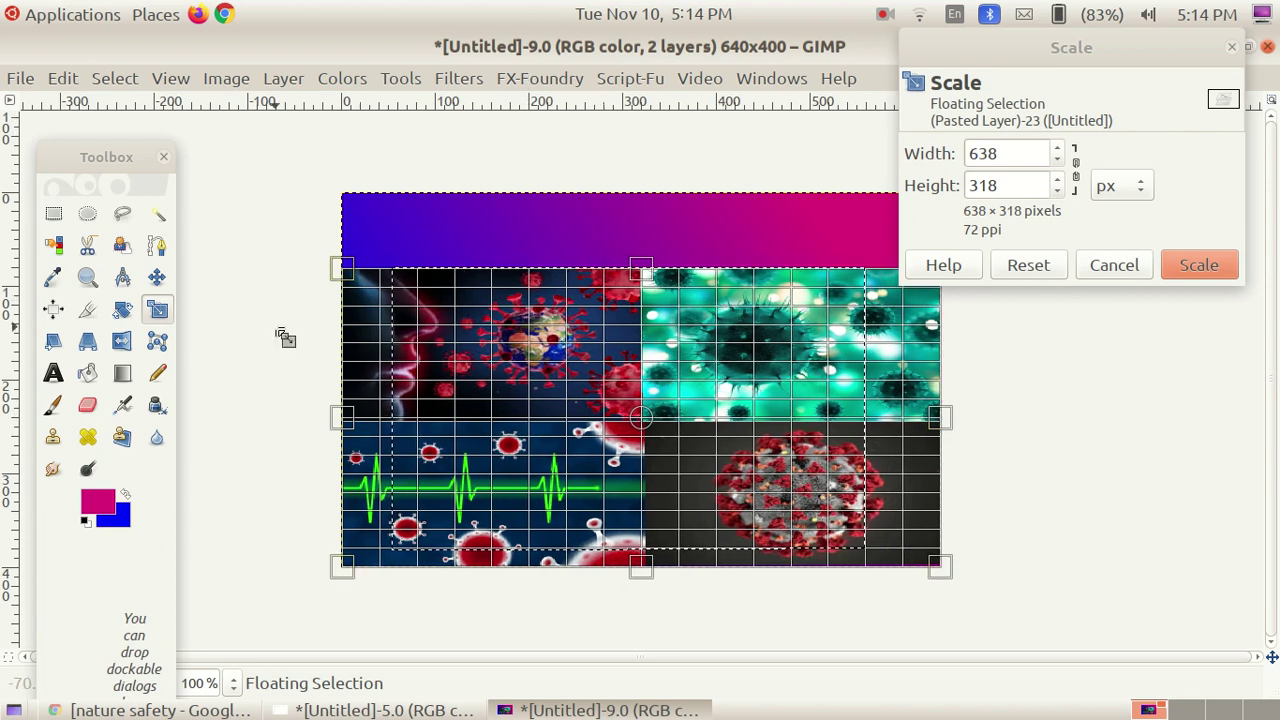
click(1200, 264)
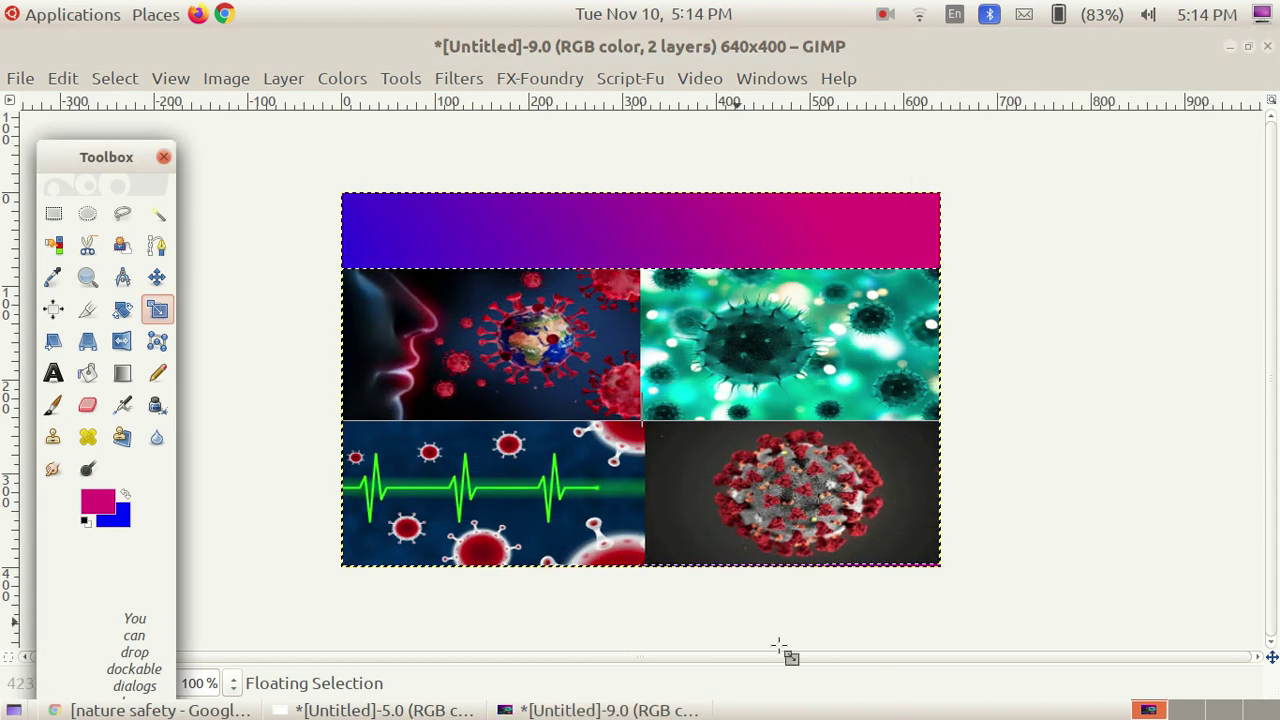
Draw a text box about 612 × 61 px across the gradient strip above the collage.
click(55, 380)
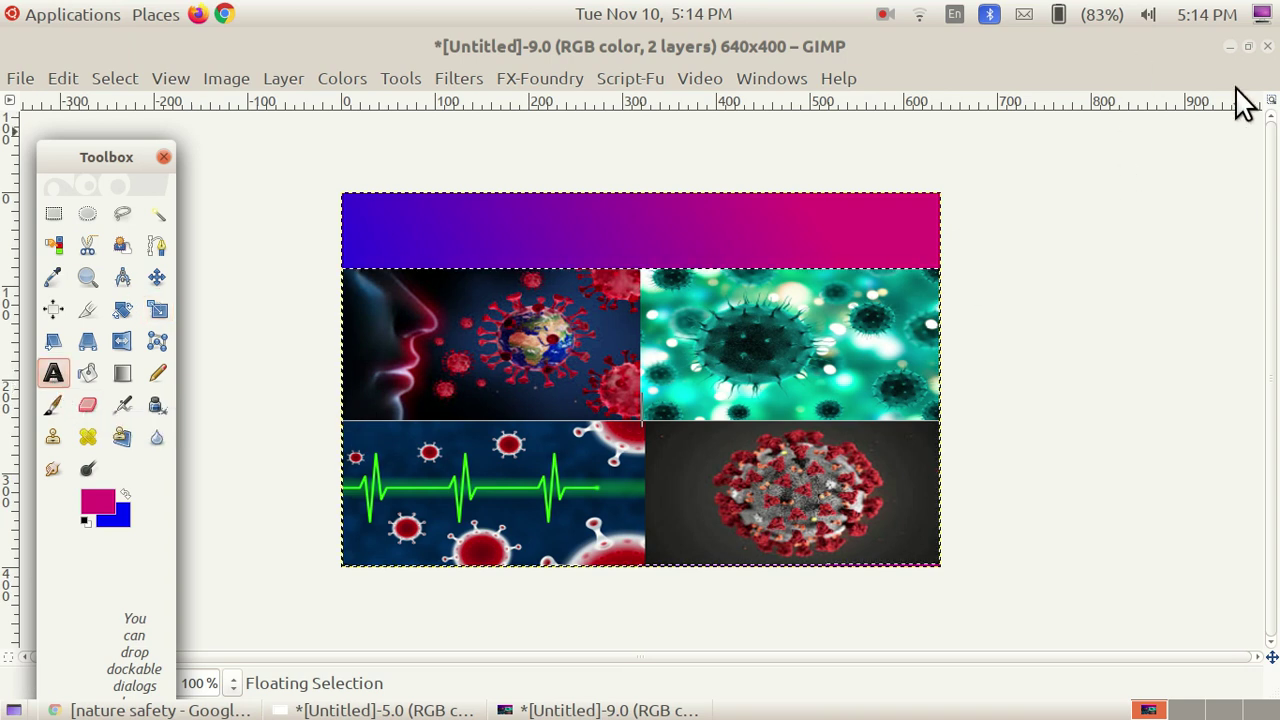
click(345, 202)
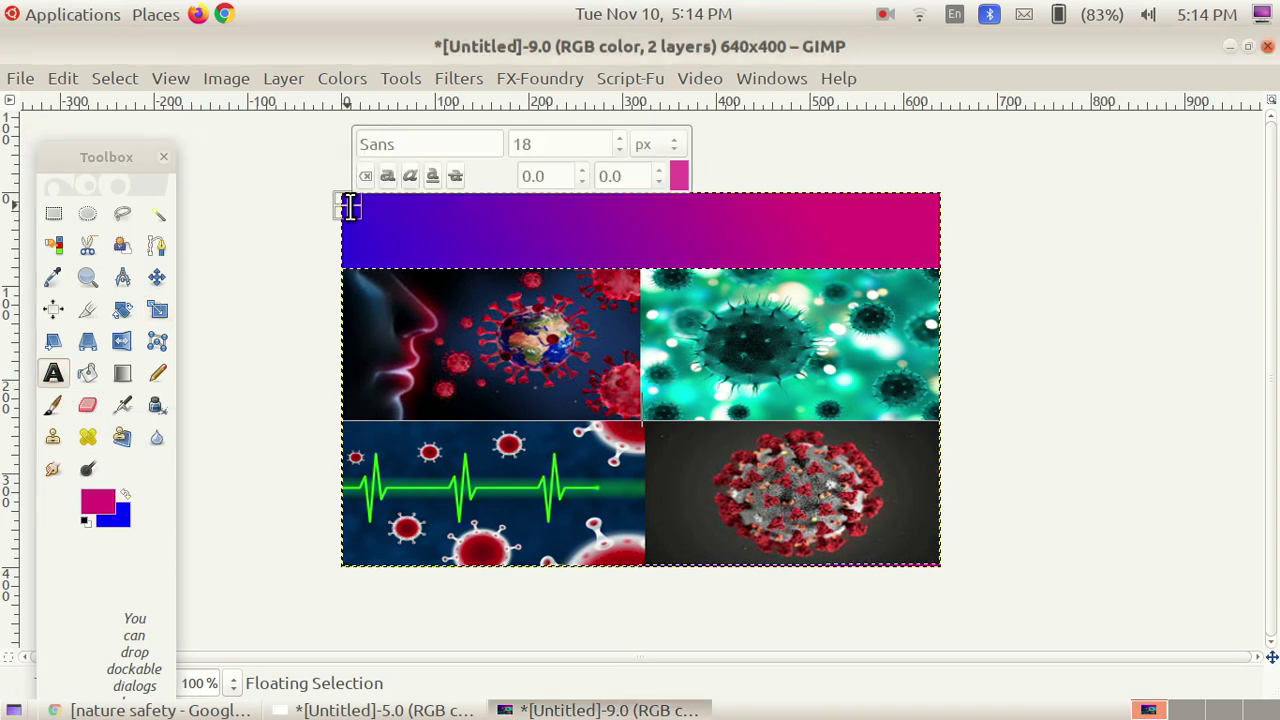
drag(349, 203, 928, 264)
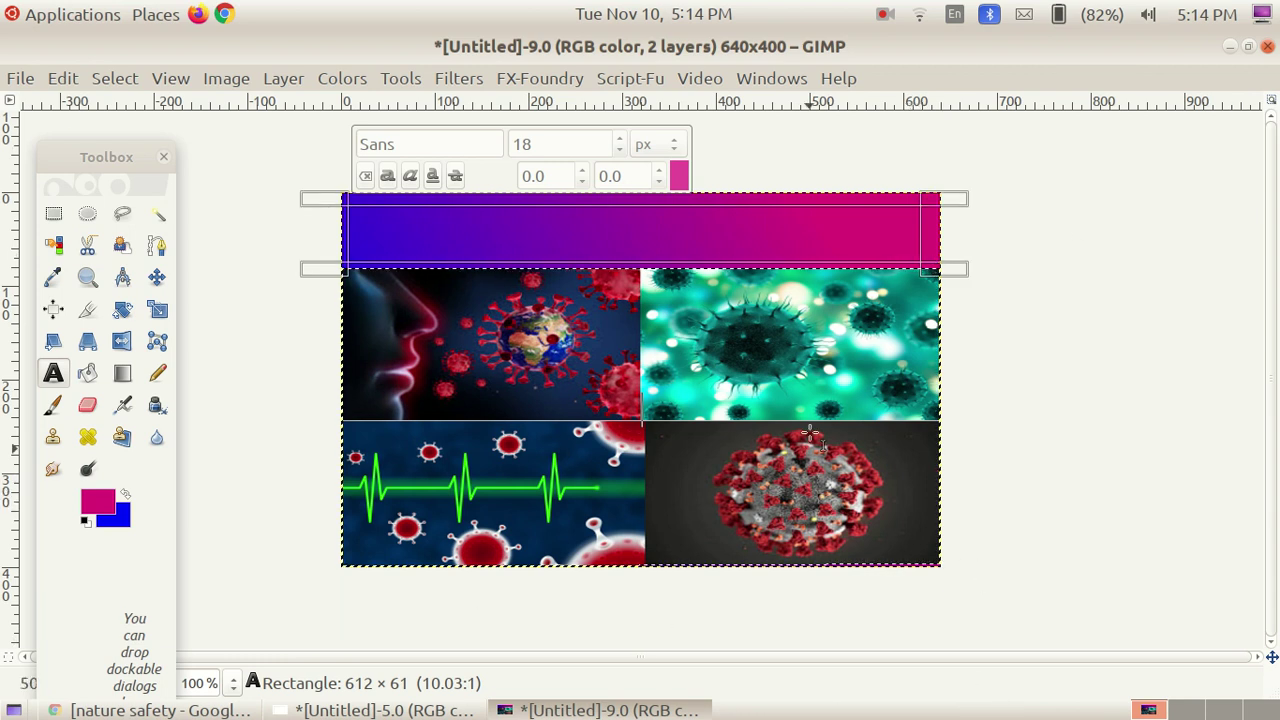
Set the text baseline to 155.0 and kerning to 170.0, and enter "bcora" in the text box at 1296 px.
scroll(581, 170, up, 5)
scroll(581, 170, up, 20)
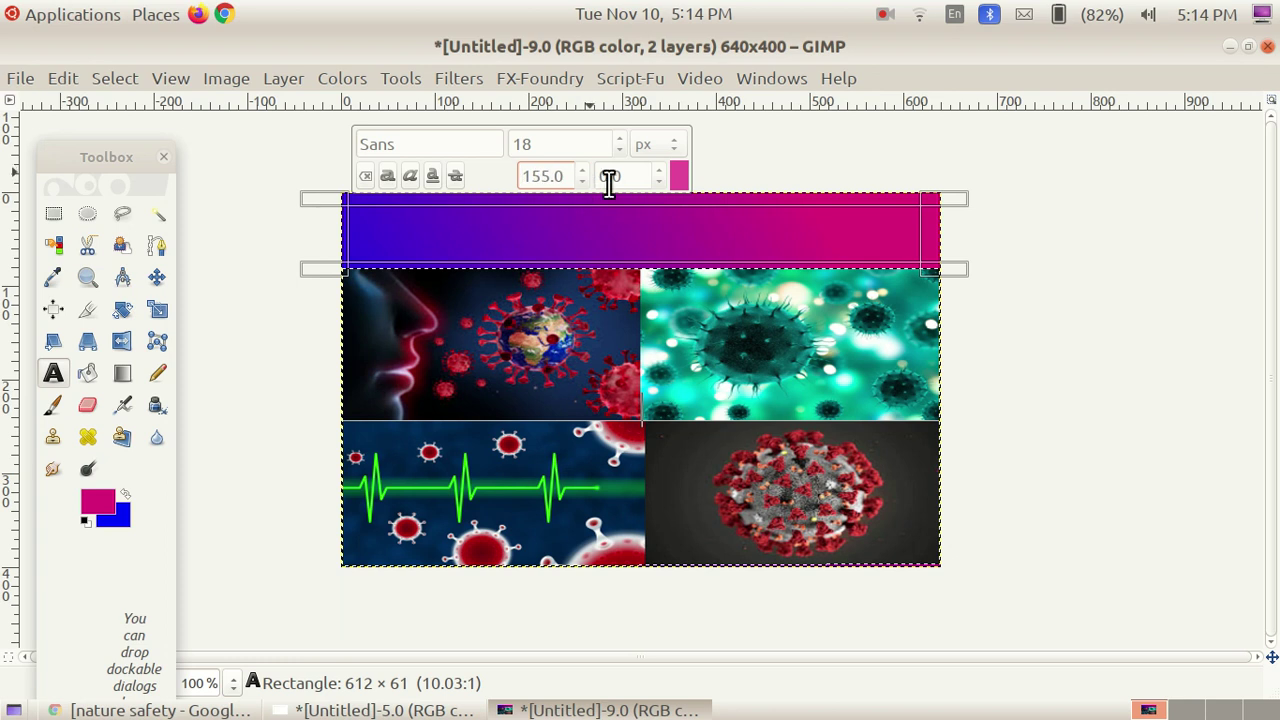
scroll(657, 171, up, 20)
scroll(657, 171, up, 10)
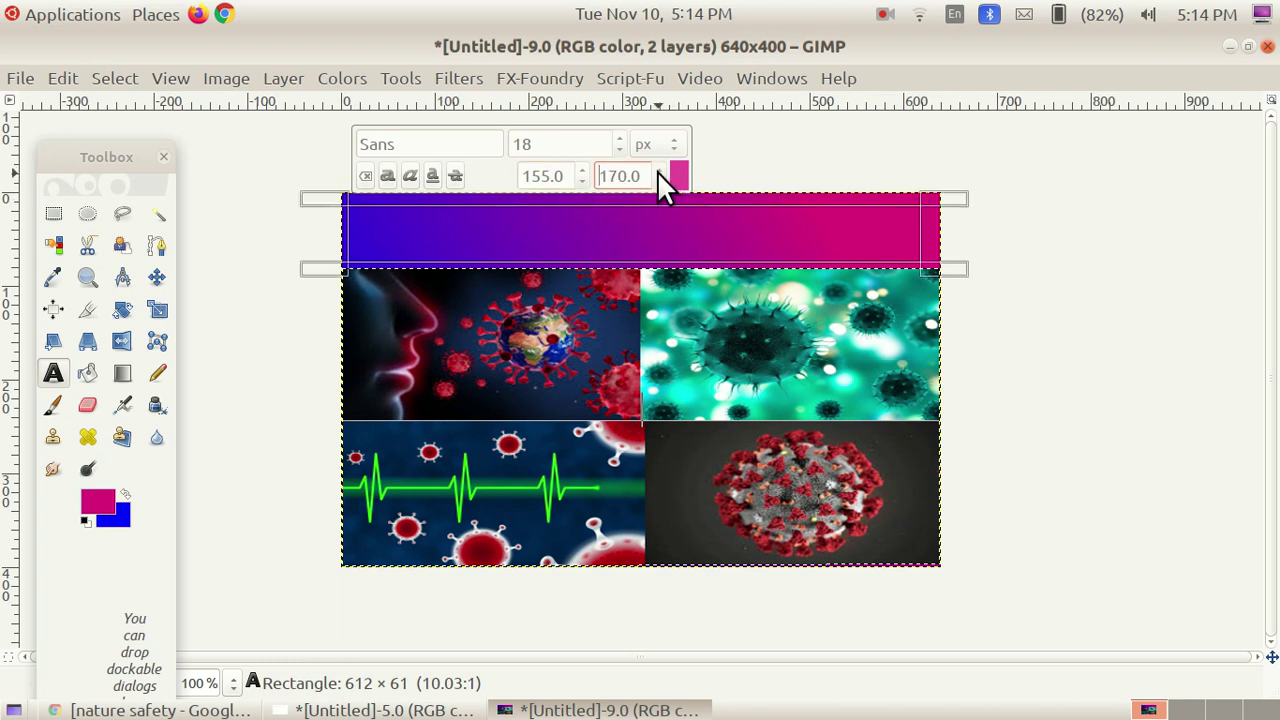
click(362, 228)
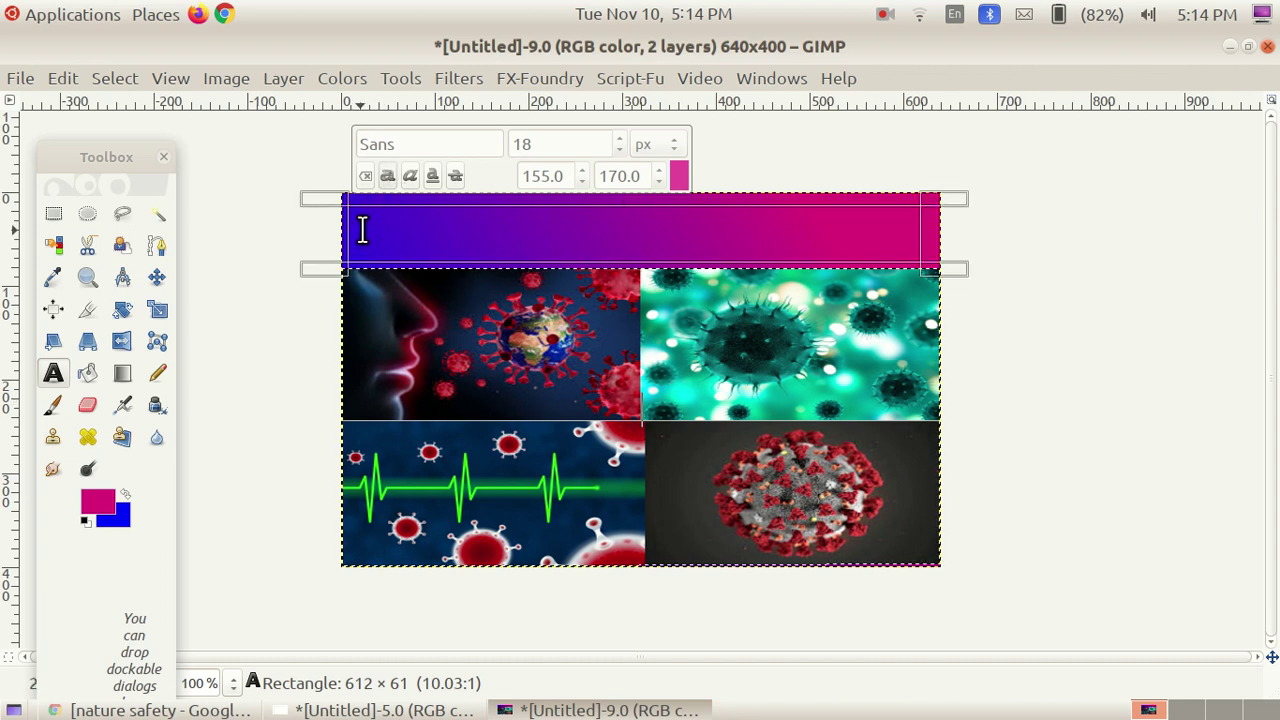
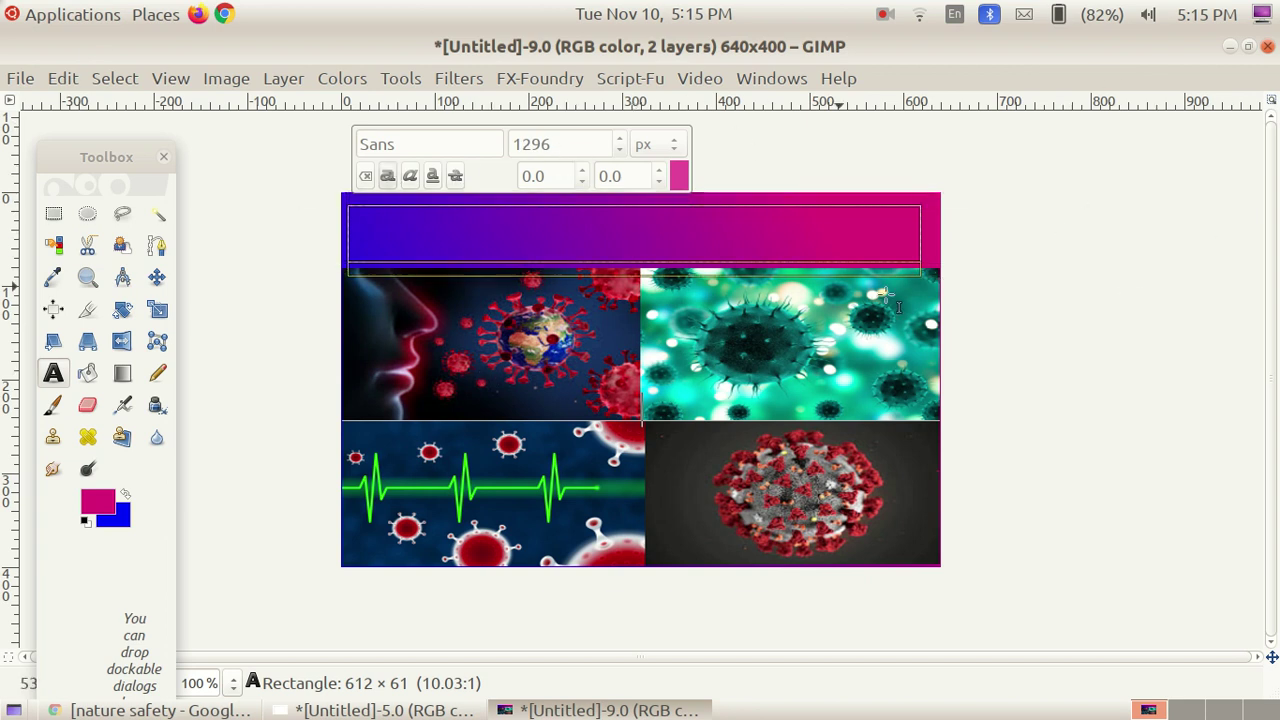
click(1127, 234)
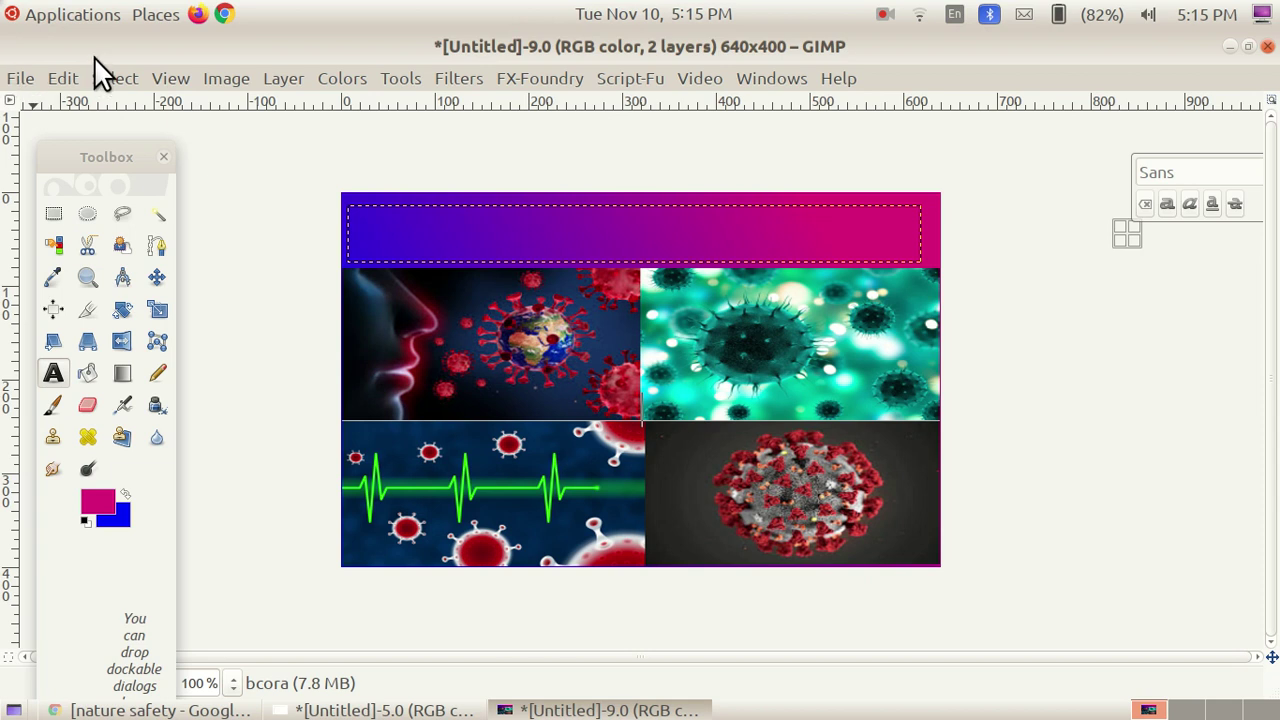
Export the image to the Documents folder as Untitled.png with compression level 9 and return to its window.
click(20, 80)
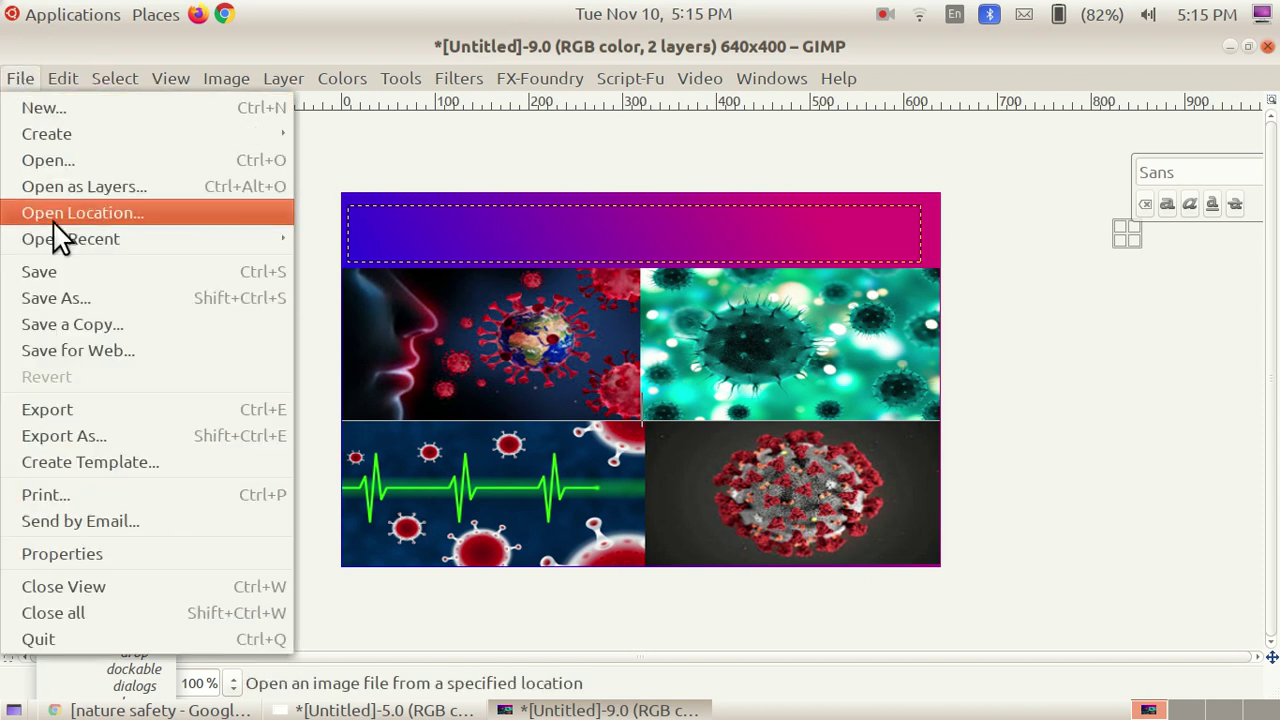
click(148, 435)
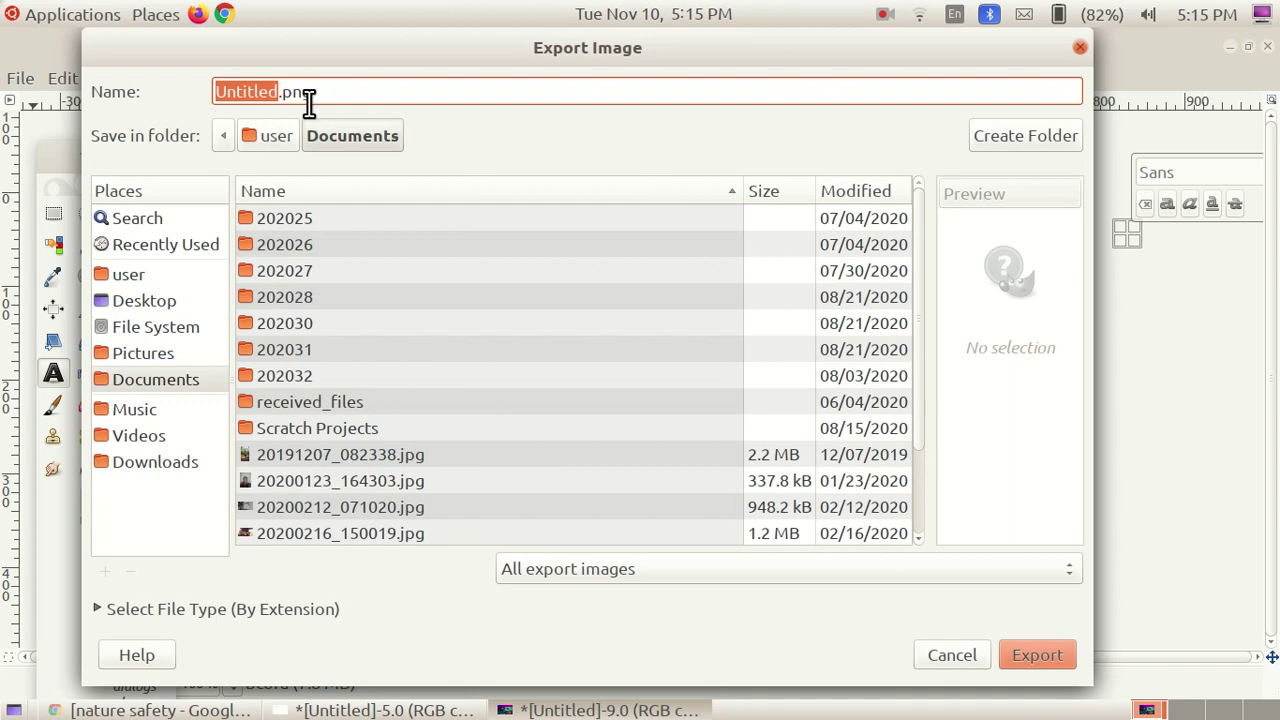
click(1041, 640)
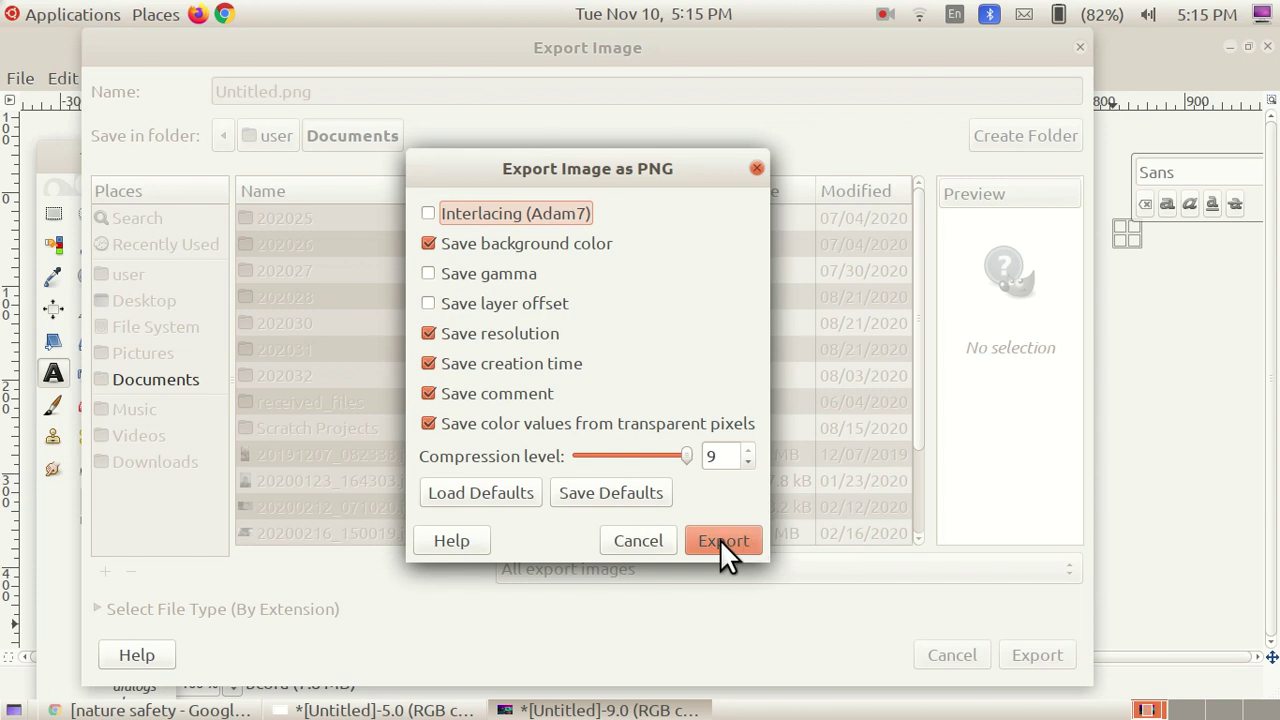
click(720, 539)
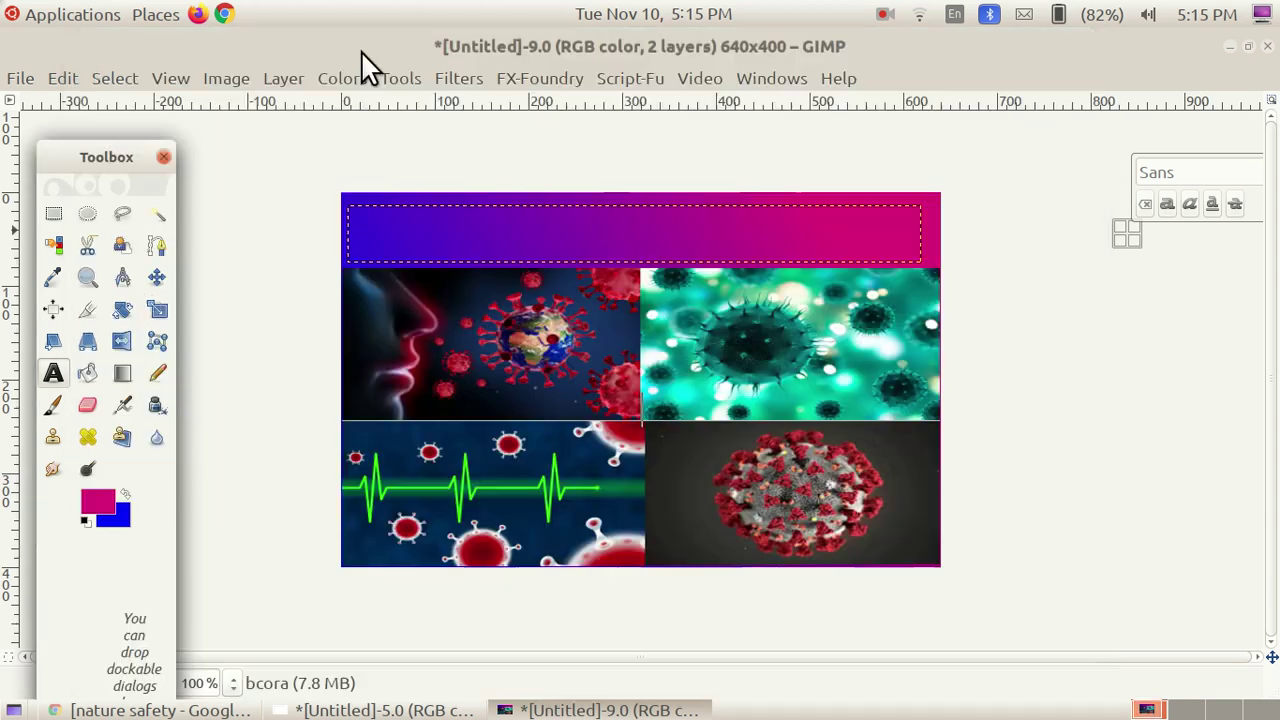
click(586, 714)
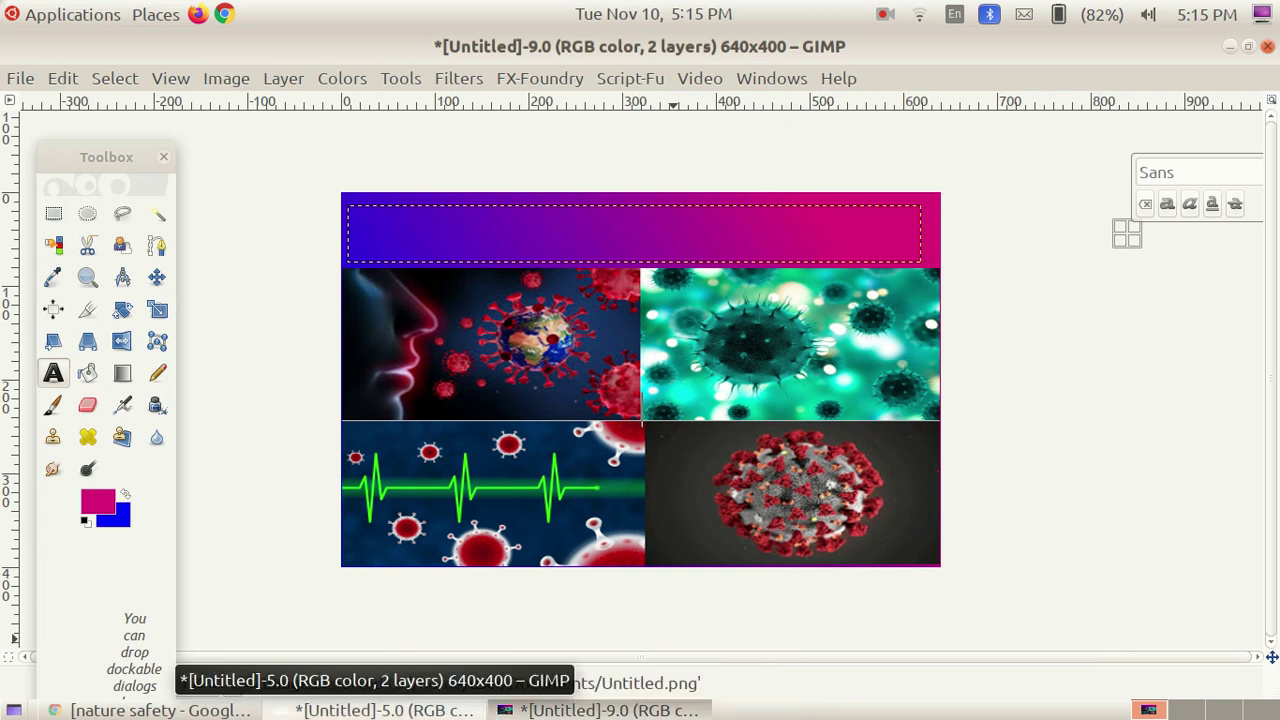
Clear the image windows off the desktop and open the Documents folder from the home folder.
click(414, 710)
click(414, 710)
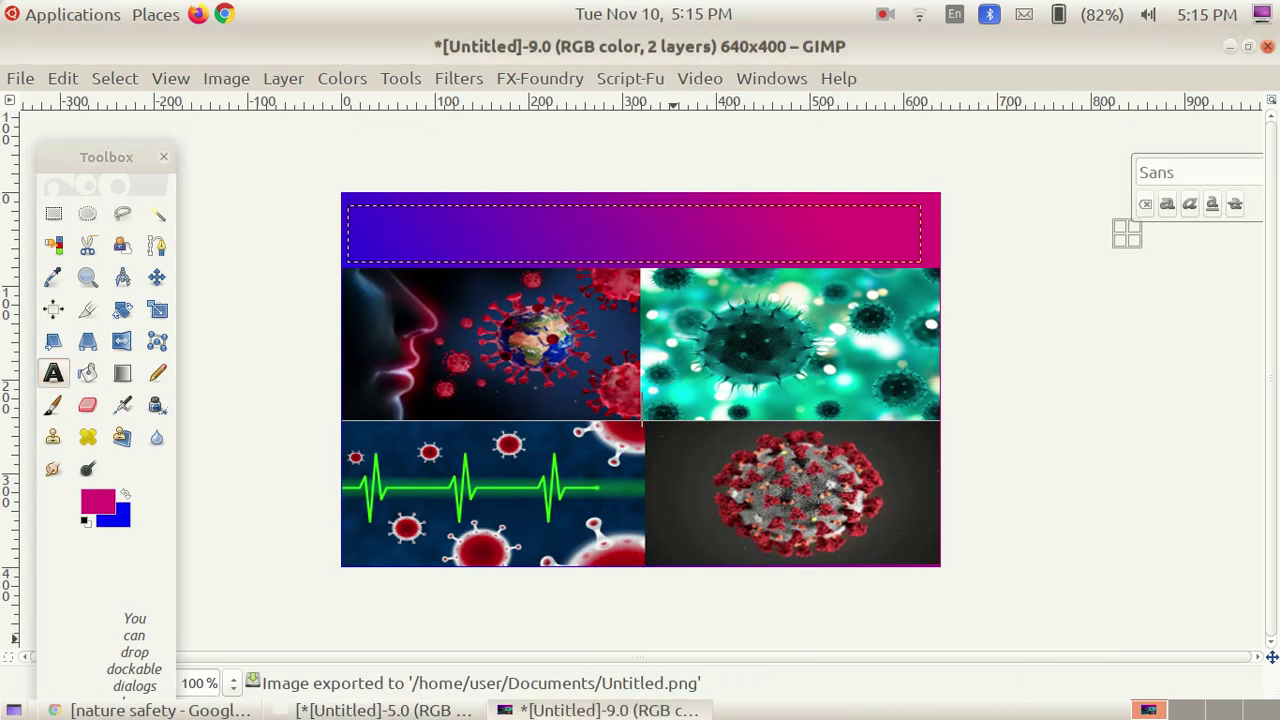
key(ctrl+alt+d)
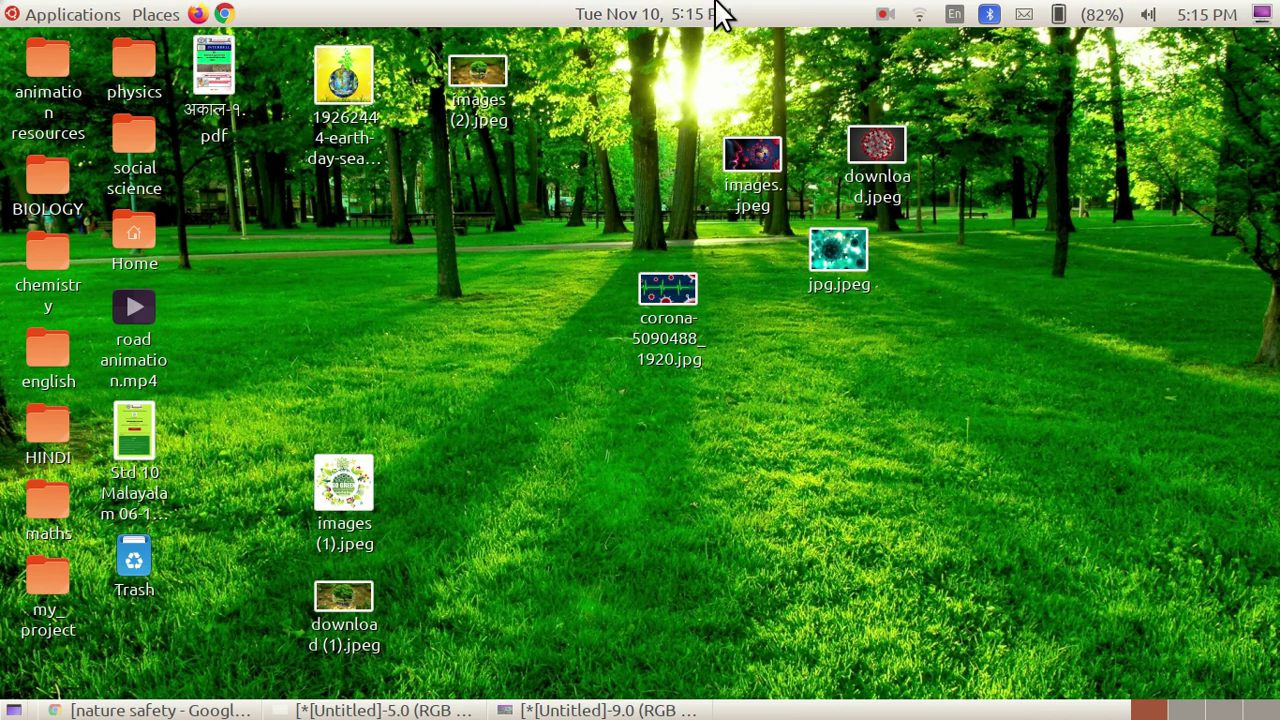
click(600, 710)
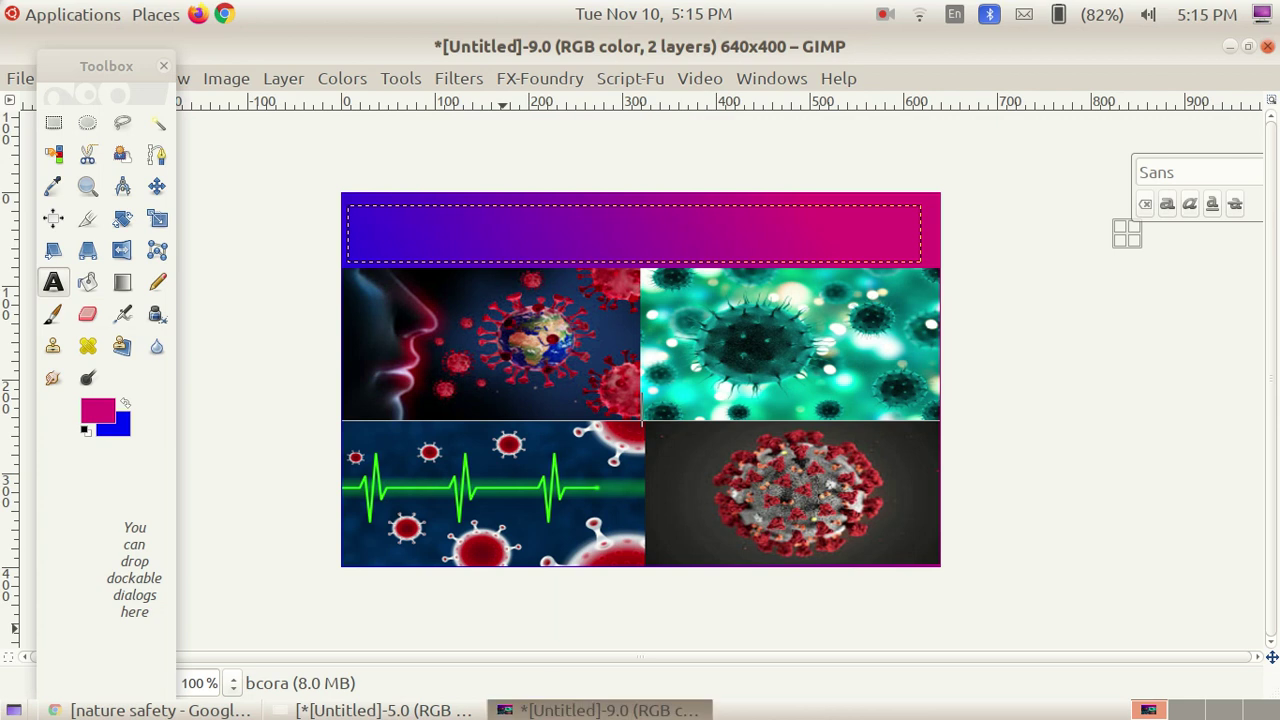
click(600, 710)
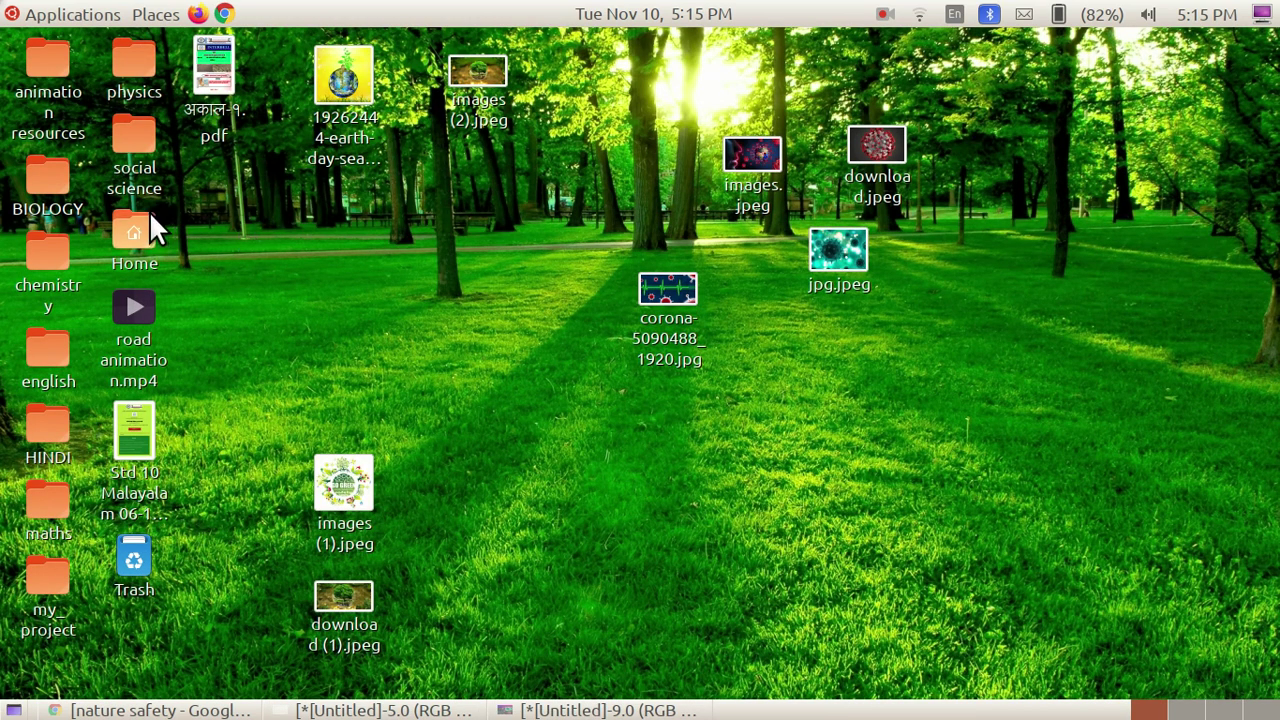
right_click(122, 223)
click(163, 240)
click(164, 236)
click(120, 180)
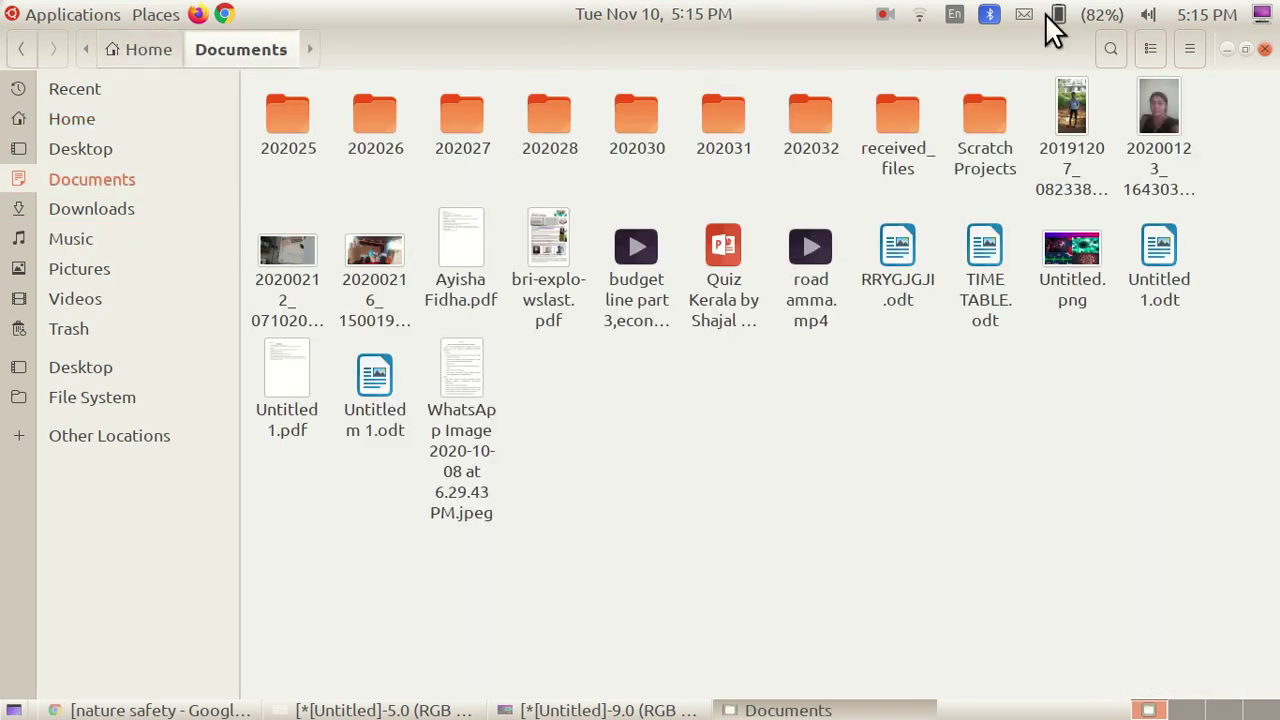
View the exported Untitled.png in the Image Viewer and close the viewer.
right_click(1059, 237)
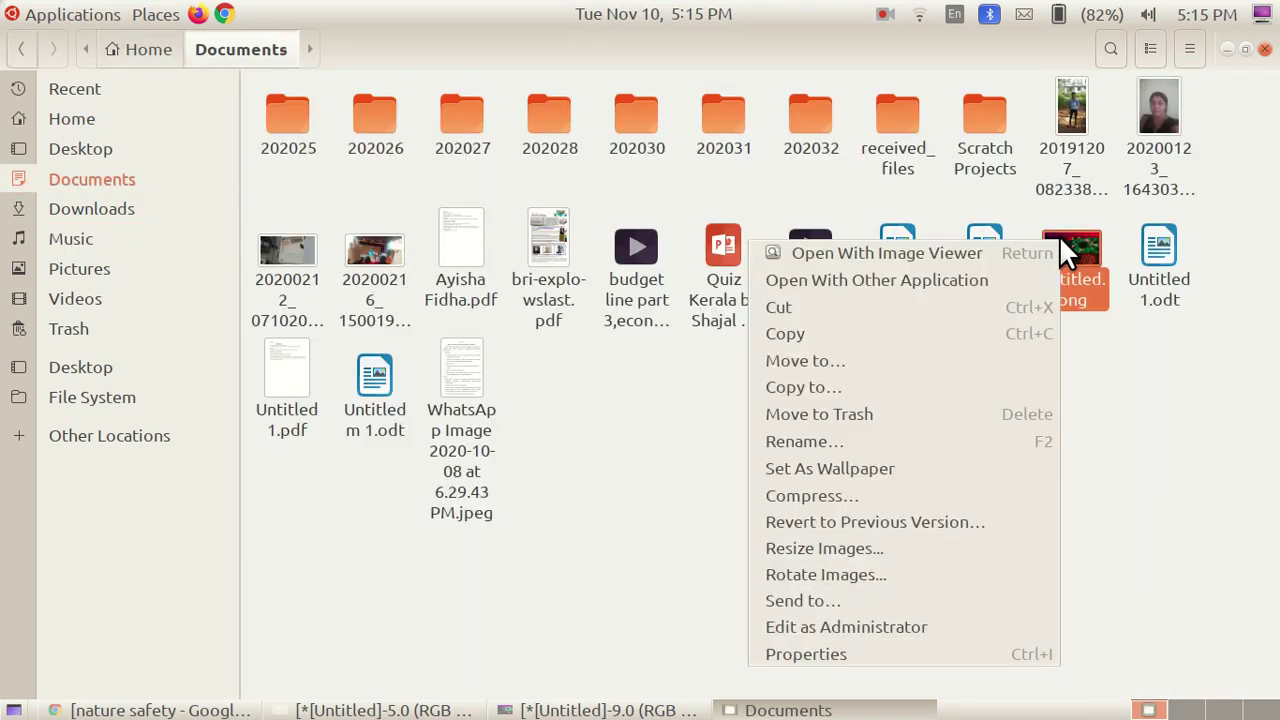
click(951, 253)
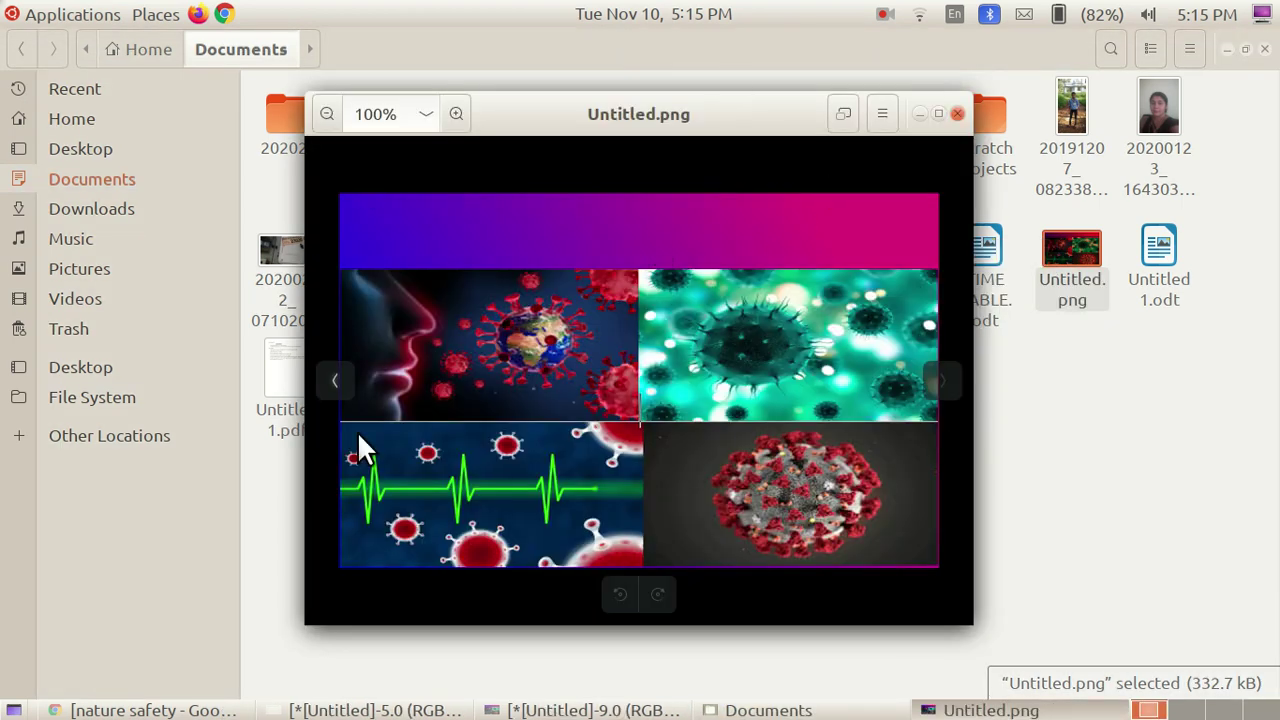
click(956, 113)
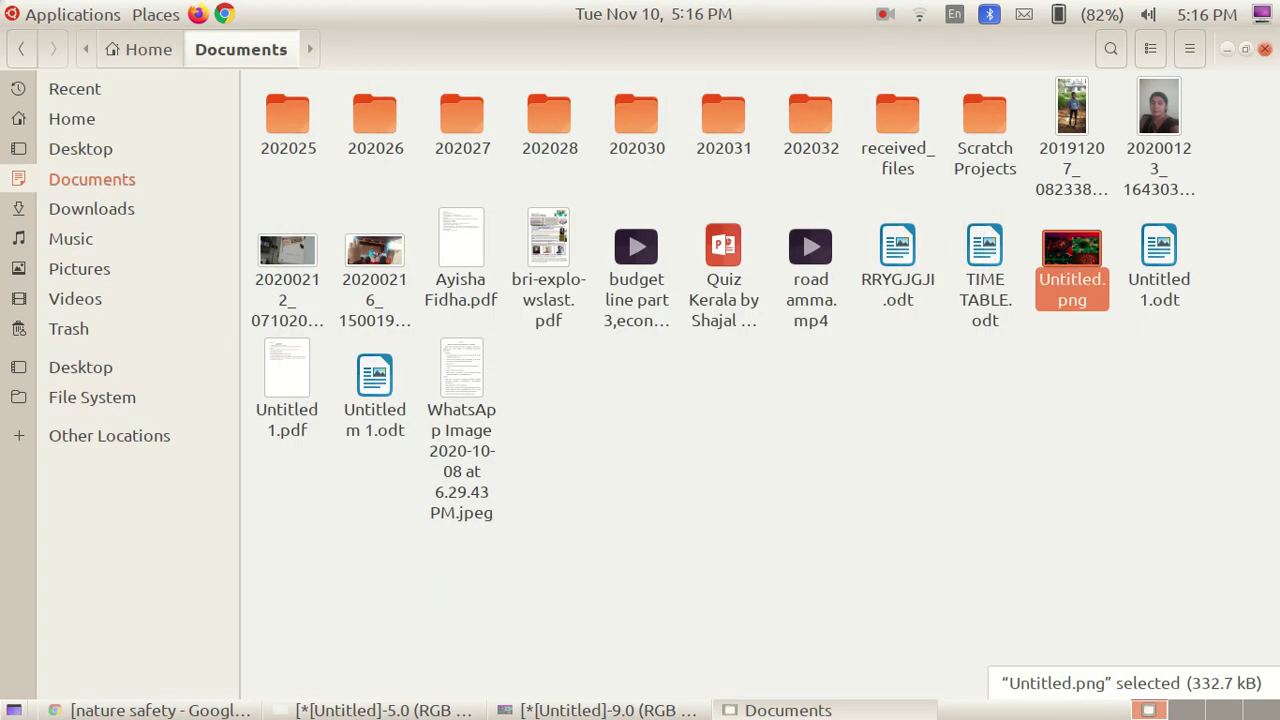
Return to the exported collage image in GIMP and close it, discarding its unsaved changes.
click(800, 710)
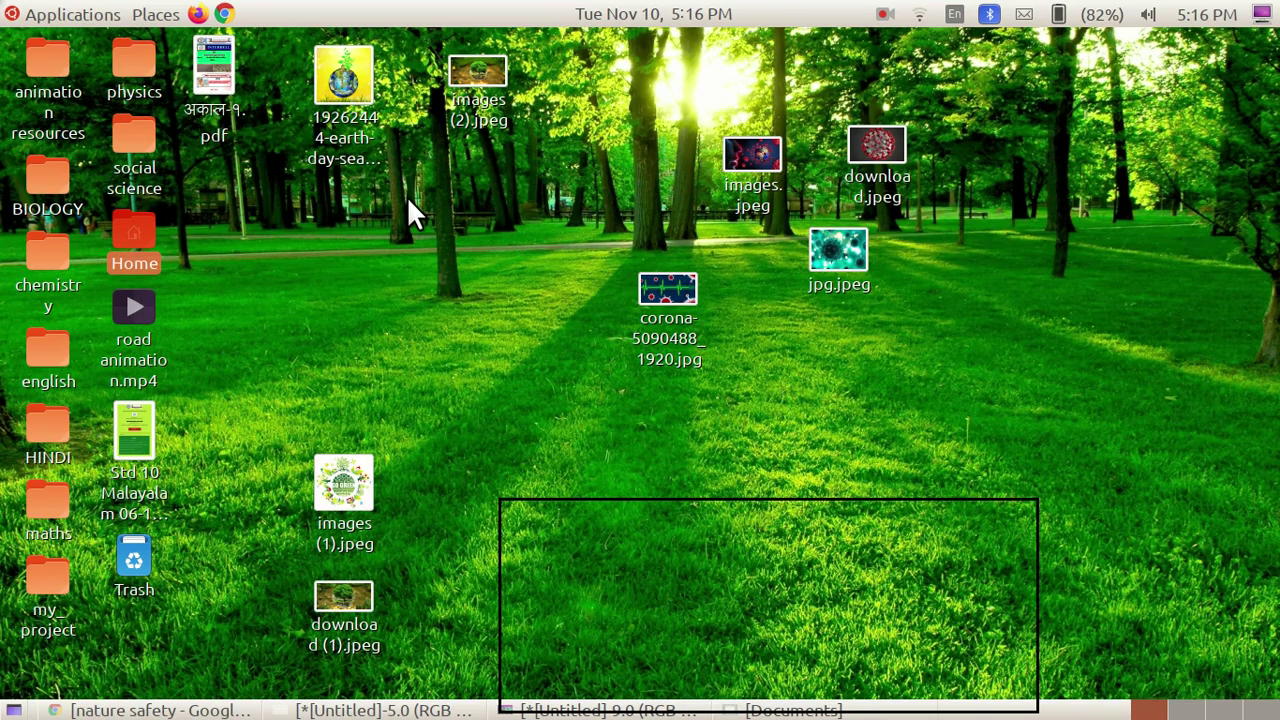
click(608, 710)
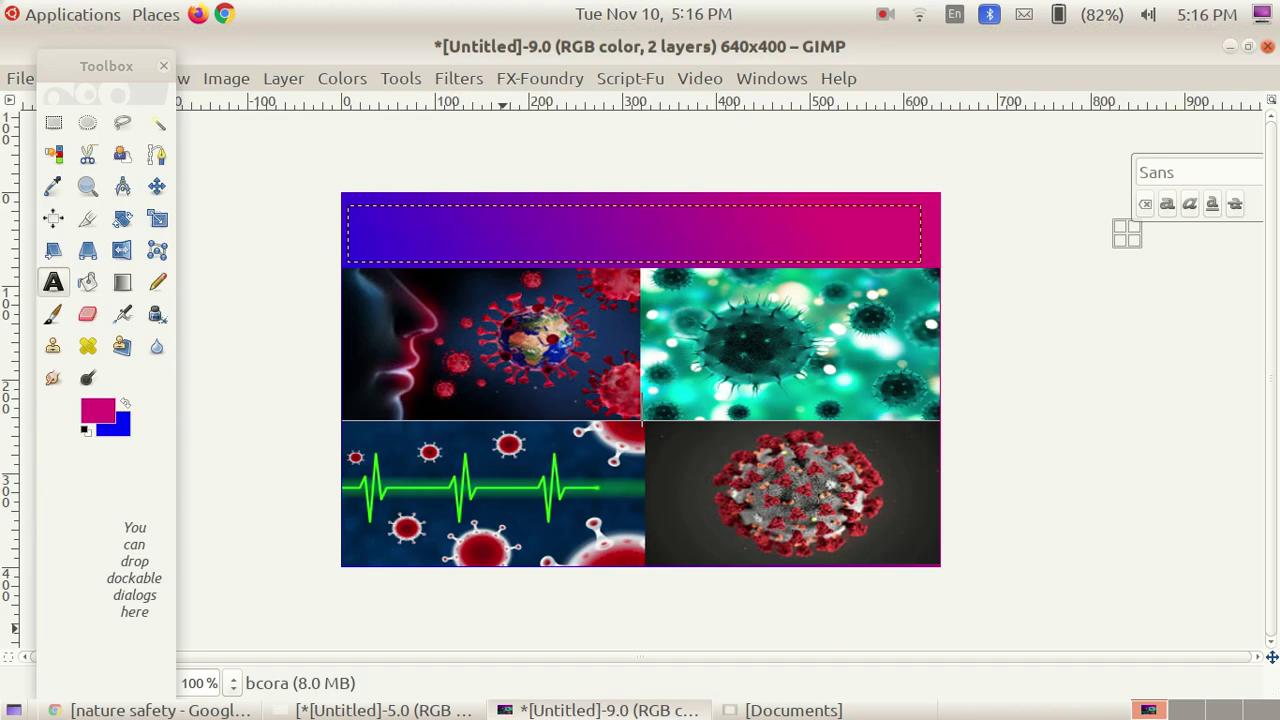
click(1266, 46)
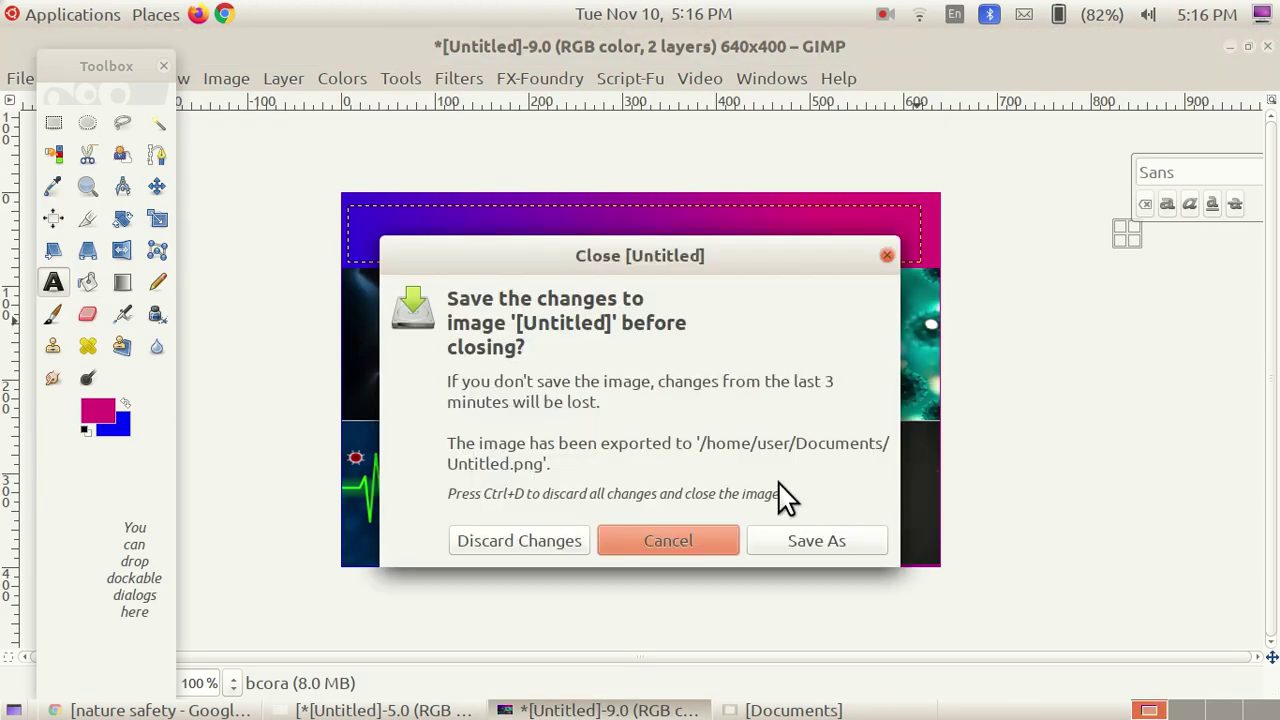
click(588, 541)
click(440, 710)
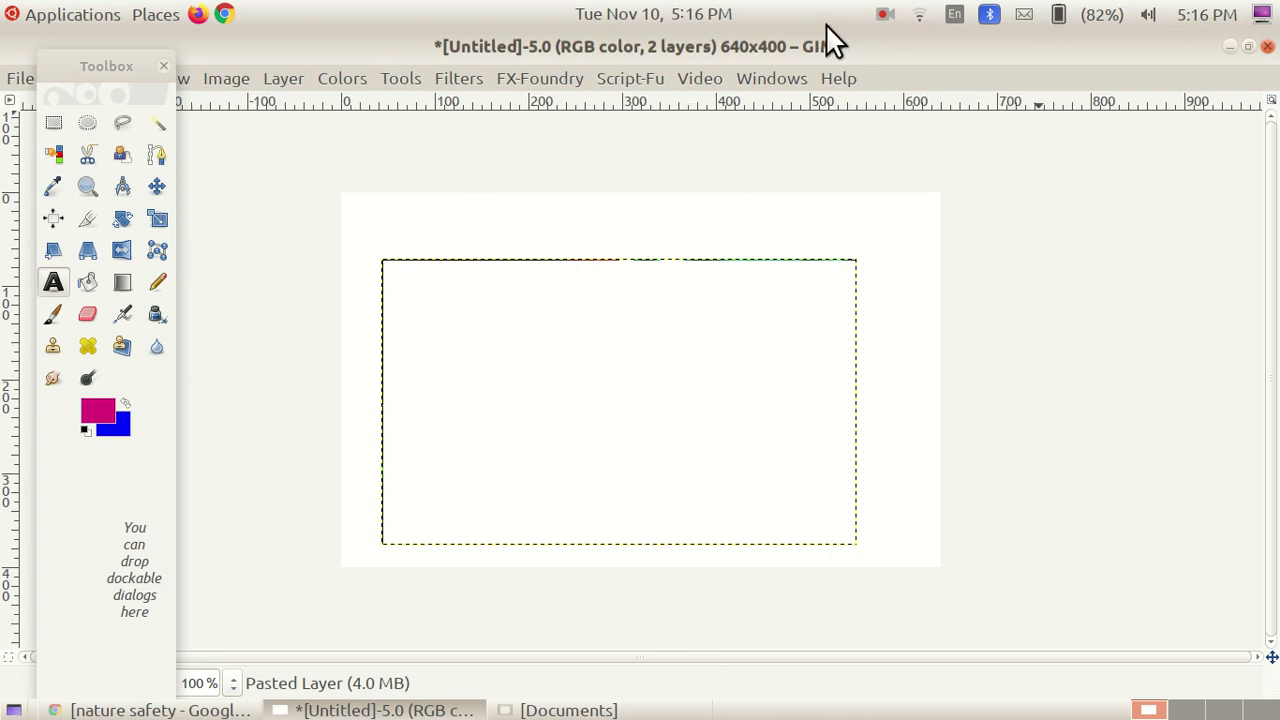
click(886, 14)
click(905, 69)
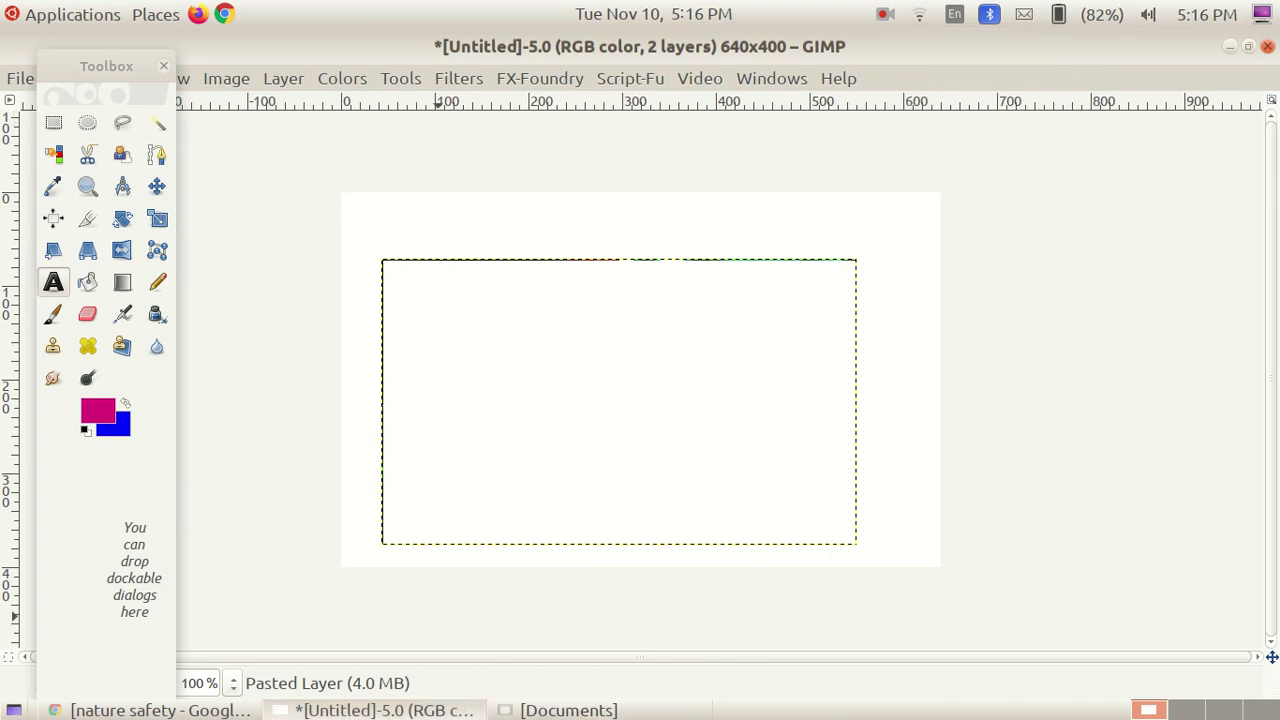
click(420, 710)
click(563, 710)
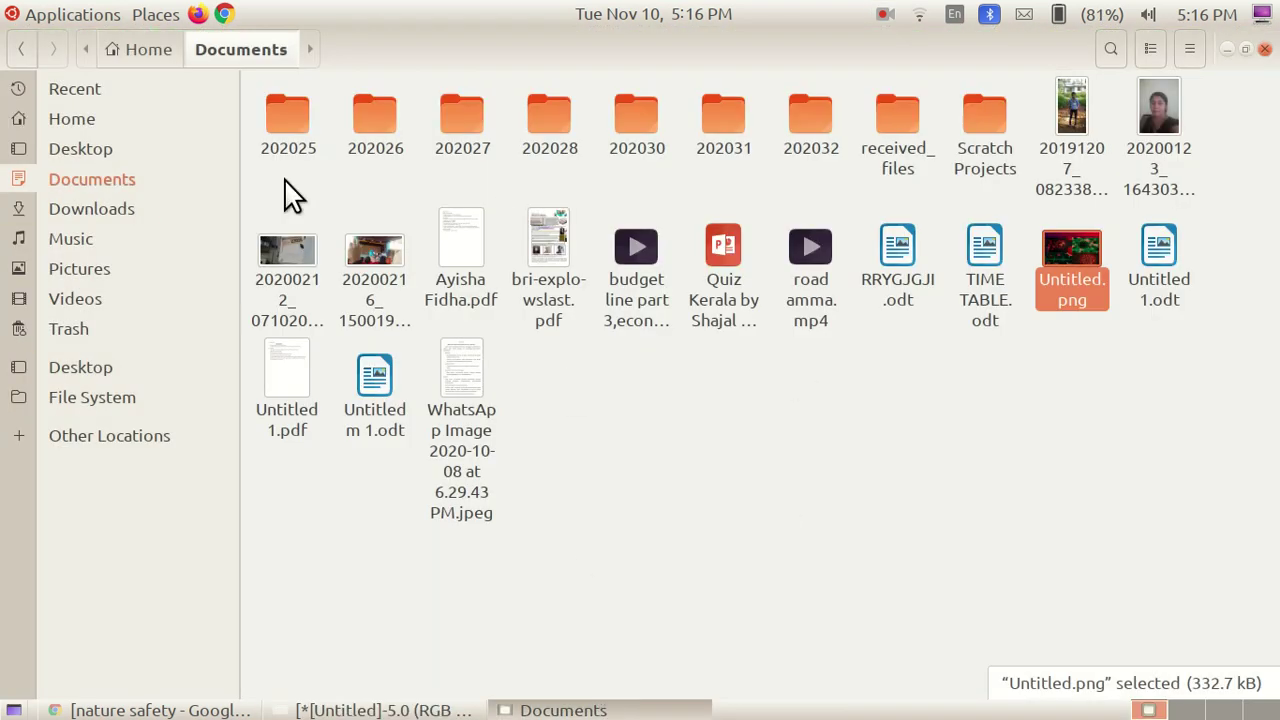
click(100, 270)
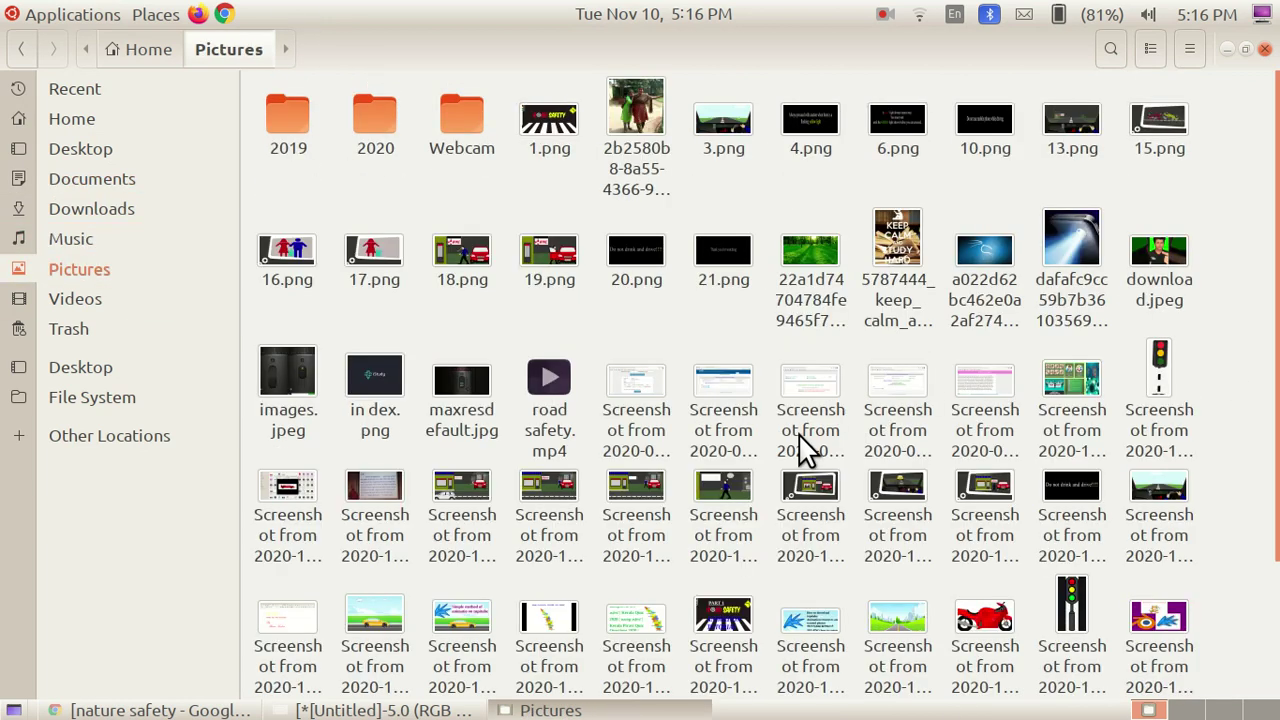
double_click(1069, 377)
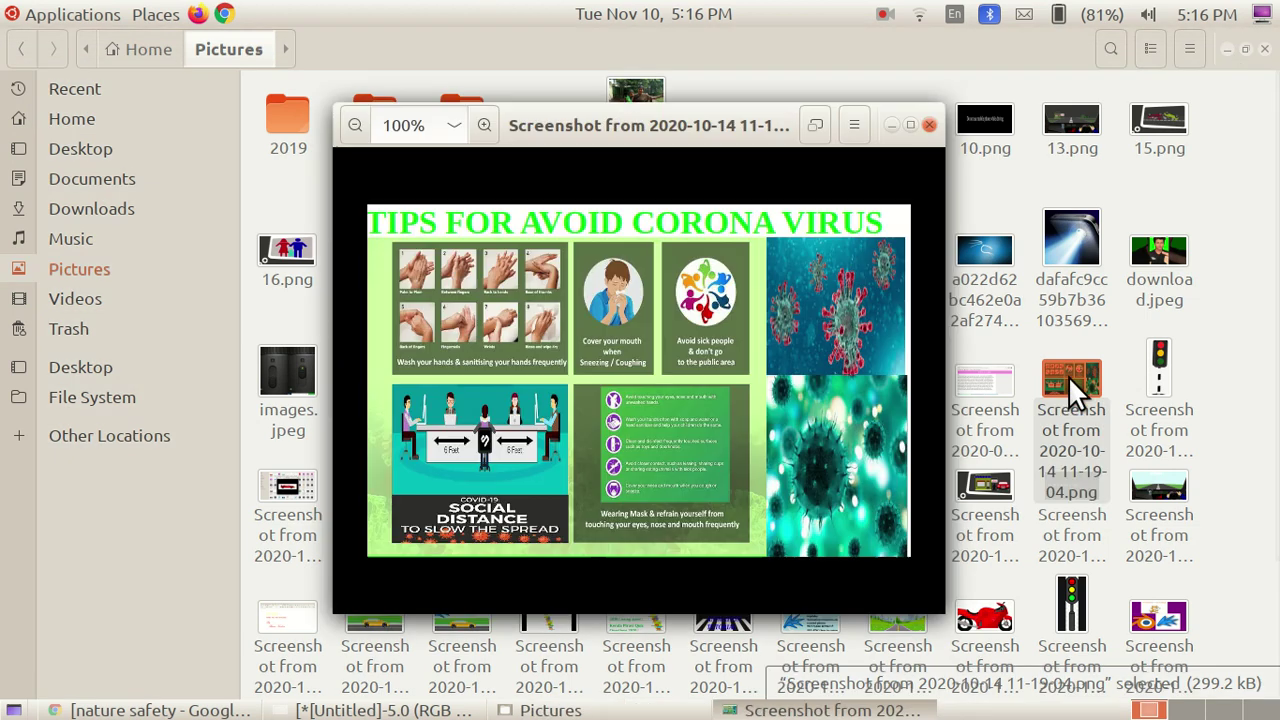
click(910, 125)
scroll(843, 325, up, 5)
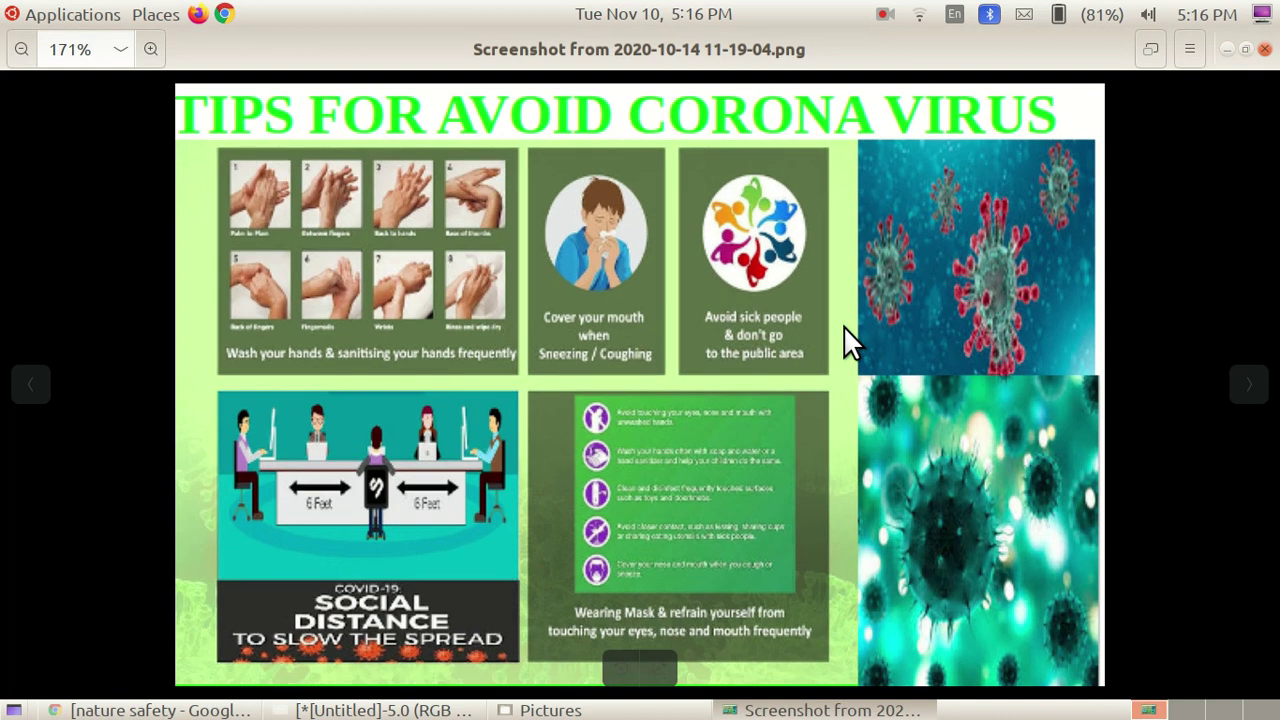
scroll(843, 325, down, 1)
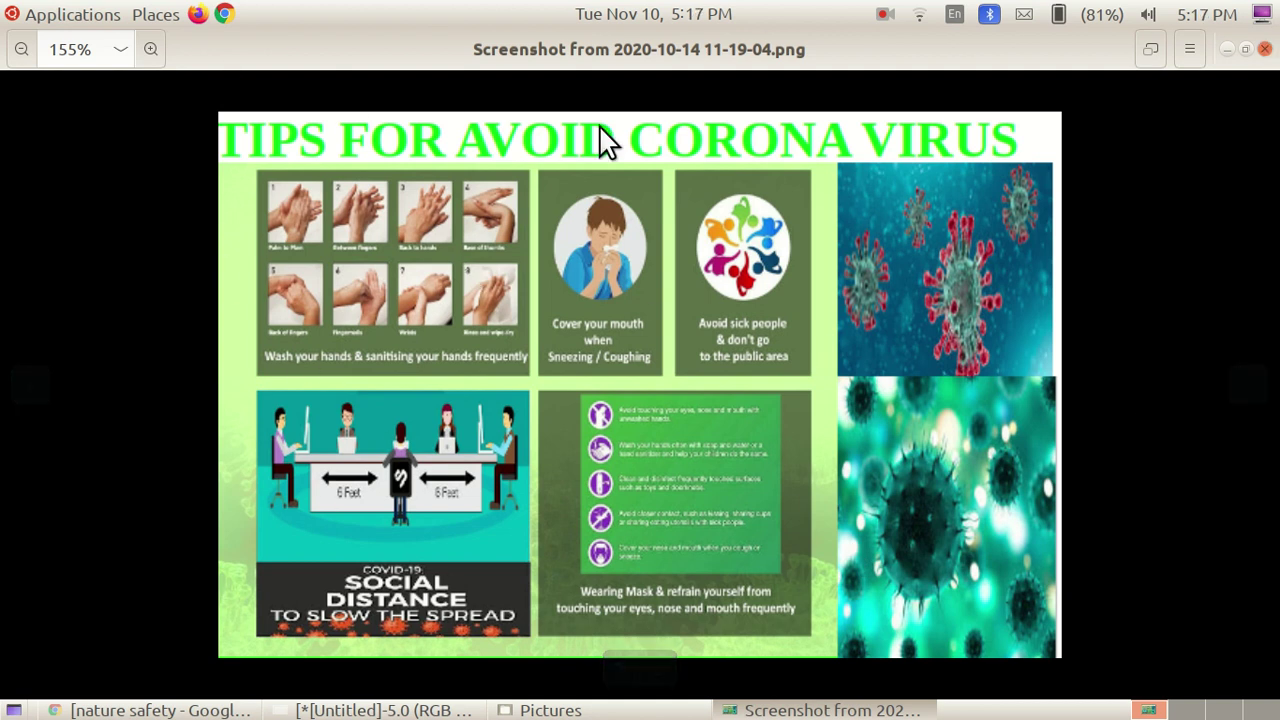
key(Escape)
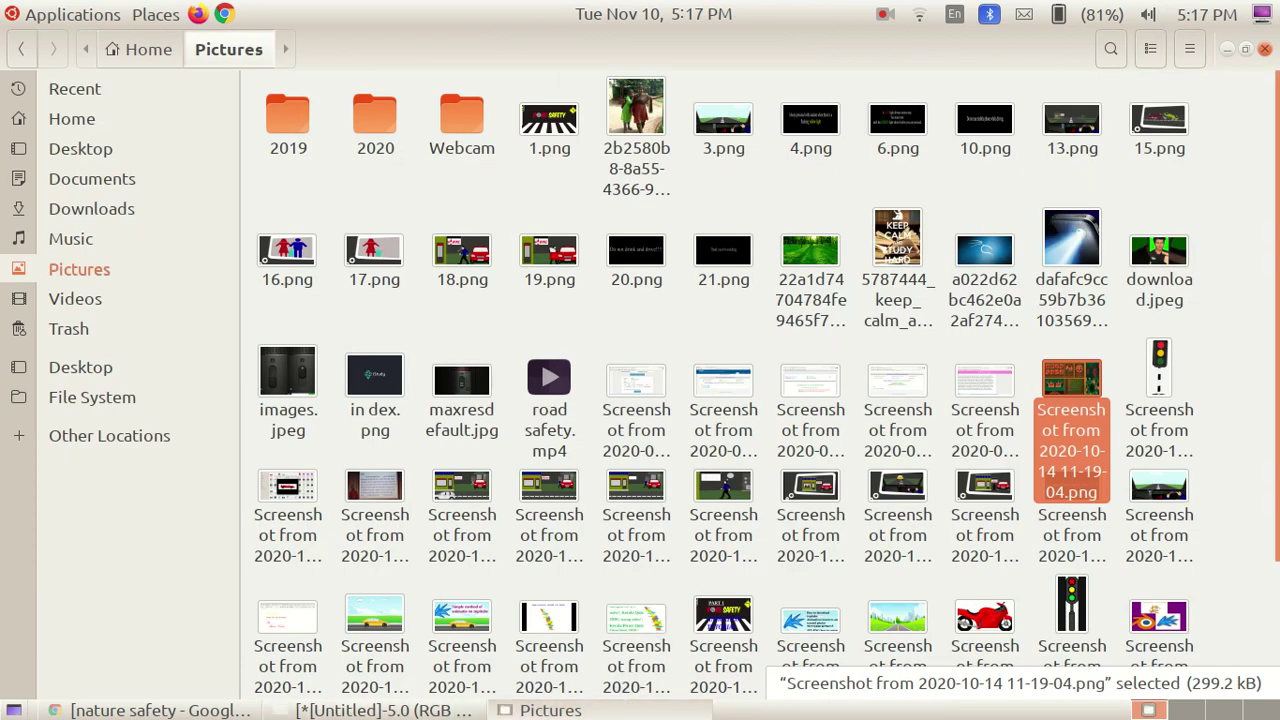
Put away the open windows, launch LibreOffice Writer and start its pending document recovery to reach a blank document.
click(620, 705)
click(420, 710)
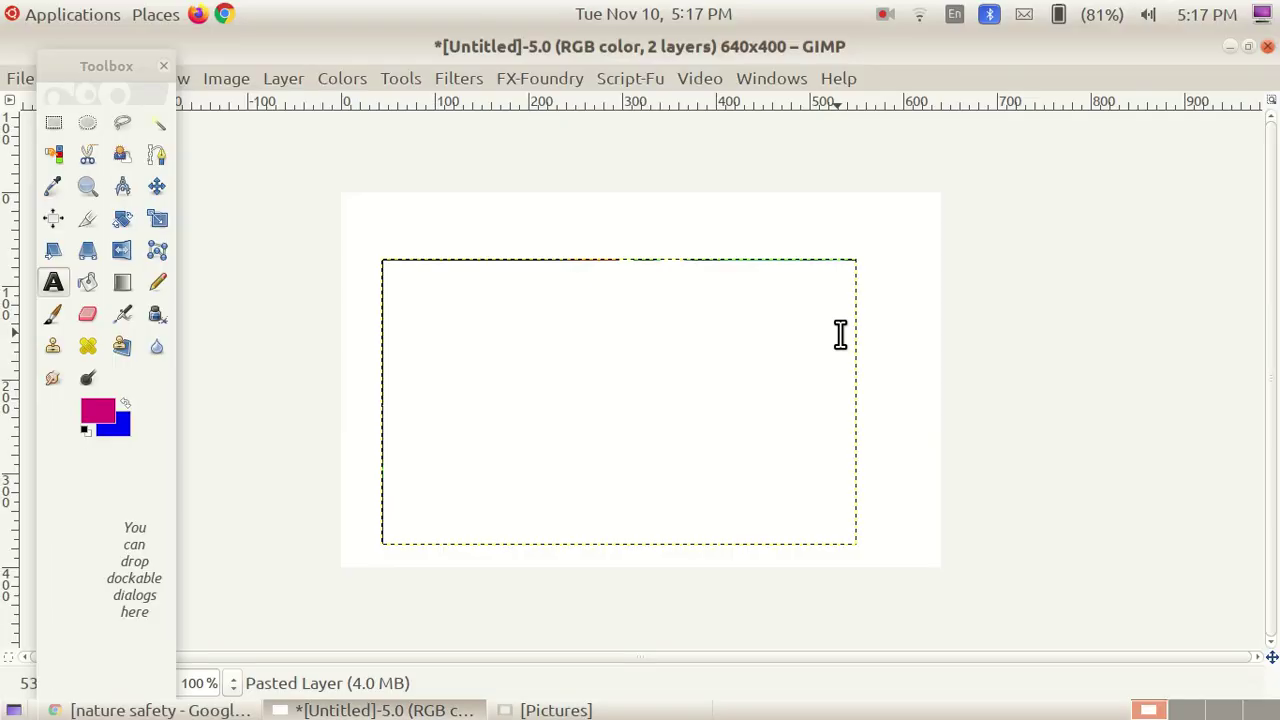
drag(106, 56, 118, 63)
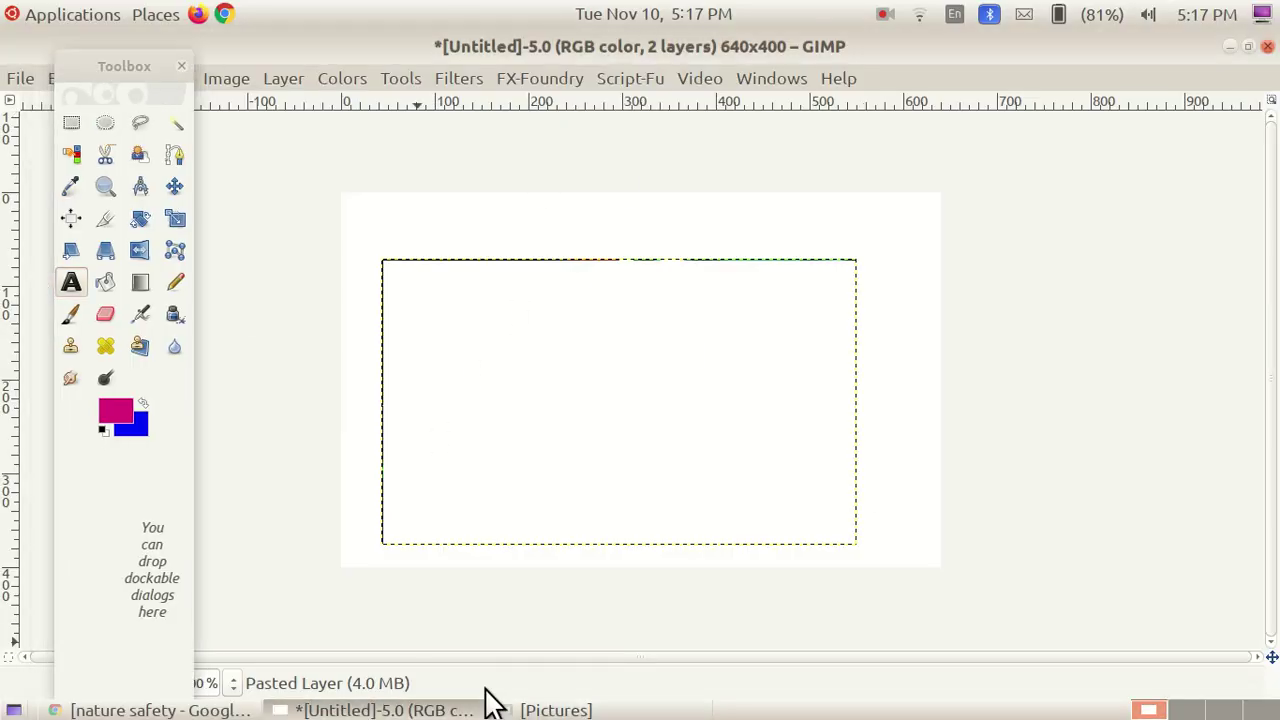
click(385, 710)
click(49, 6)
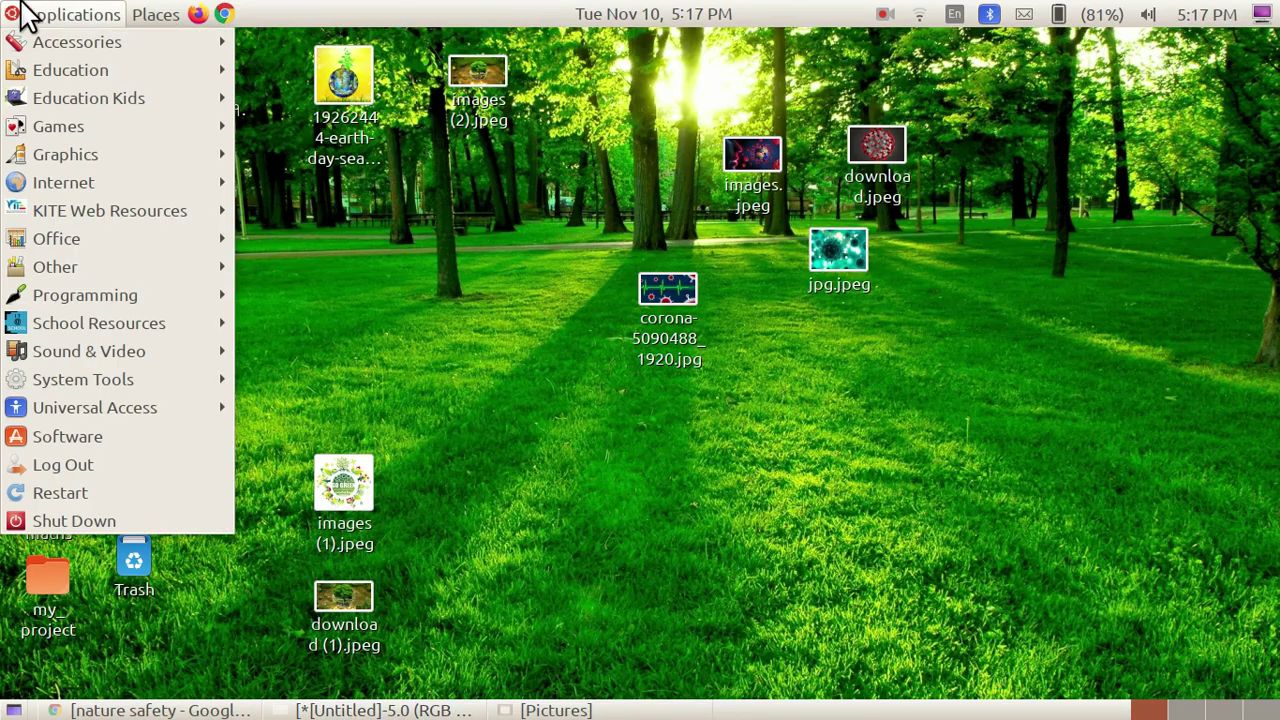
mouse_move(97, 260)
mouse_move(148, 240)
click(389, 545)
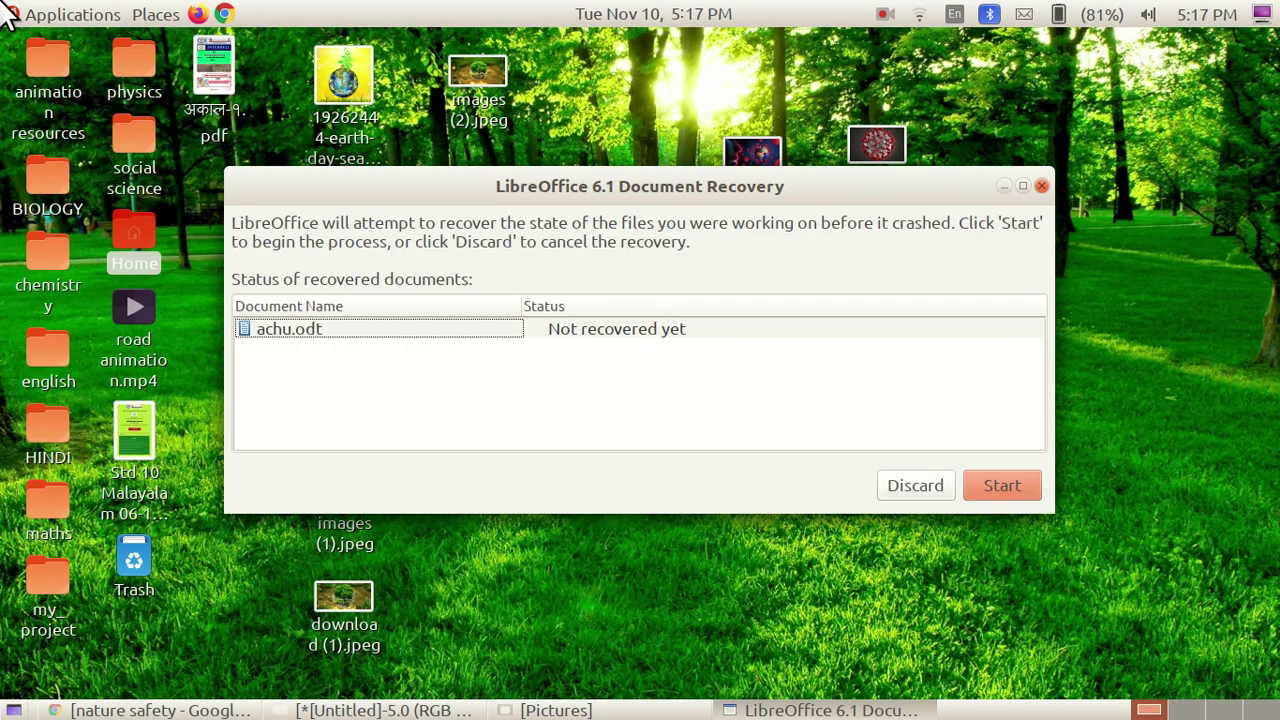
click(1005, 485)
click(1005, 483)
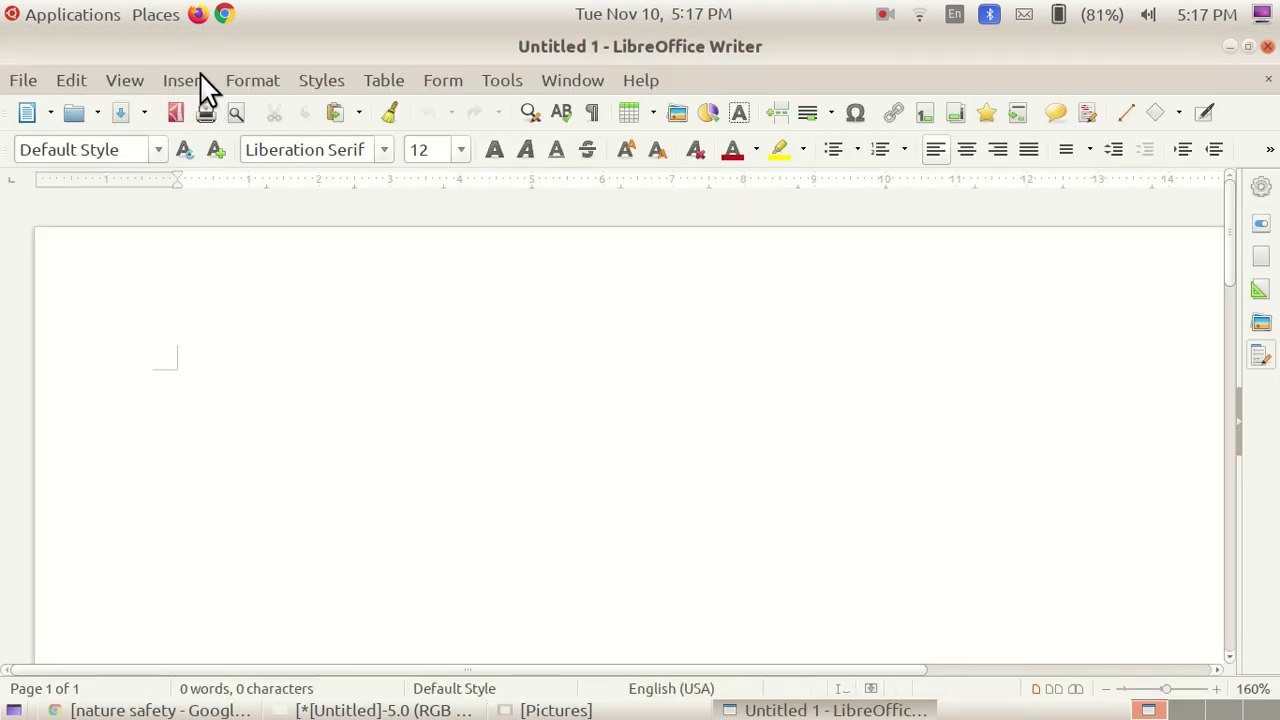
Insert the image 19262444-earth-day-season-nature-safety-climate-background.jpg from the Desktop folder into the blank document.
click(191, 81)
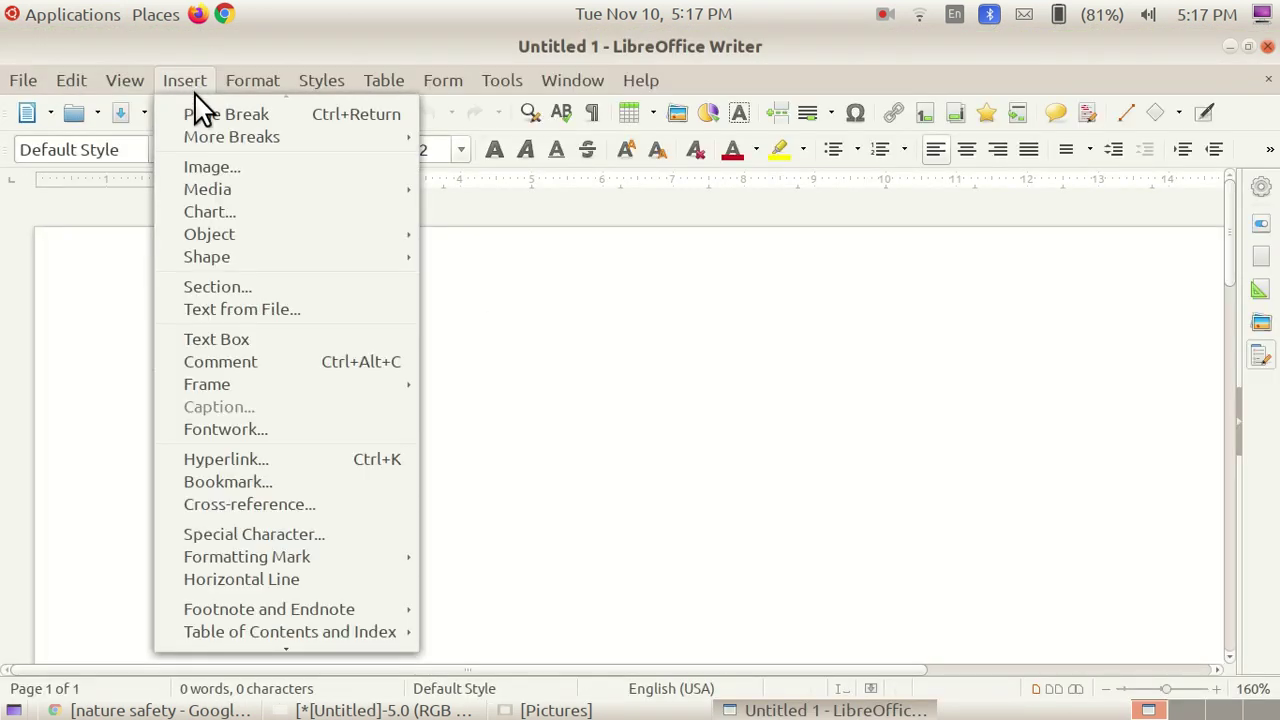
click(222, 172)
scroll(490, 440, down, 3)
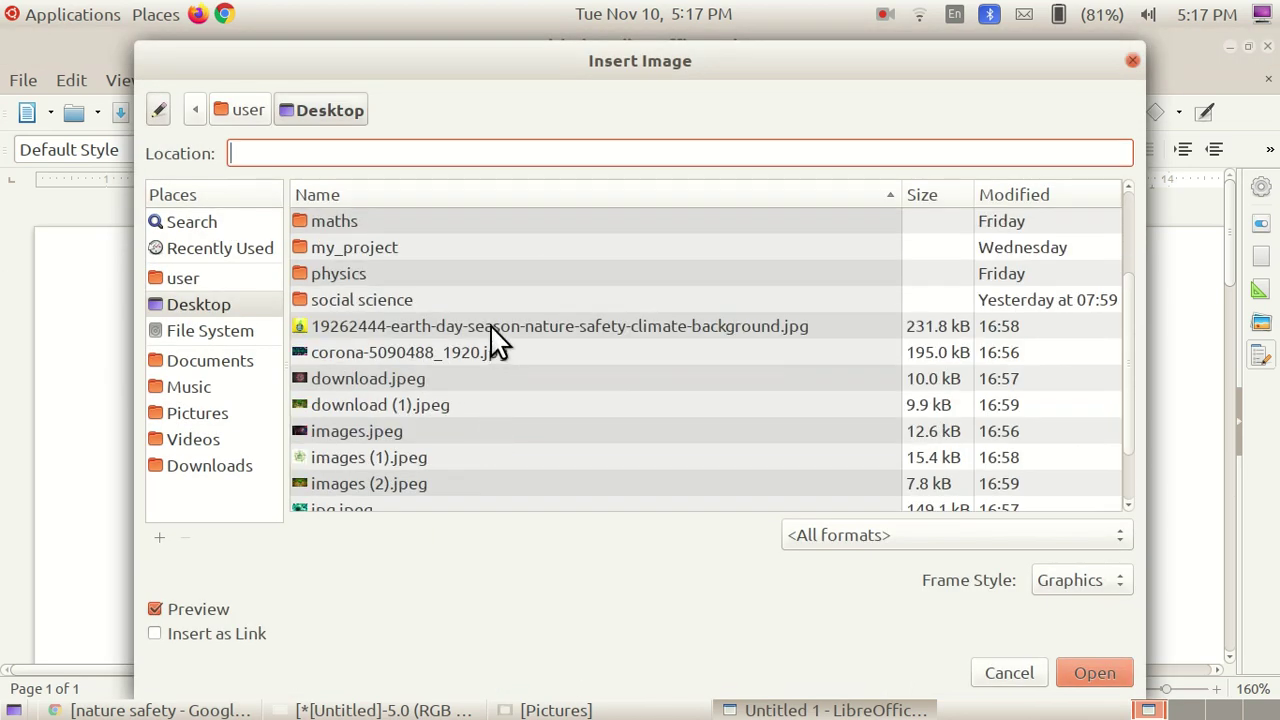
click(480, 326)
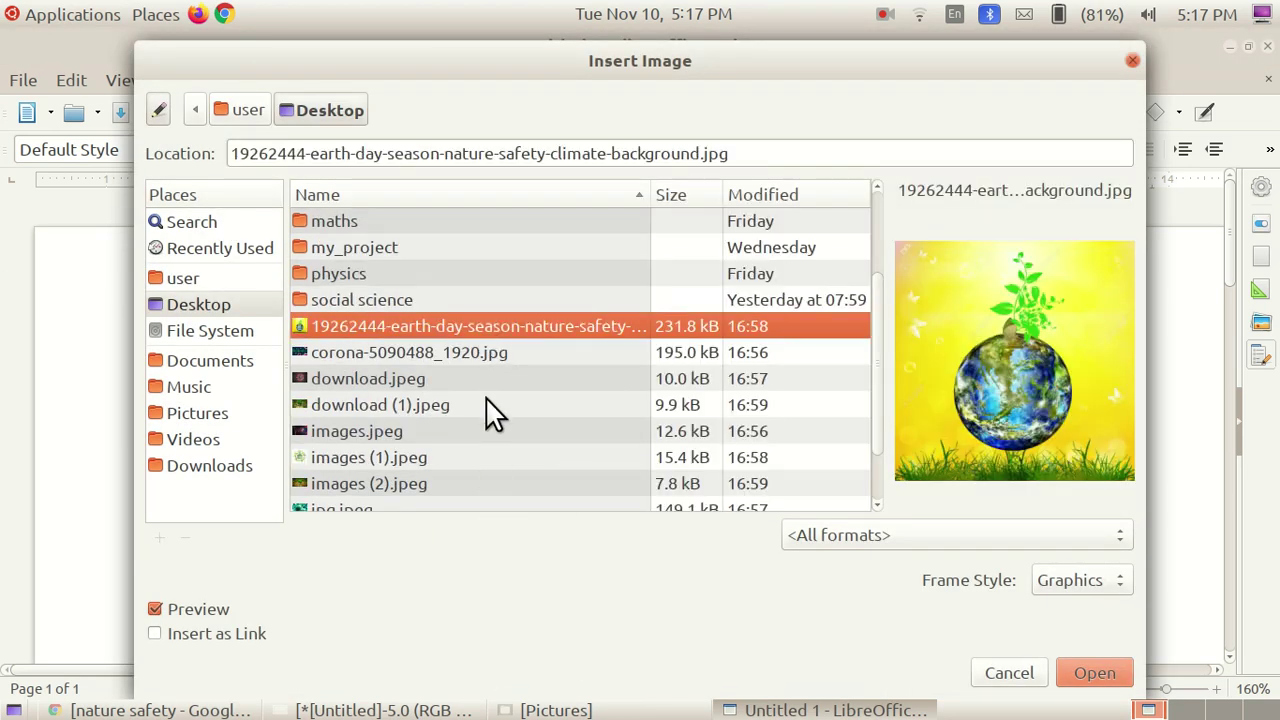
click(1116, 676)
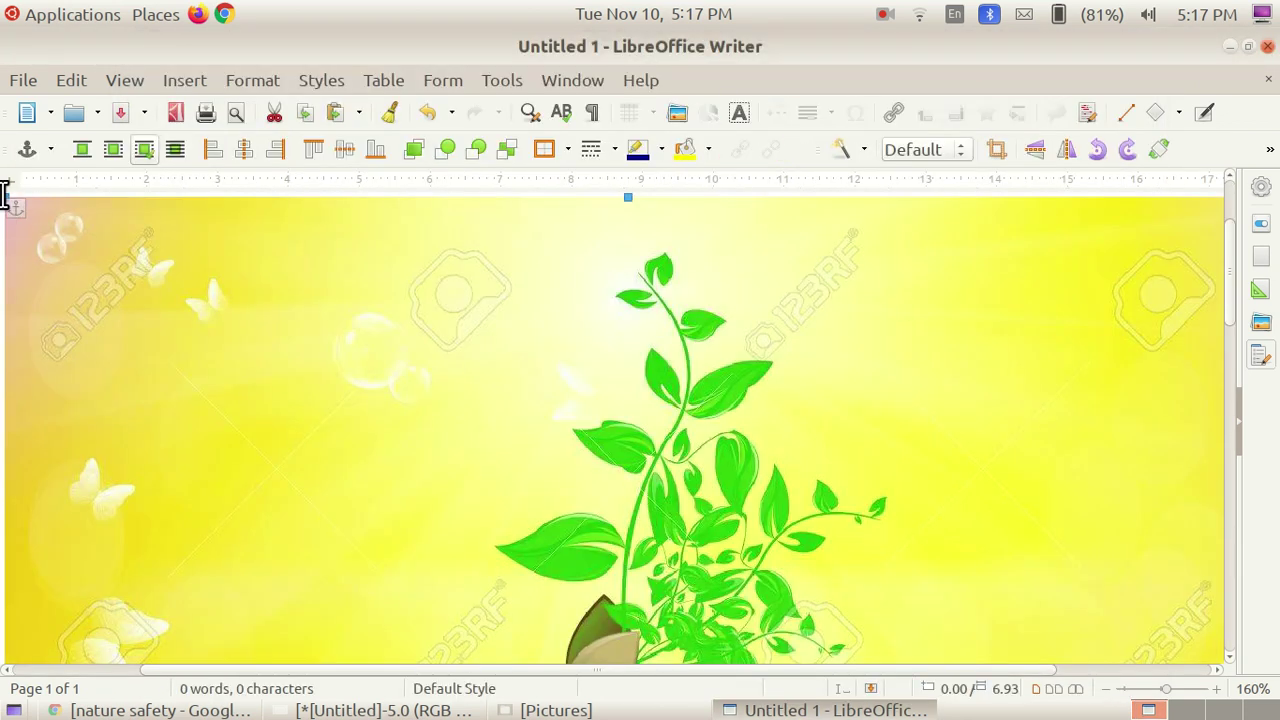
Shrink the inserted earth-day image proportionally to about 1.38 in wide.
drag(15, 210, 831, 537)
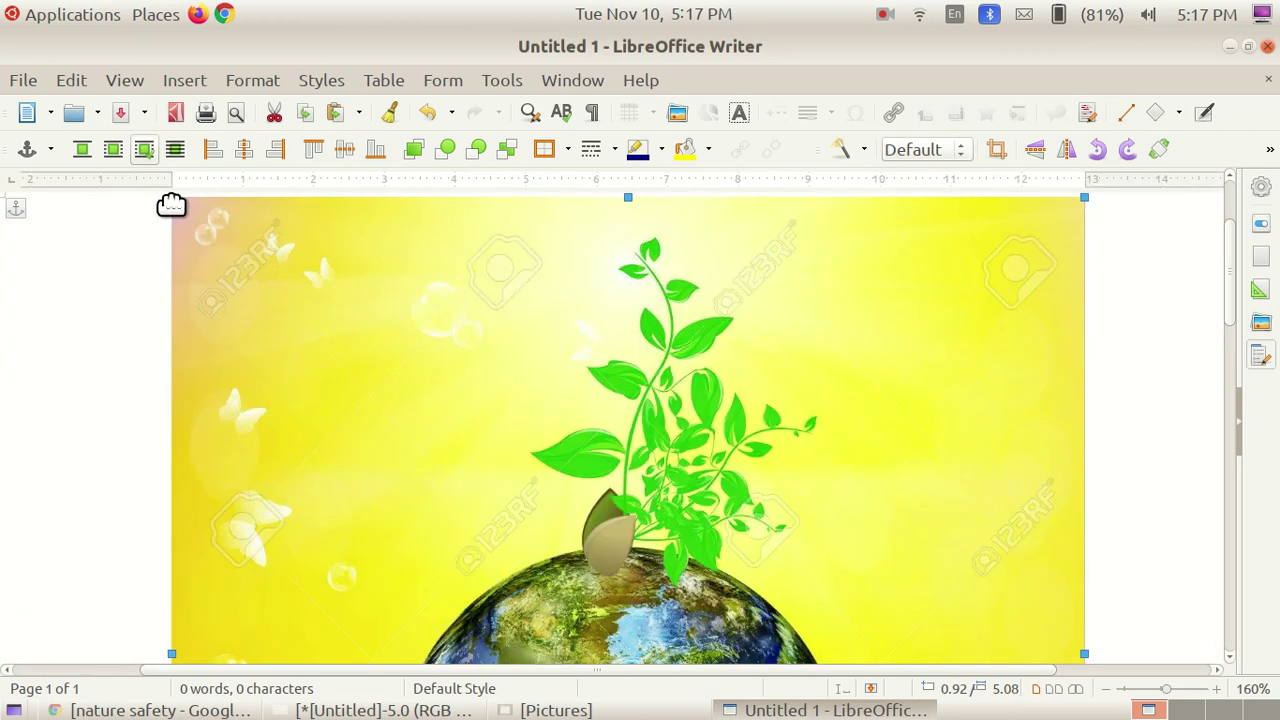
drag(172, 200, 783, 497)
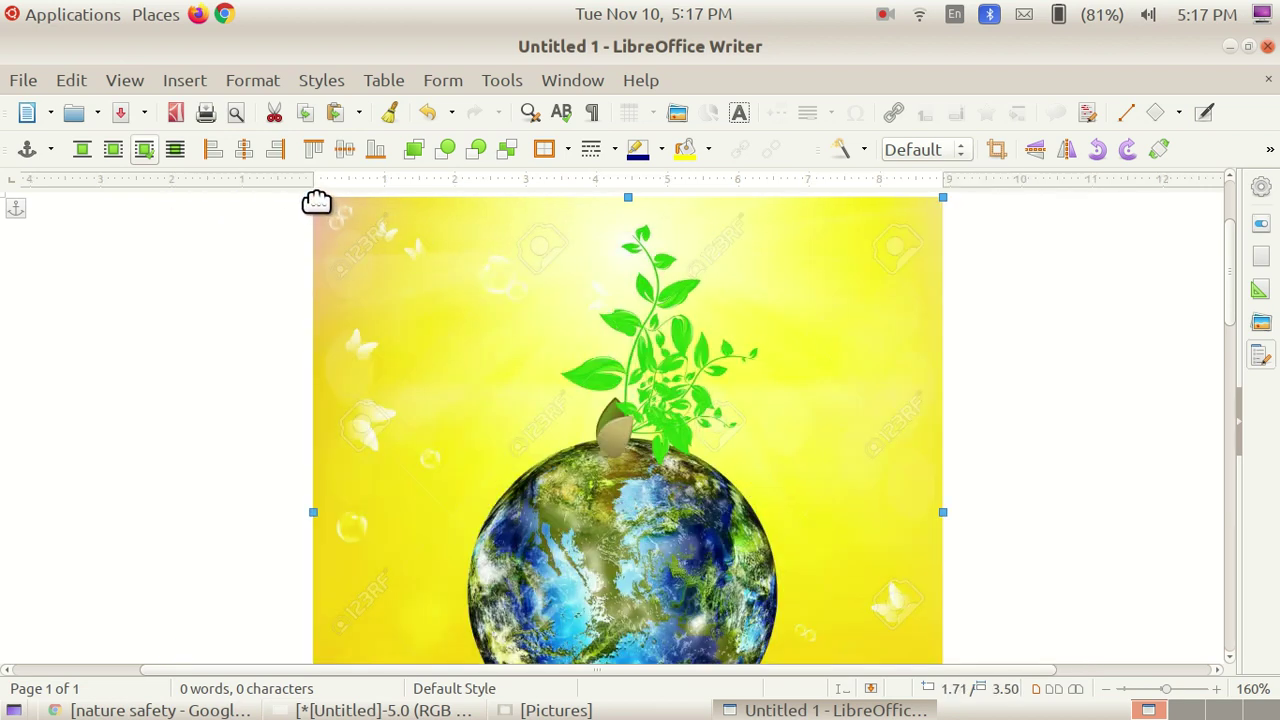
drag(327, 210, 766, 491)
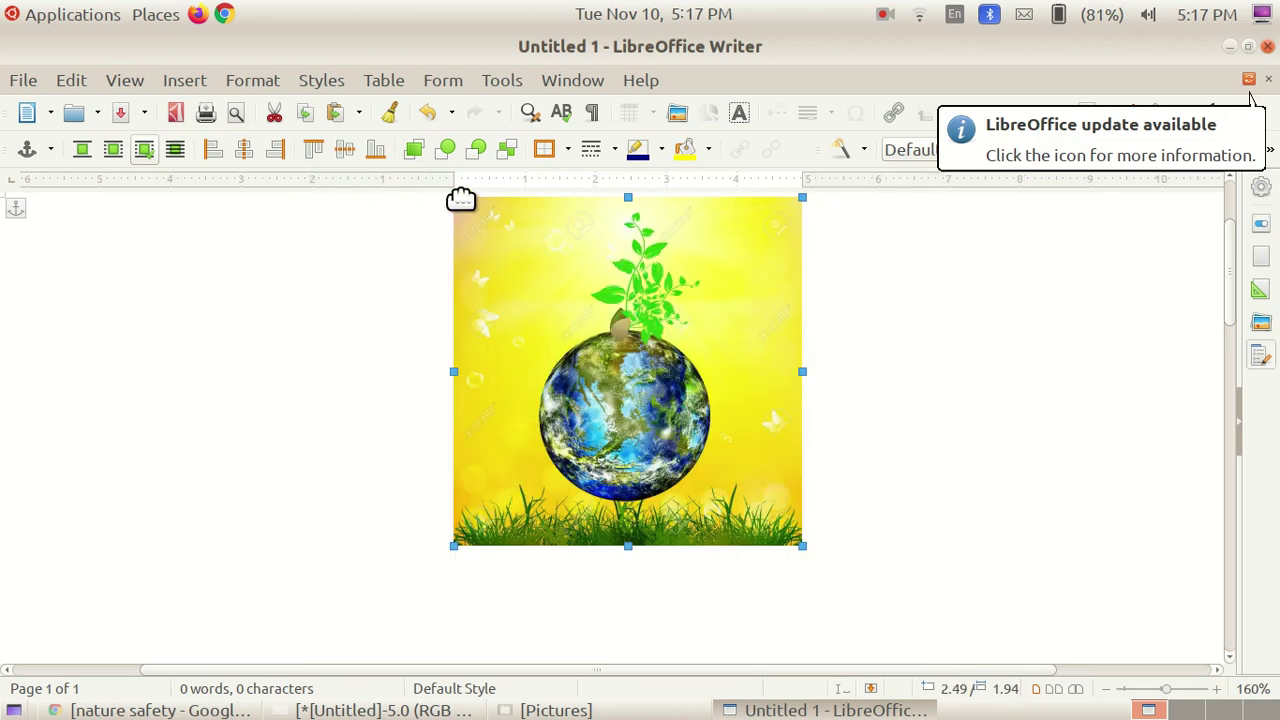
drag(458, 201, 551, 343)
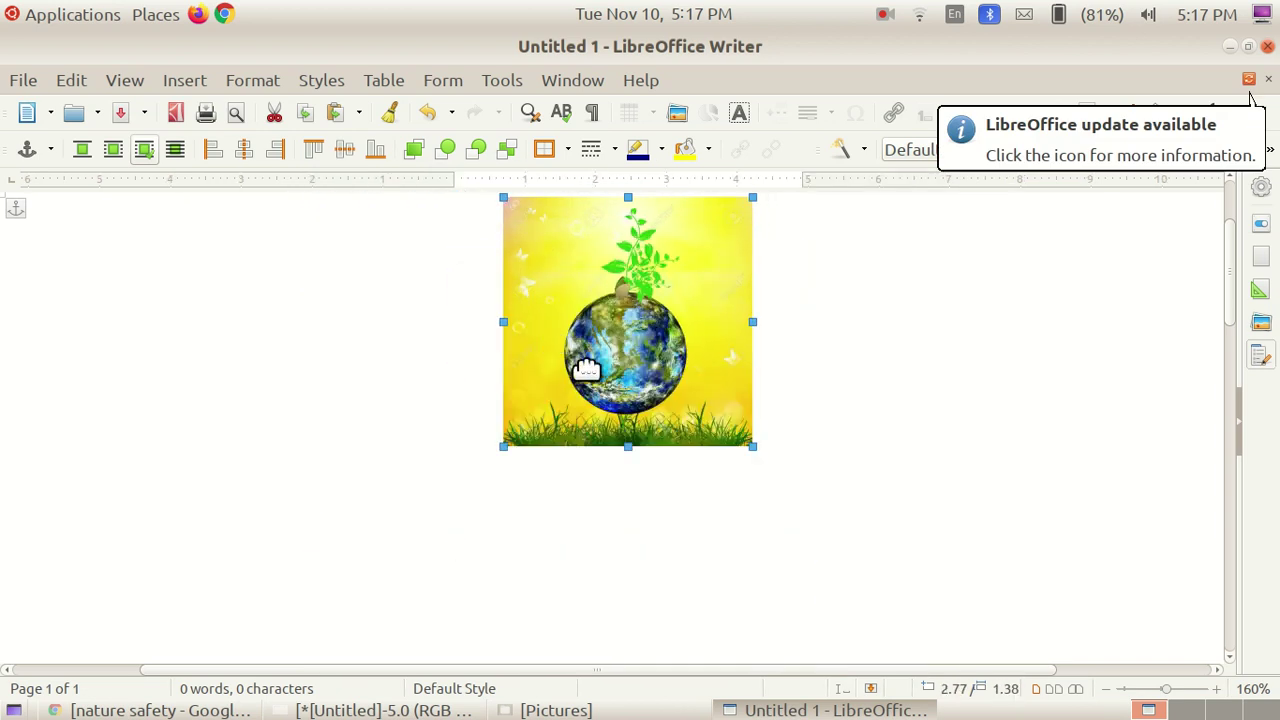
Insert the image images (1).jpeg from the Desktop folder into the document.
click(409, 414)
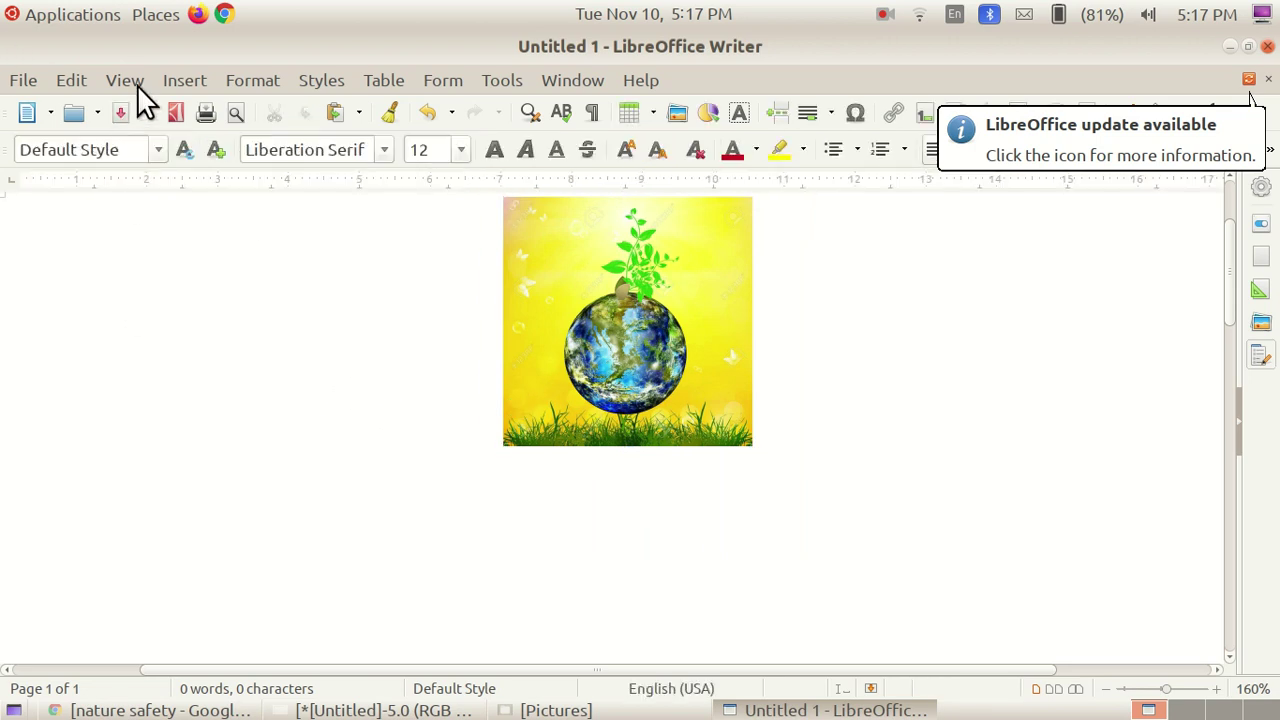
click(181, 78)
click(221, 163)
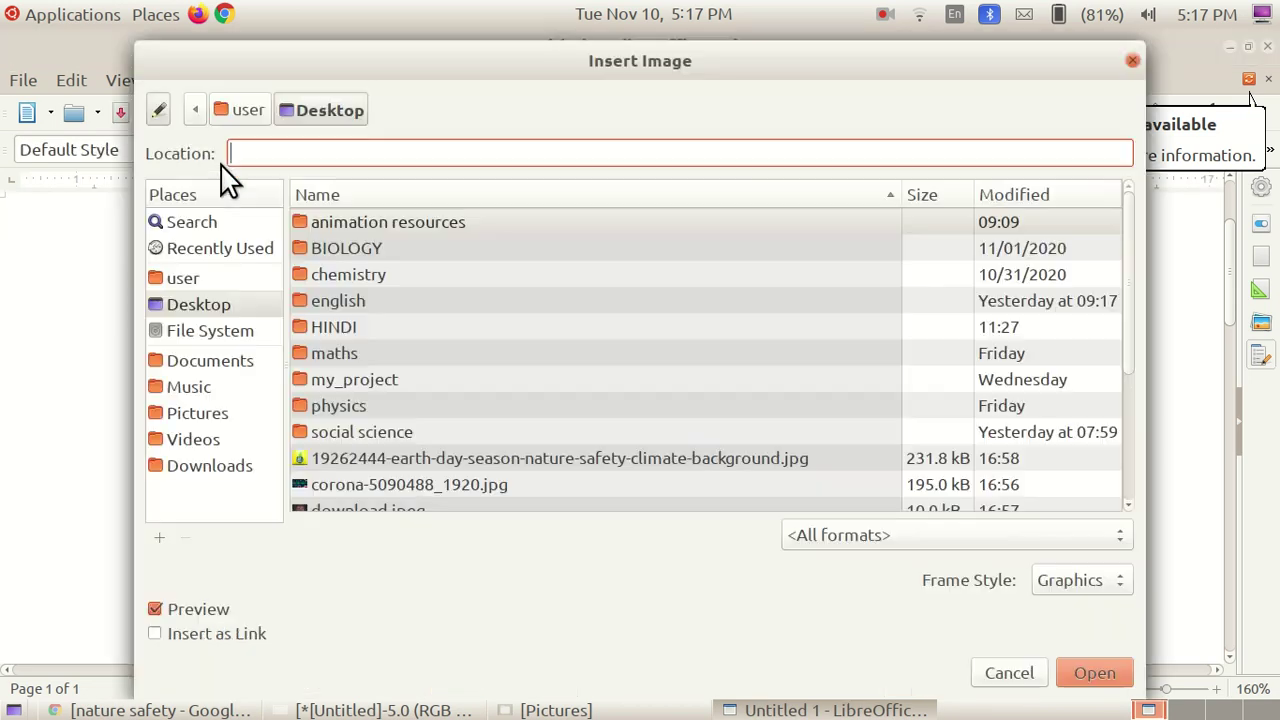
scroll(420, 430, down, 4)
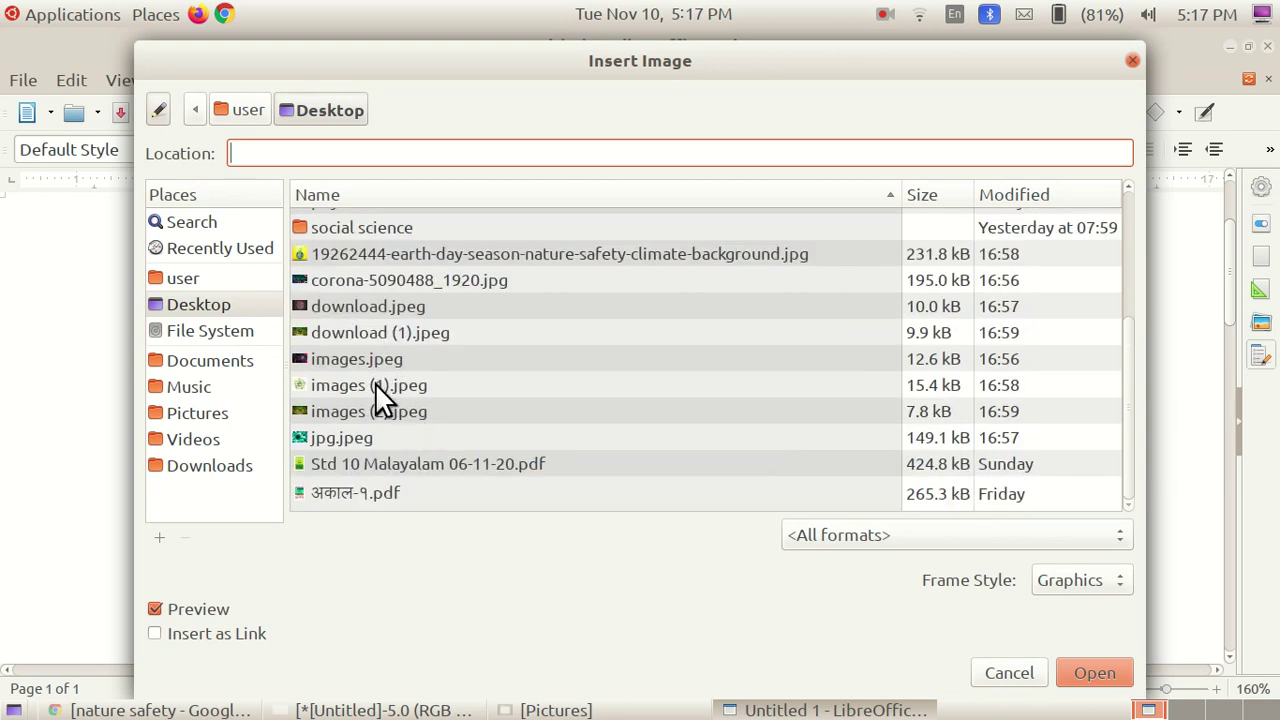
click(380, 385)
click(1095, 672)
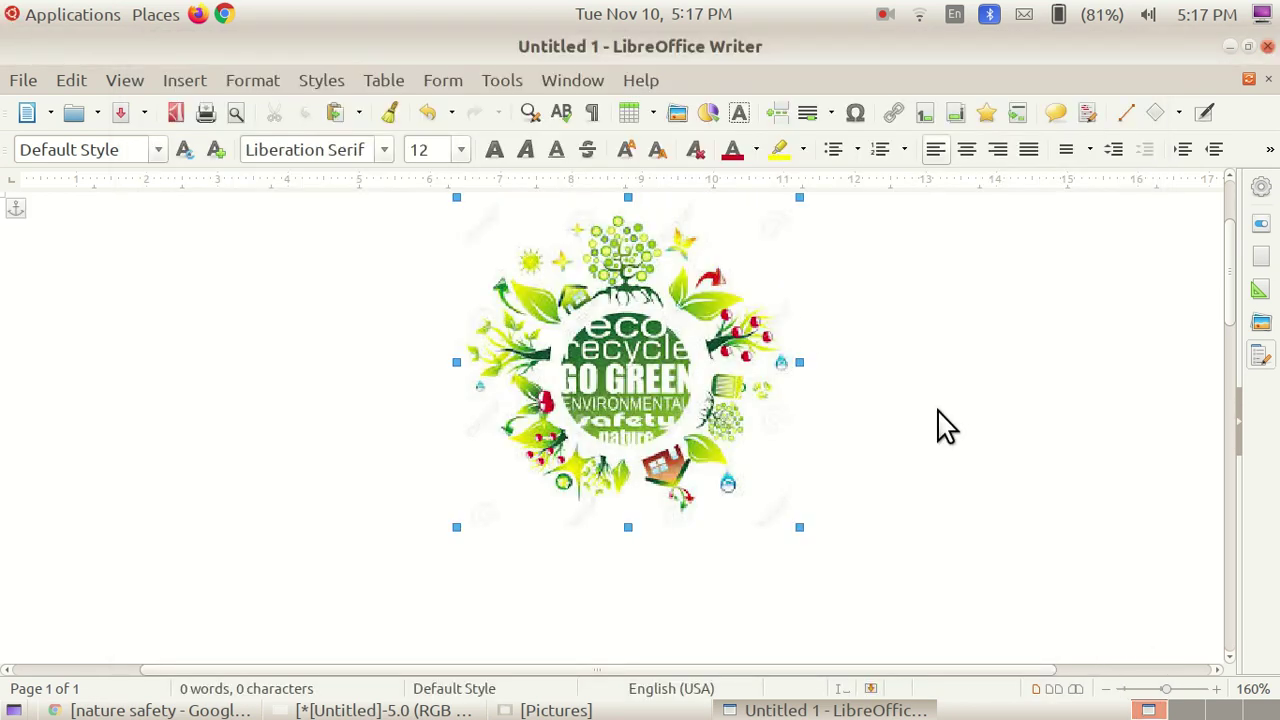
Move the inserted go-green eco image beside the left edge of the earth-day image.
click(571, 314)
drag(718, 386, 455, 410)
drag(359, 412, 315, 410)
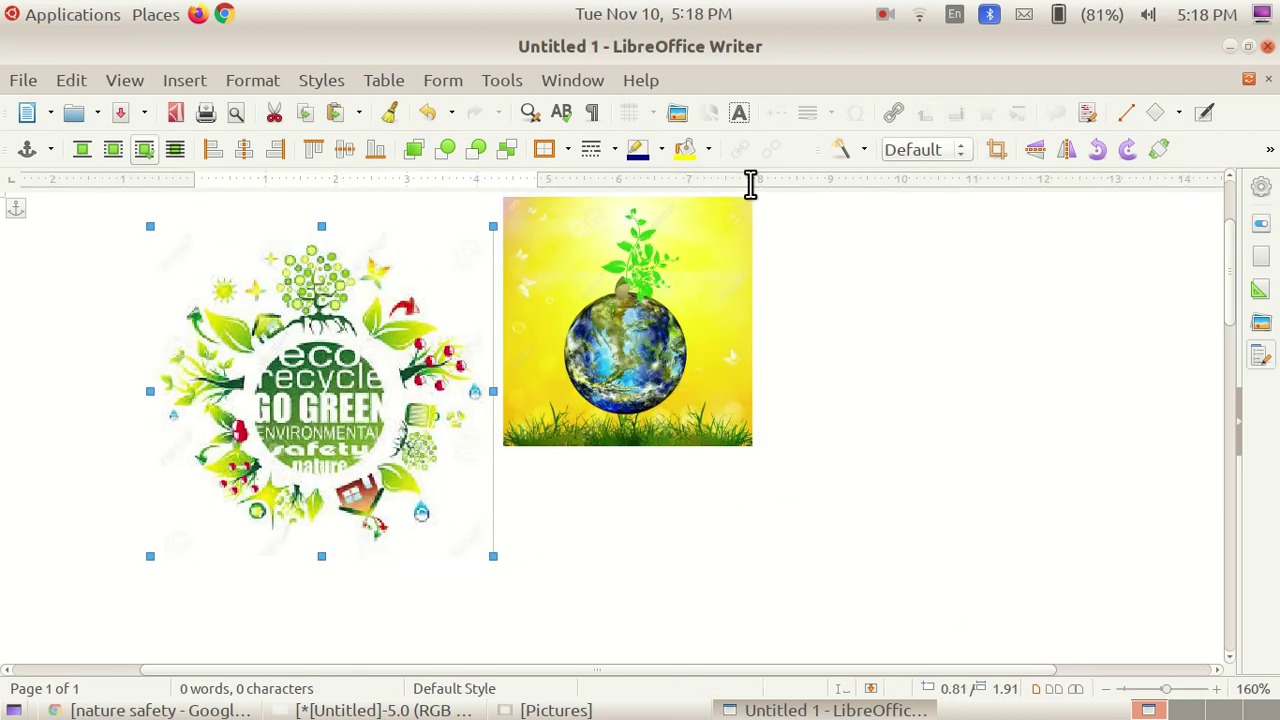
Insert download (1).jpeg from the Desktop folder and place it just below the earth-day image, offset to the right.
click(803, 406)
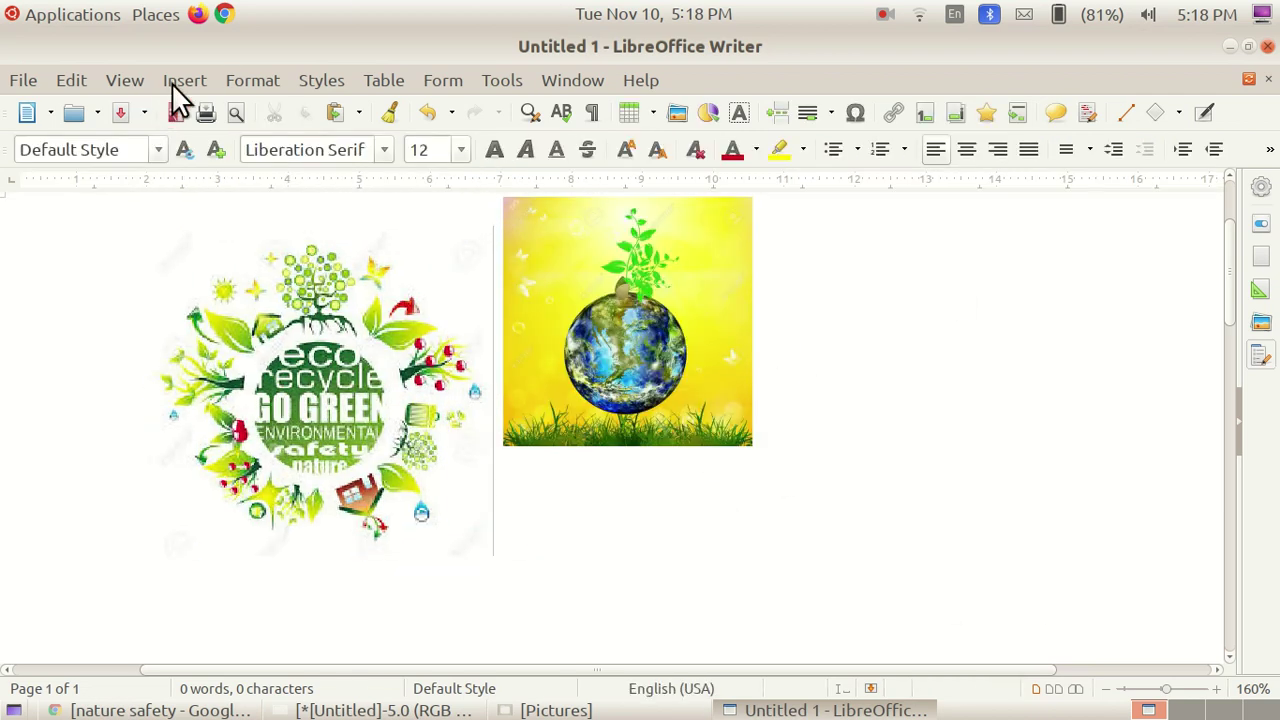
click(178, 82)
click(203, 168)
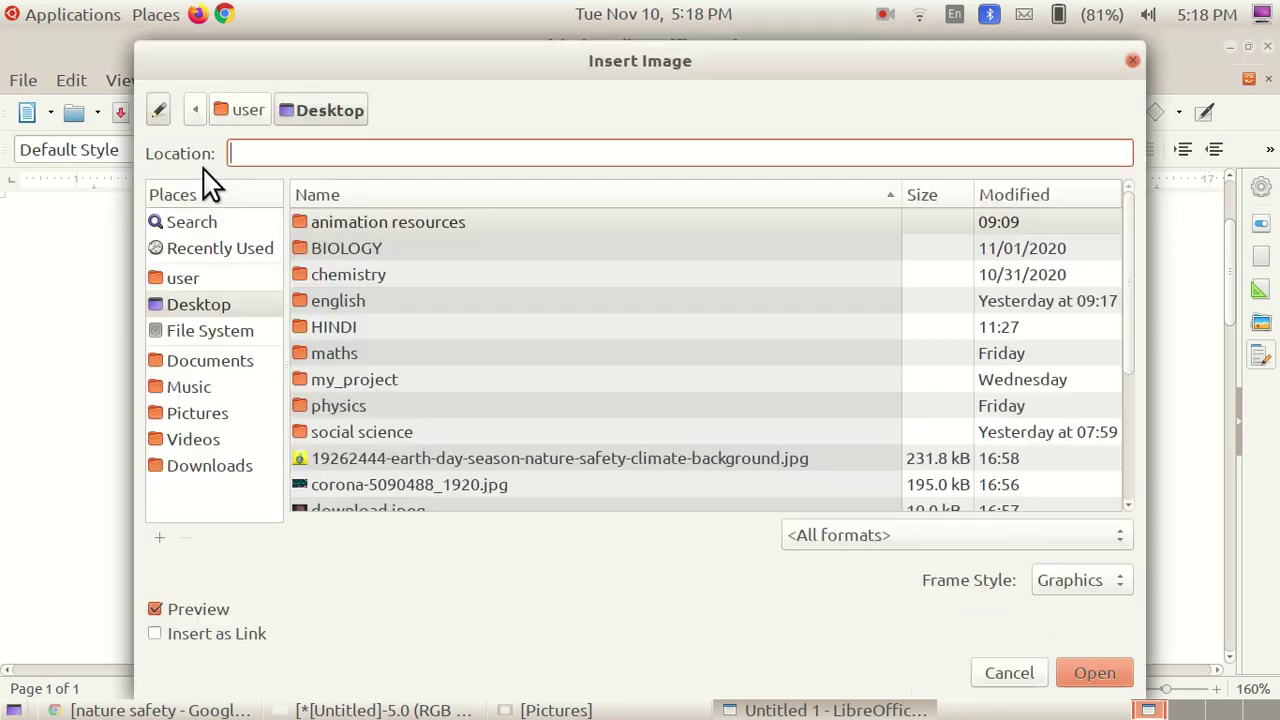
scroll(312, 330, down, 5)
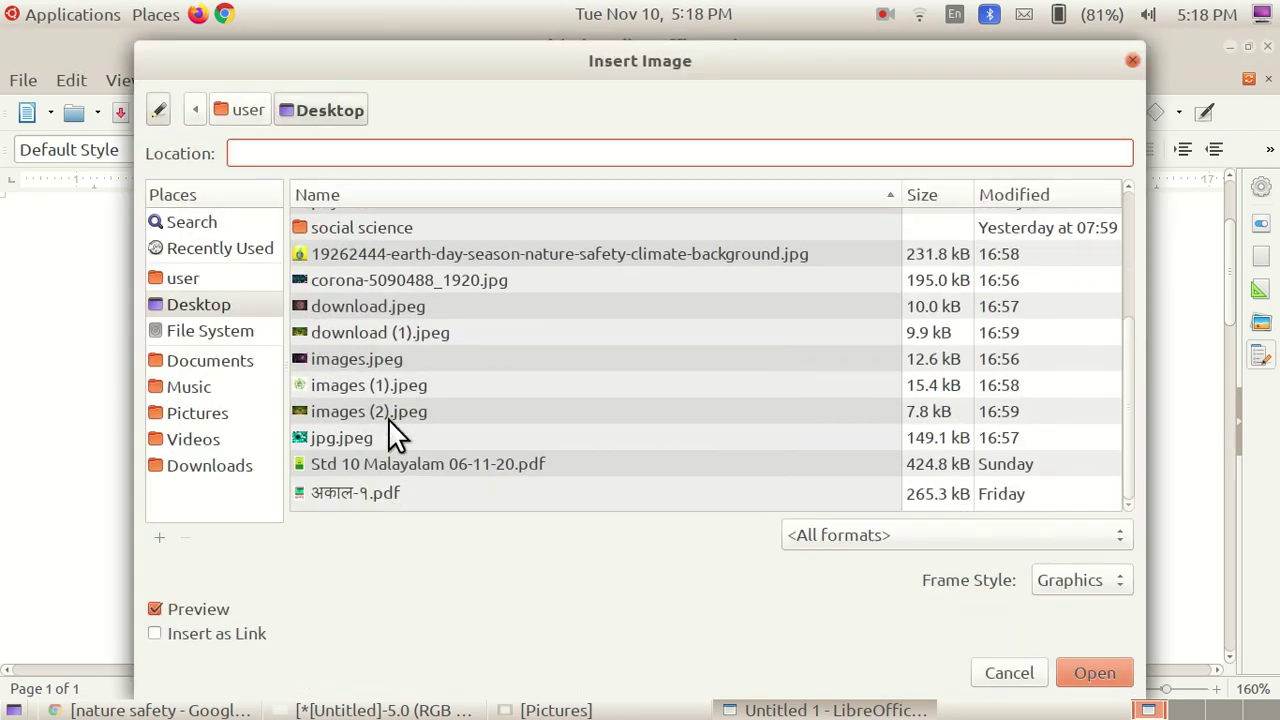
click(391, 466)
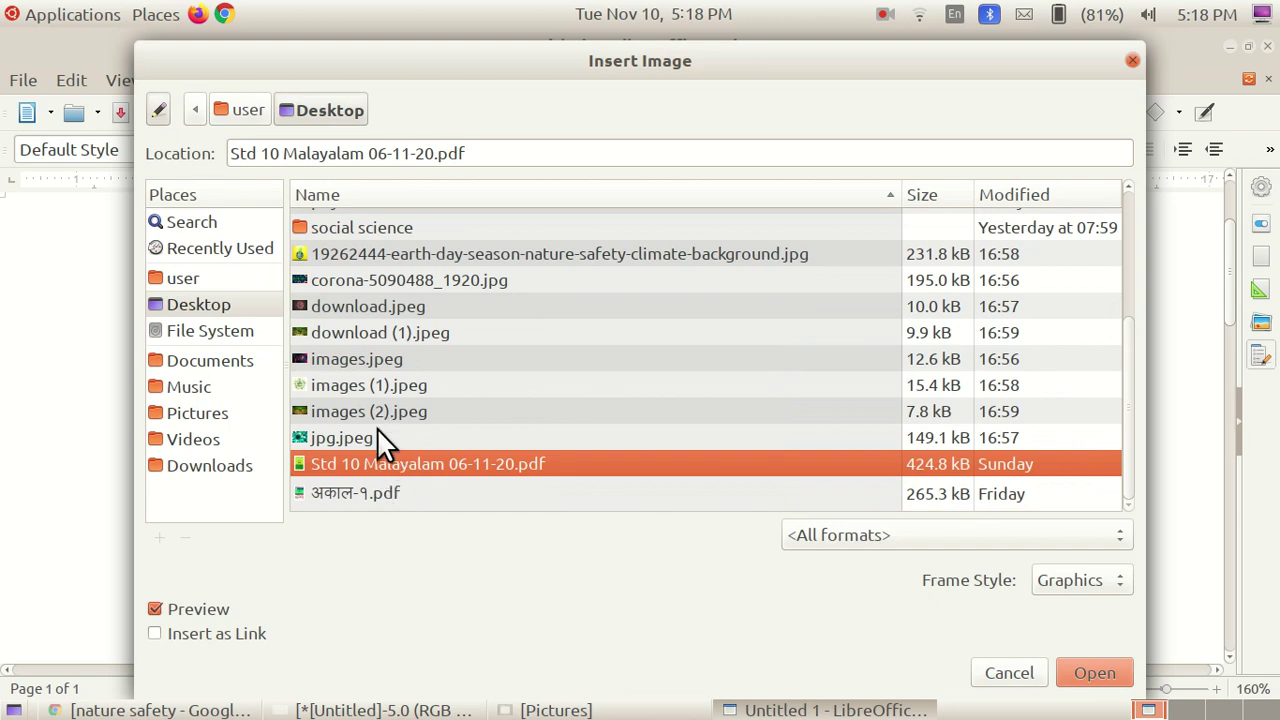
click(390, 390)
click(404, 338)
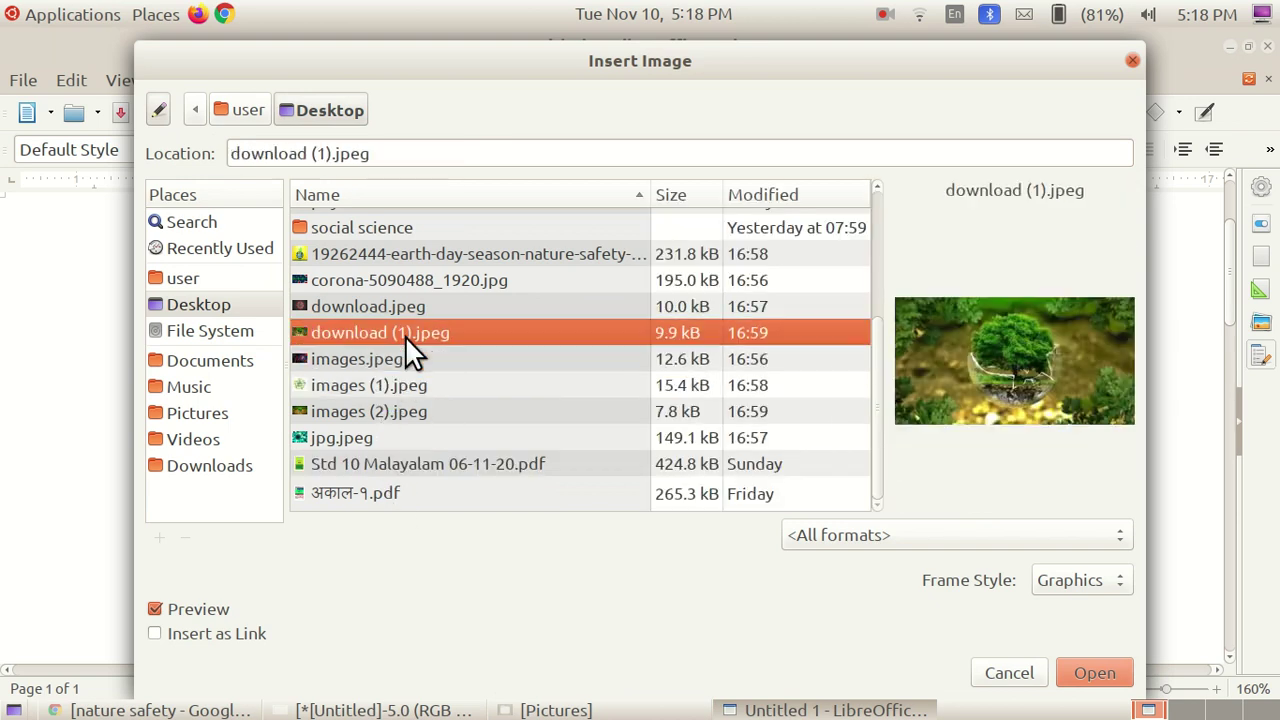
click(1094, 672)
drag(560, 360, 841, 595)
Insert another copy of download (1).jpeg from the Desktop folder into the document.
click(907, 314)
click(200, 84)
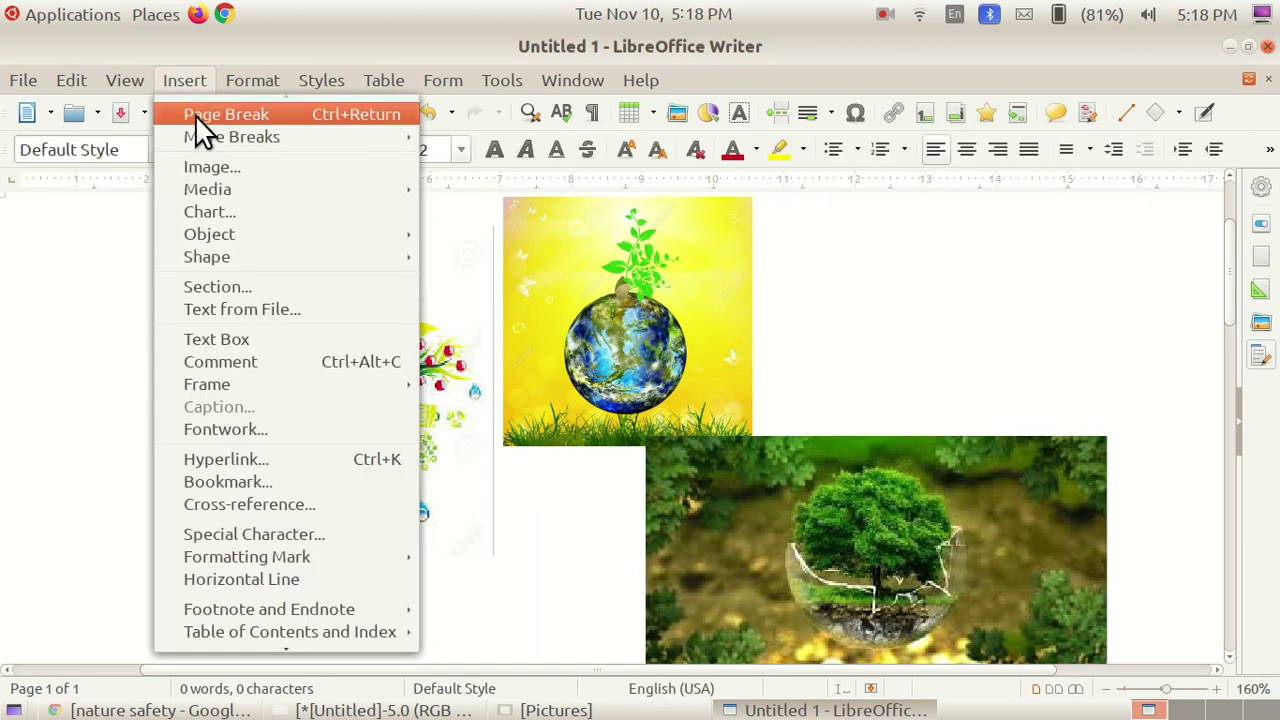
click(207, 168)
click(489, 450)
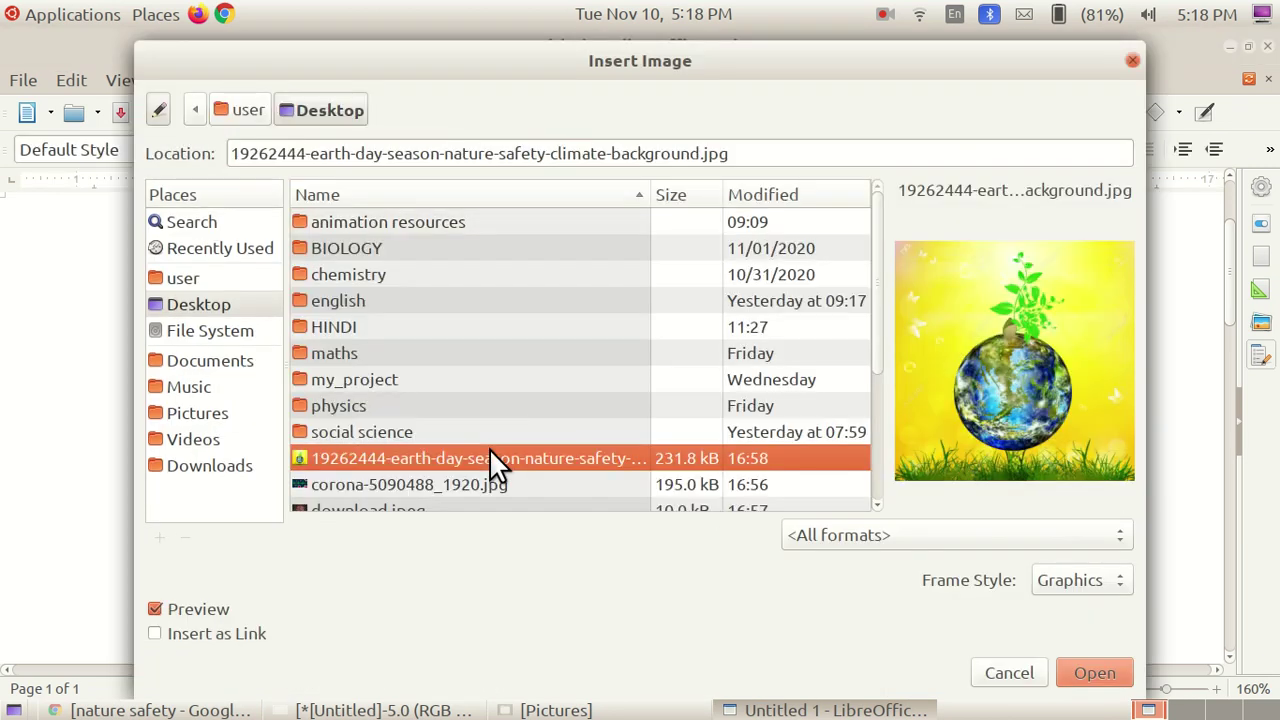
scroll(490, 450, down, 2)
click(484, 396)
scroll(490, 410, down, 2)
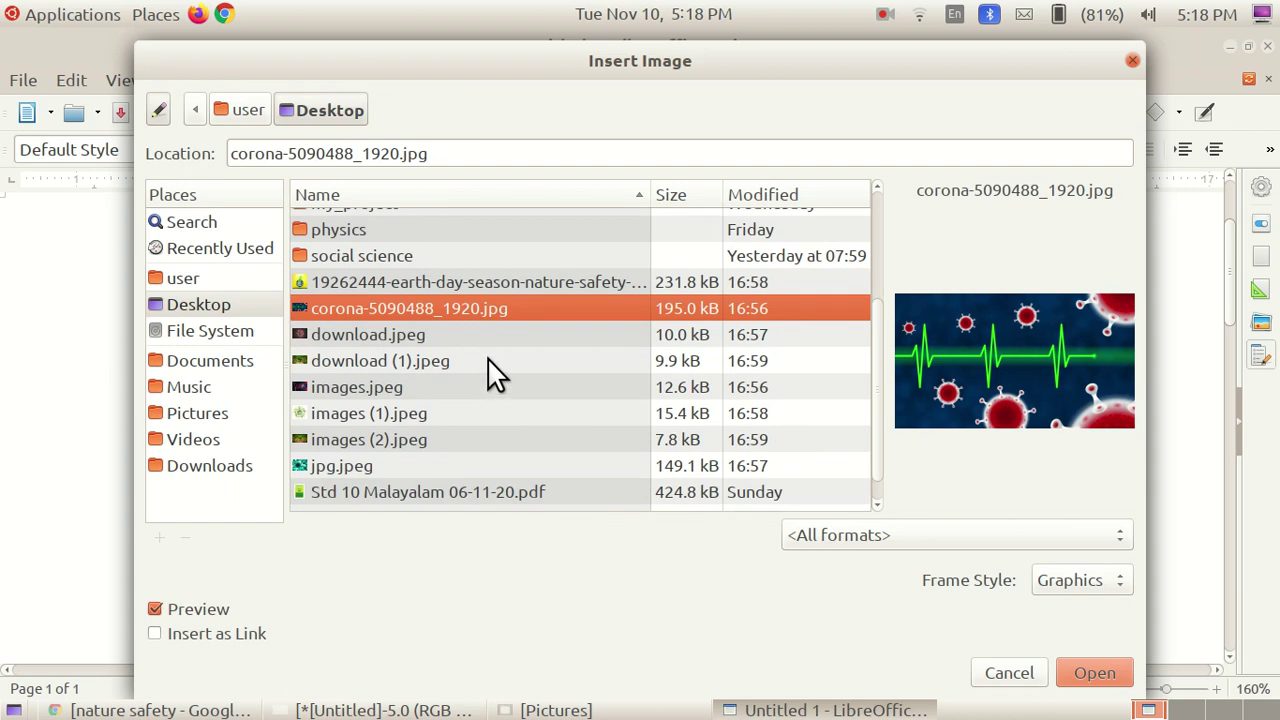
click(492, 337)
click(495, 360)
click(1092, 673)
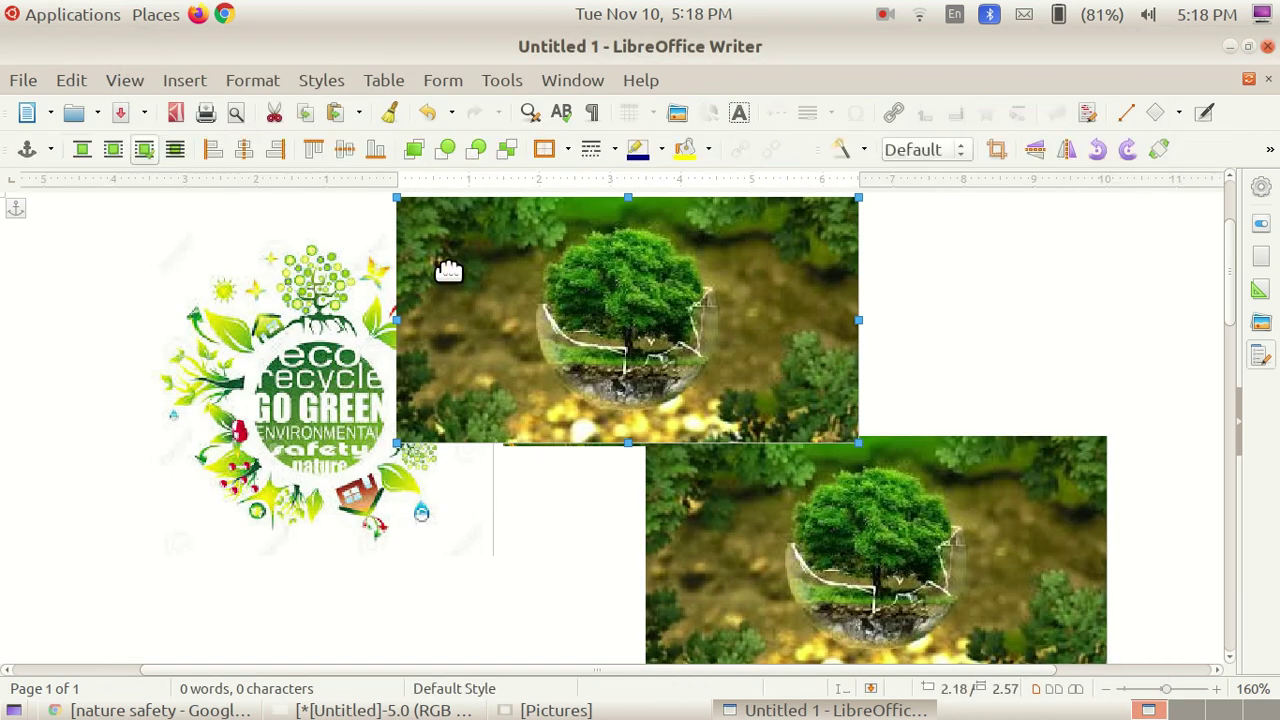
Narrow the duplicate tree image to about 1.52 in, move it down, and remove it from the document.
drag(401, 318, 492, 330)
drag(666, 303, 636, 417)
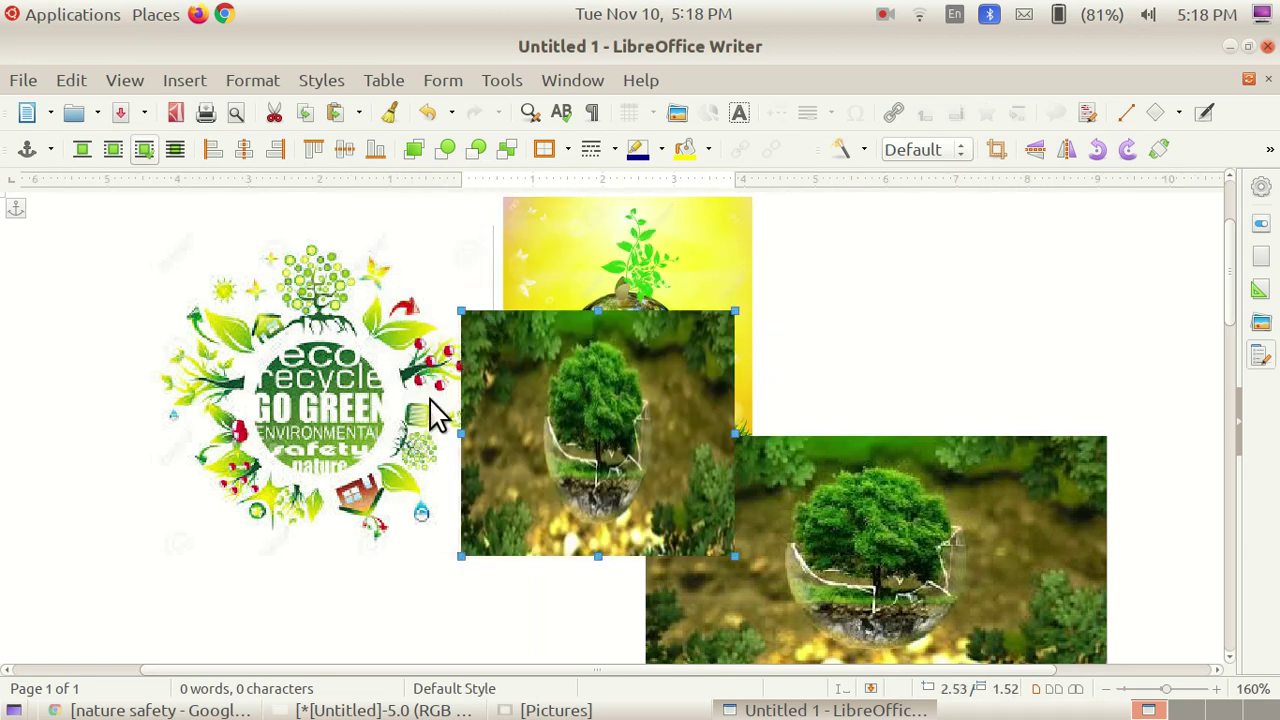
right_click(610, 432)
click(685, 80)
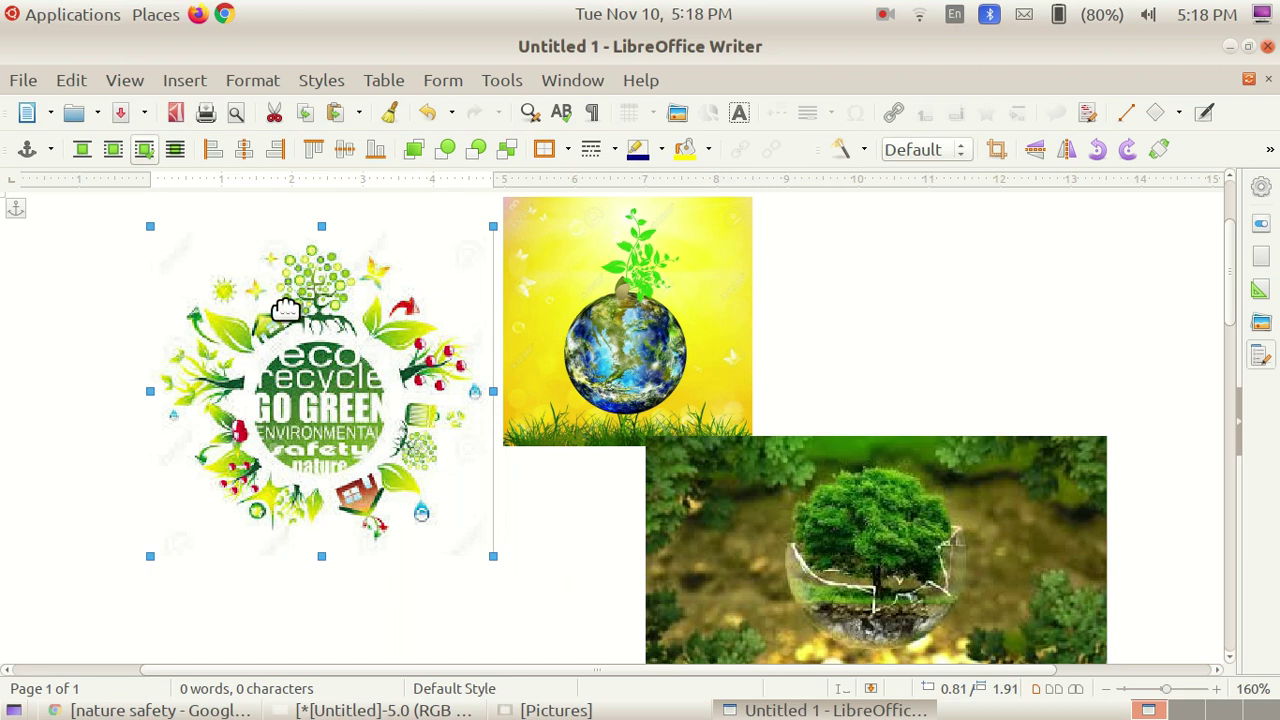
Shrink the go-green image to about 0.80 in wide and the earth-day image to about 0.61 in wide.
drag(150, 226, 362, 448)
click(514, 229)
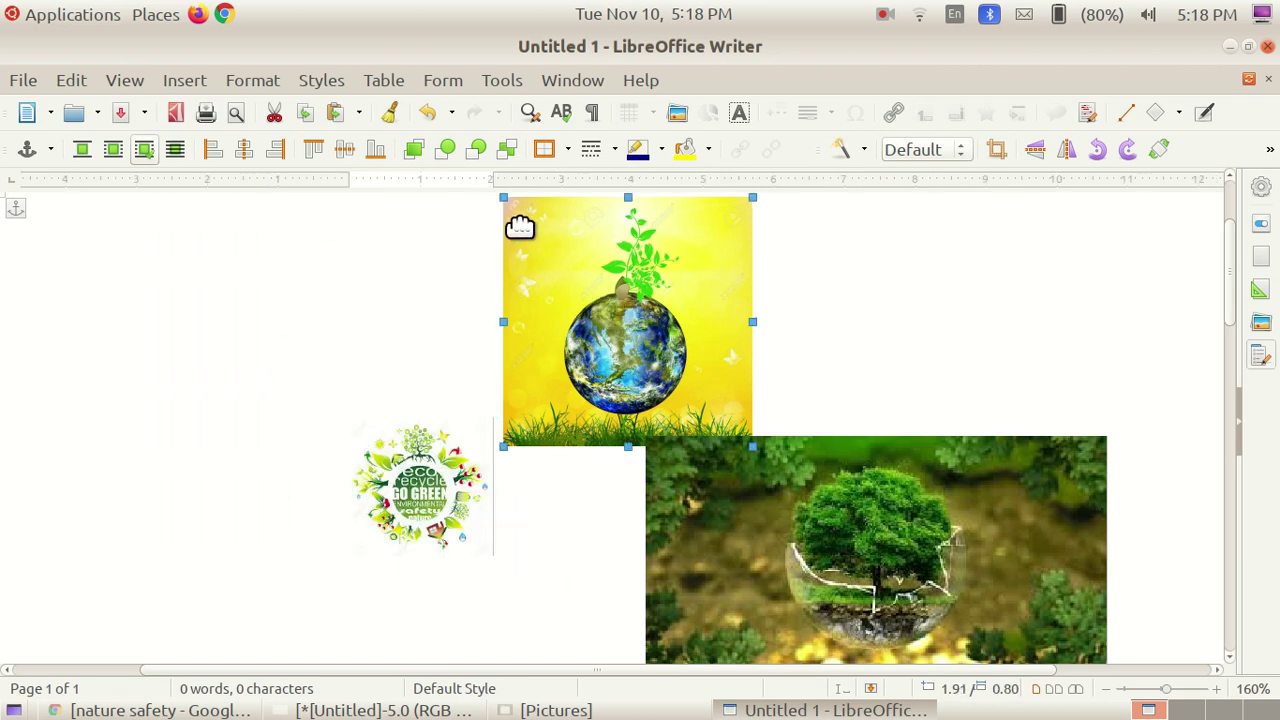
drag(508, 200, 655, 410)
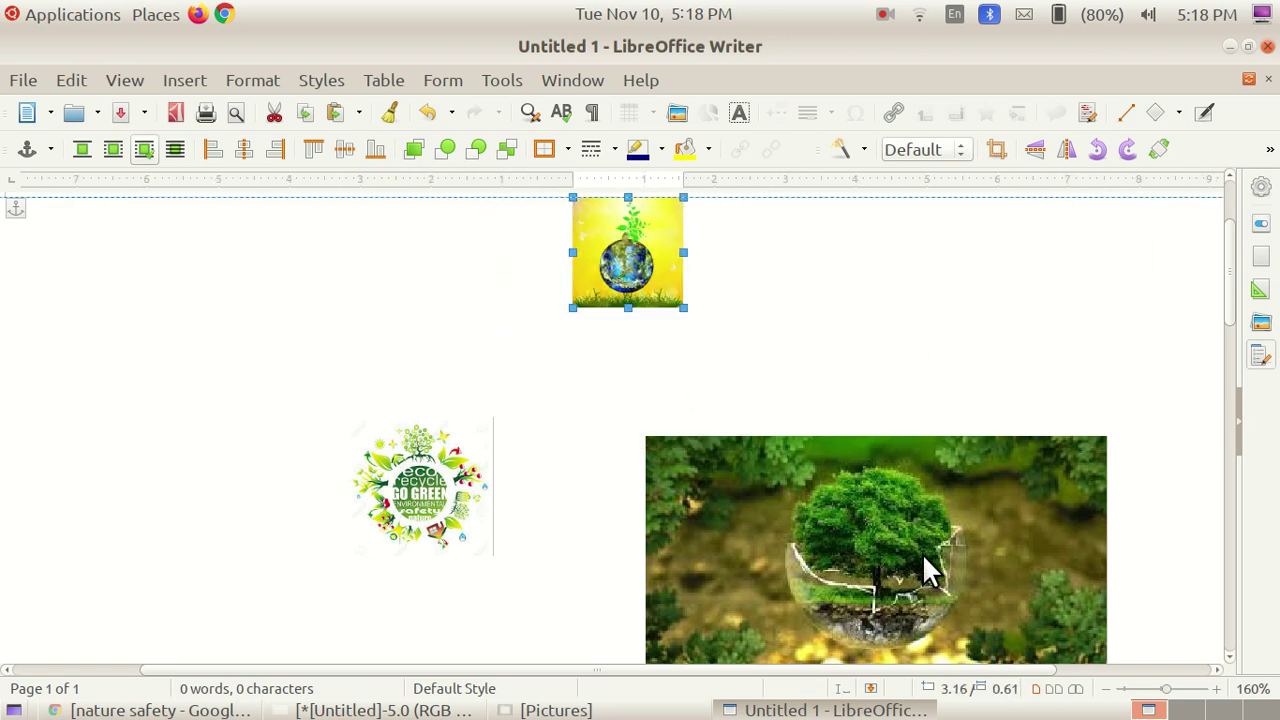
Shrink the tree image to about 1.47 in wide and move the go-green image closer to its left side.
click(926, 516)
drag(647, 283, 773, 388)
drag(418, 326, 508, 406)
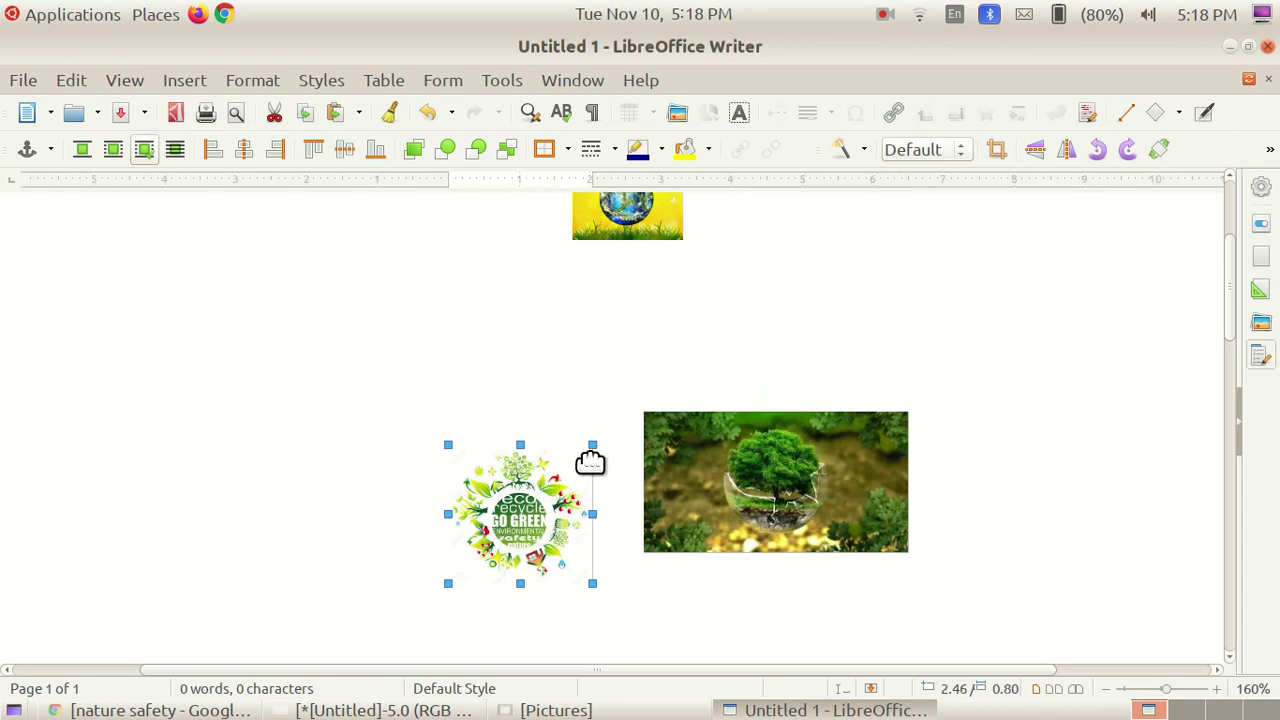
Move the earth-day image down to the tree image's upper edge and stretch it to about 2.03 in wide.
click(613, 240)
drag(620, 380, 595, 562)
scroll(666, 522, down, 5)
click(809, 409)
click(569, 257)
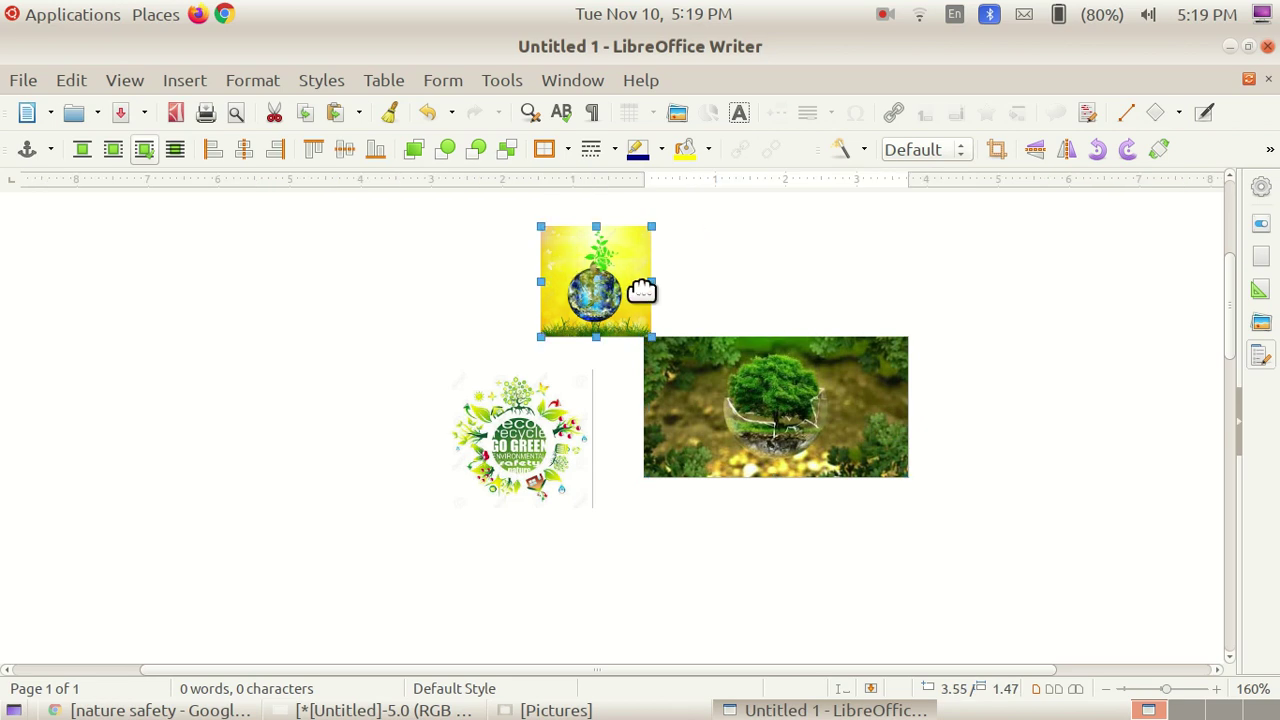
drag(721, 292, 905, 281)
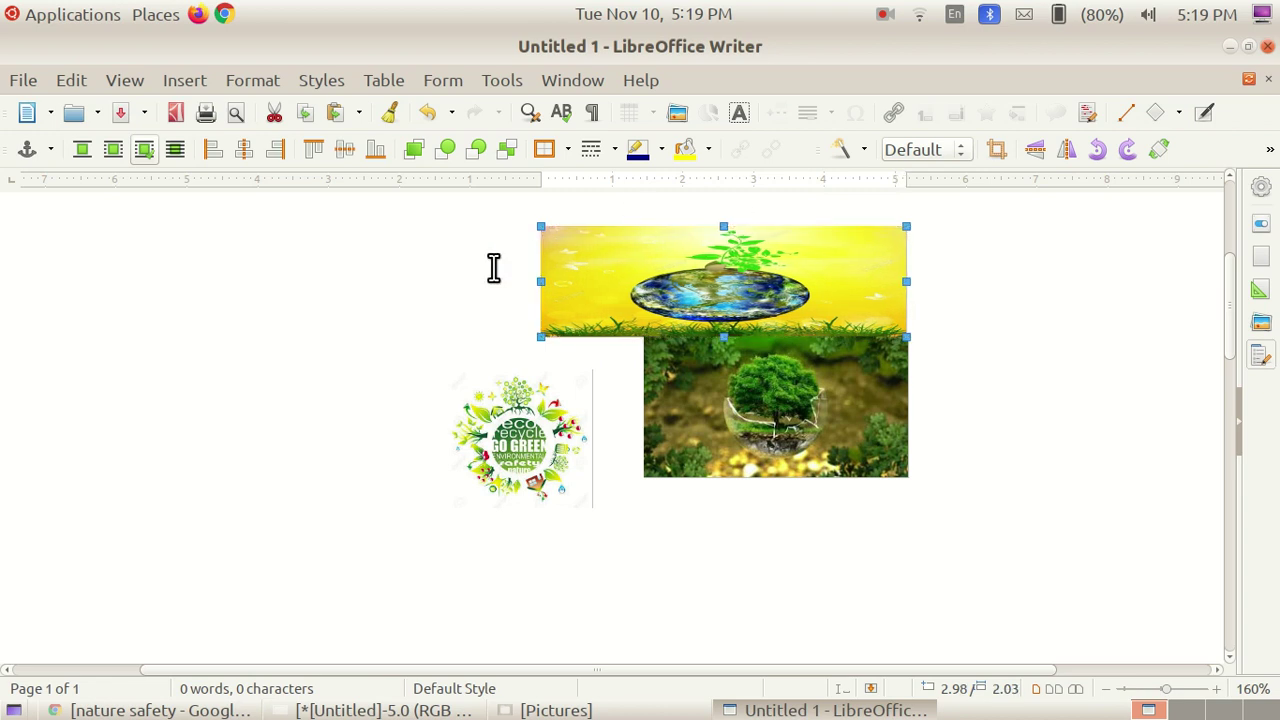
Fit the go-green image flush against the tree image's left side and extend the earth-day image leftward to about 2.20 in wide.
click(555, 450)
drag(514, 443, 582, 408)
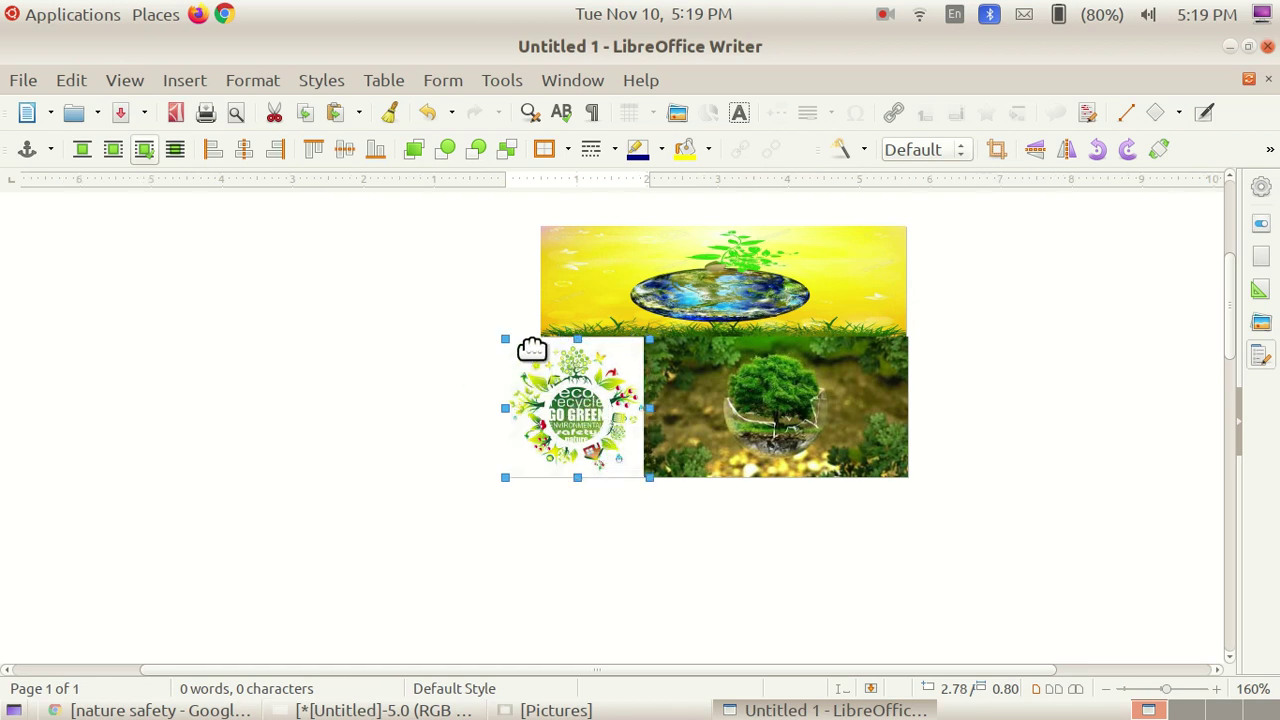
click(586, 277)
drag(541, 283, 512, 275)
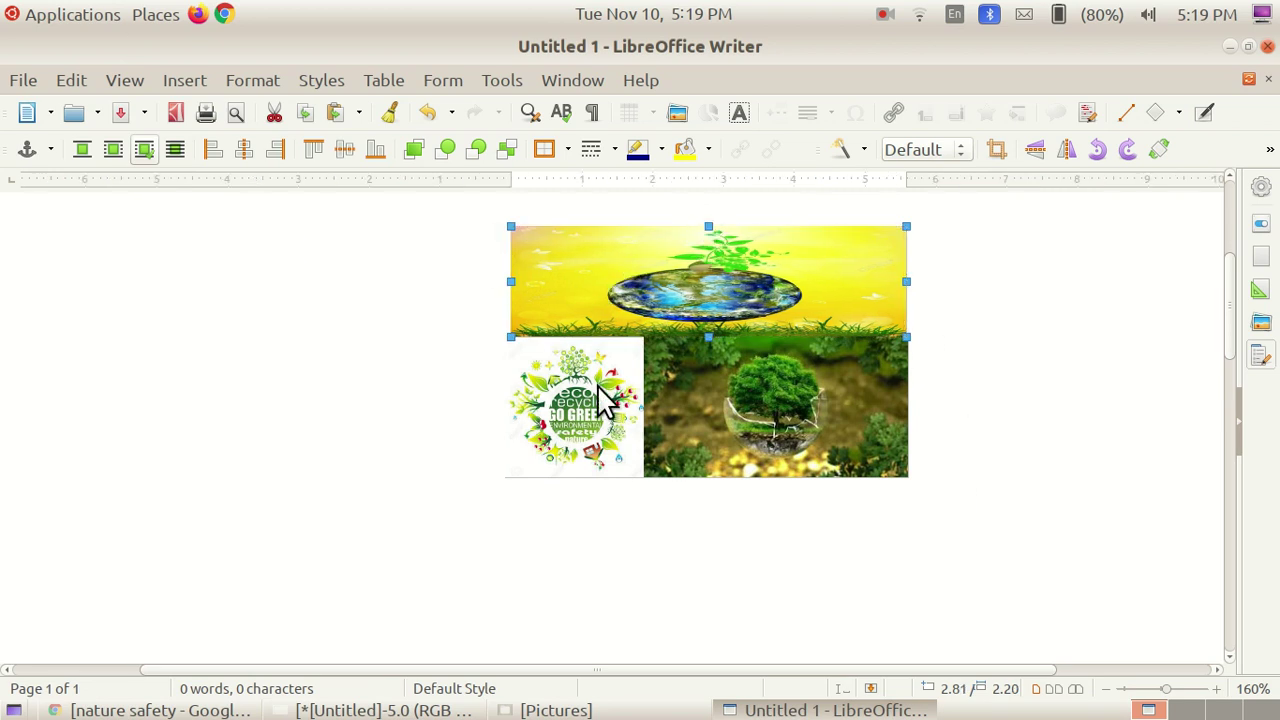
Move the tree and go-green images down side by side, leaving a gap below the earth-day image.
click(703, 425)
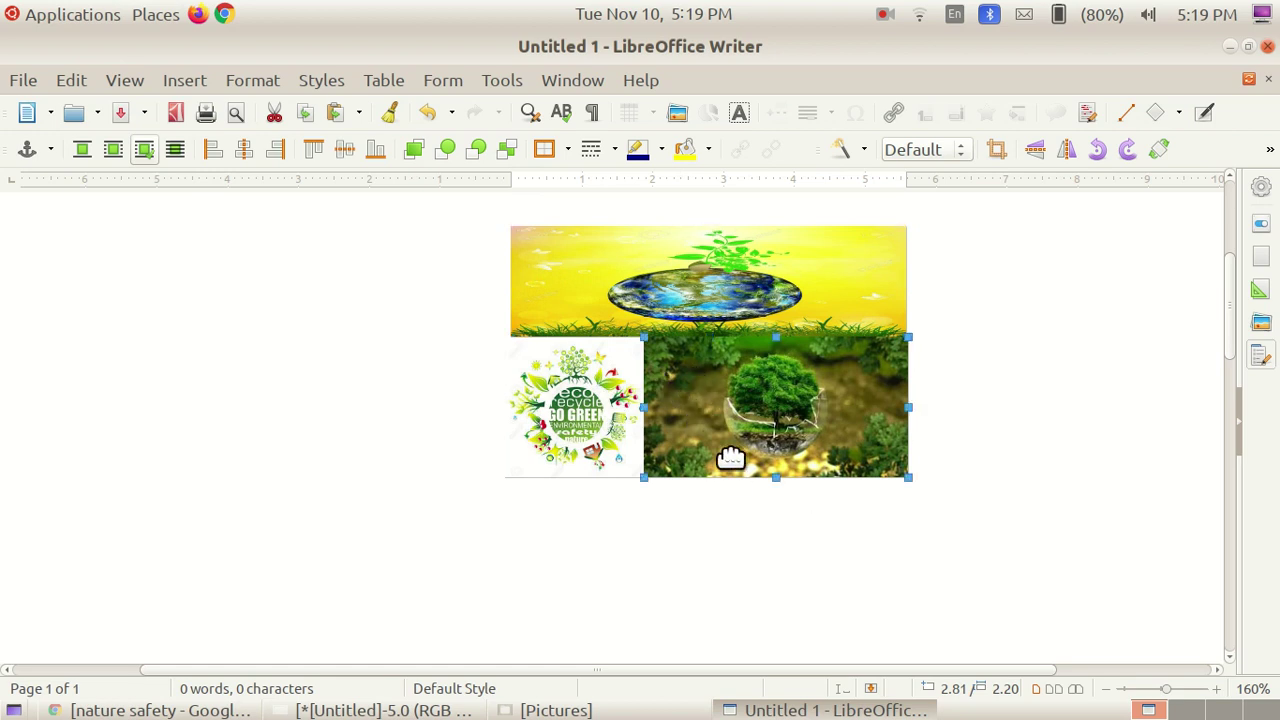
drag(751, 434, 750, 514)
click(571, 405)
drag(566, 423, 560, 511)
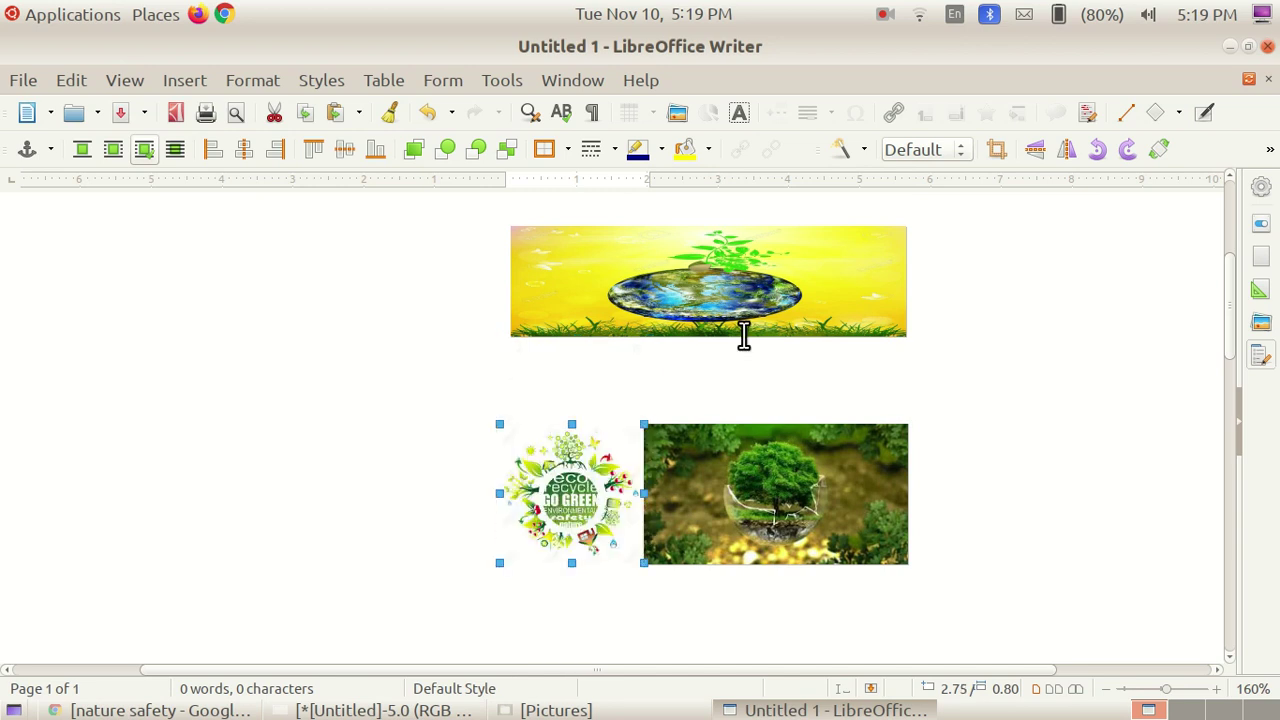
Stretch the earth-day image downward until it meets the two lower images, and deselect it.
click(697, 300)
drag(708, 337, 696, 424)
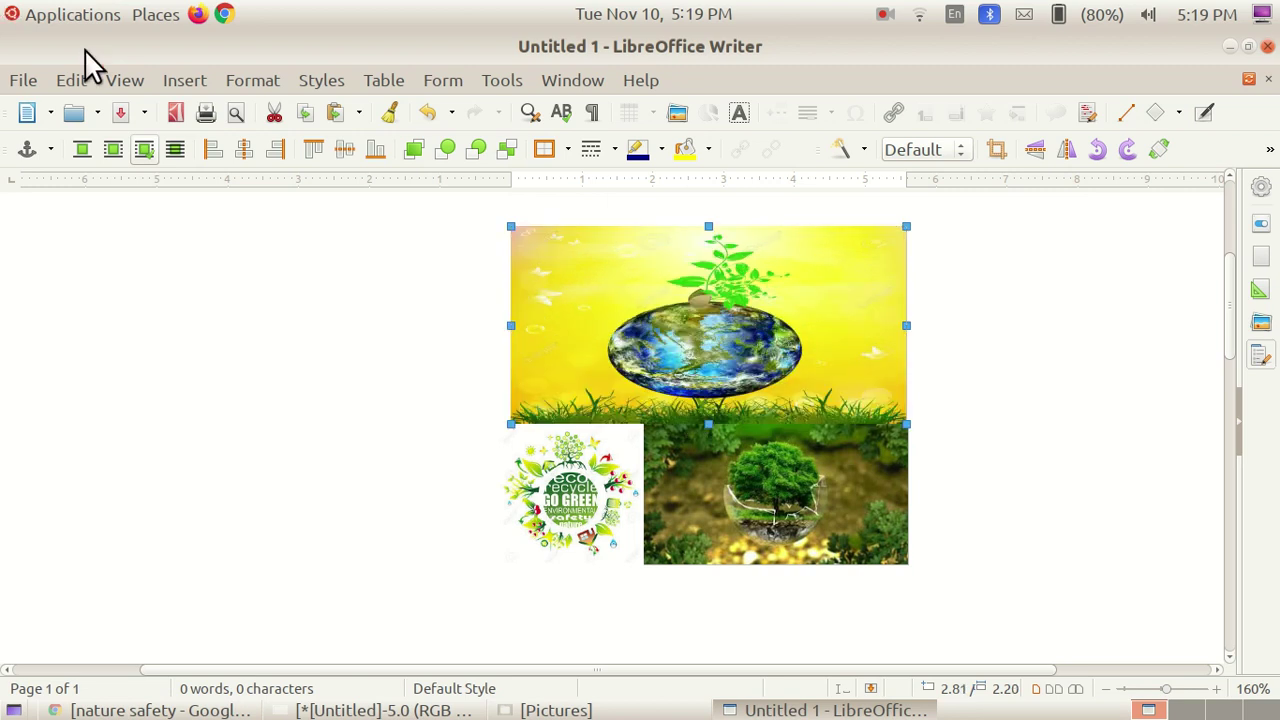
click(1035, 476)
Open the Screenshot tool and set it to grab a selected area.
scroll(675, 520, down, 5)
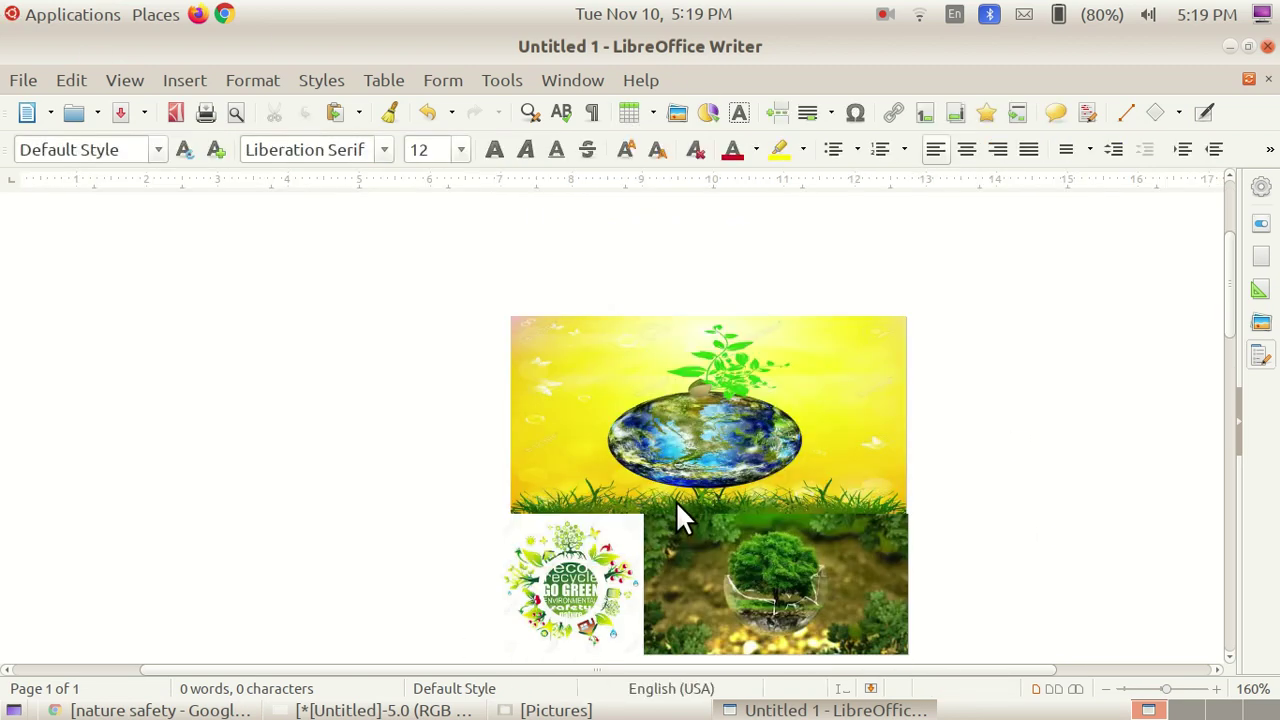
click(40, 14)
mouse_move(54, 34)
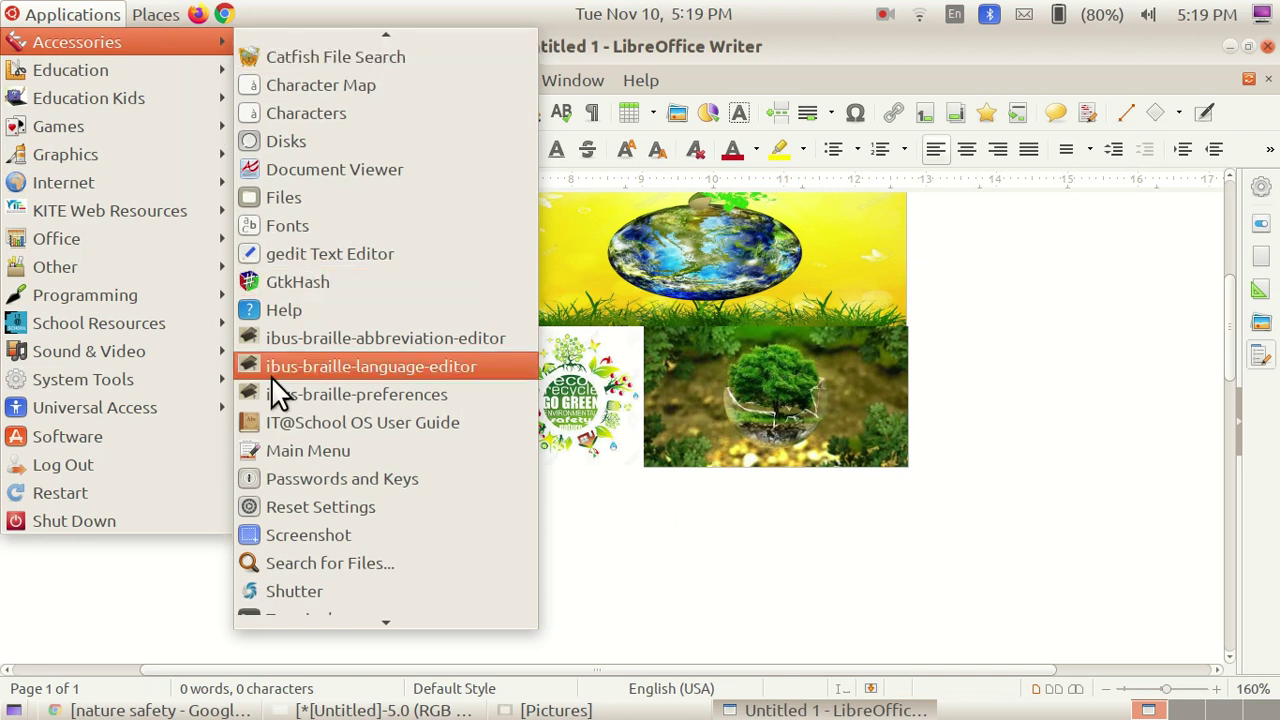
click(303, 537)
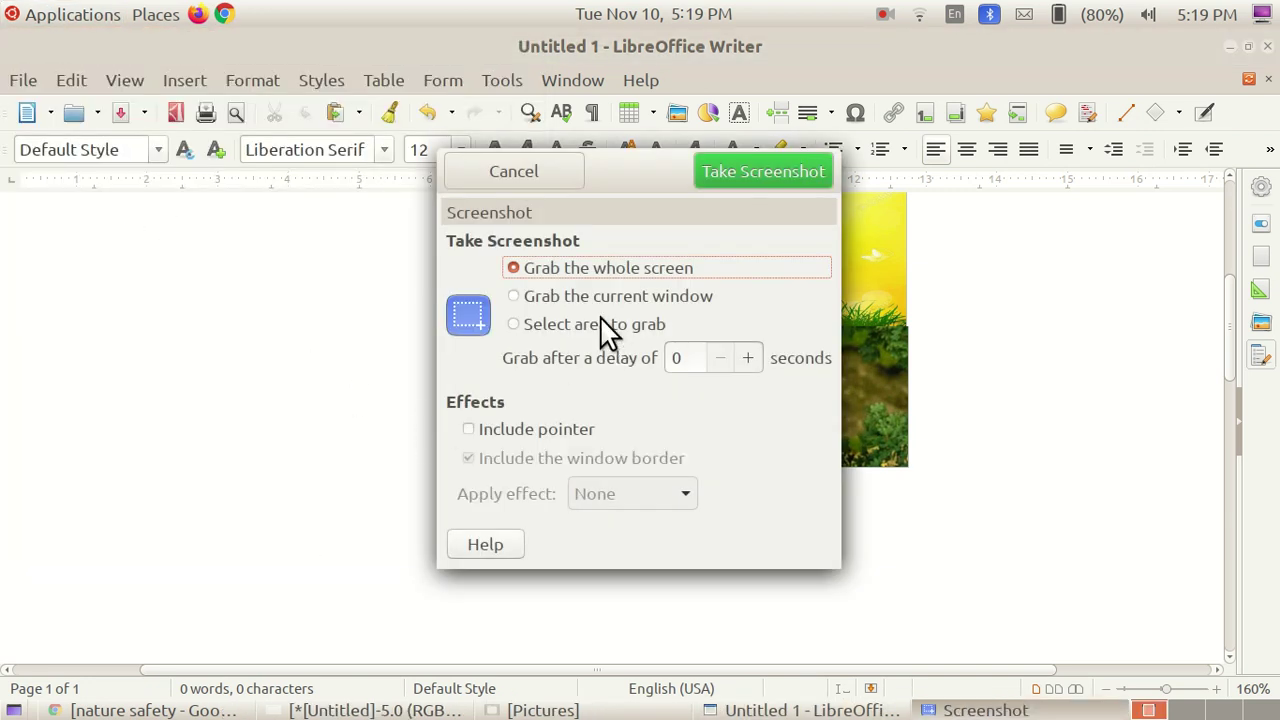
click(600, 323)
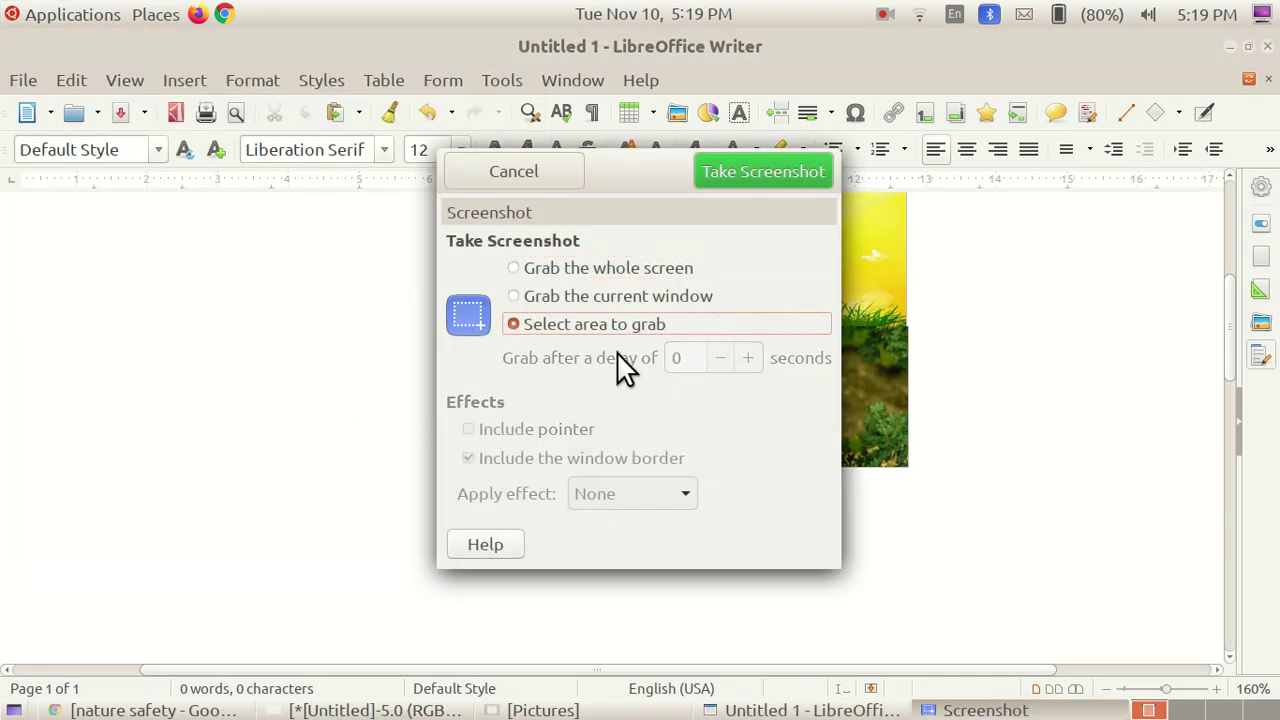
click(734, 160)
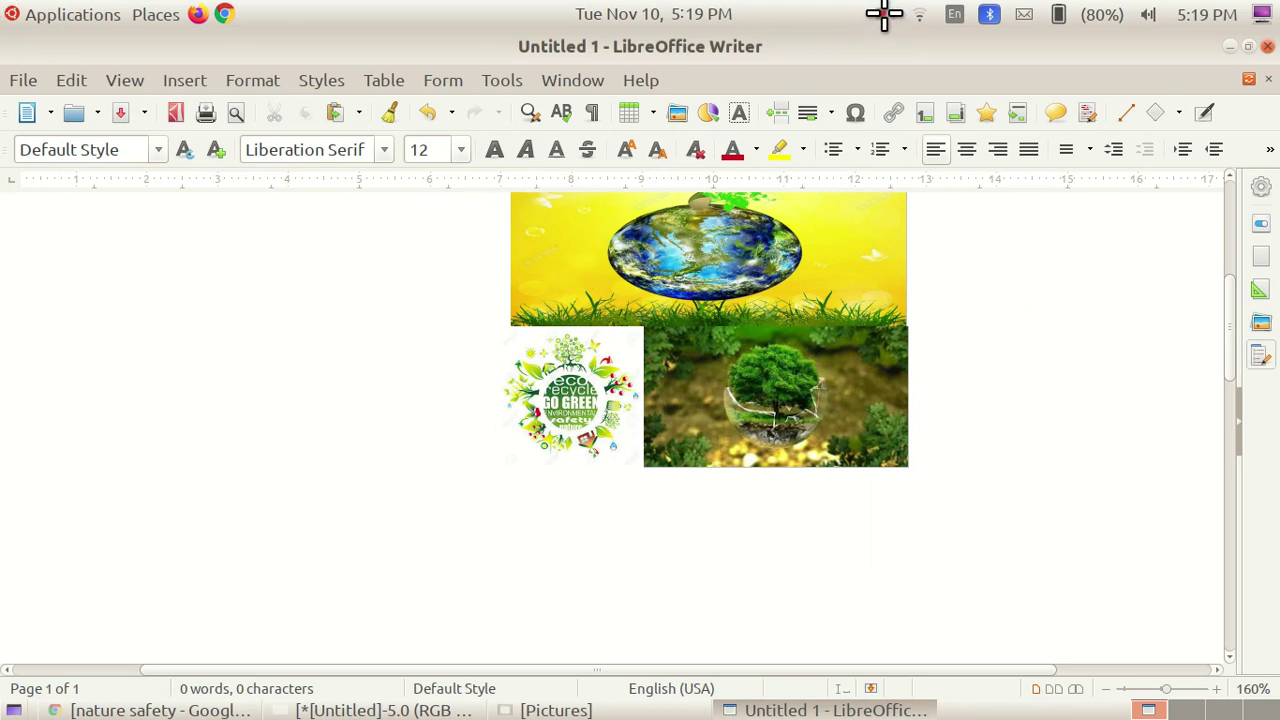
key(Escape)
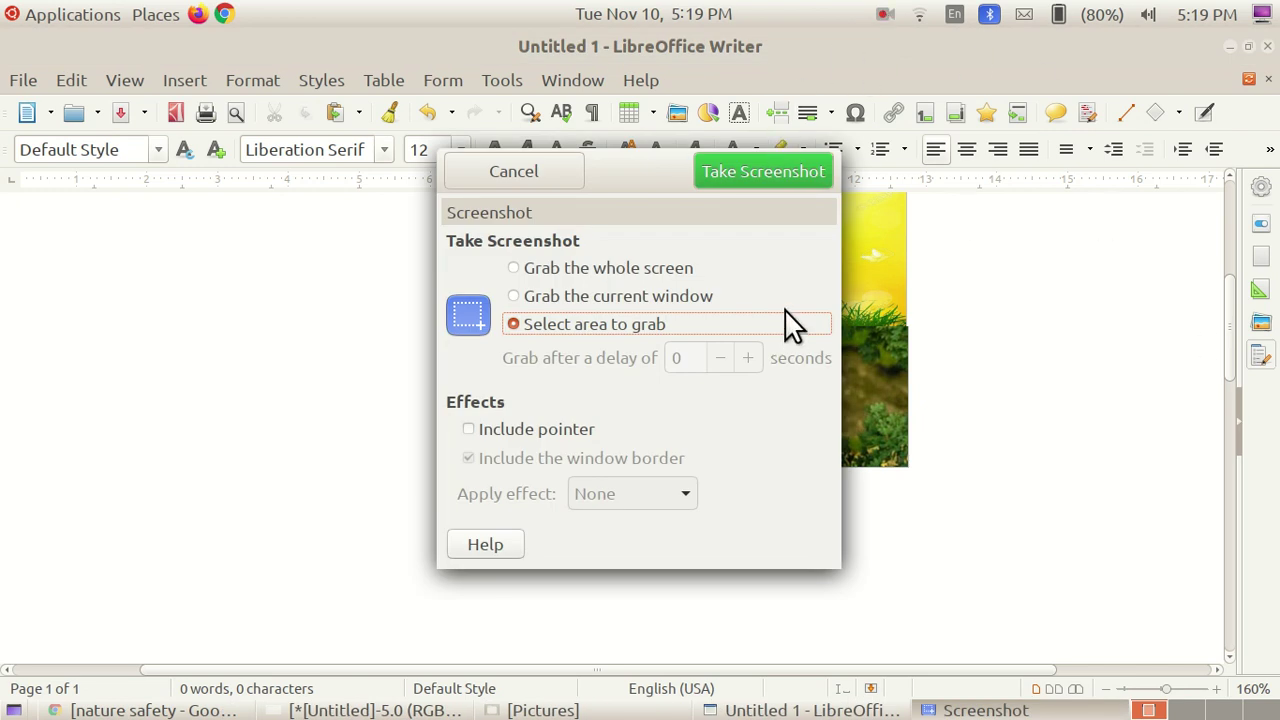
click(545, 178)
Grab the full three-image collage as an area screenshot and save it as a PNG in the Pictures folder.
scroll(1049, 486, up, 3)
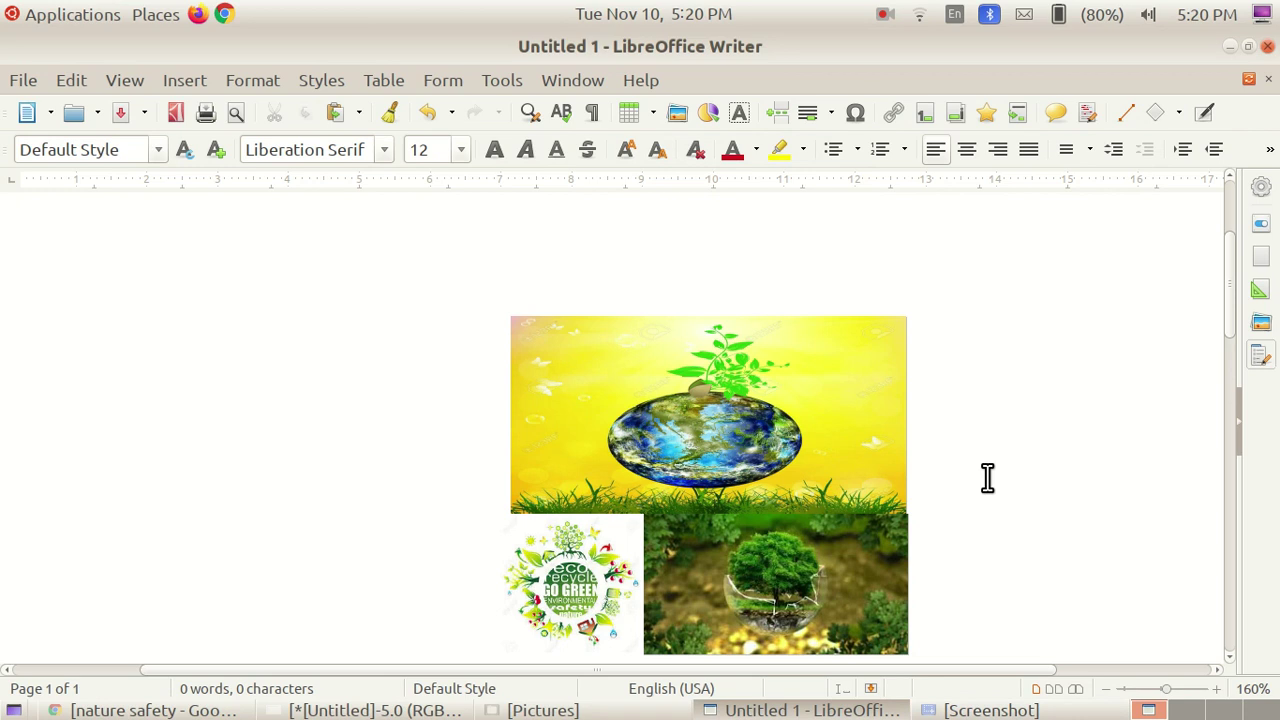
scroll(988, 470, down, 2)
click(985, 710)
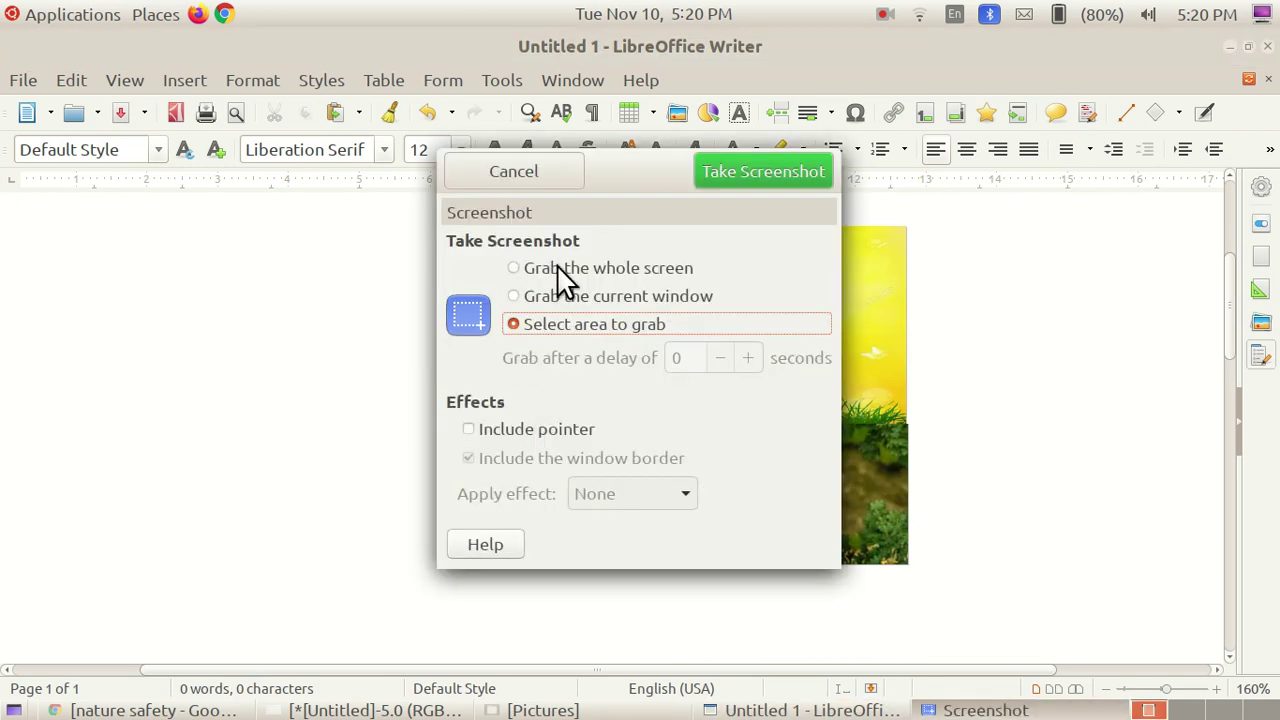
click(795, 173)
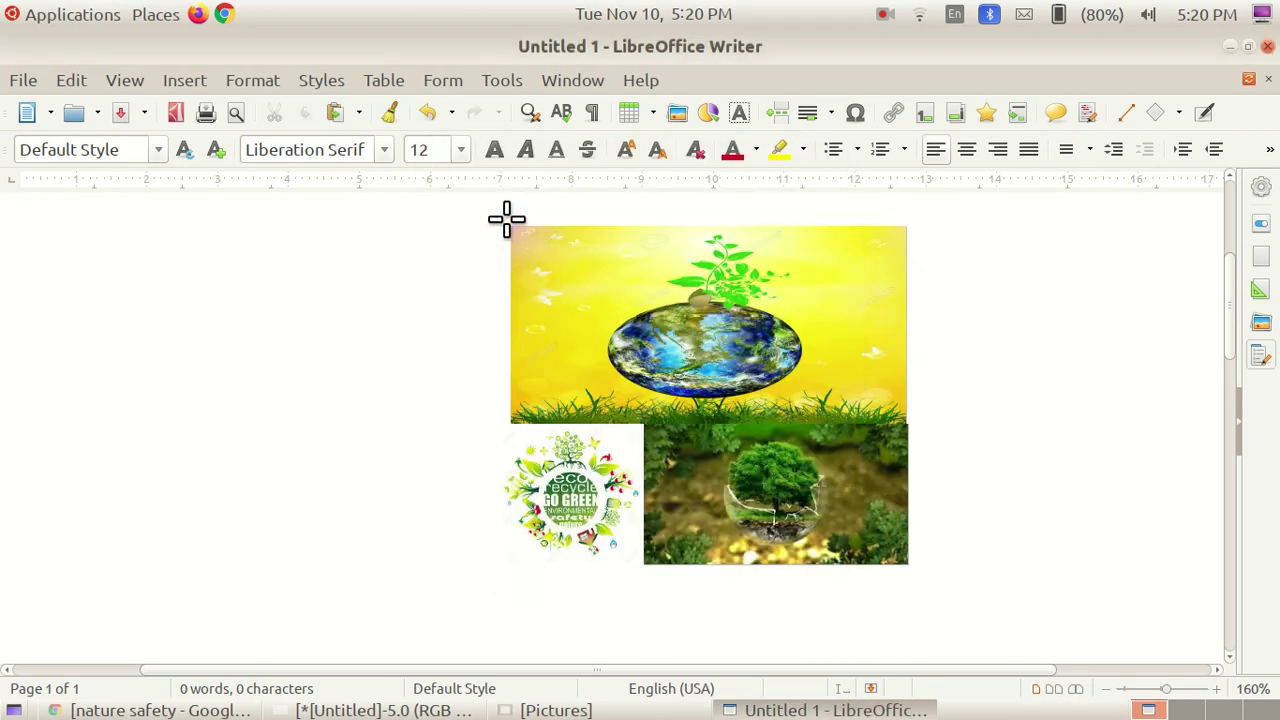
drag(512, 230, 906, 566)
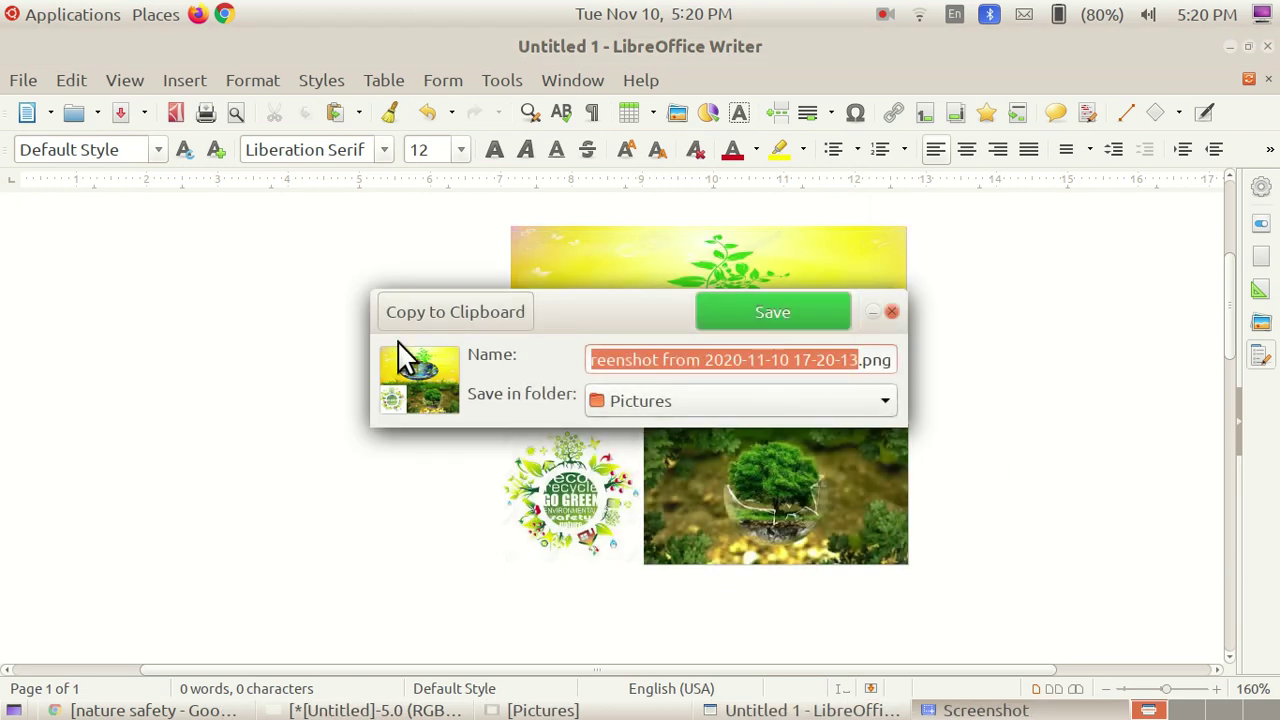
click(794, 310)
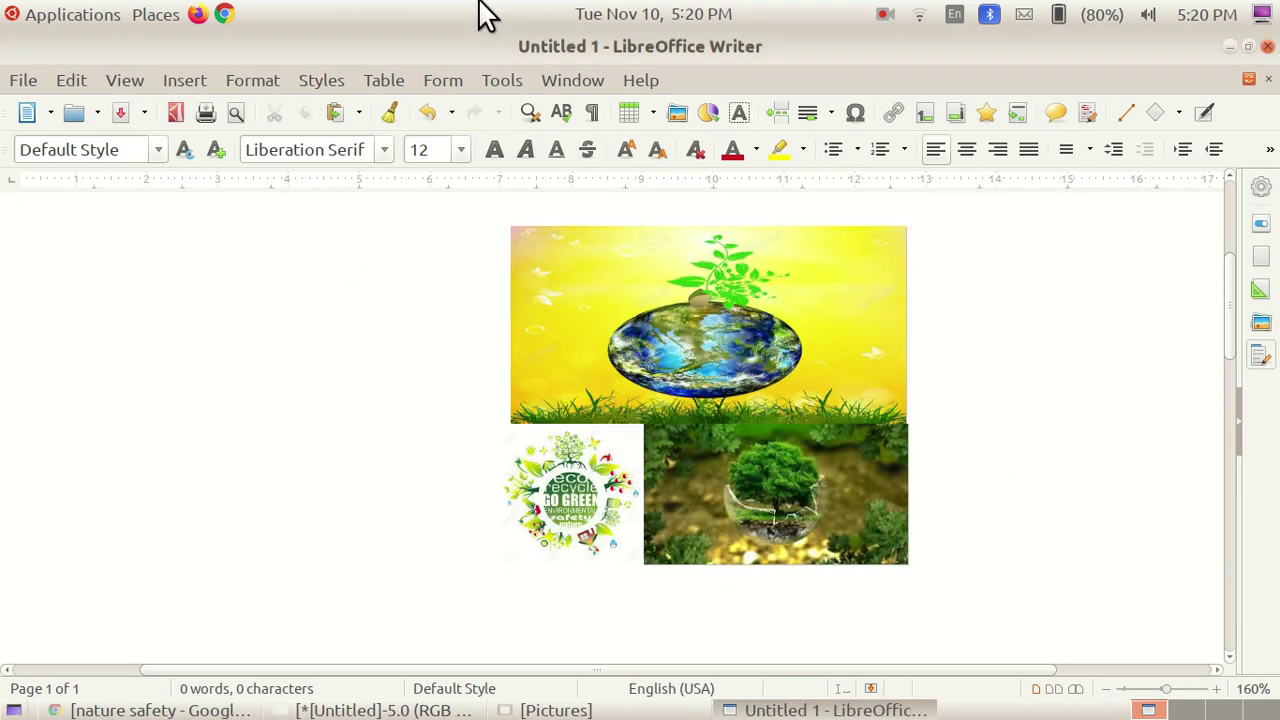
Close the Writer collage document without saving and switch to GIMP.
click(1268, 78)
click(650, 418)
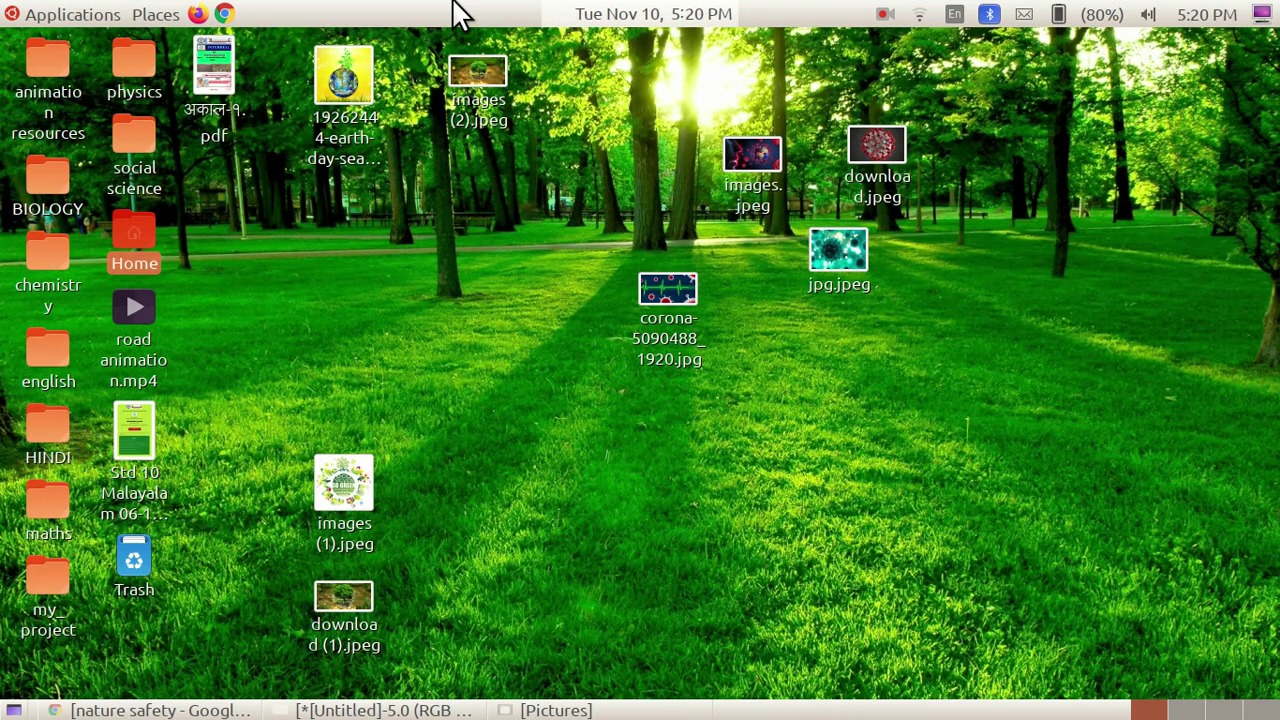
key(alt+Tab)
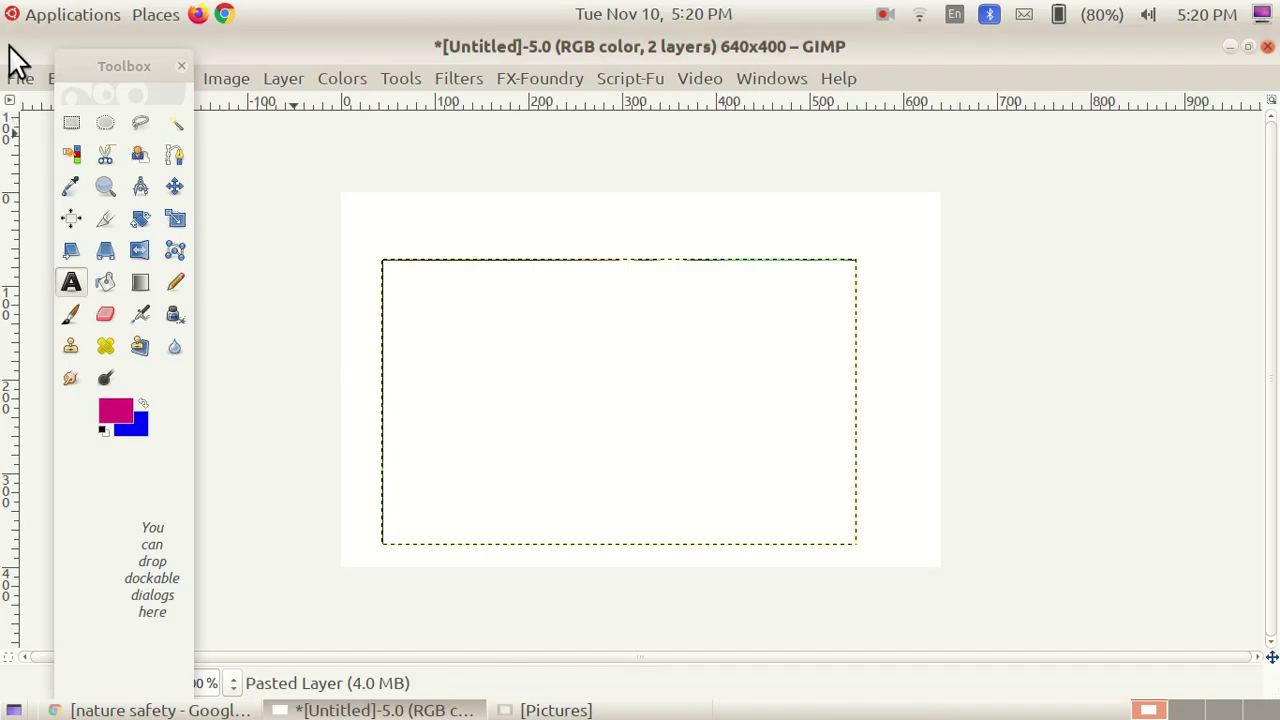
Move the toolbox clear of the menus and create a new 640 × 400 px image.
drag(126, 64, 94, 133)
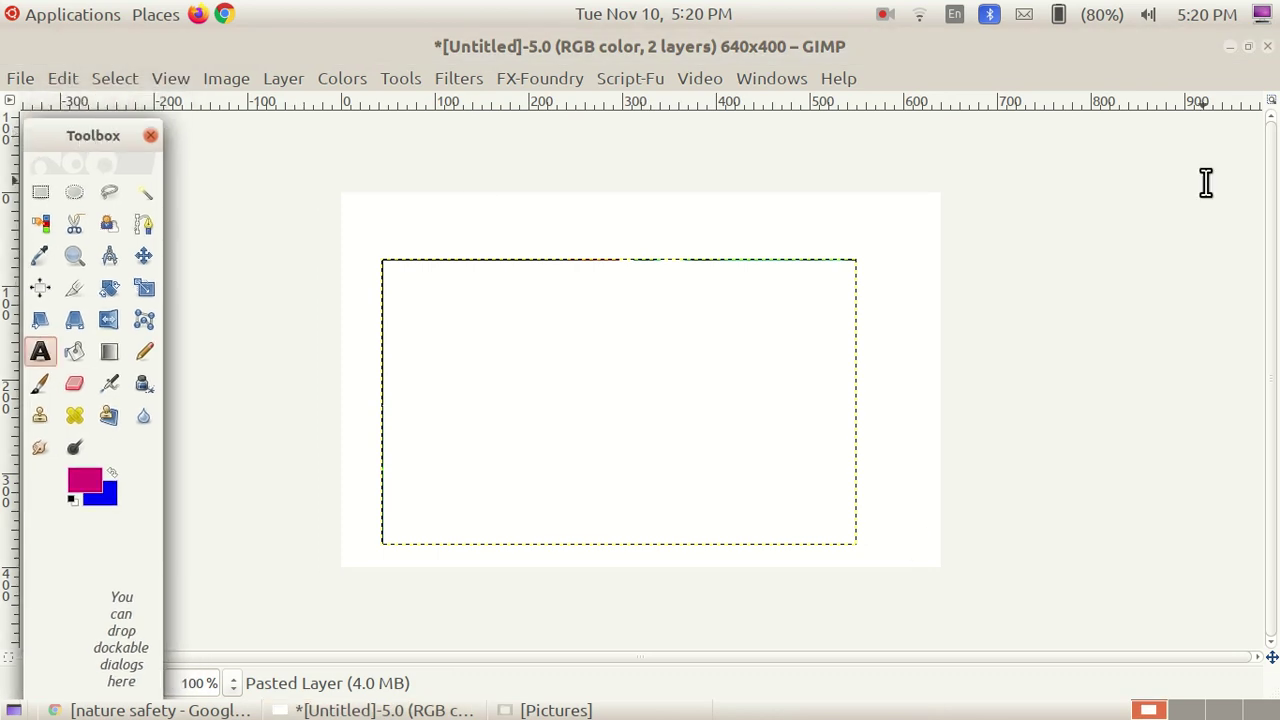
click(20, 80)
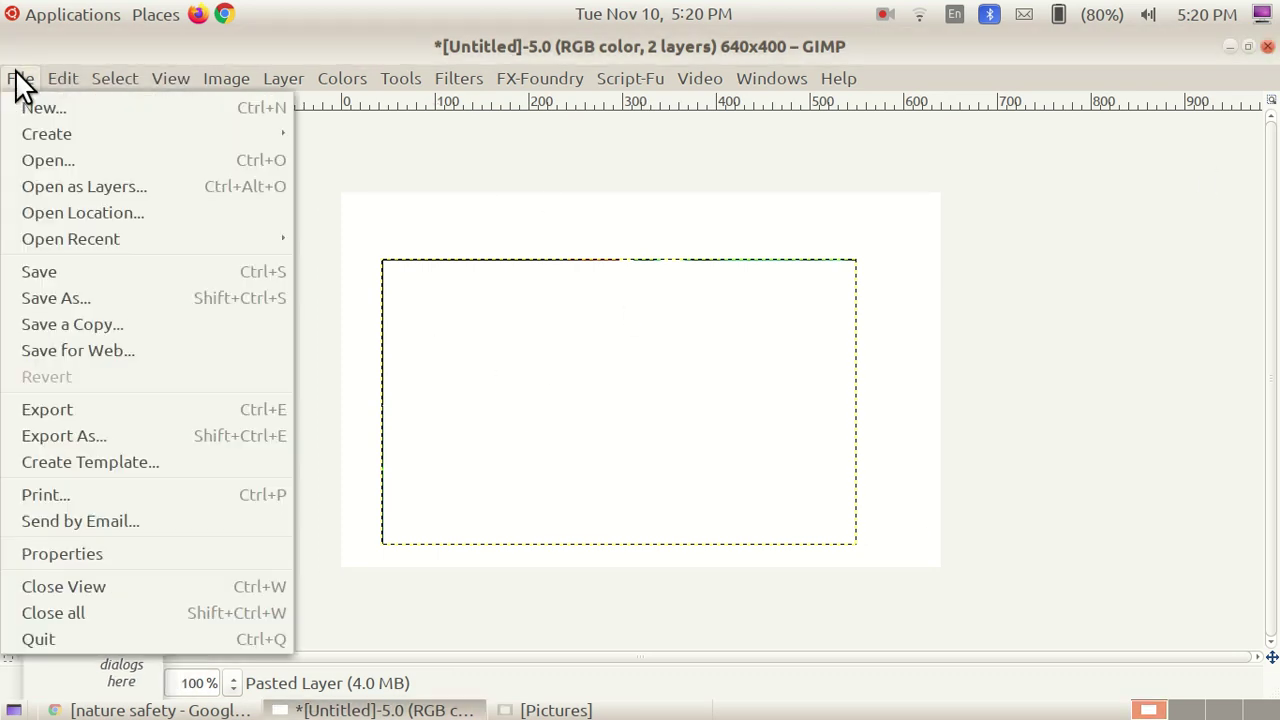
click(33, 104)
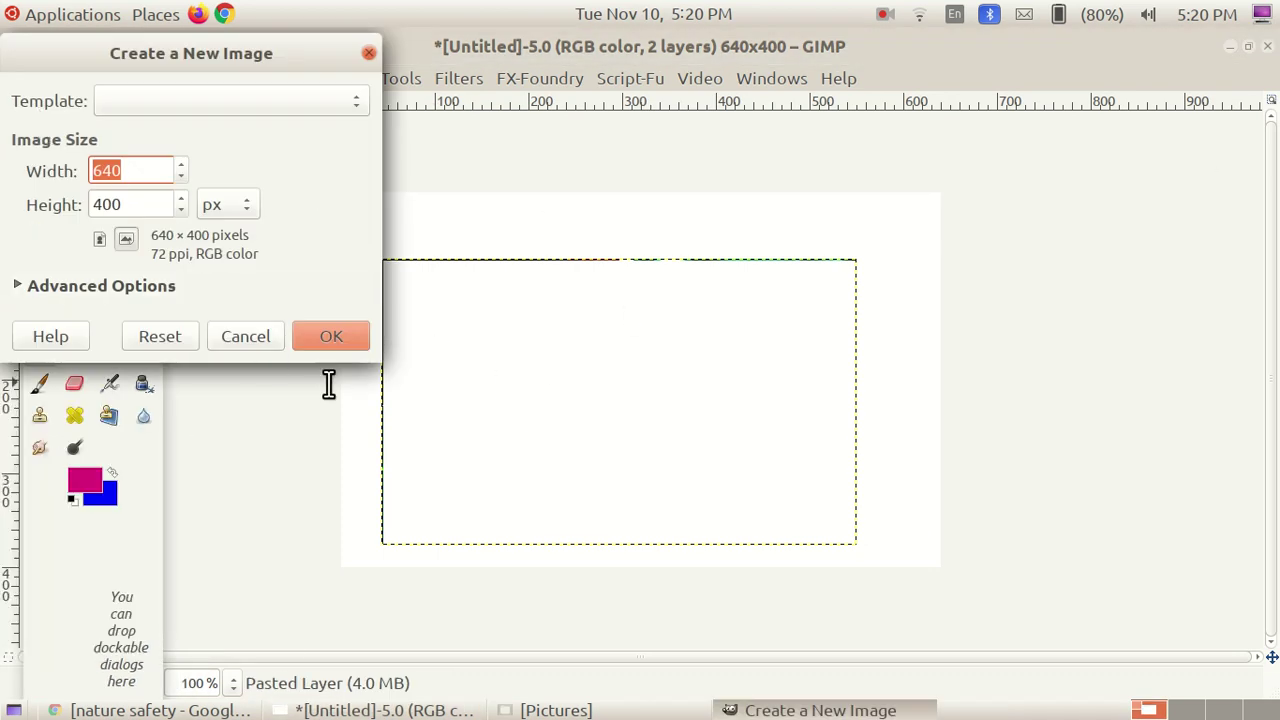
click(330, 338)
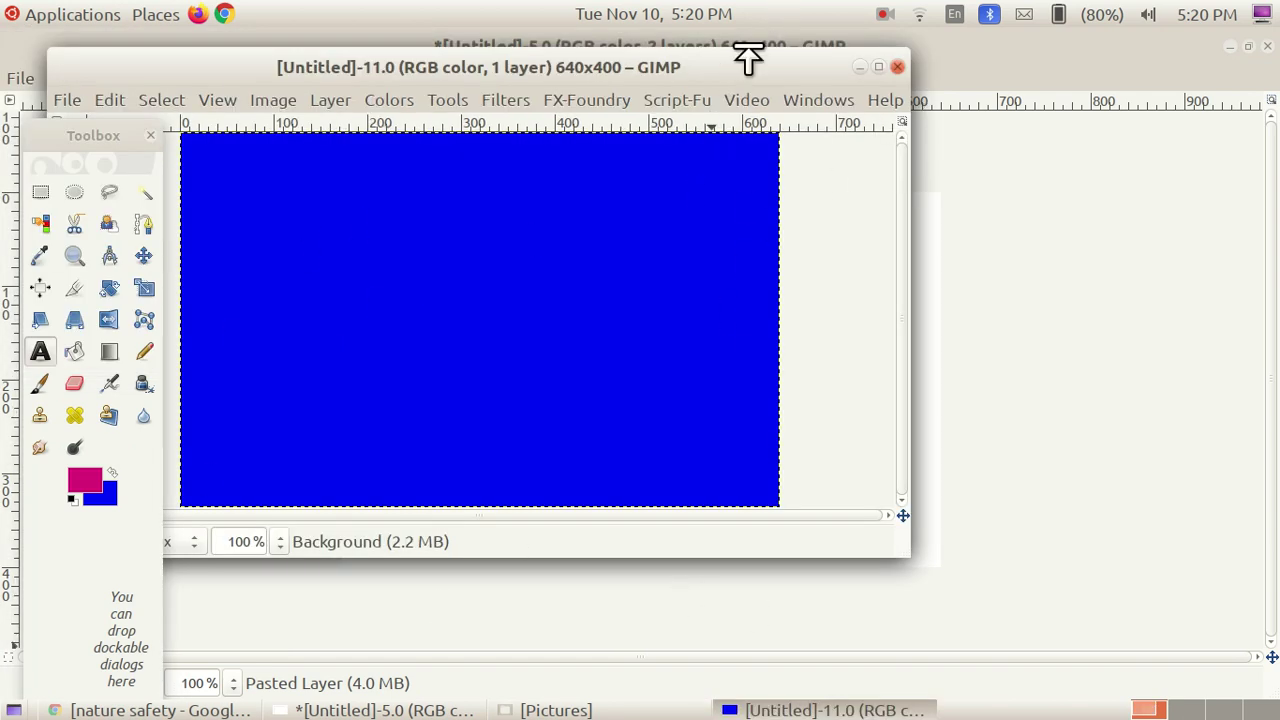
Close the old two-layer untitled image, discarding its changes, and maximize the new image's window.
drag(750, 72, 732, 150)
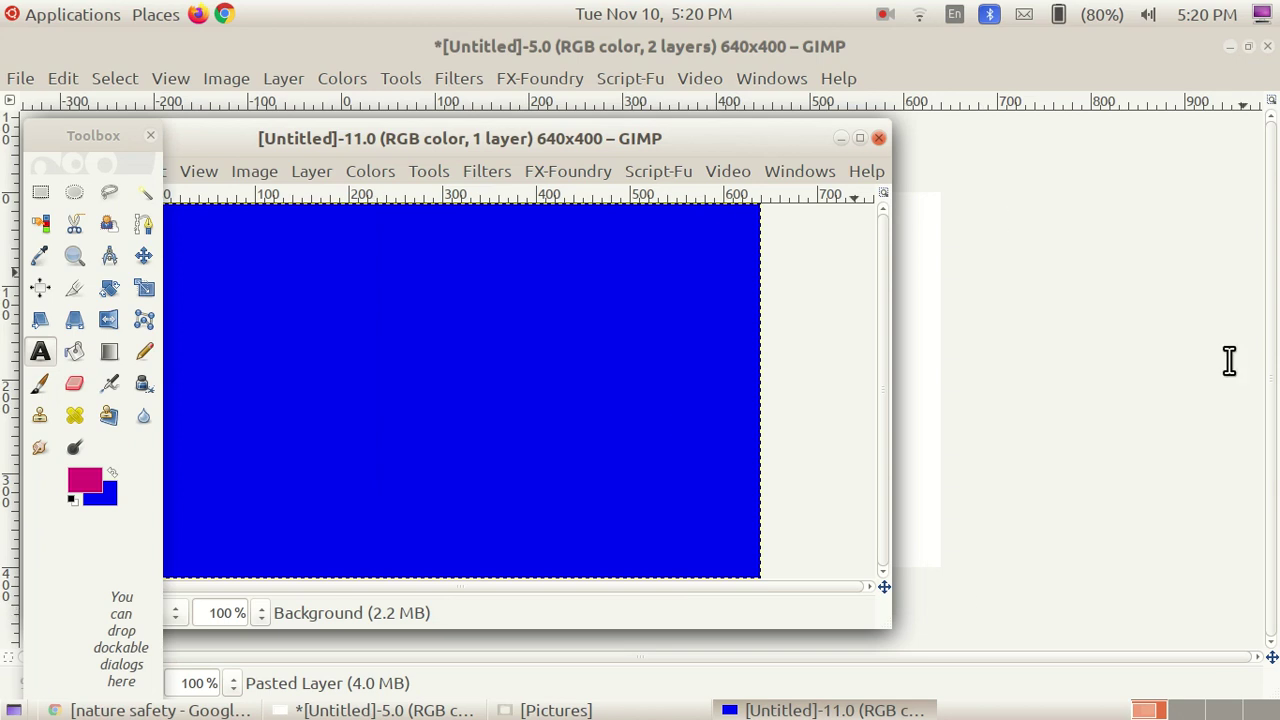
click(1266, 46)
click(476, 510)
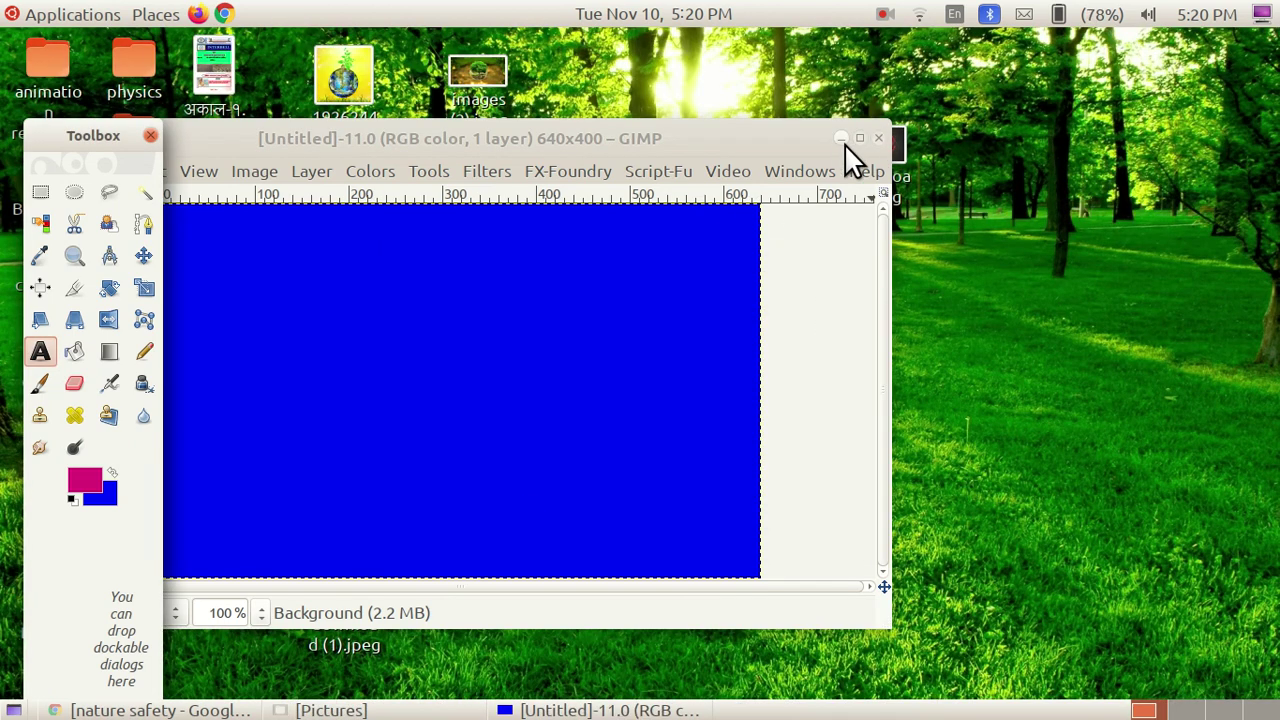
click(857, 138)
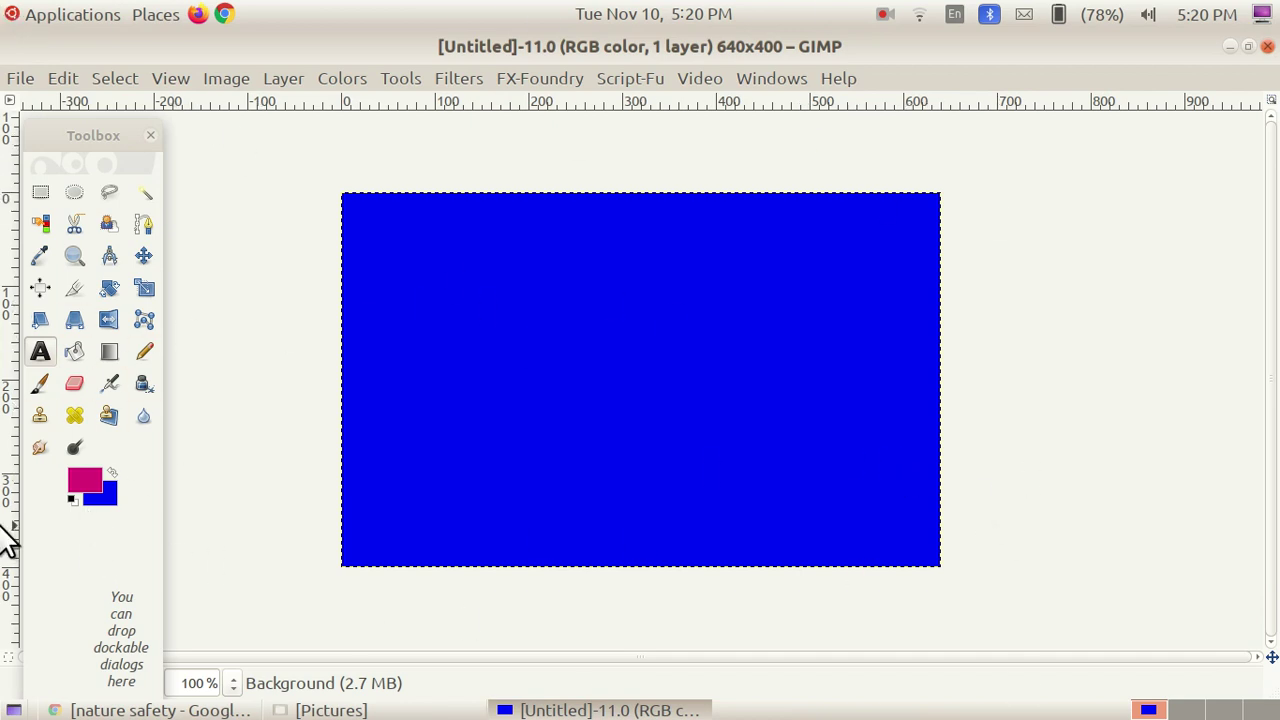
Set the foreground color to the medium green 009e00.
click(84, 485)
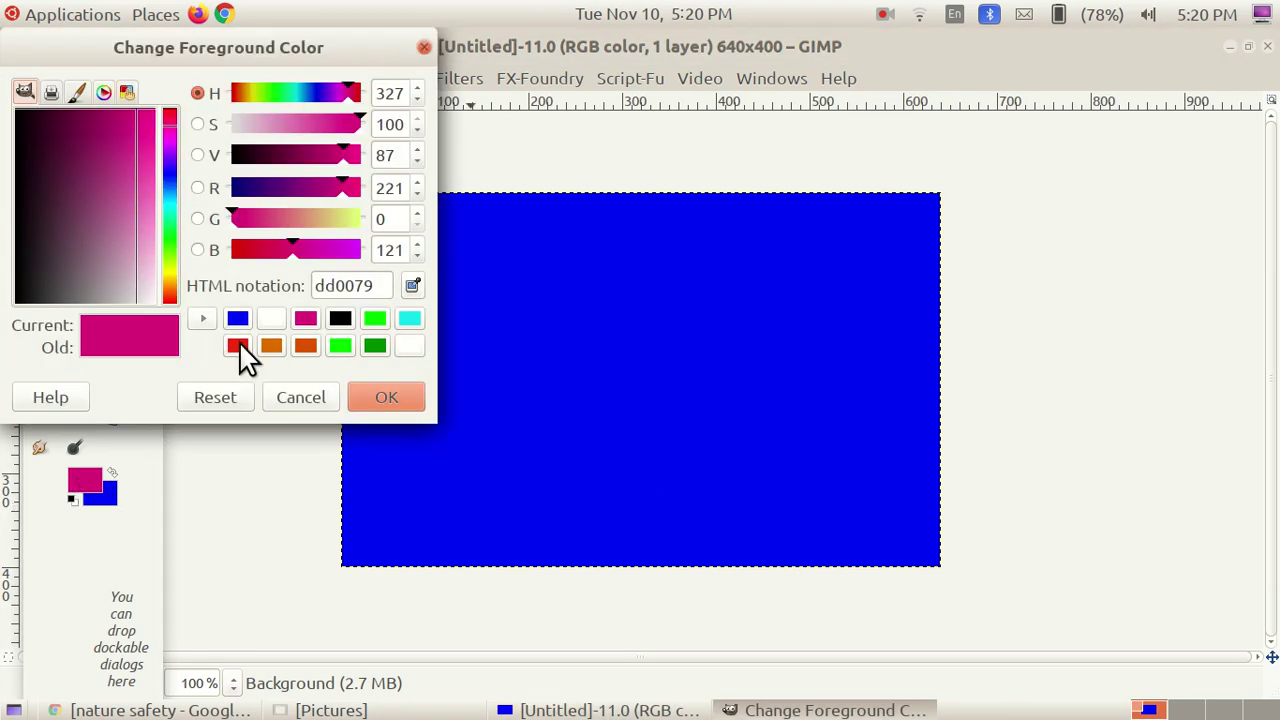
click(340, 346)
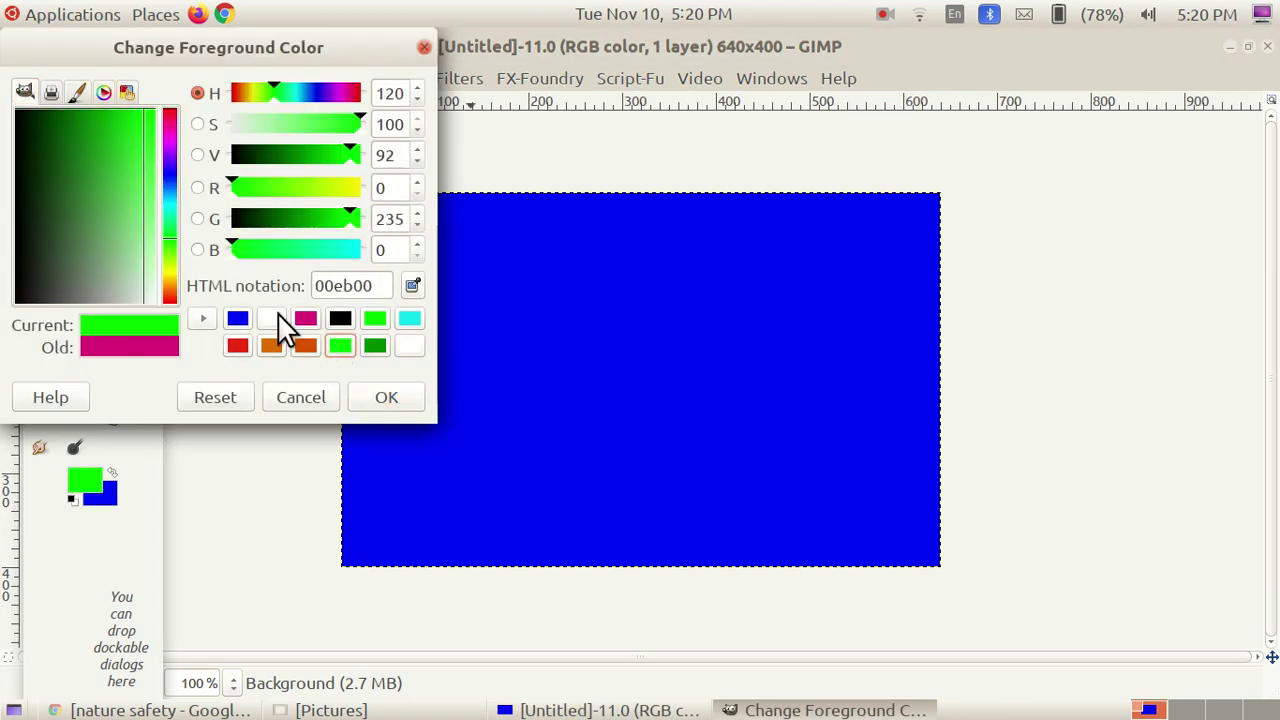
click(309, 155)
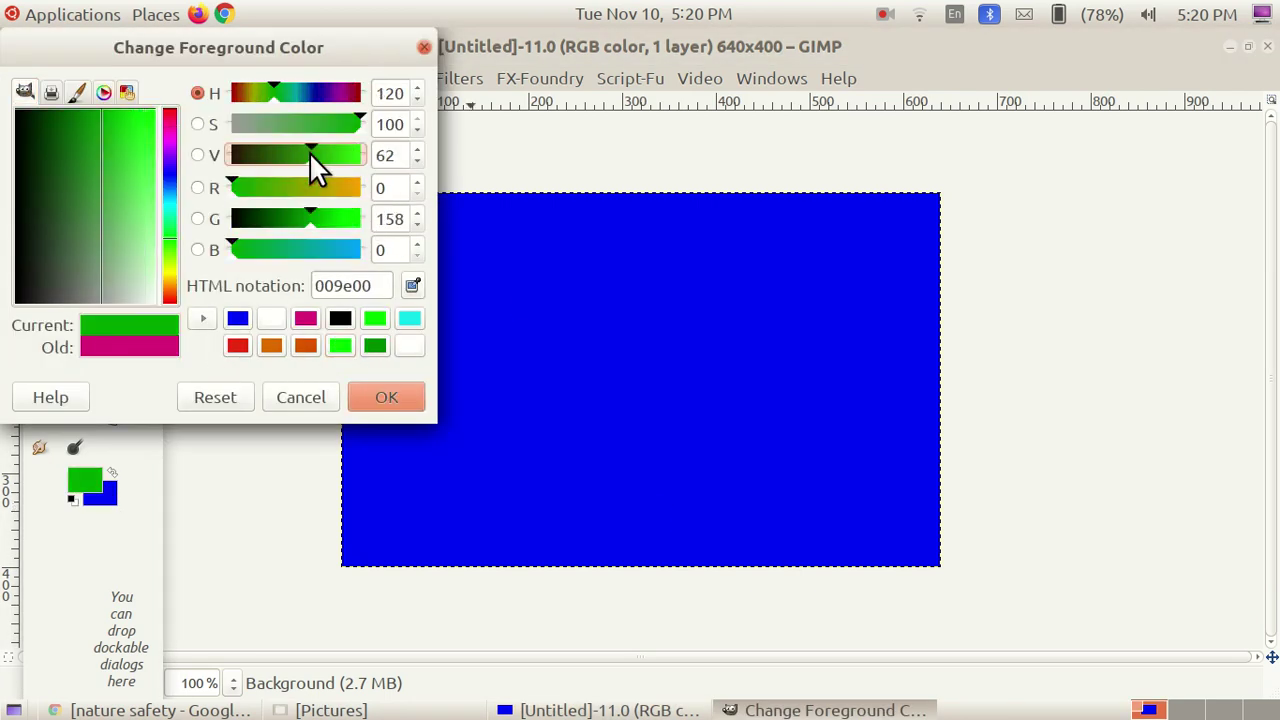
click(387, 392)
Set the background color to the sky blue 00aaf9.
click(107, 490)
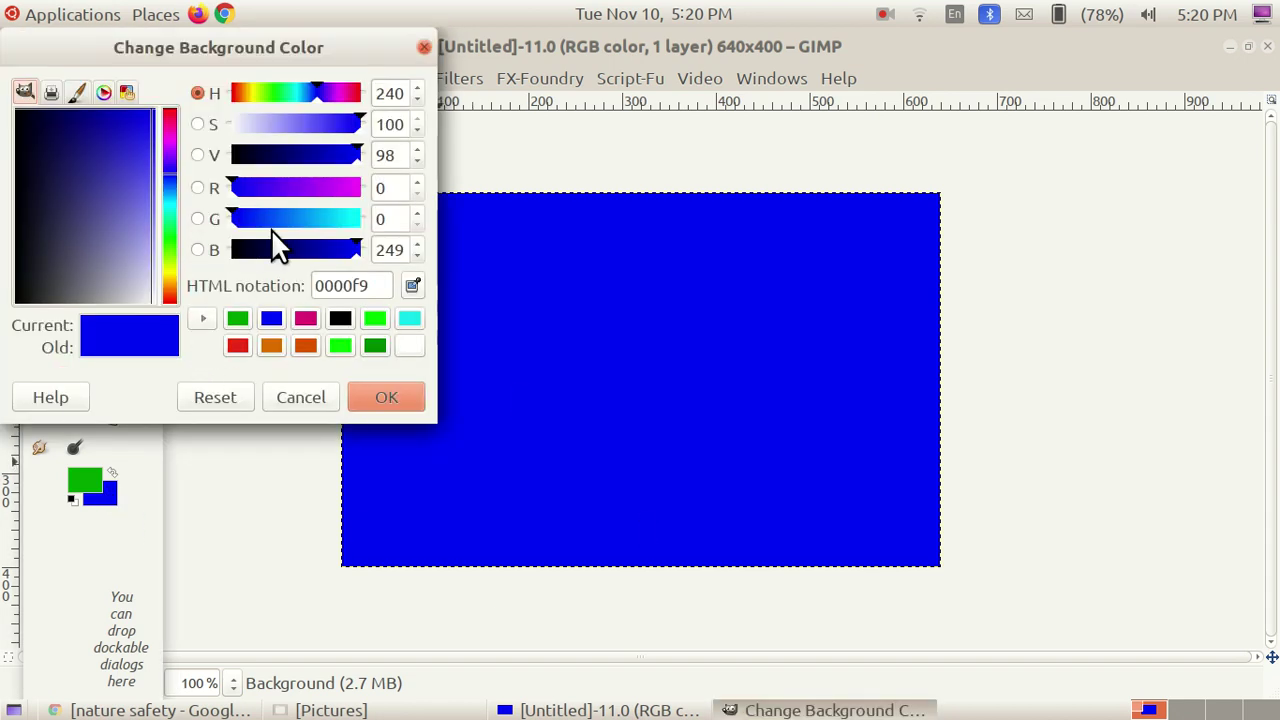
click(169, 199)
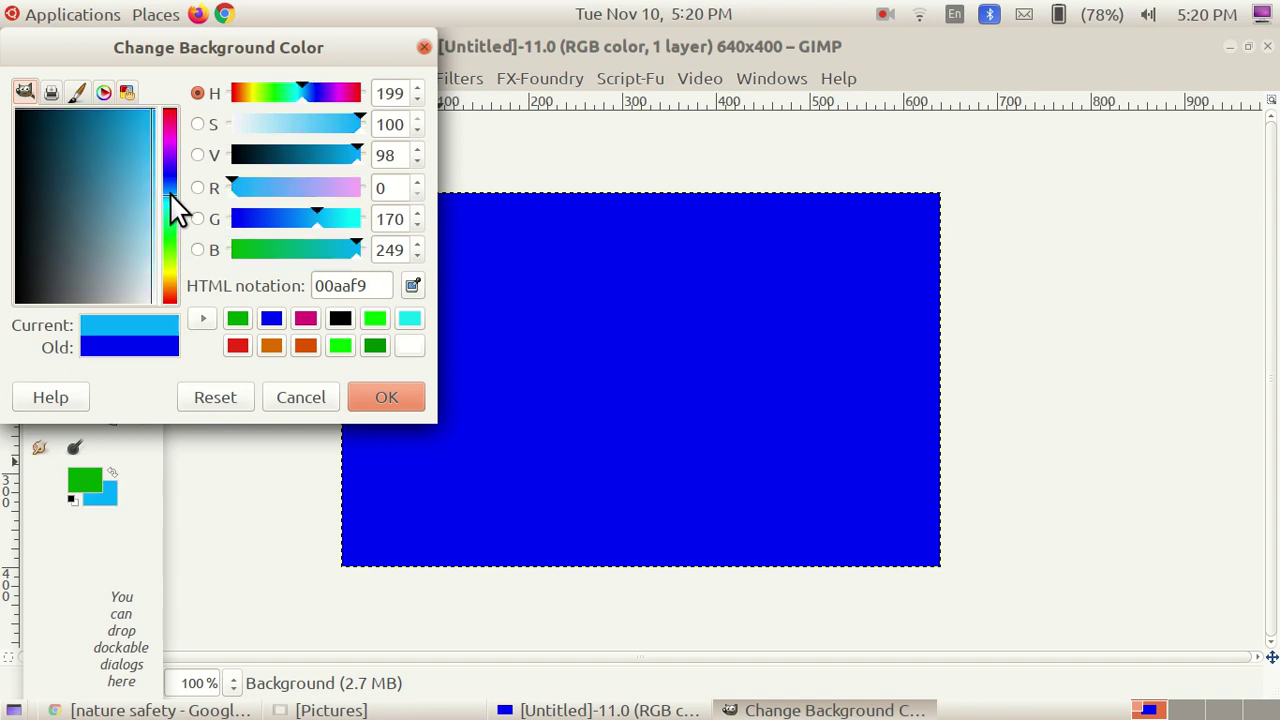
click(419, 397)
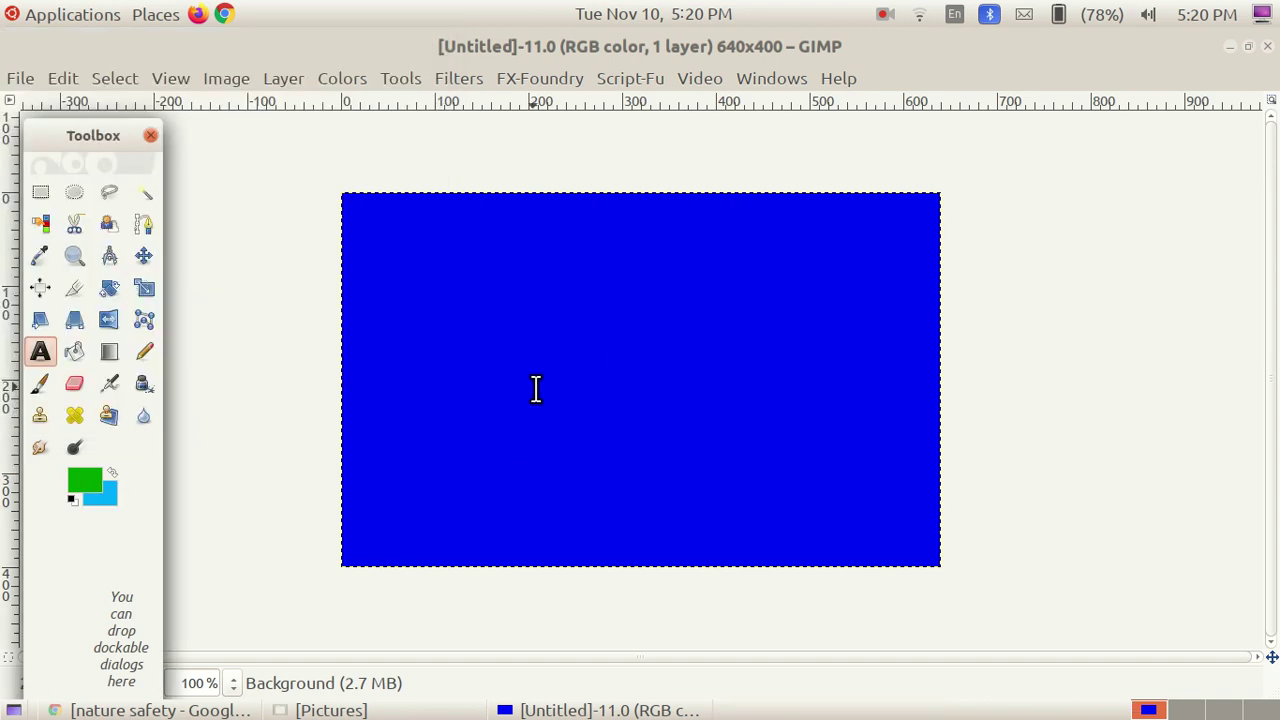
Fill the canvas with a green-to-blue gradient running diagonally from its upper-right corner to its lower-left corner.
click(110, 350)
drag(543, 223, 605, 485)
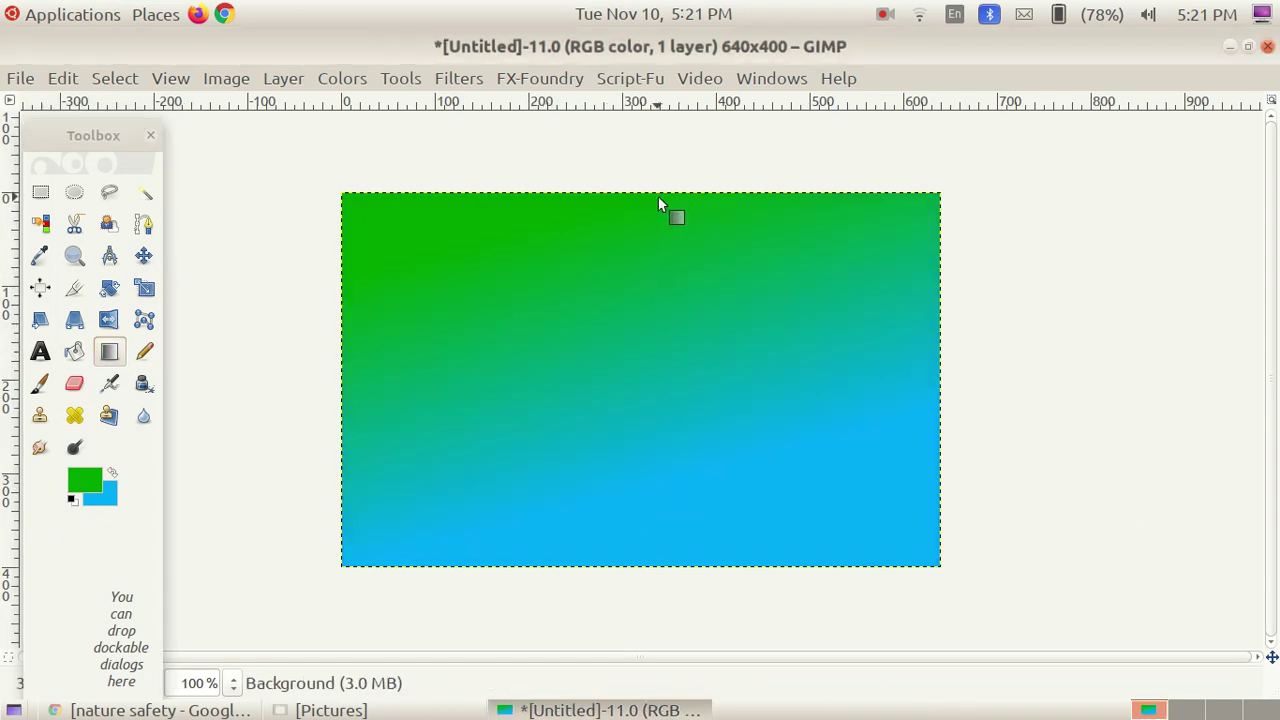
drag(925, 212, 357, 540)
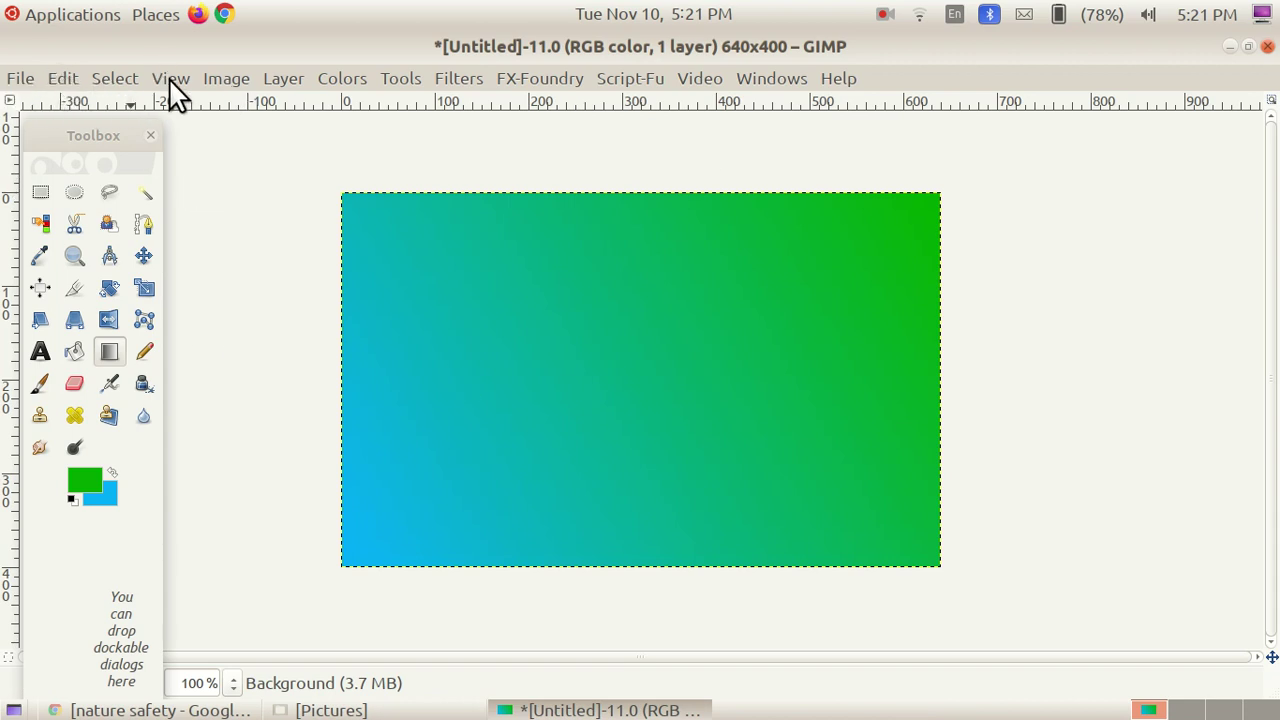
click(20, 78)
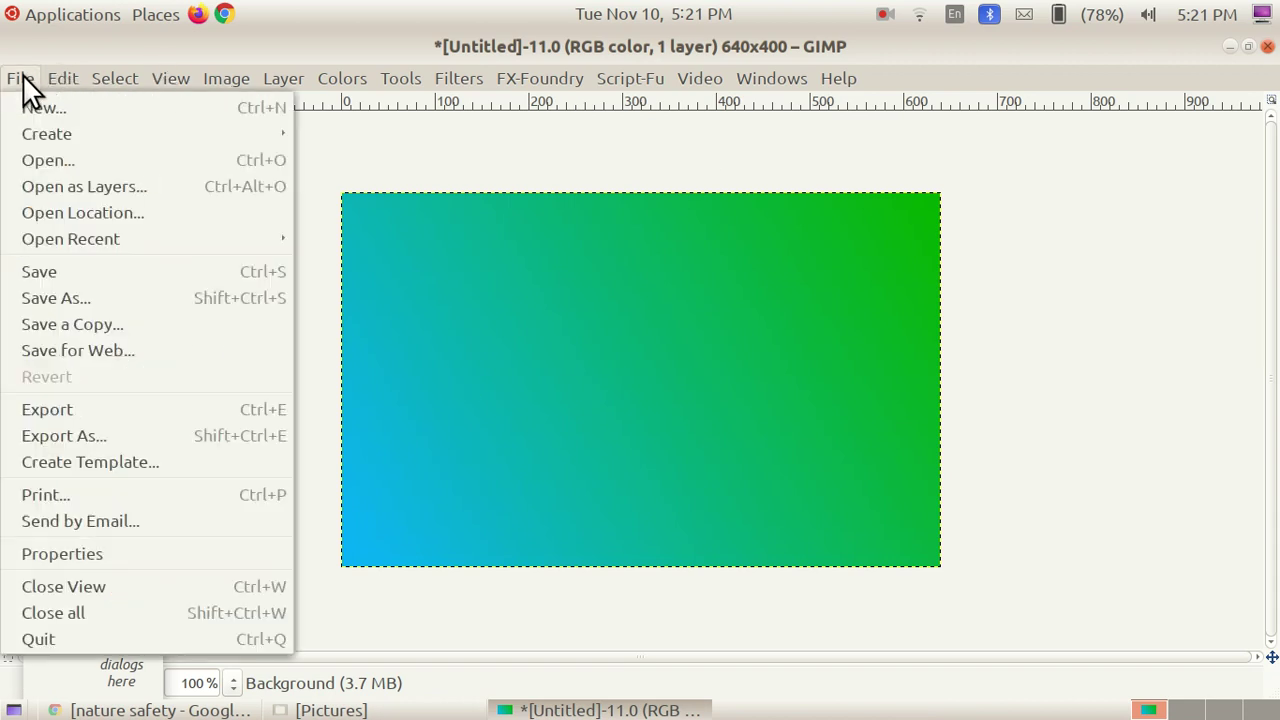
click(48, 150)
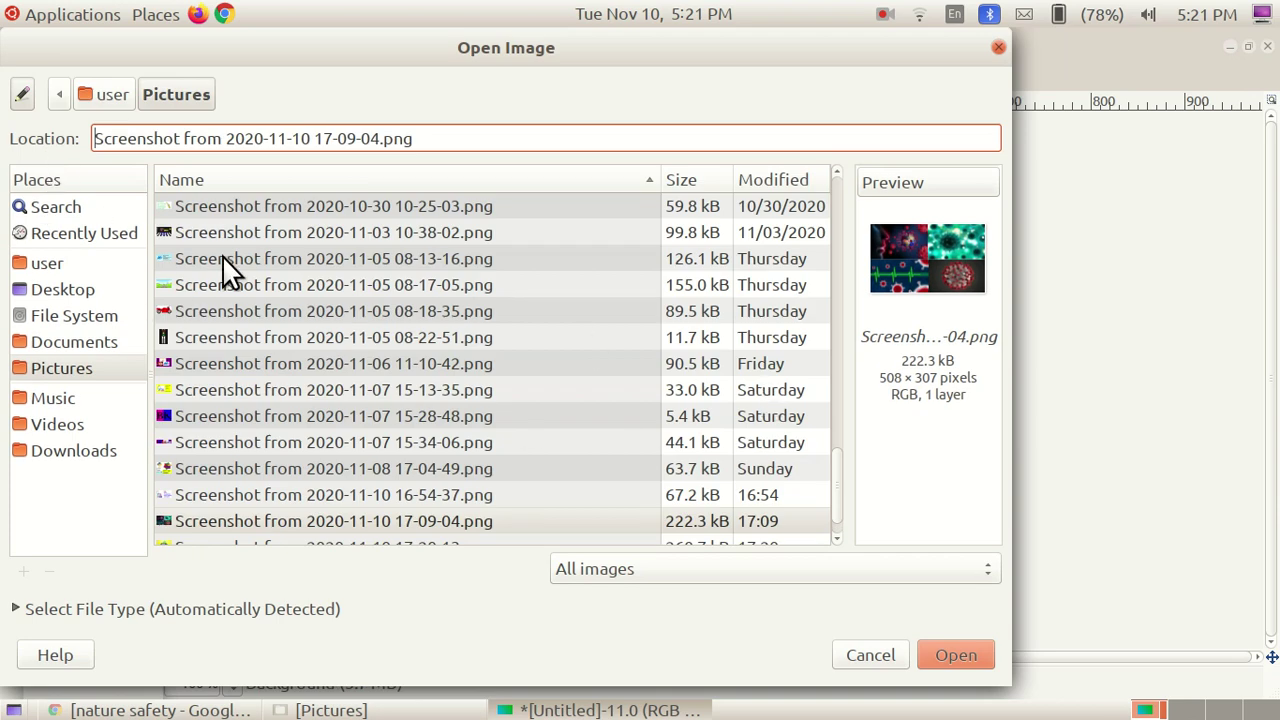
scroll(222, 256, down, 2)
scroll(222, 256, up, 4)
scroll(222, 256, down, 4)
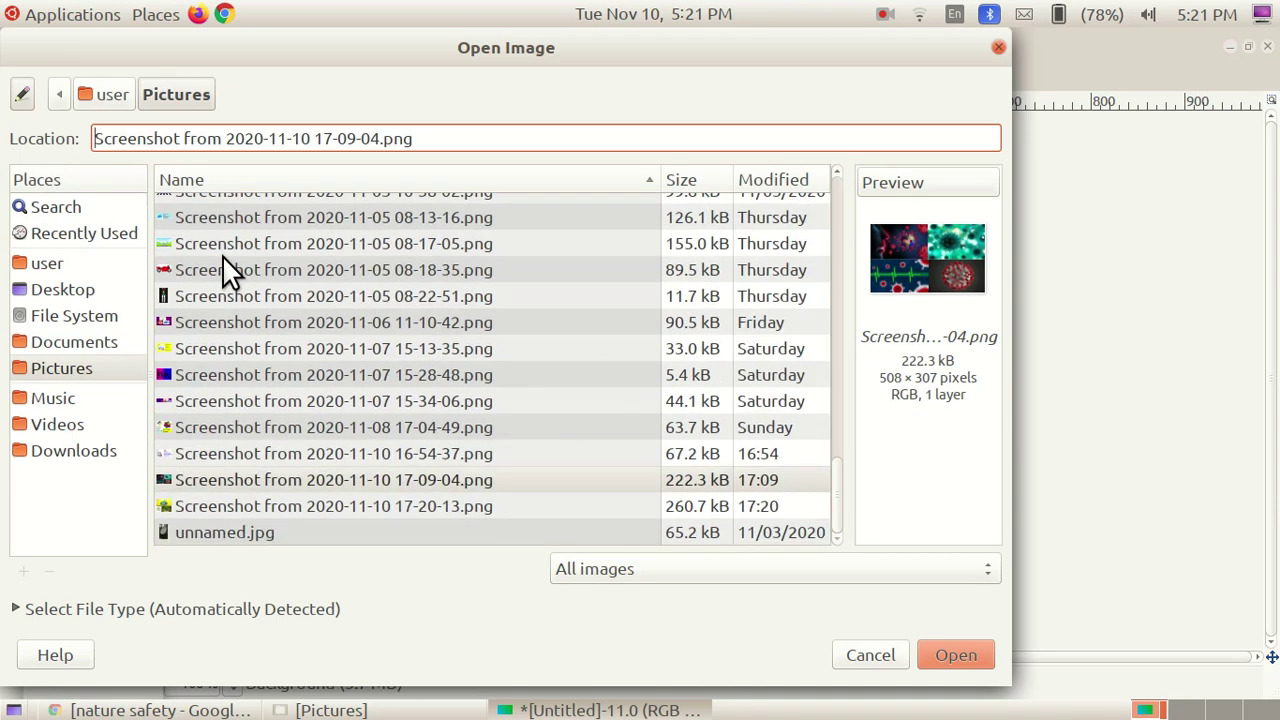
scroll(222, 256, up, 15)
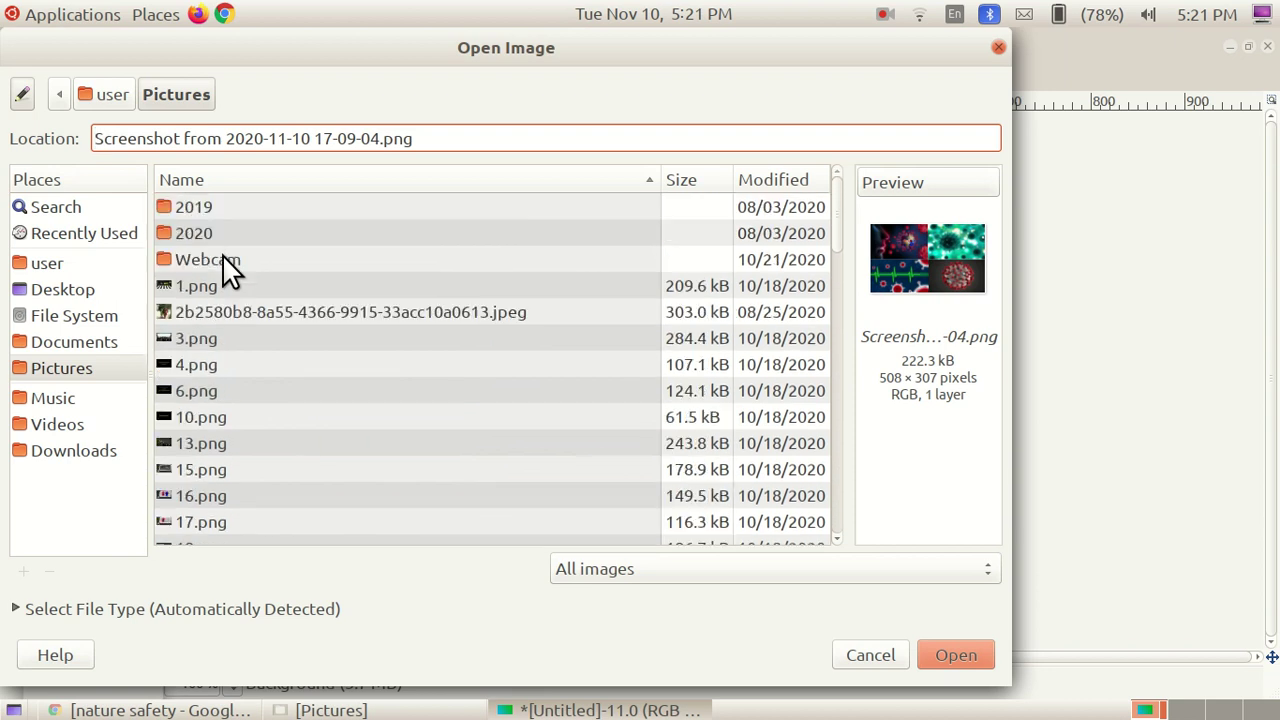
scroll(222, 291, down, 12)
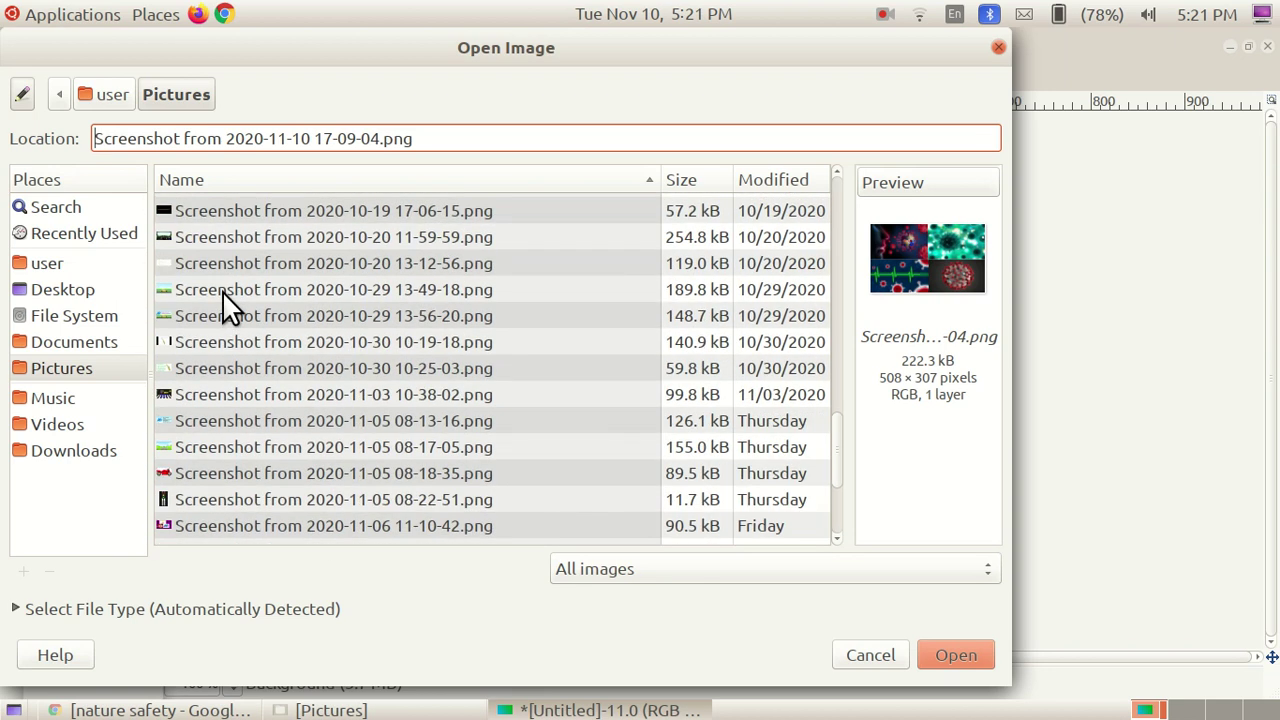
scroll(222, 291, down, 3)
click(285, 532)
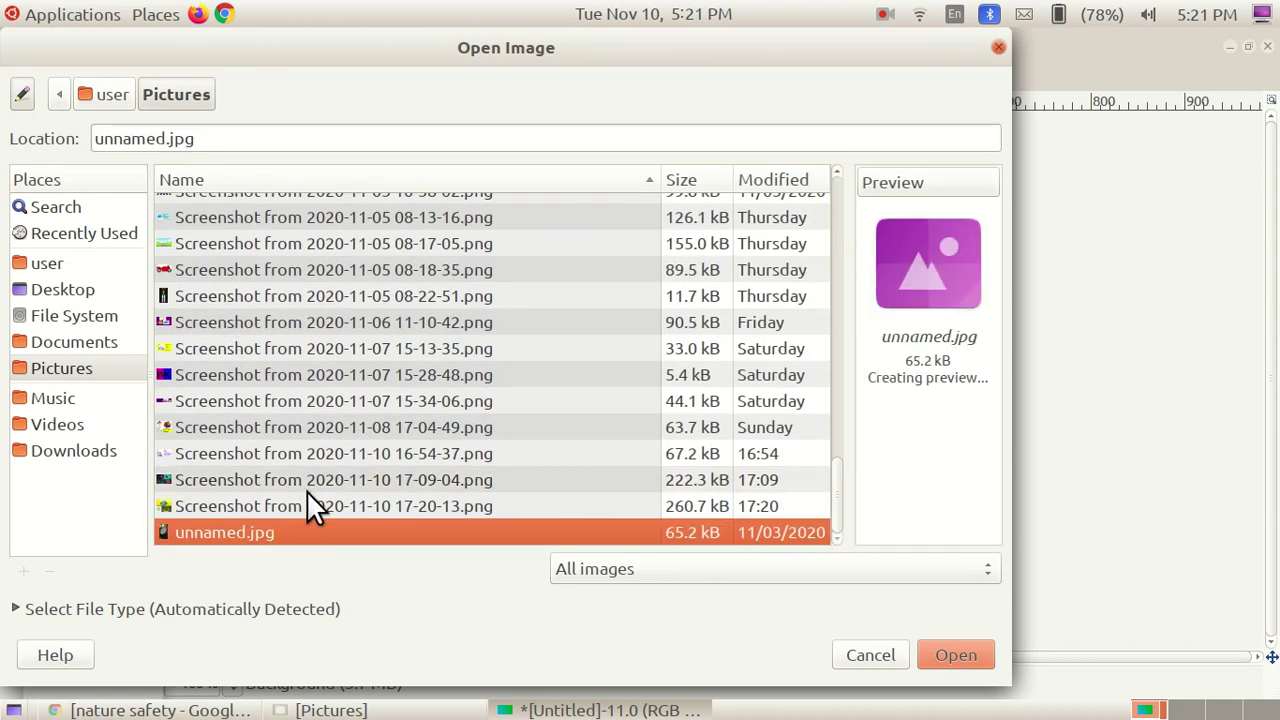
click(296, 505)
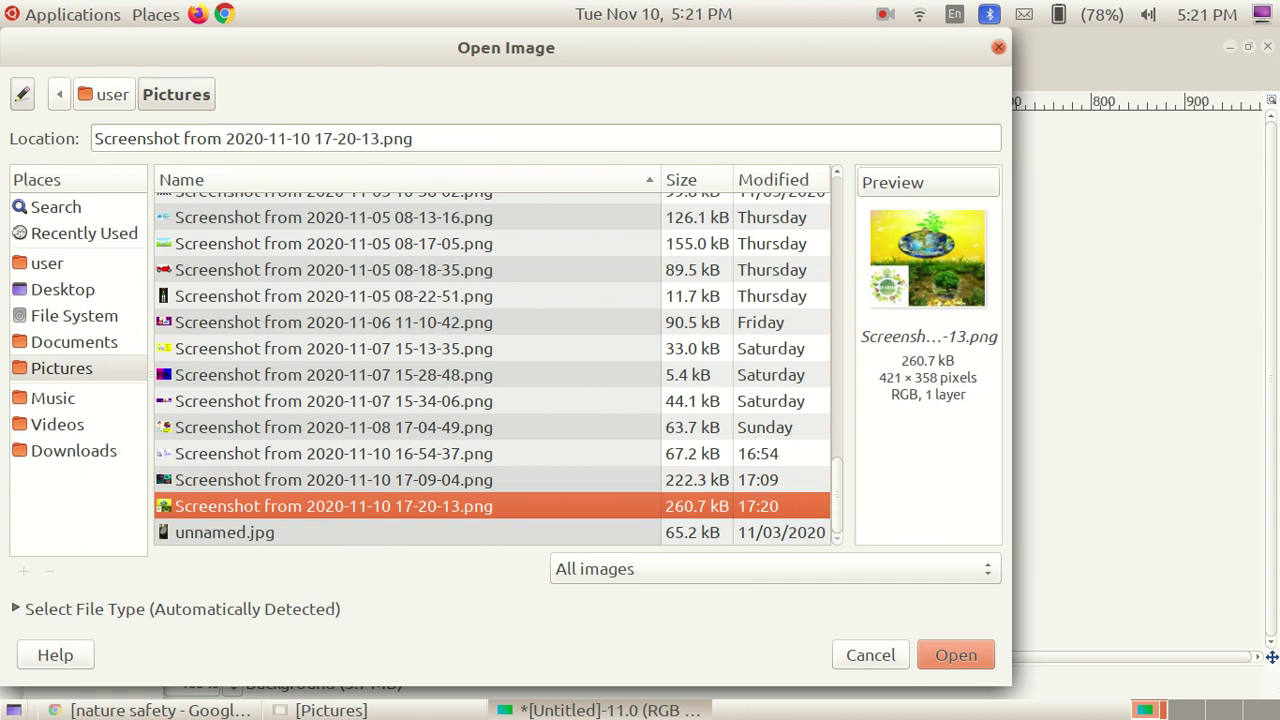
click(955, 655)
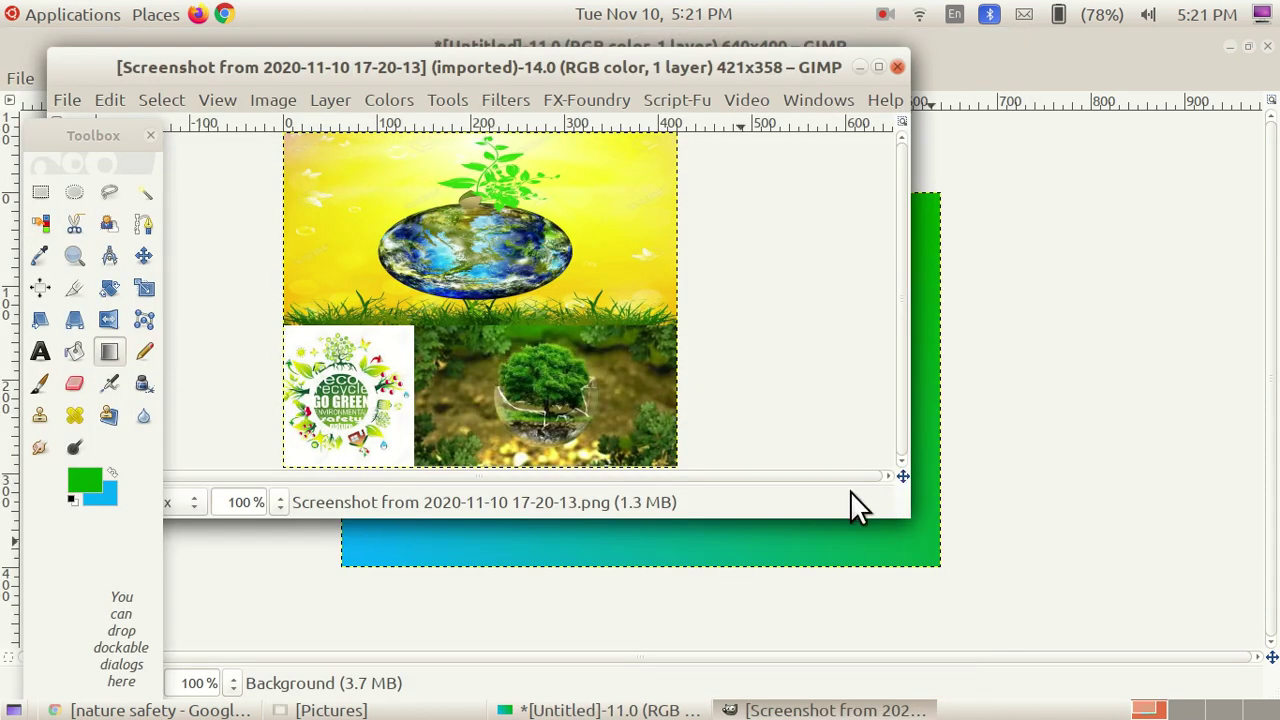
Outline the whole collage image corner by corner with a closed Free Select selection.
click(107, 194)
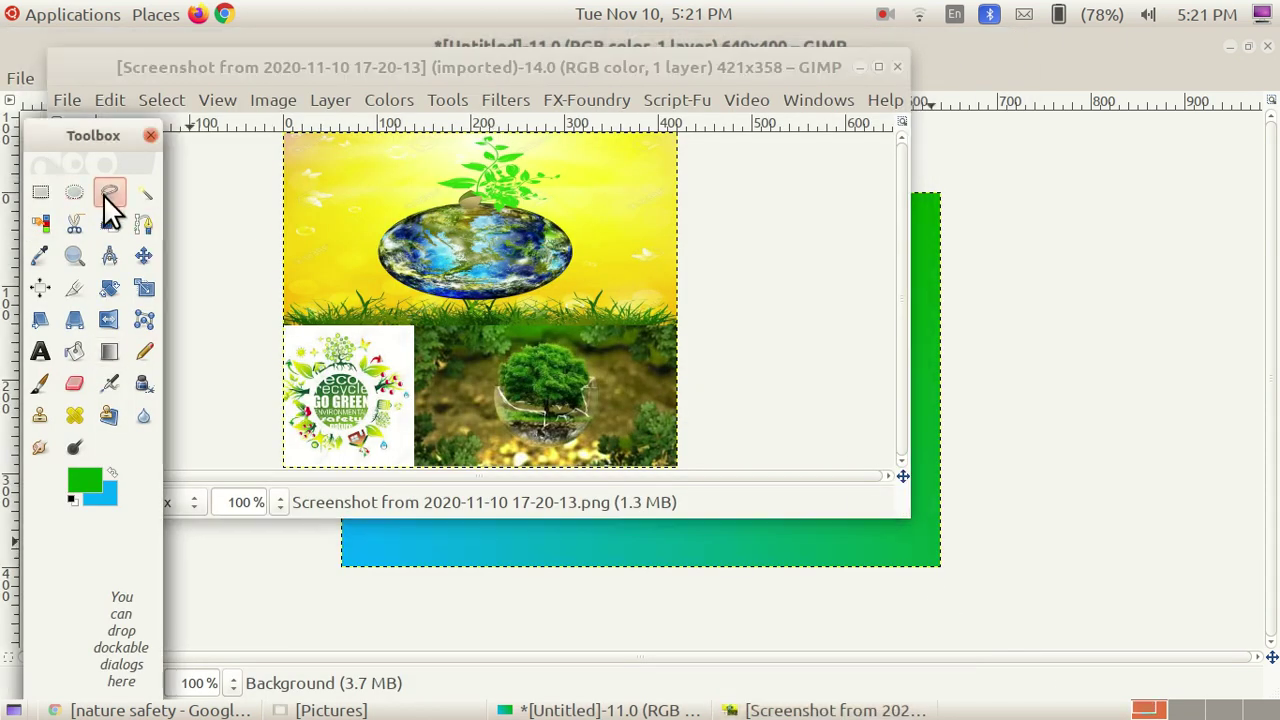
click(282, 465)
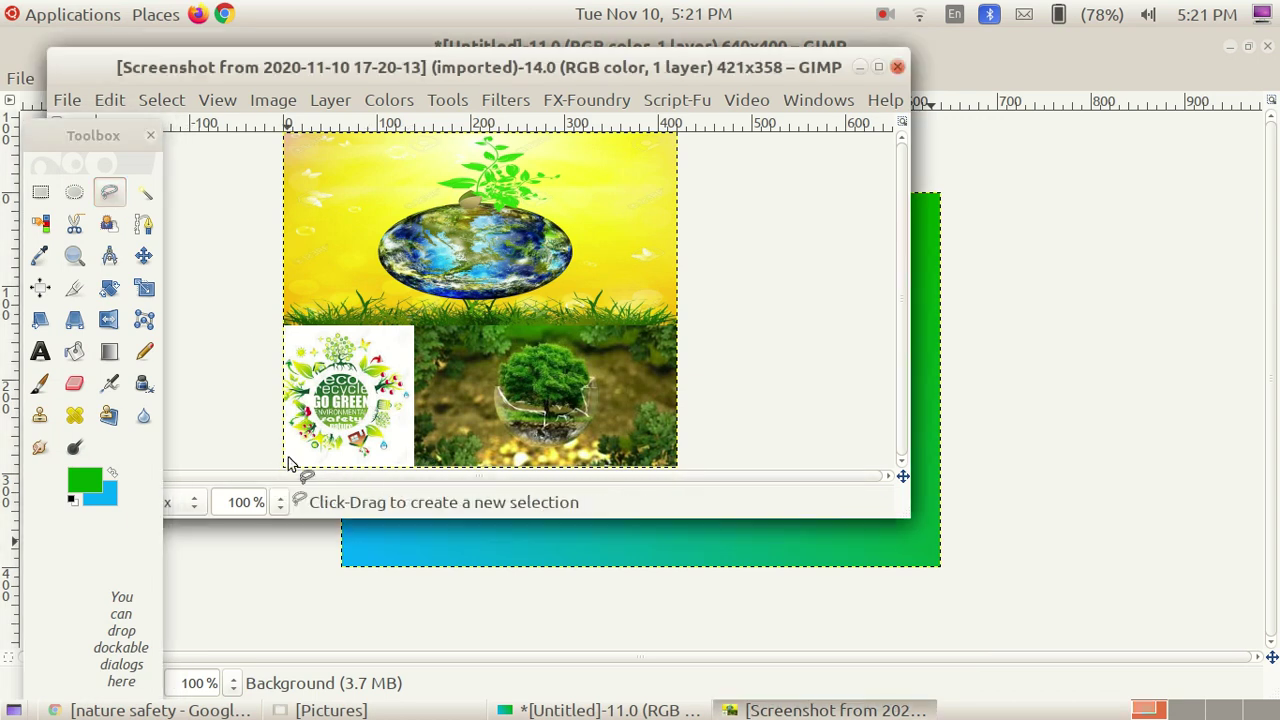
click(283, 466)
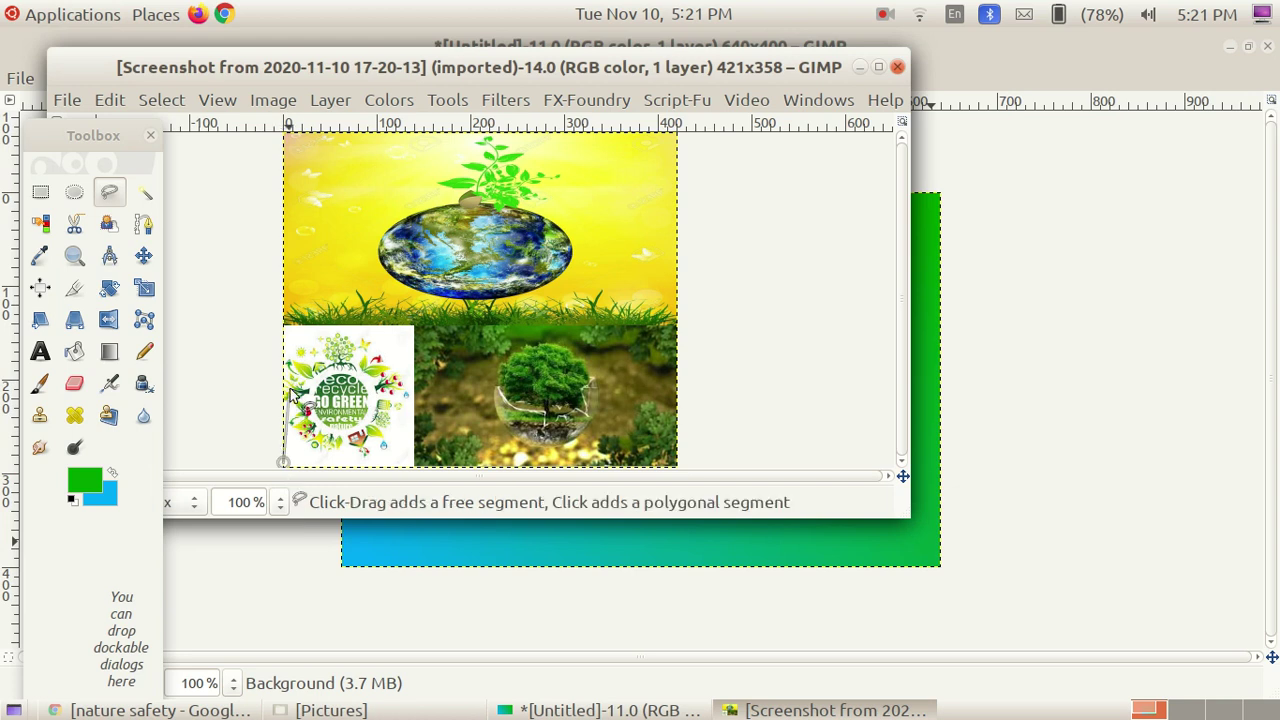
click(288, 135)
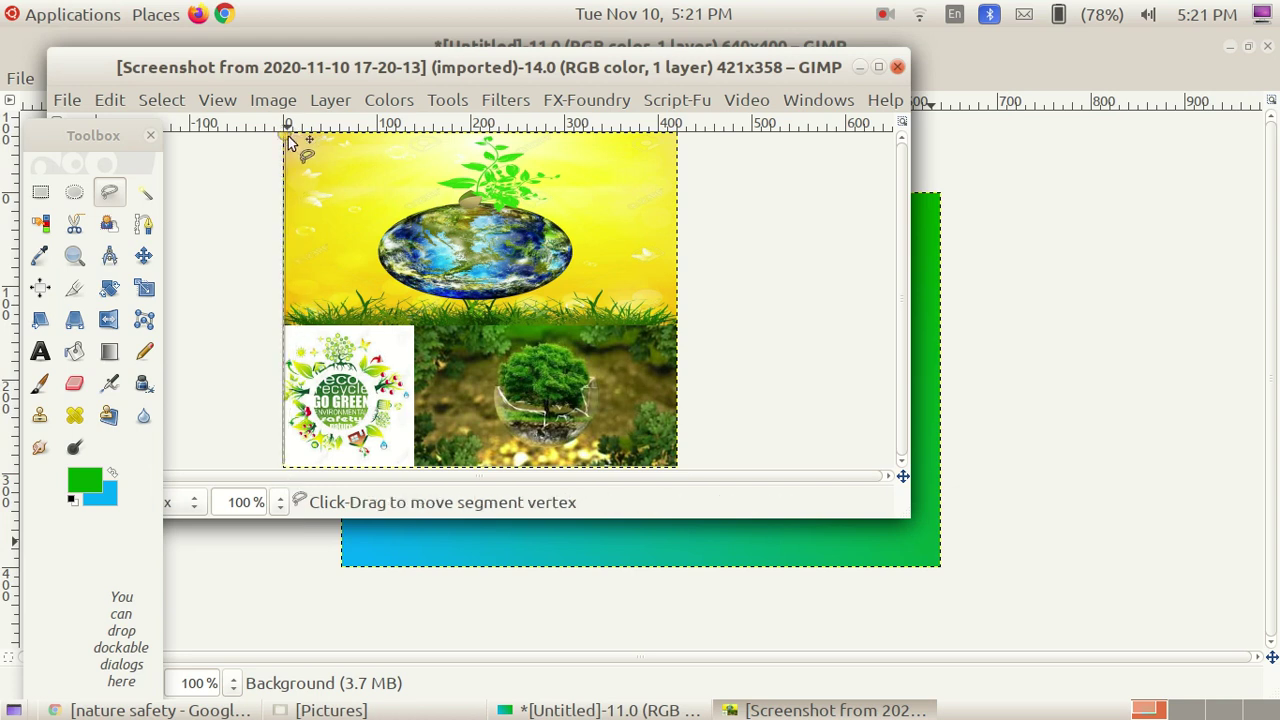
click(676, 134)
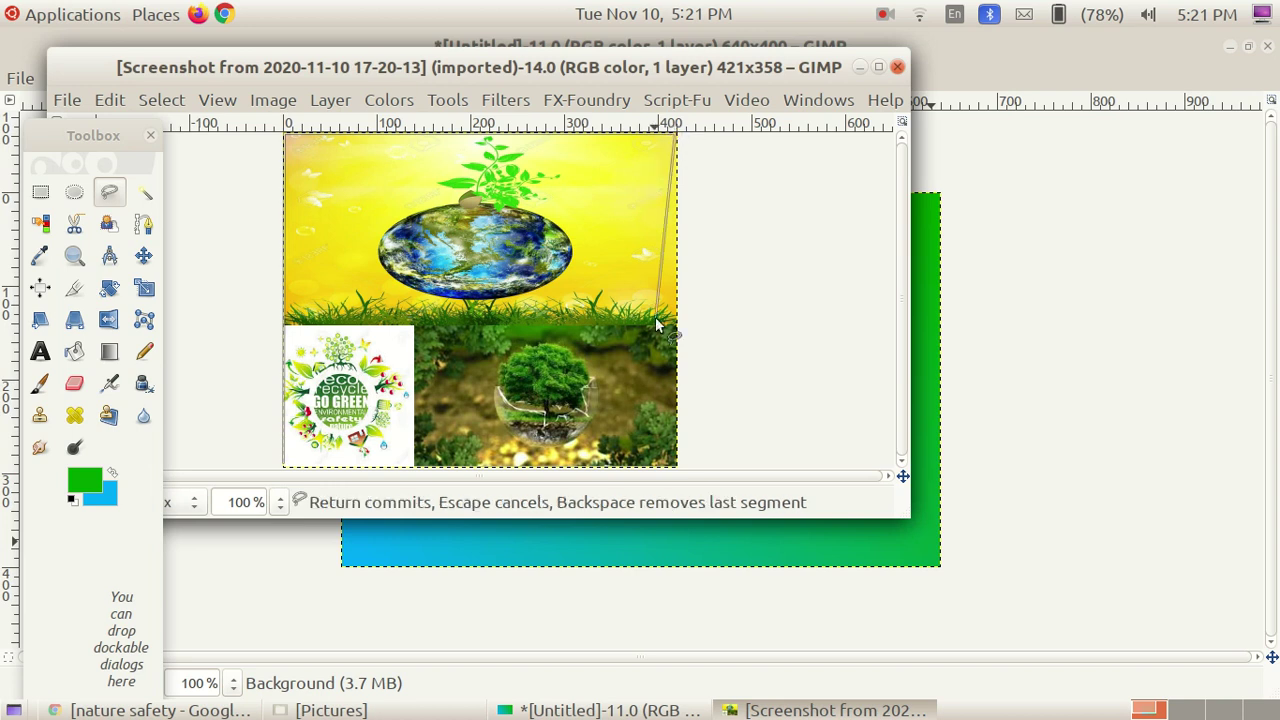
click(677, 465)
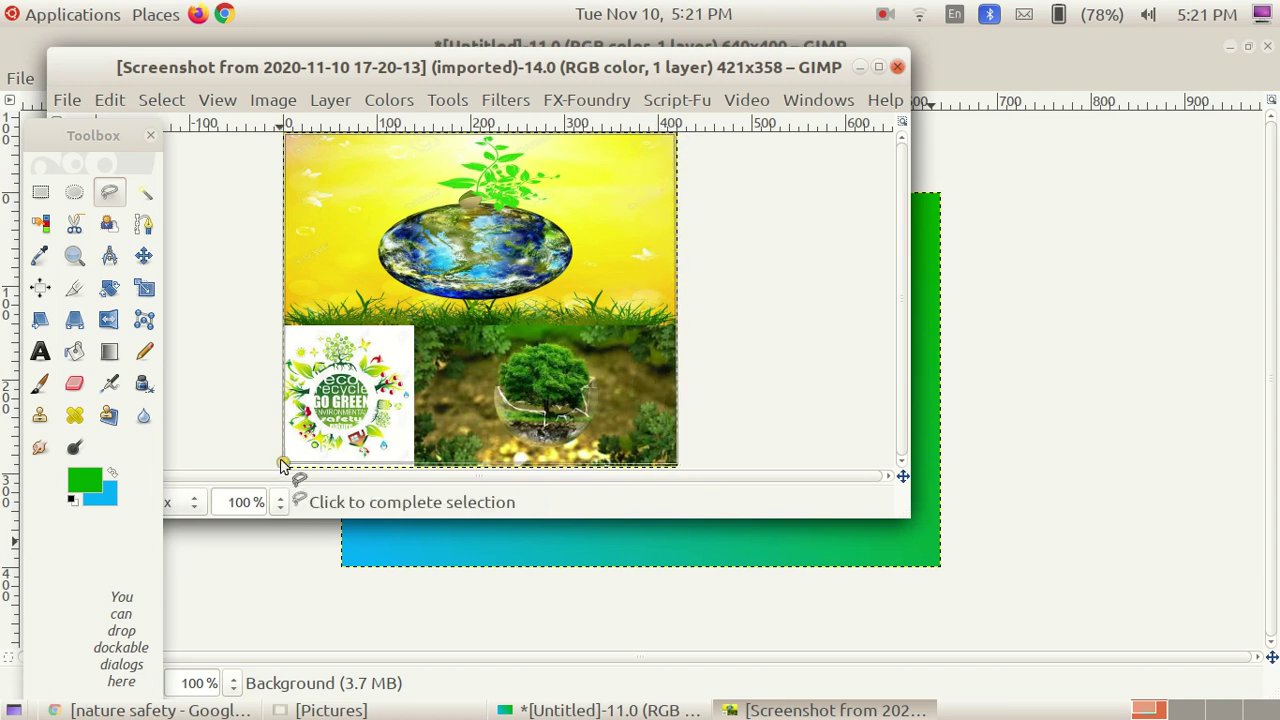
click(283, 465)
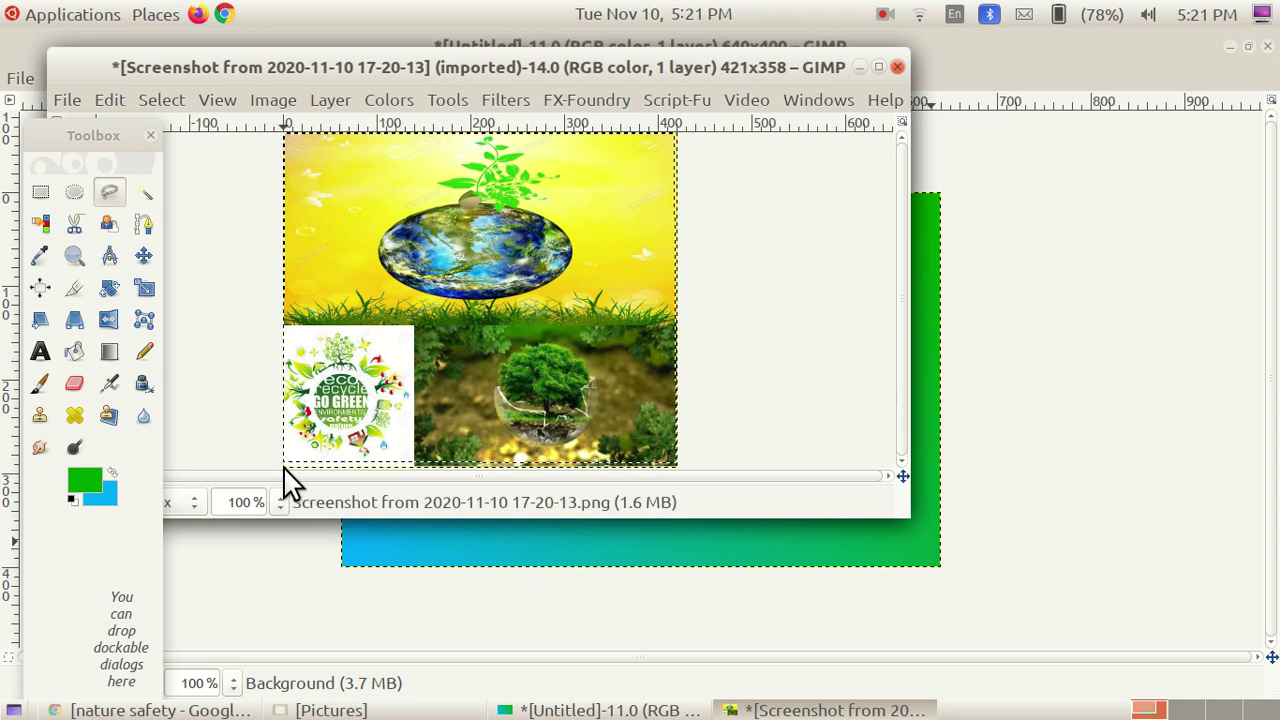
Cut the selected collage to the clipboard and close its source image, discarding the changes.
right_click(490, 296)
mouse_move(528, 357)
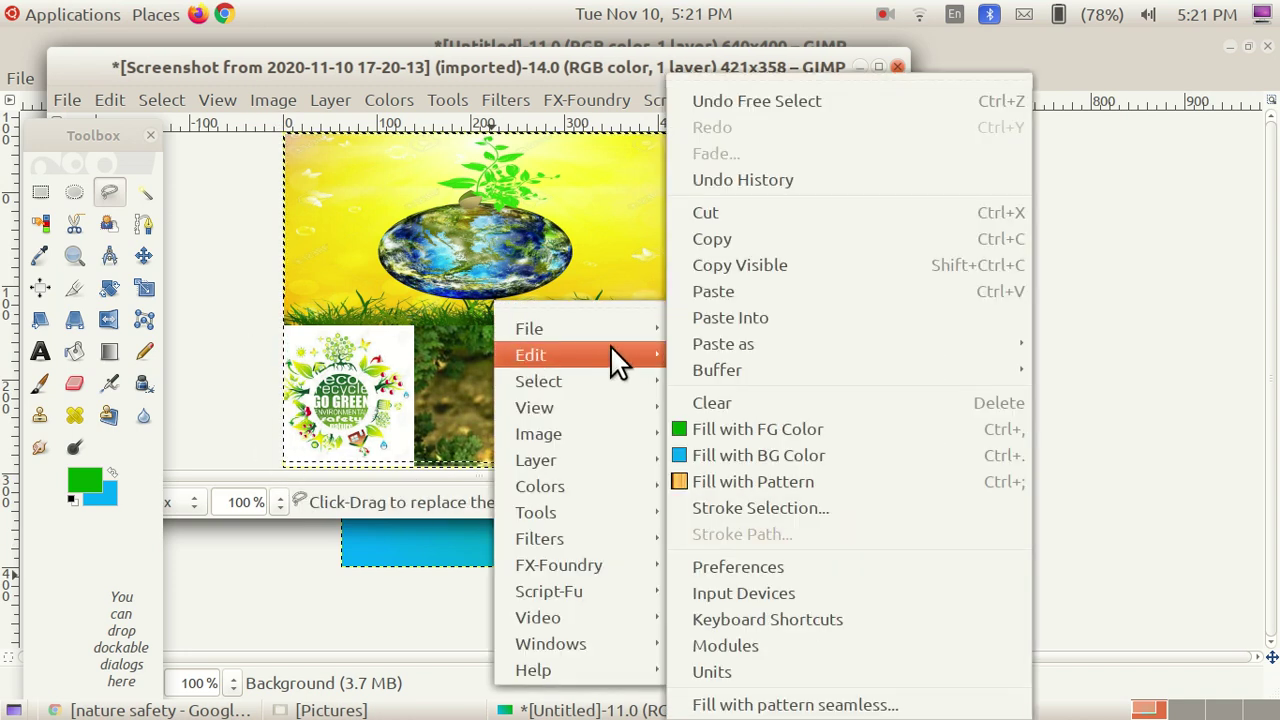
click(730, 213)
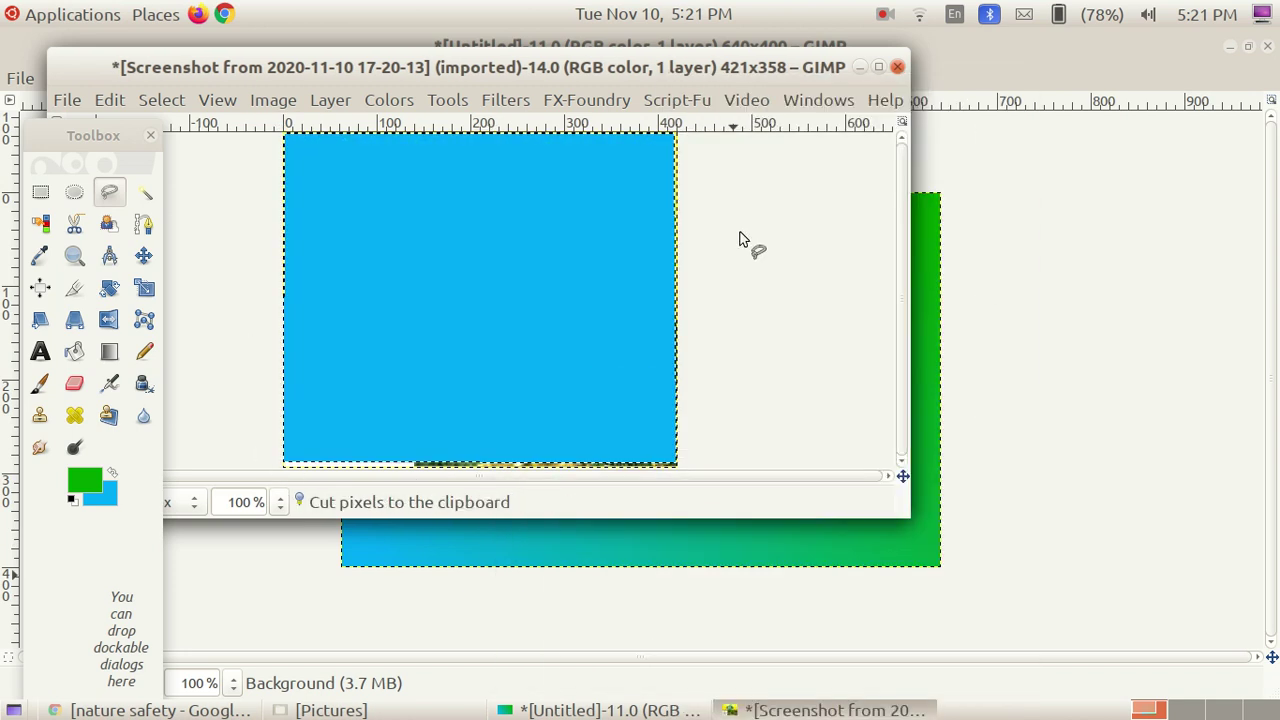
click(897, 67)
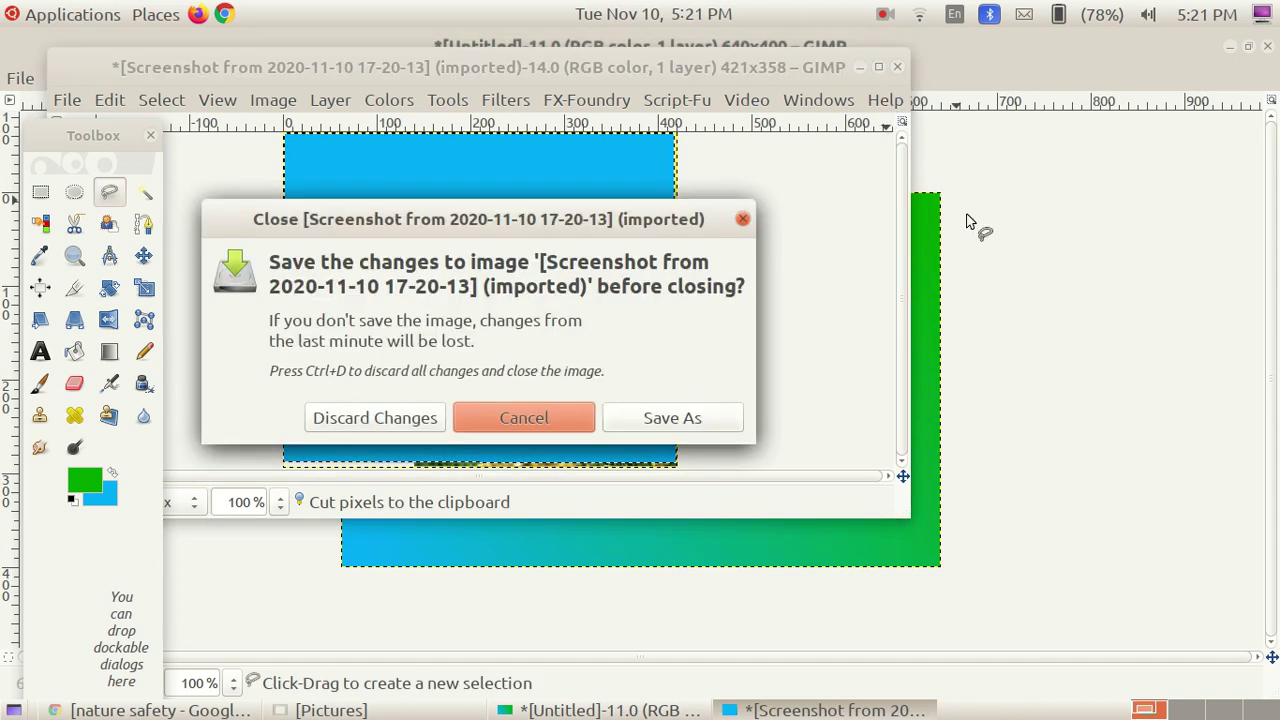
click(398, 427)
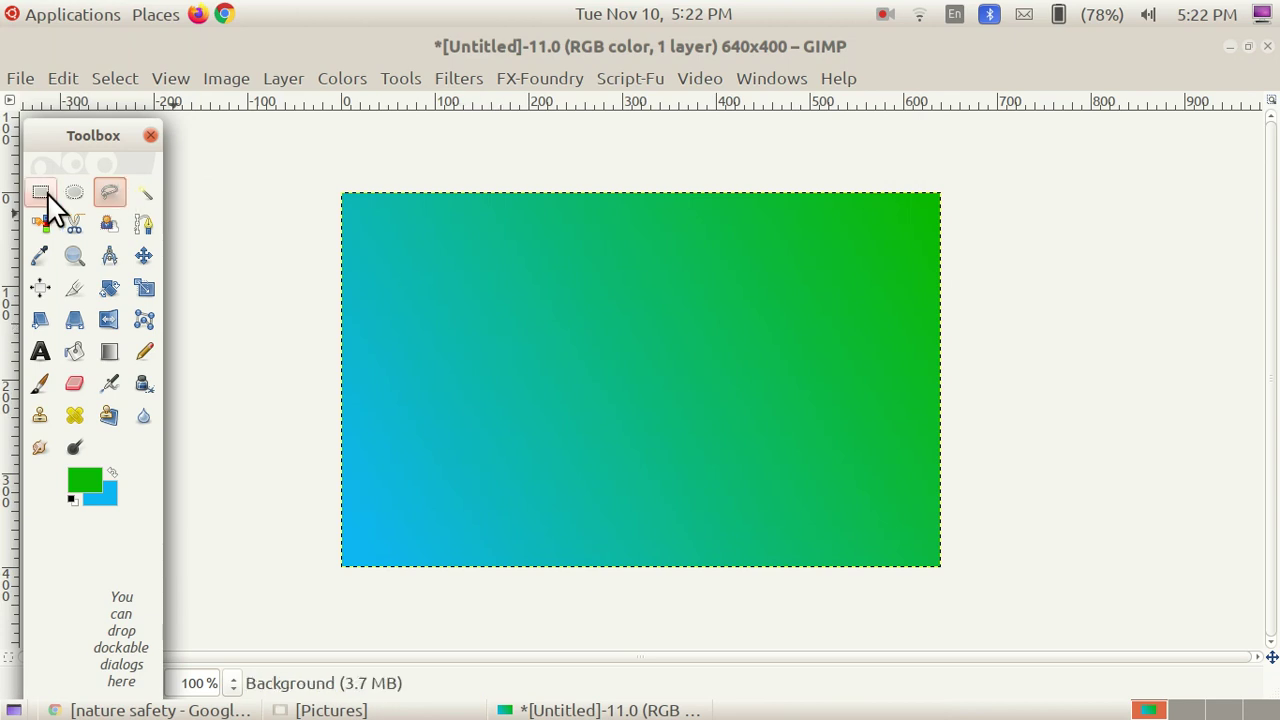
Paste the collage onto the gradient canvas and move it slightly down and to the left.
right_click(632, 352)
mouse_move(690, 54)
click(888, 256)
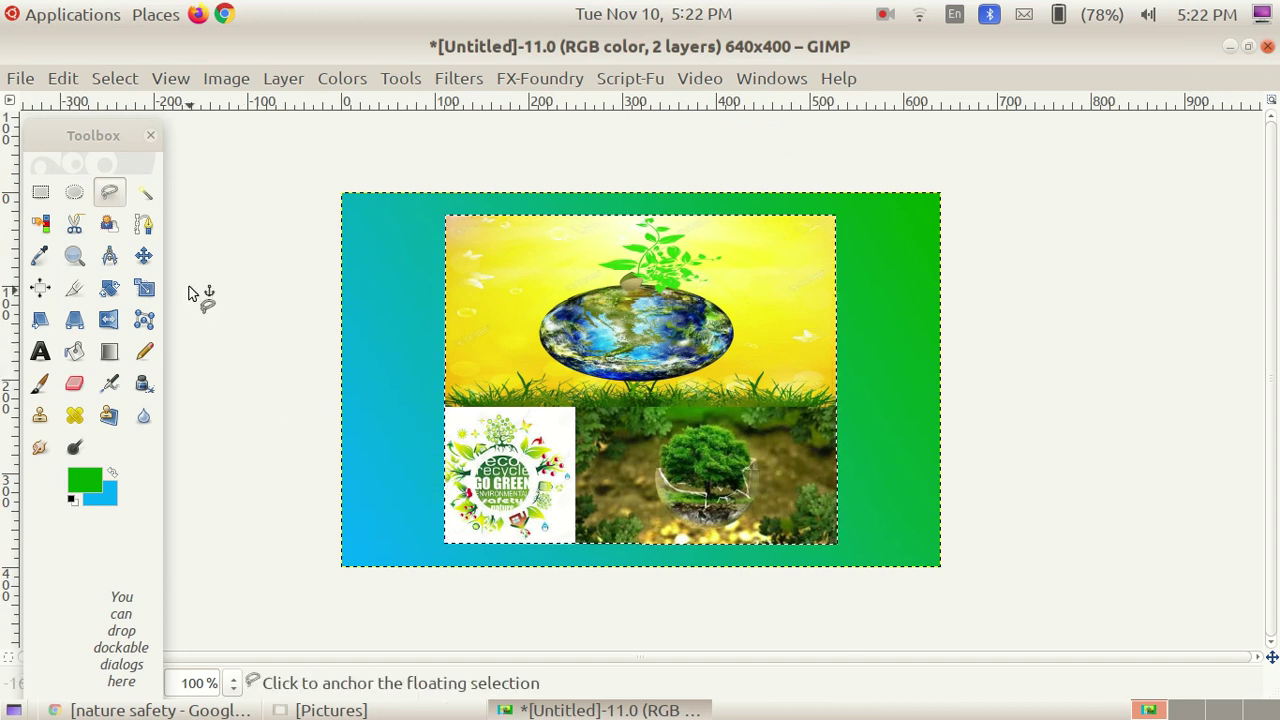
click(144, 256)
drag(660, 372, 653, 386)
Scale the pasted collage to about 632 × 307 px, covering the canvas below a gradient strip along its upper edge.
click(144, 288)
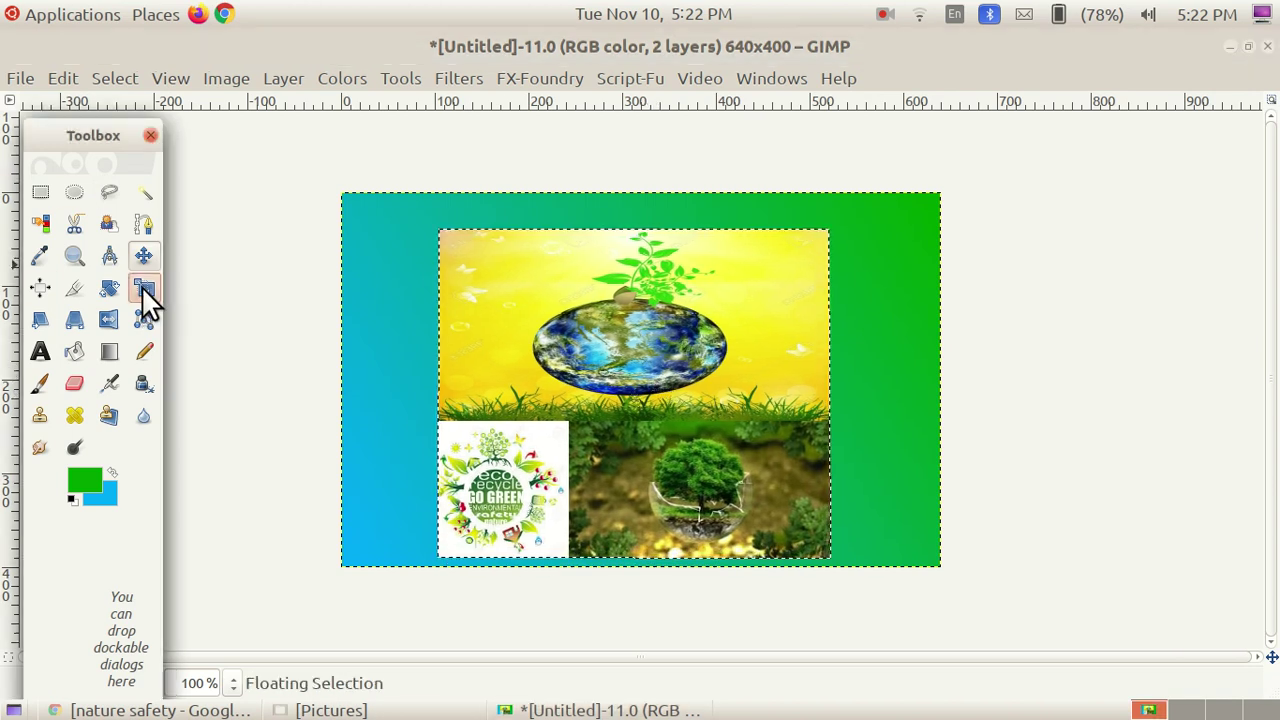
click(510, 399)
drag(437, 241, 344, 277)
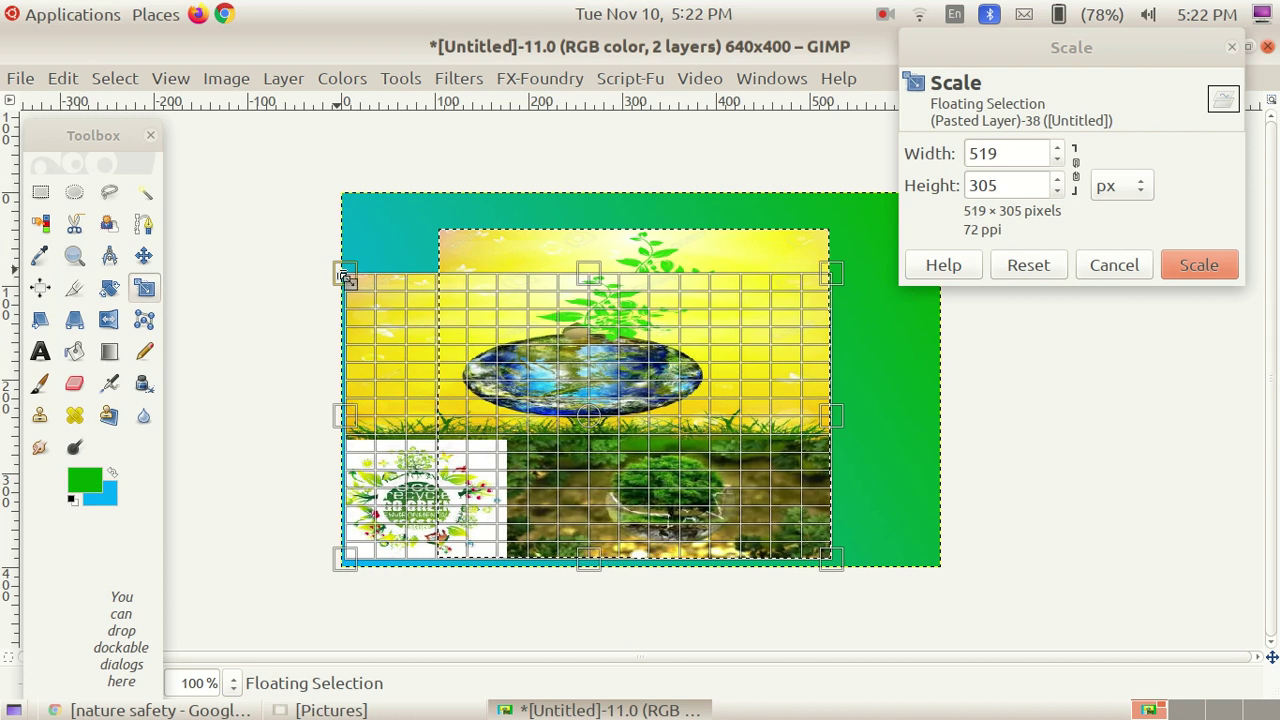
drag(829, 280, 938, 292)
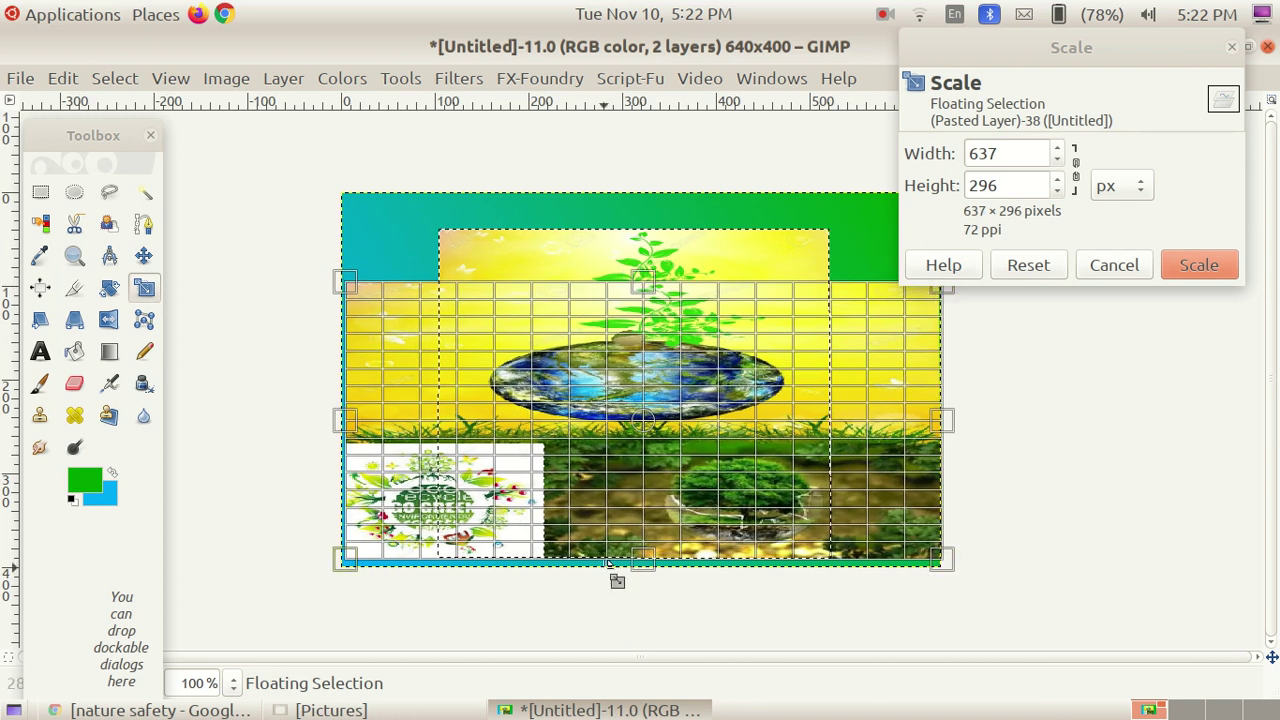
drag(634, 552, 641, 563)
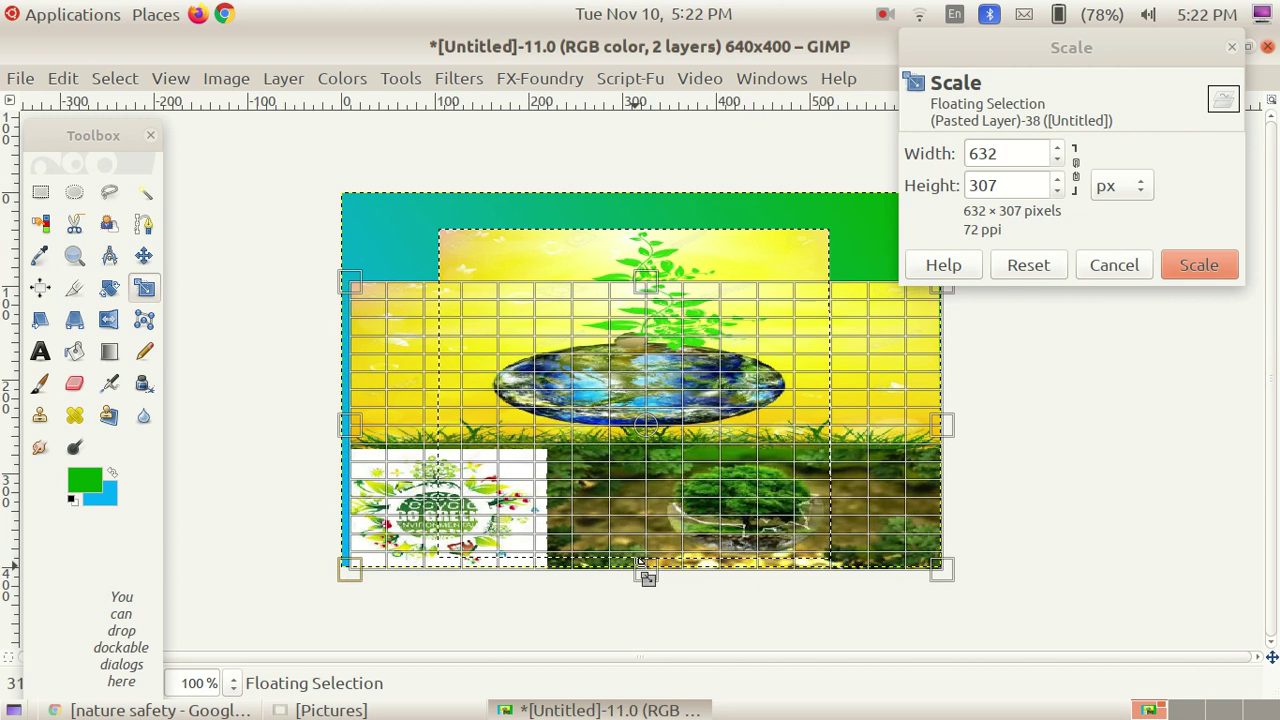
click(1198, 265)
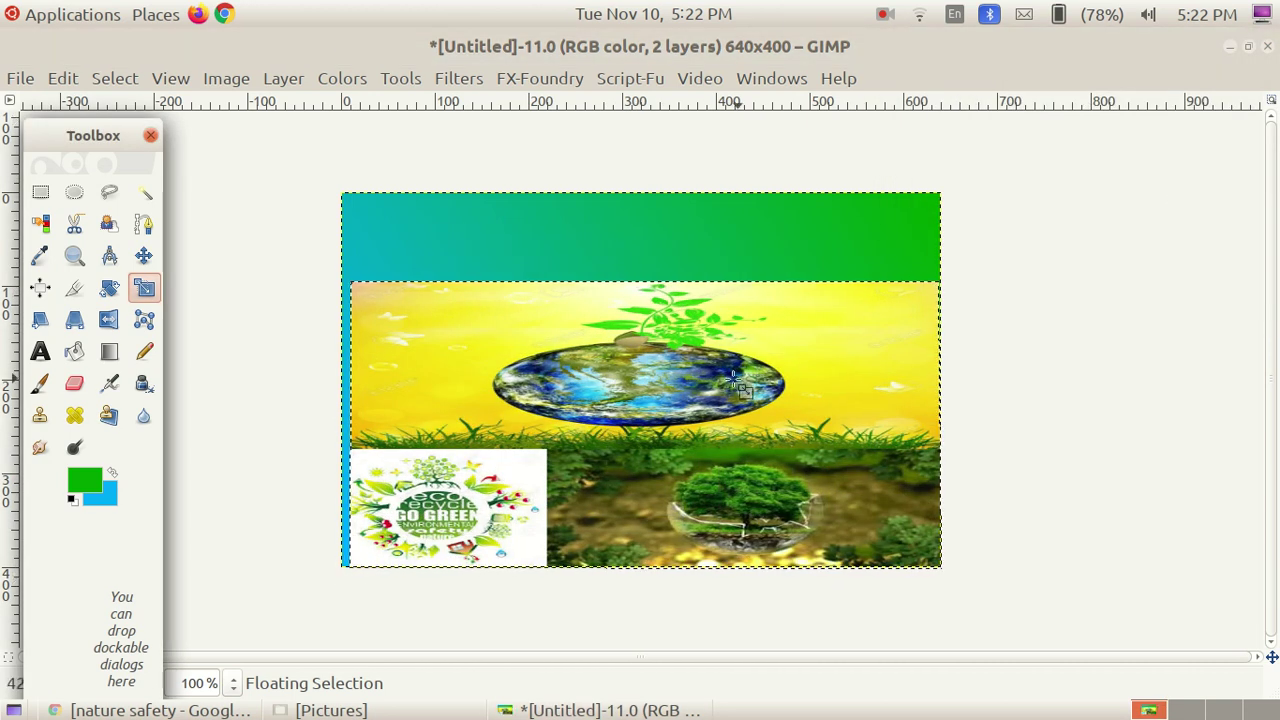
Draw an empty text box about 585 × 68 px across the gradient strip above the collage.
click(38, 352)
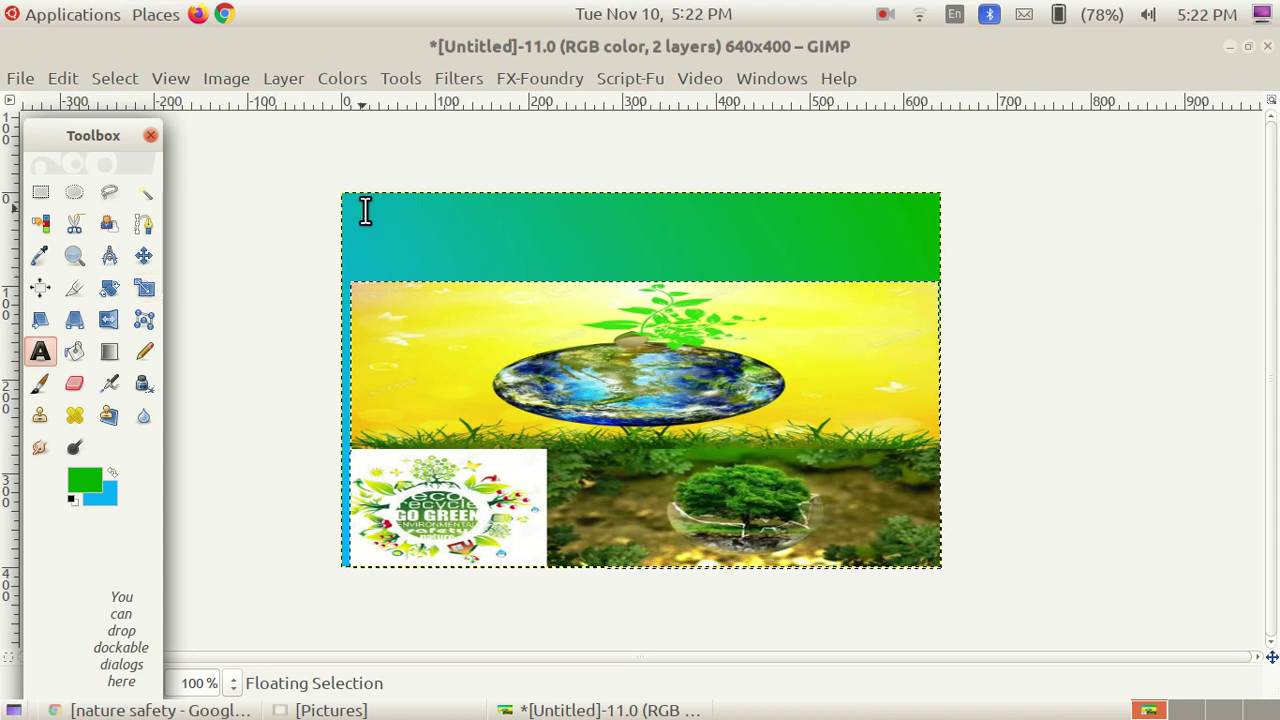
drag(364, 212, 912, 278)
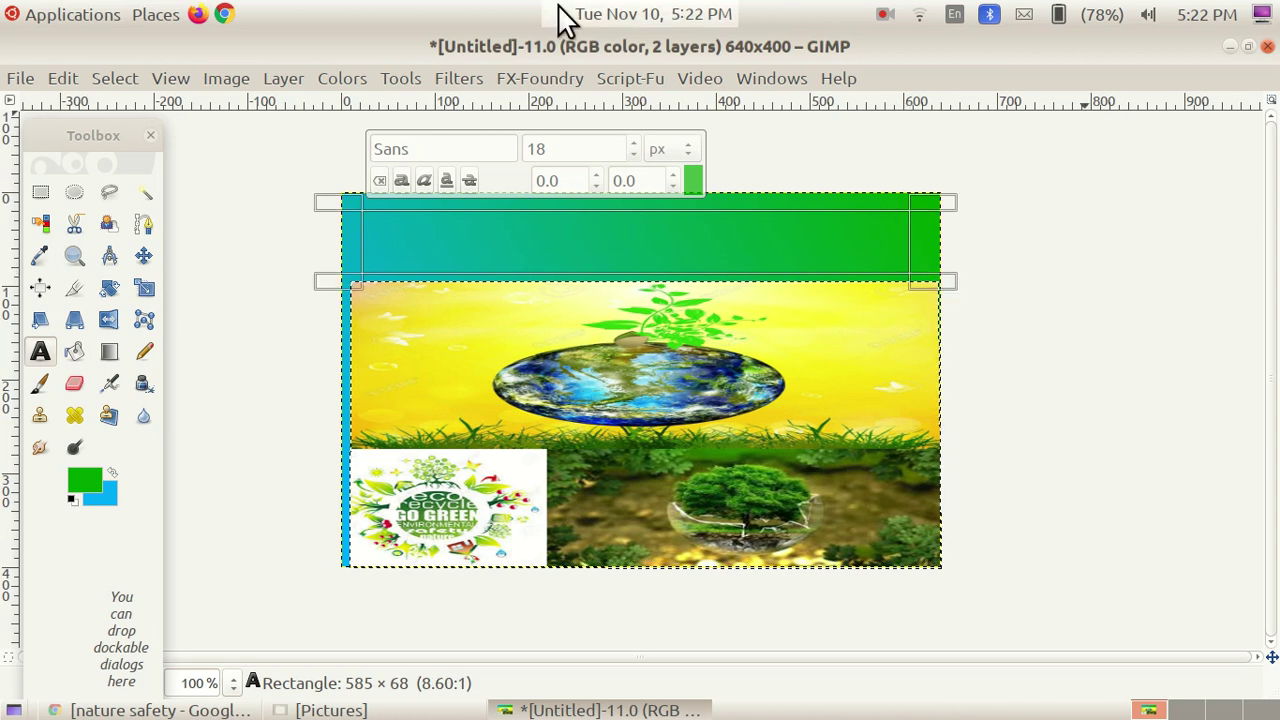
click(1250, 350)
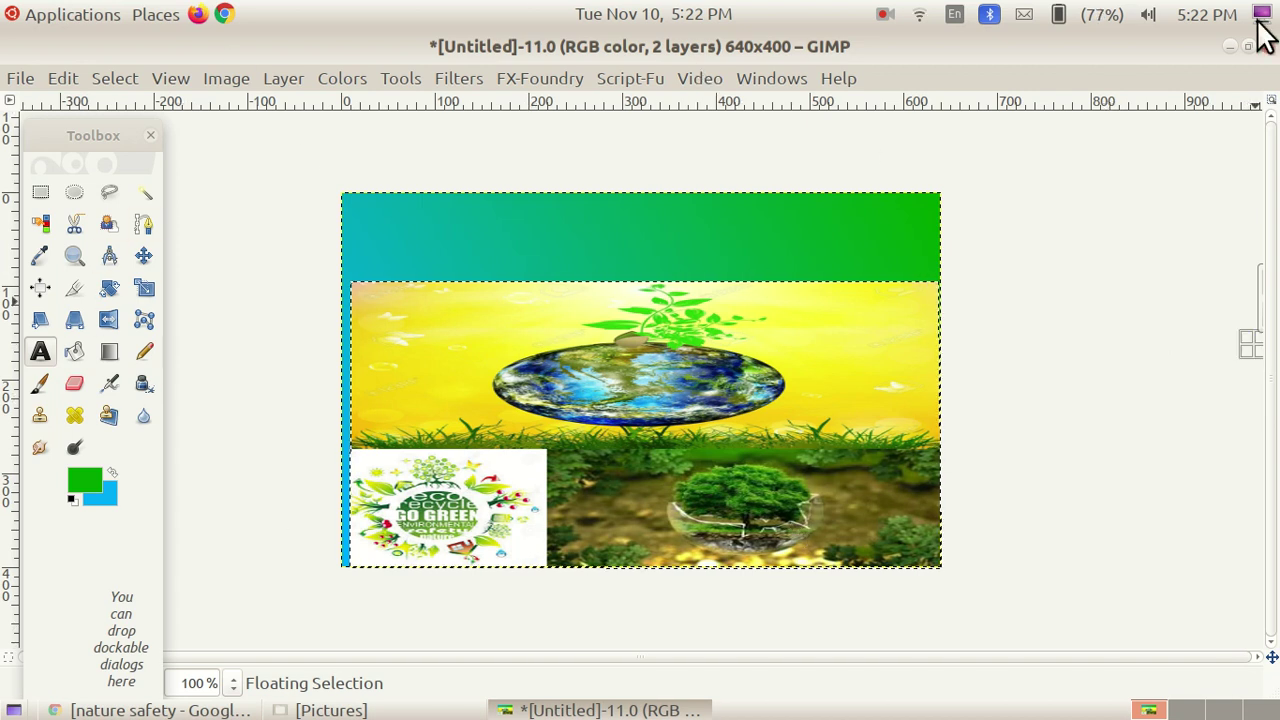
Close the untitled poster image without saving its changes and quit GIMP.
click(1267, 47)
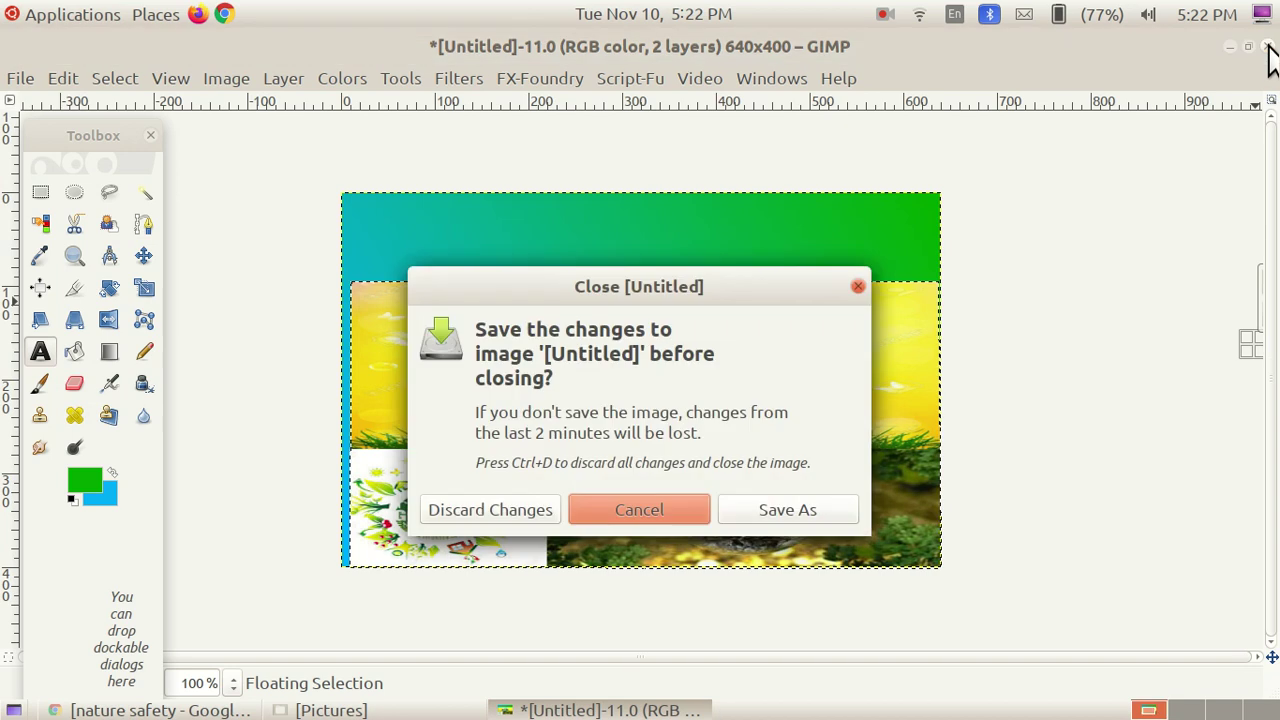
click(494, 505)
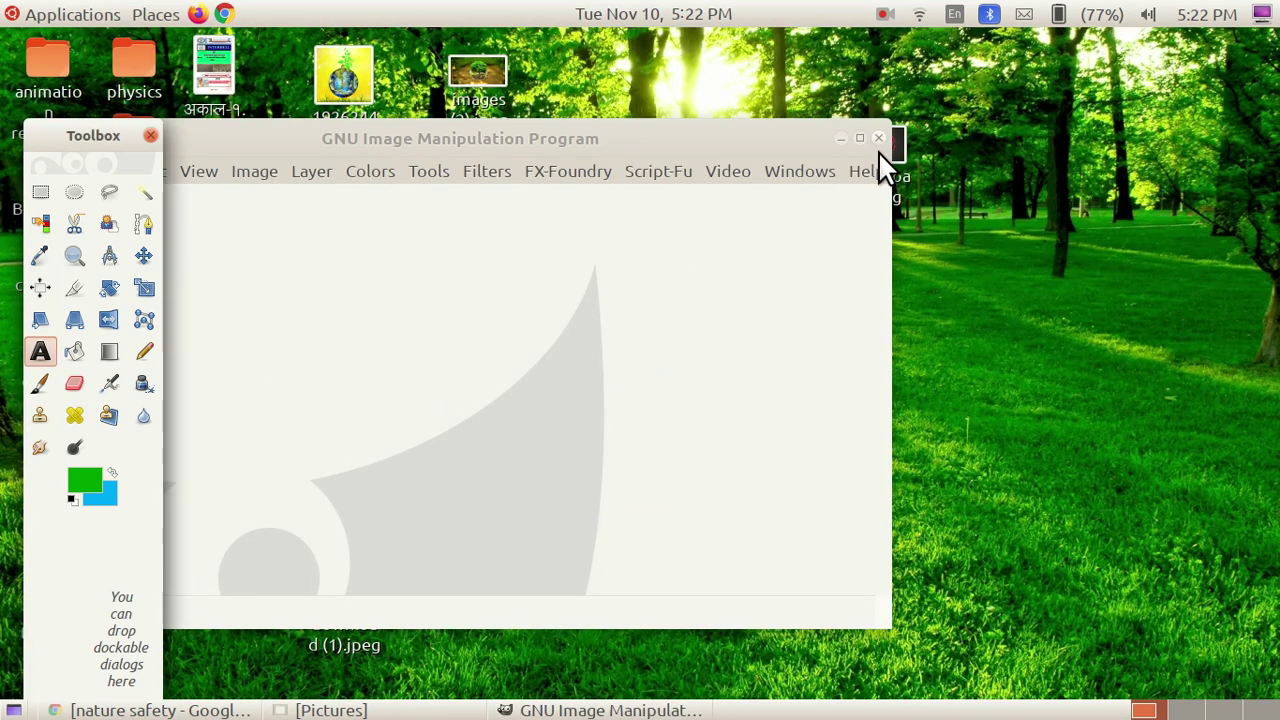
click(878, 137)
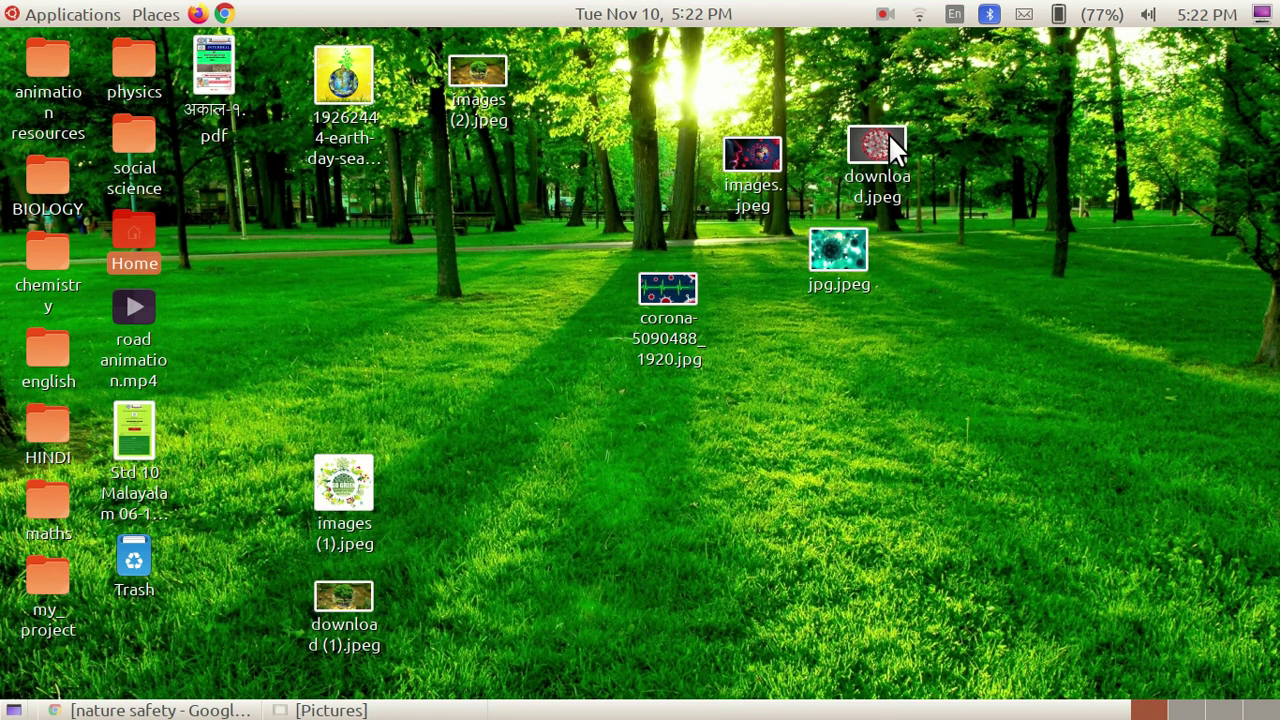
Examine the name line and underlined assignment heading of Untitled 1.pdf in the document viewer.
click(884, 15)
click(949, 67)
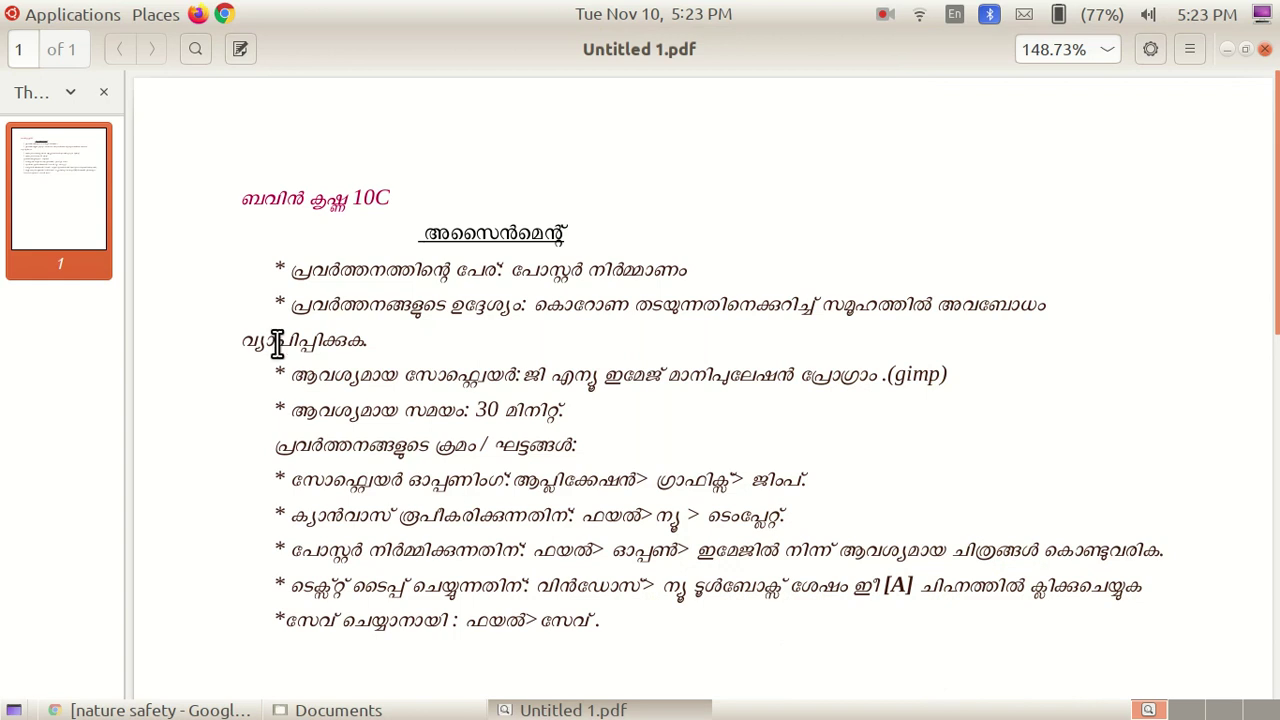
drag(244, 200, 571, 229)
click(455, 198)
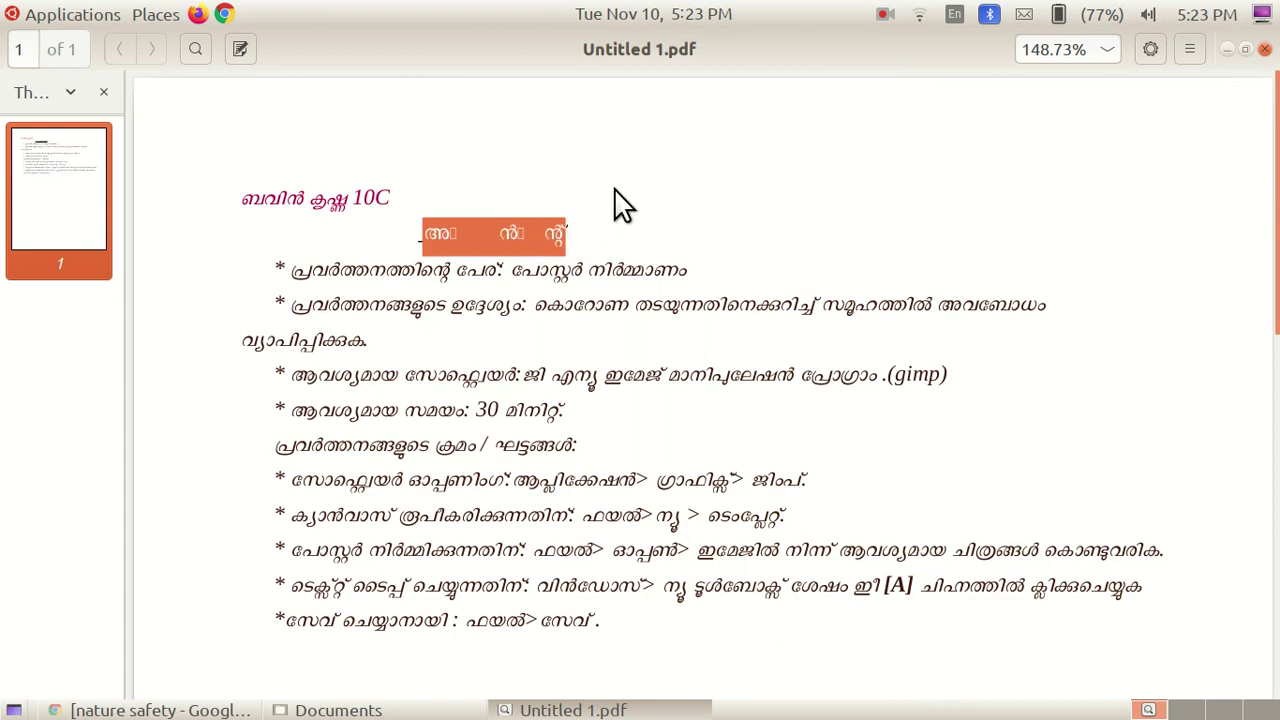
click(605, 214)
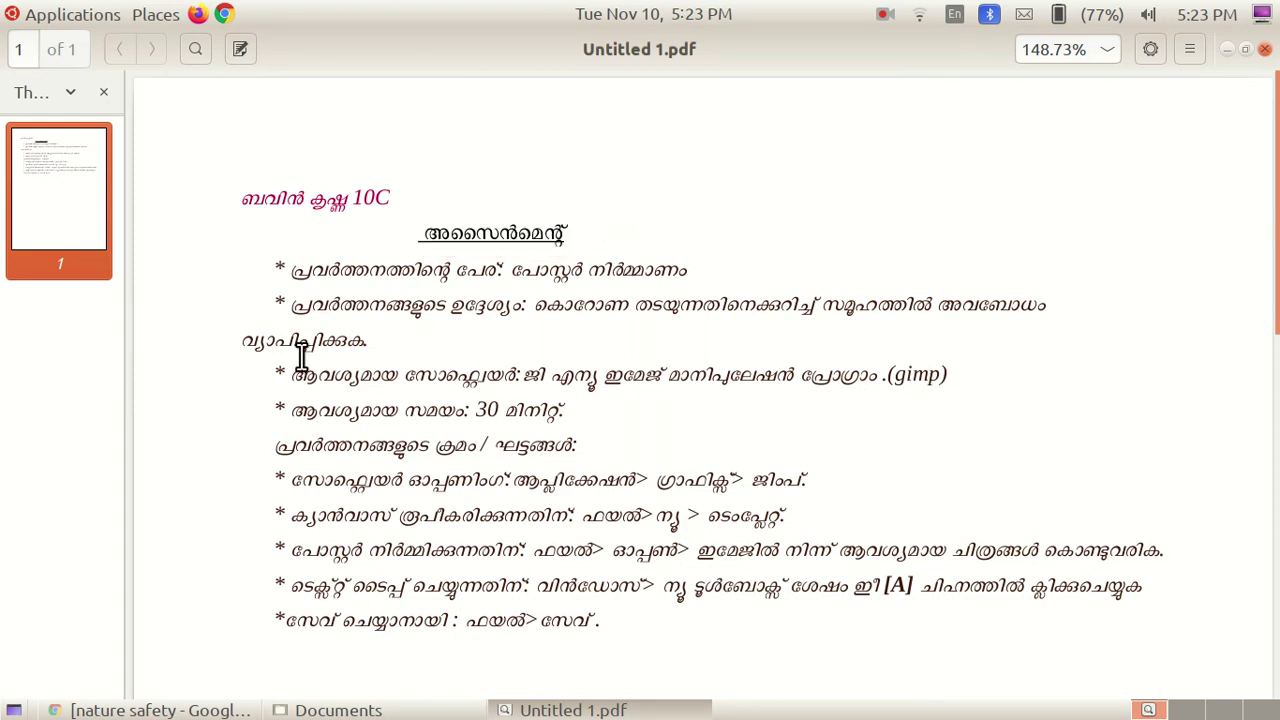